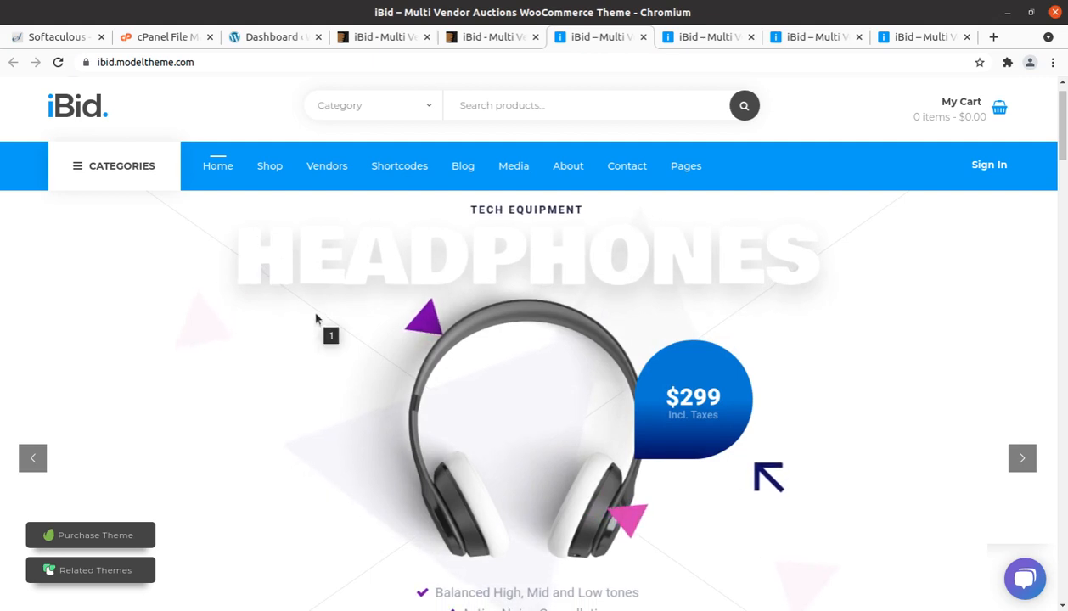
Step: Look over the hero slider on the iBid demo home page and the demo gallery in the theme preview
scroll(319, 303, down, 2)
scroll(319, 302, down, 2)
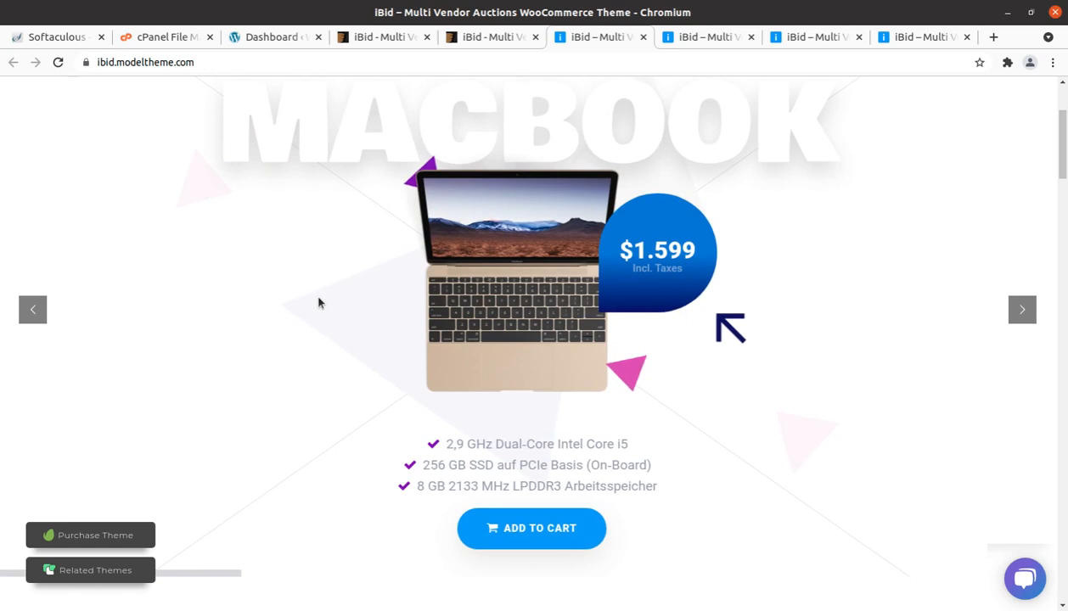
scroll(319, 303, up, 3)
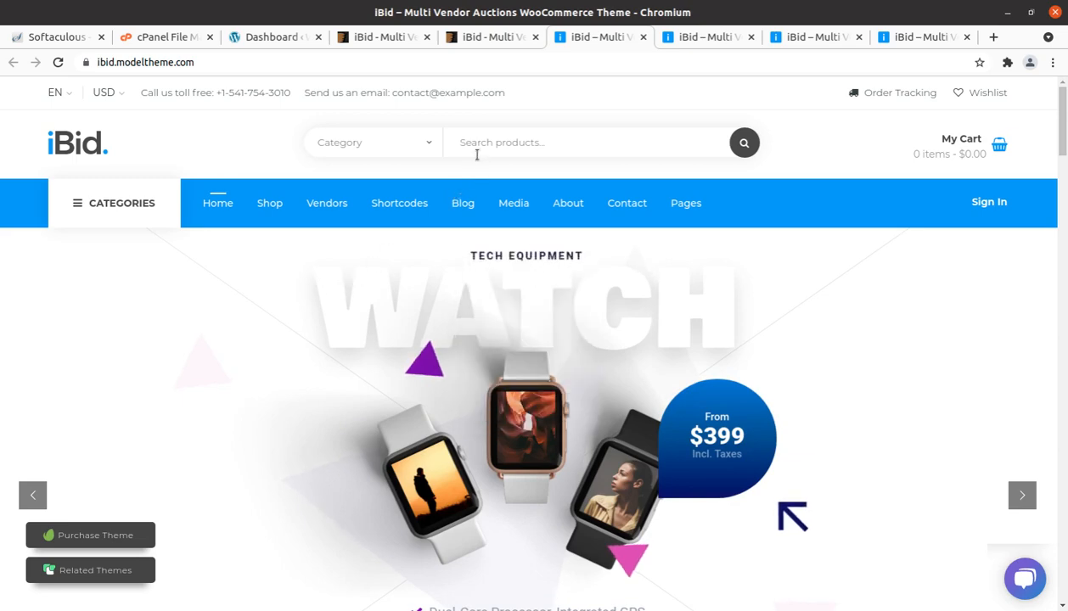
click(480, 37)
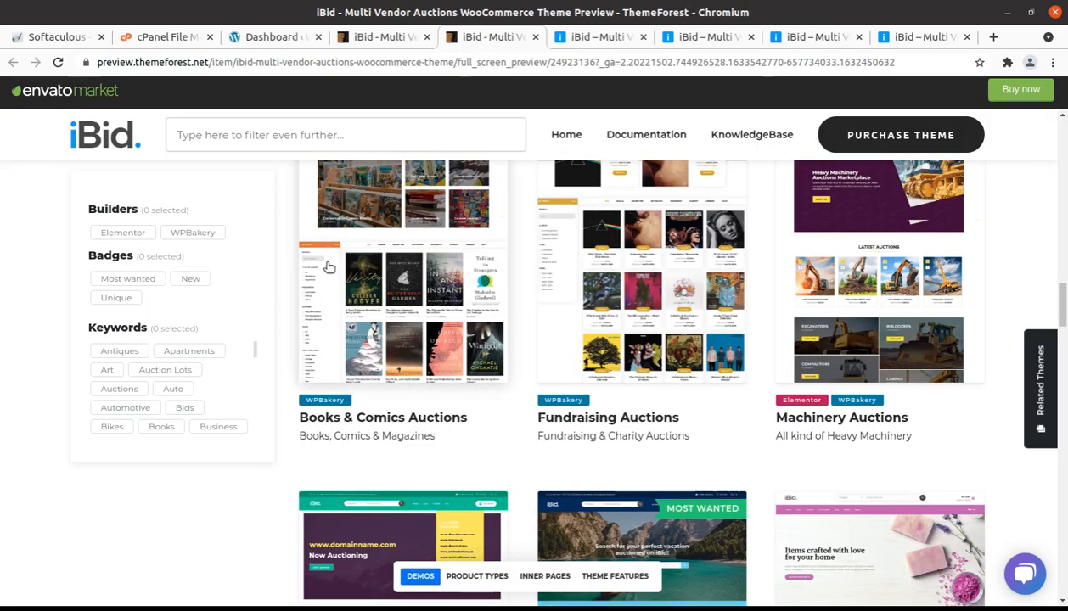
scroll(346, 217, up, 8)
scroll(346, 217, up, 6)
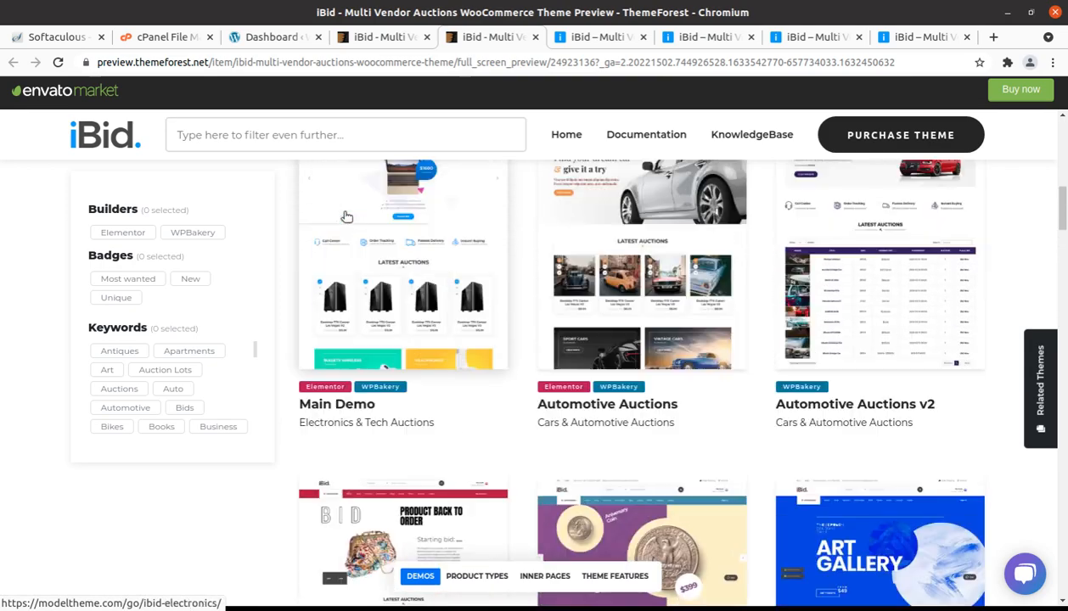
Step: Open the iBid theme's ThemeForest item page and highlight its published and last update dates
key(alt+Left)
scroll(365, 260, up, 4)
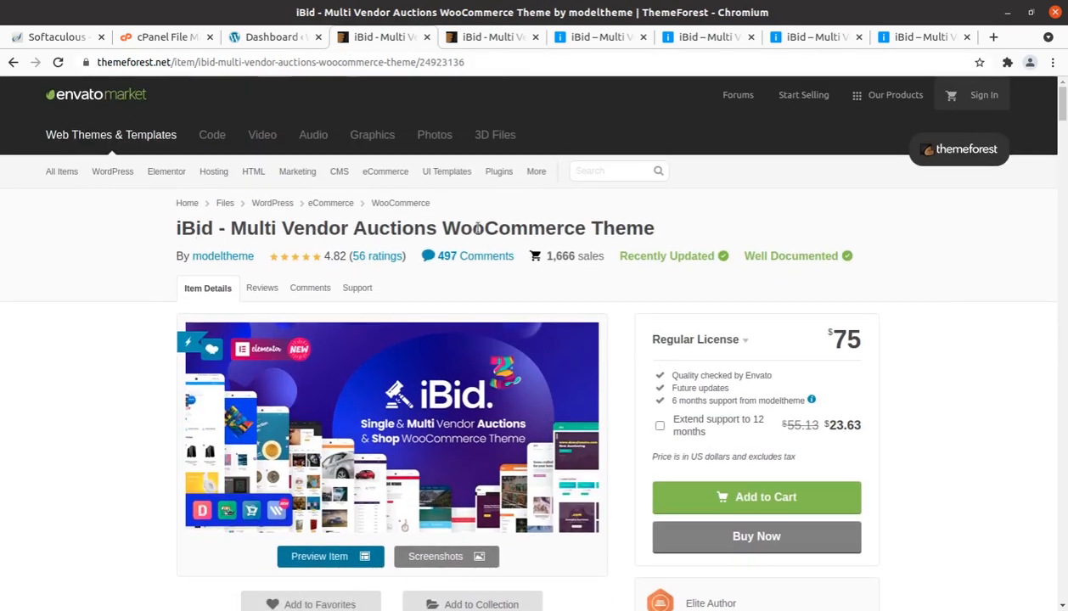
scroll(605, 230, down, 6)
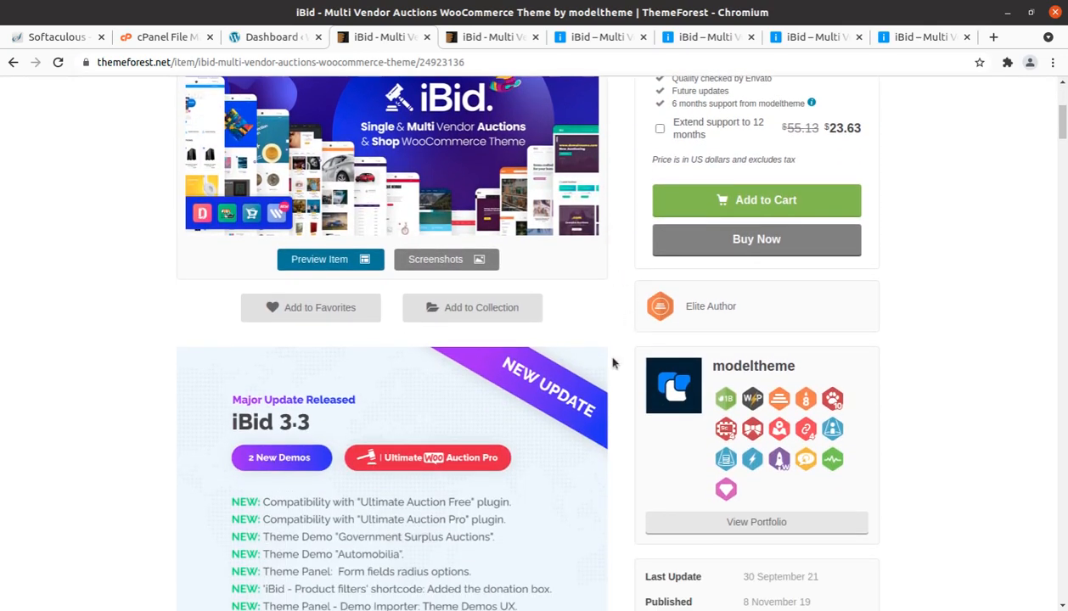
scroll(612, 362, down, 3)
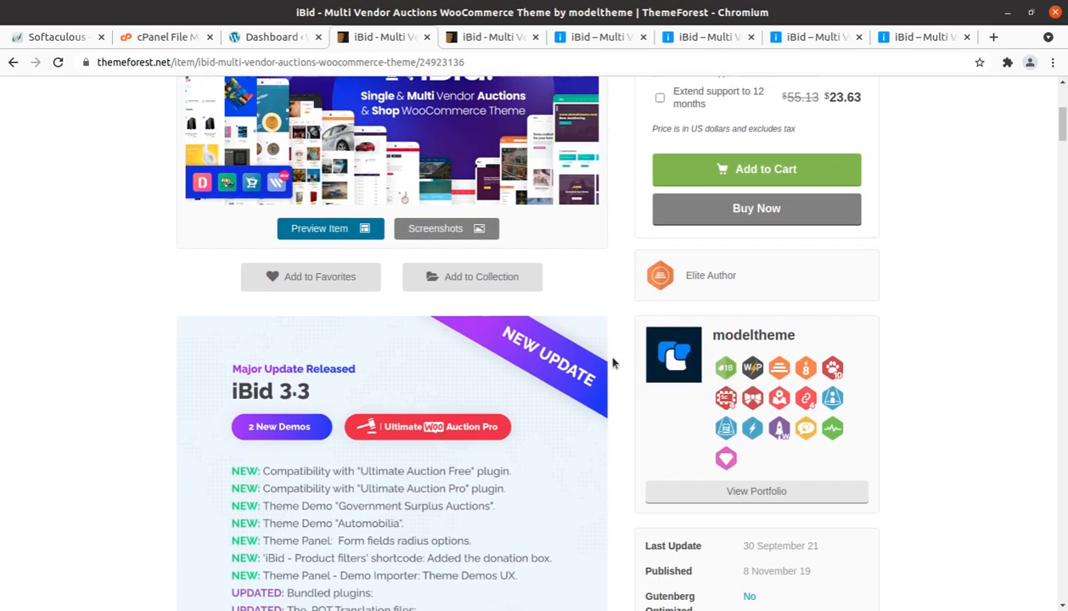
drag(813, 491, 746, 490)
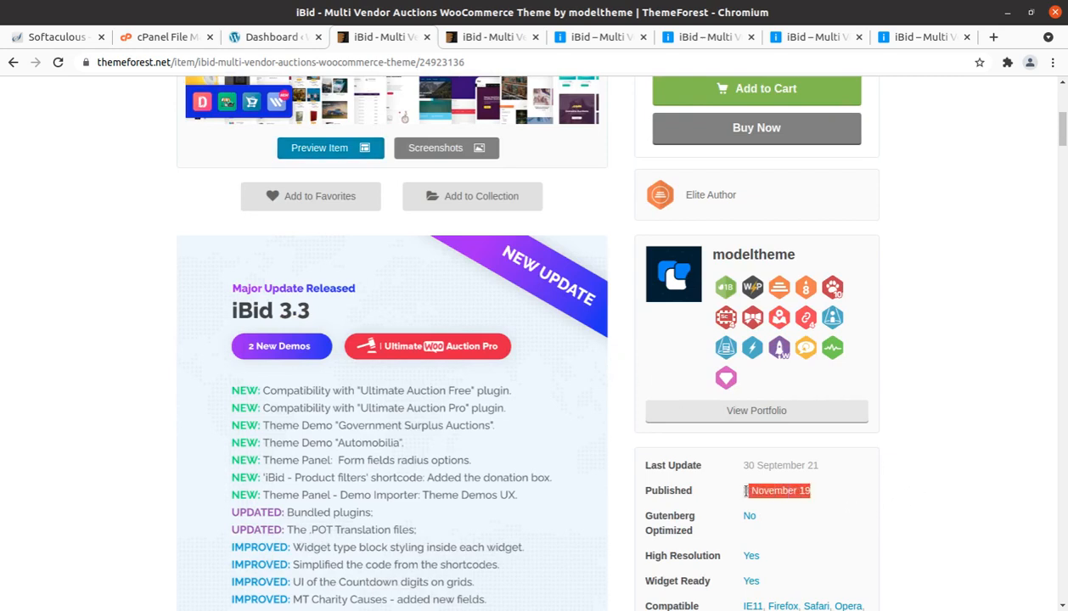
drag(821, 465, 740, 472)
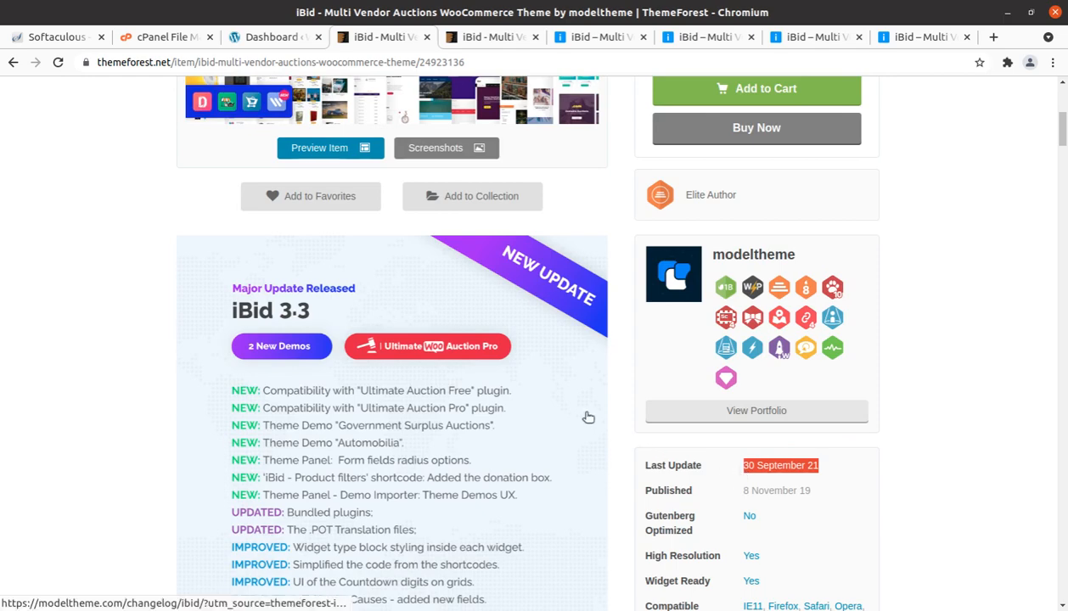
Step: Review the item page's header, pricing box and iBid 3.3 update notes
scroll(587, 416, up, 5)
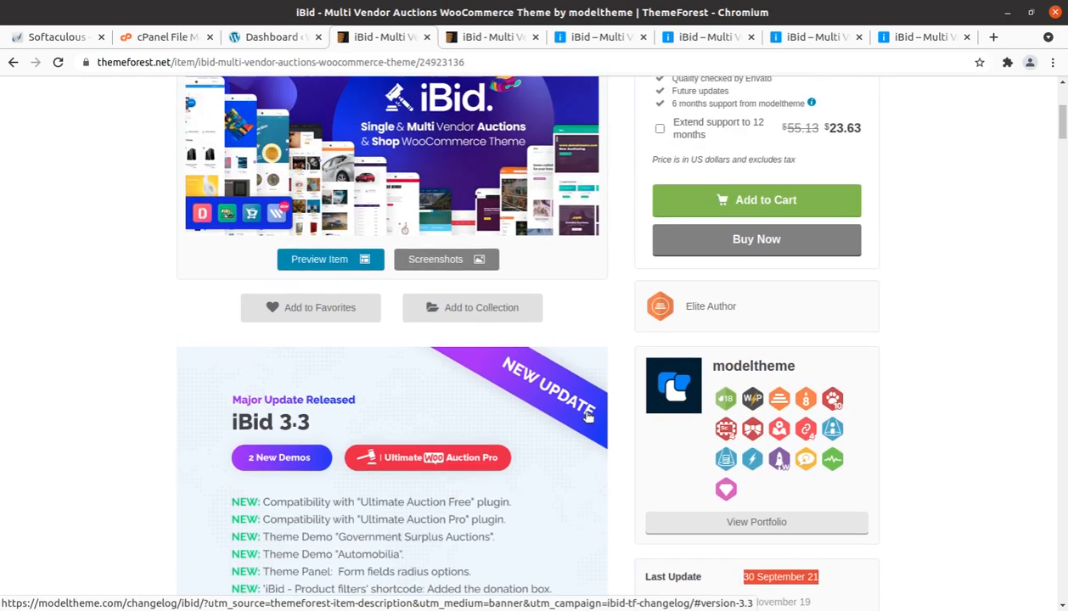
scroll(588, 417, down, 1)
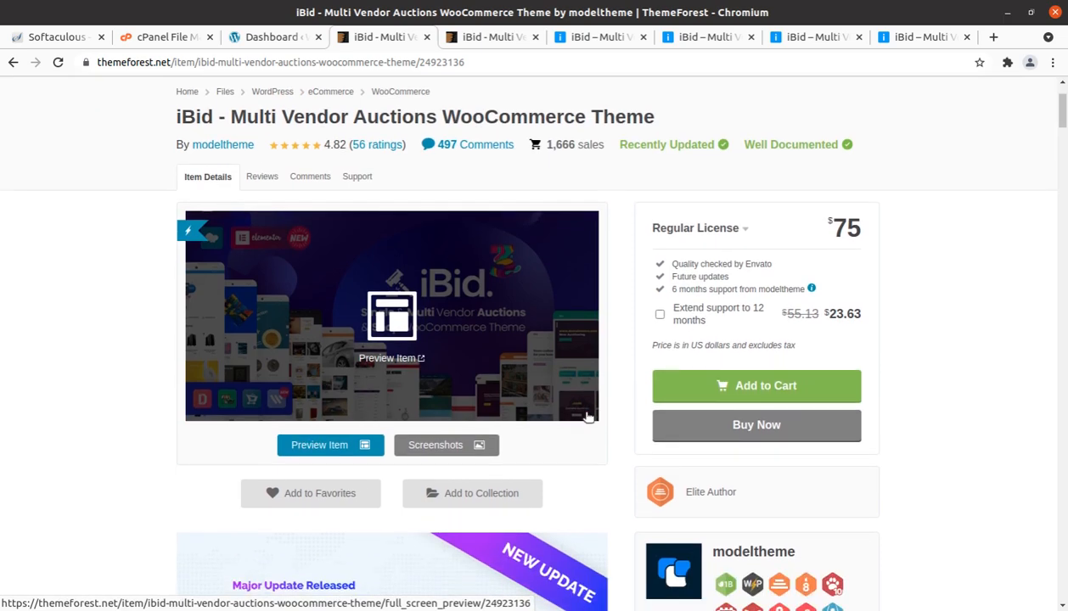
scroll(602, 458, down, 2)
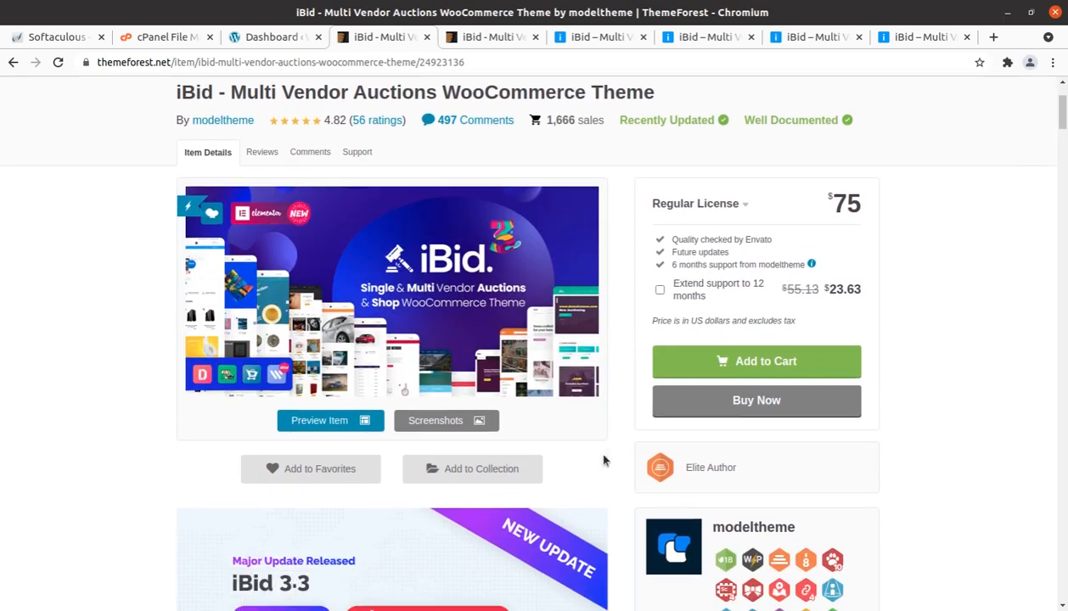
scroll(603, 460, up, 3)
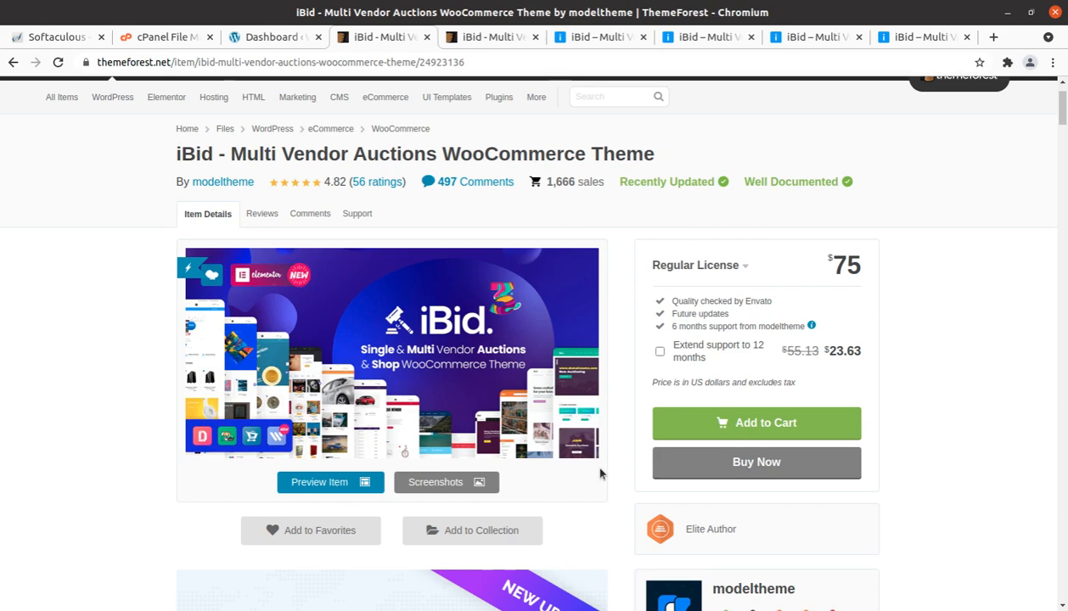
scroll(599, 474, down, 6)
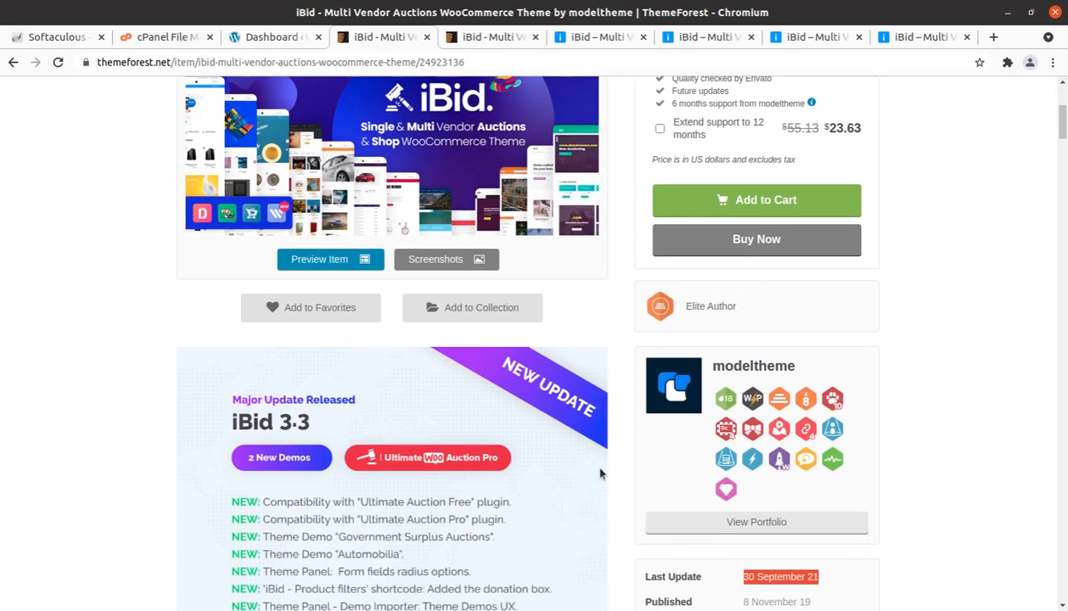
scroll(603, 472, down, 5)
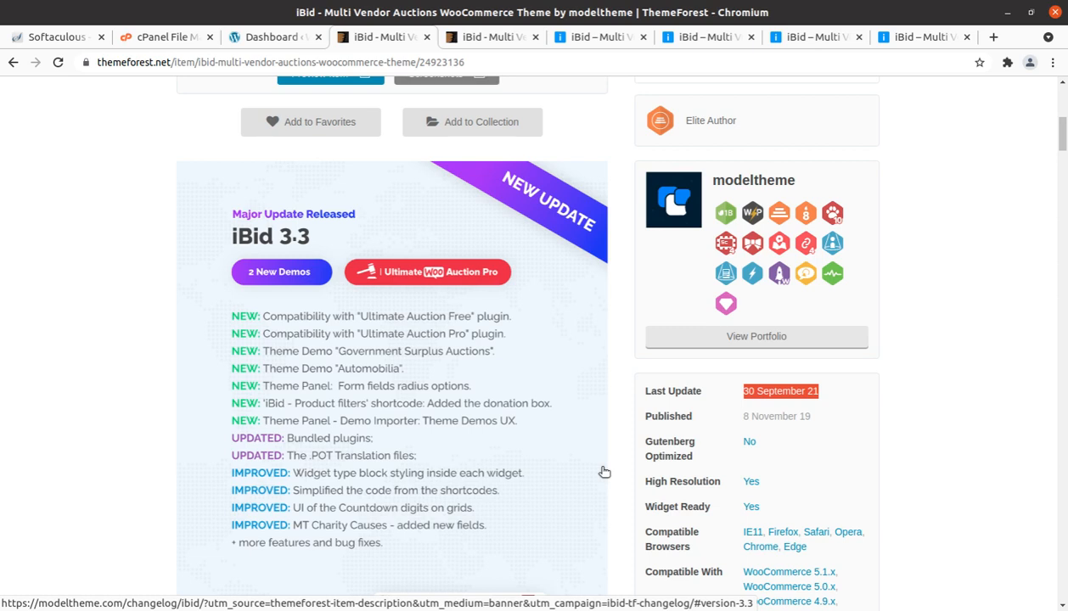
scroll(594, 467, down, 2)
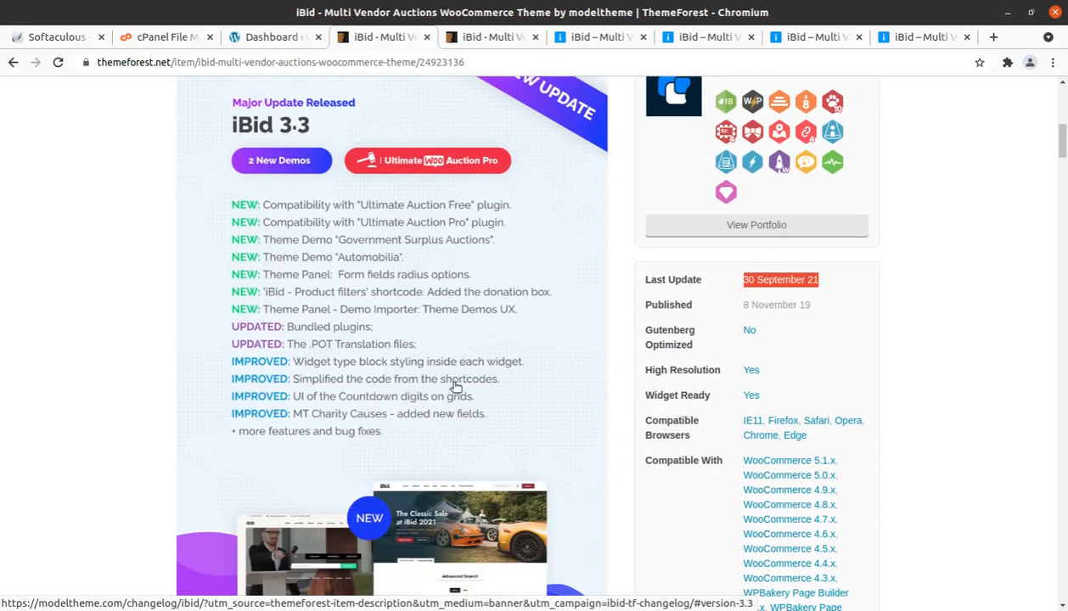
Step: Examine the theme's compatibility and software version details, the Auction Lots add-on and the compatible marketplace plugins
scroll(455, 386, down, 2)
scroll(456, 386, down, 2)
scroll(552, 356, up, 1)
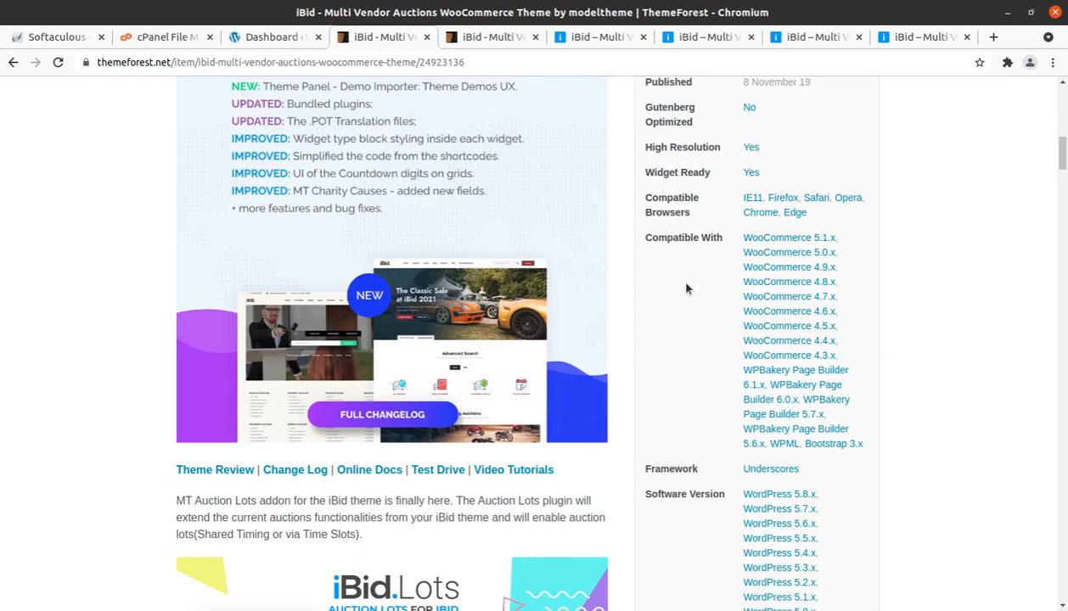
scroll(686, 289, down, 1)
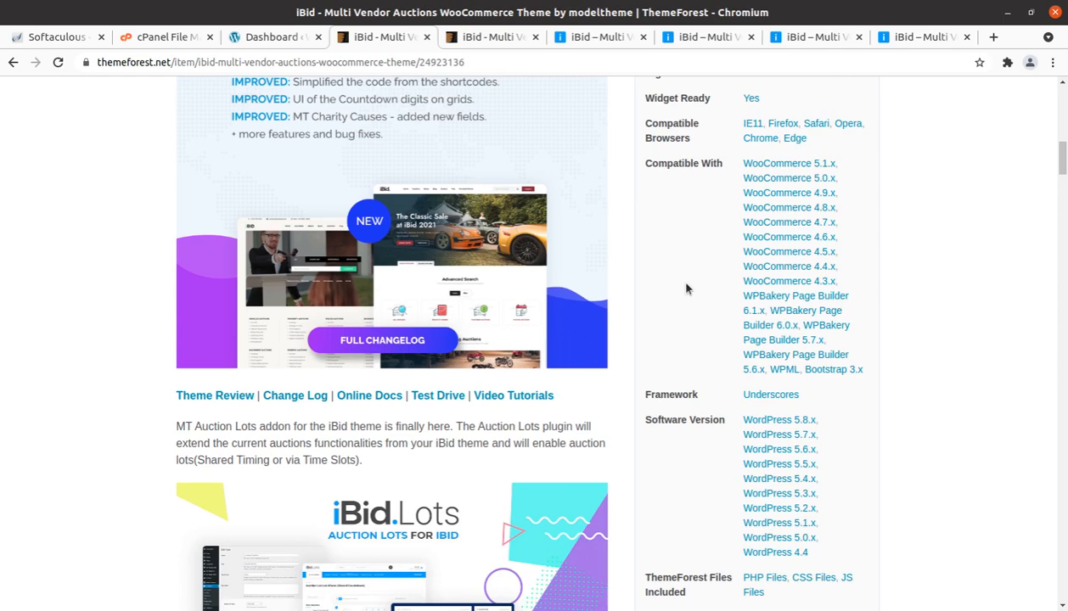
scroll(686, 289, down, 2)
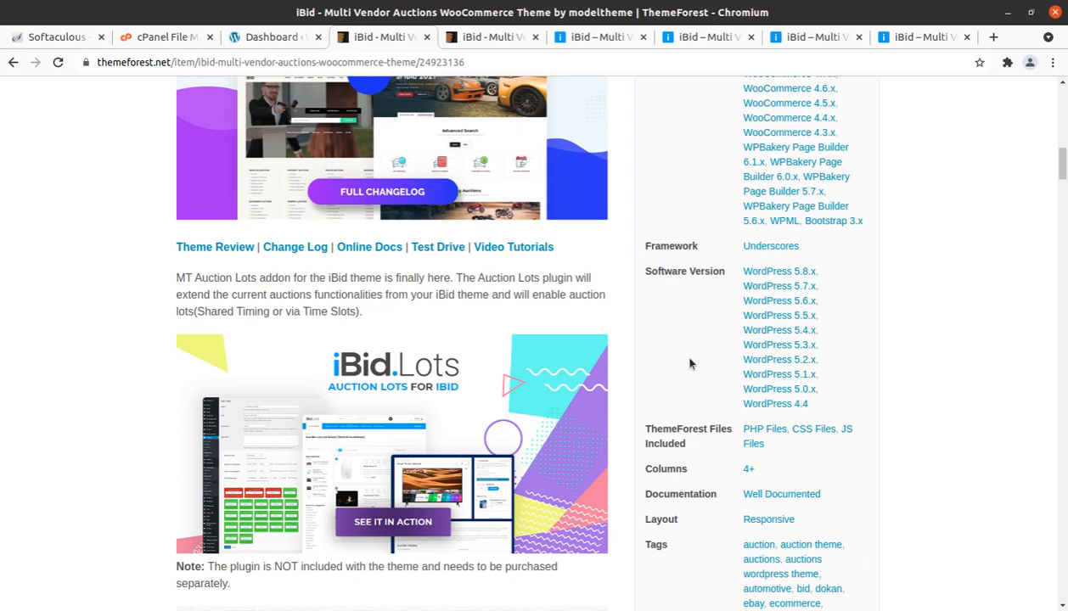
scroll(689, 363, down, 5)
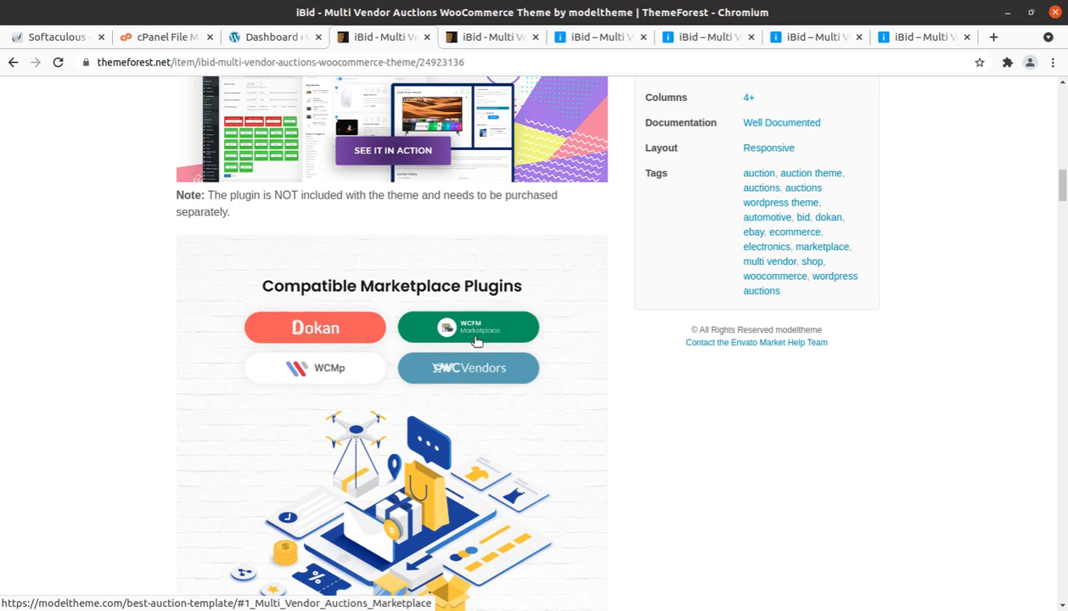
scroll(479, 339, down, 2)
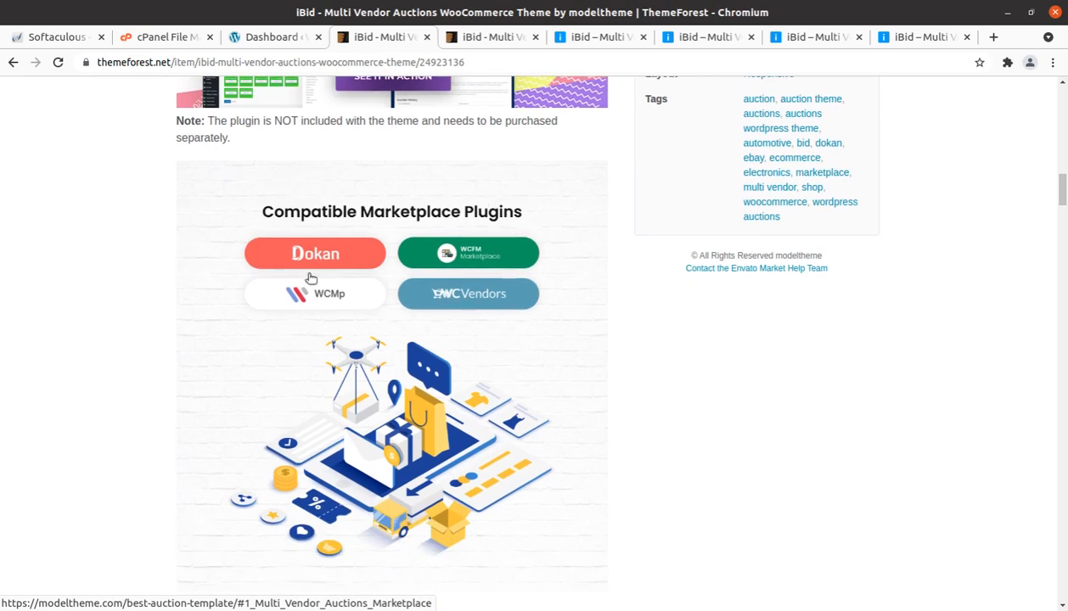
scroll(311, 278, up, 4)
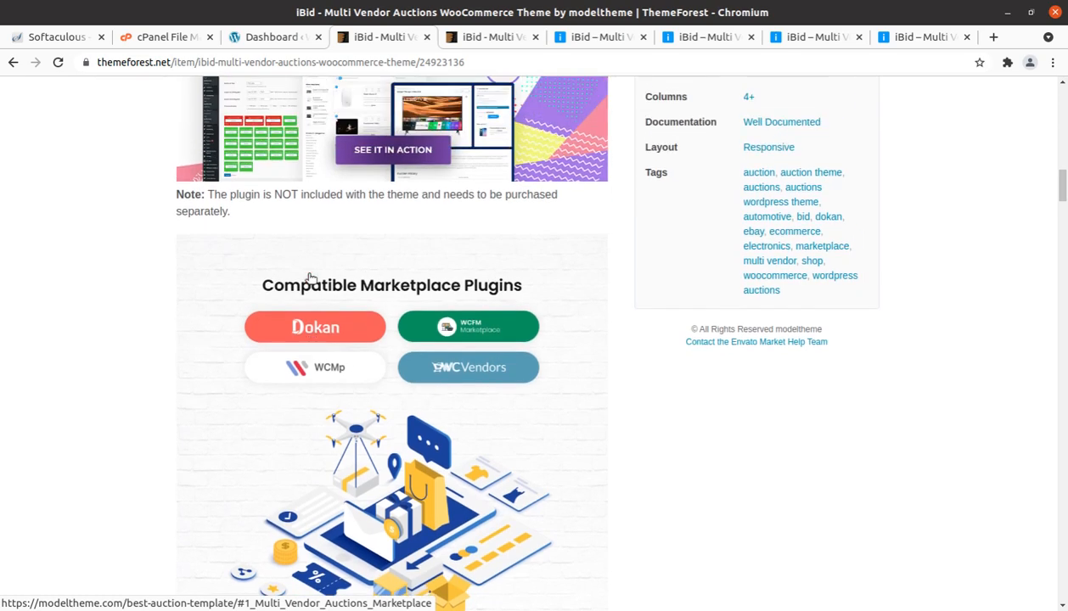
Step: Return to the iBid demo site and browse its home page down to the Phones product section
click(586, 37)
scroll(509, 188, down, 8)
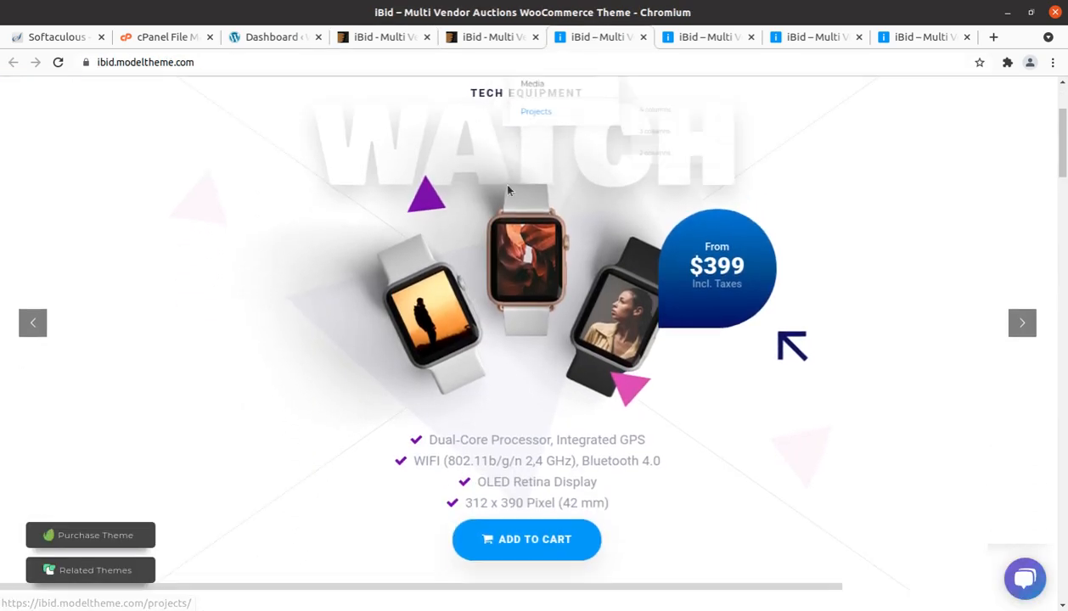
scroll(509, 188, down, 5)
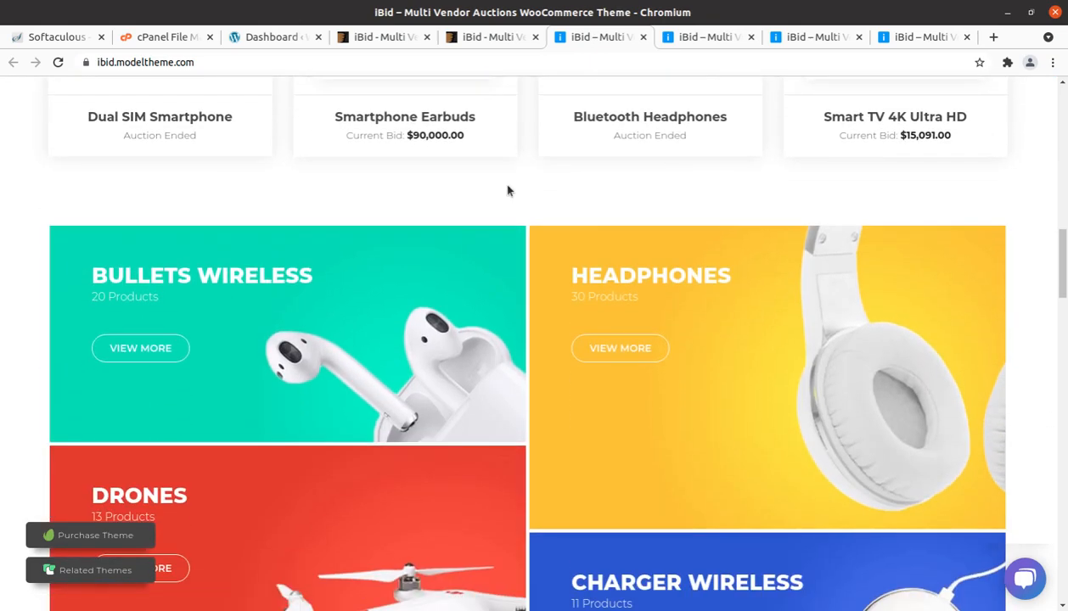
scroll(507, 190, down, 7)
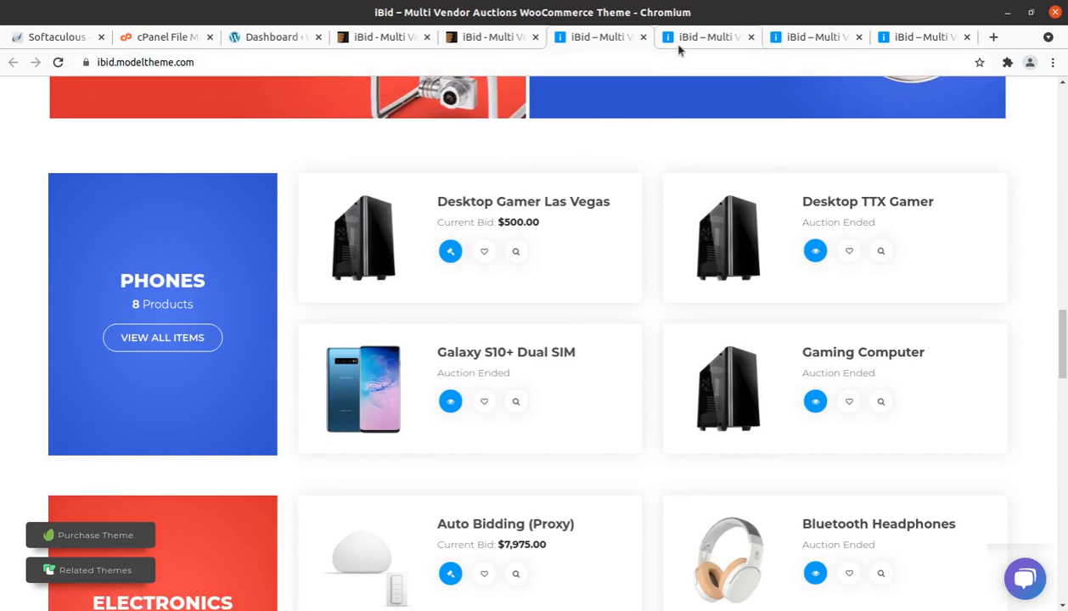
Step: Return to the ThemeForest preview and browse the theme demos from Main Demo to Art Auctions
click(494, 37)
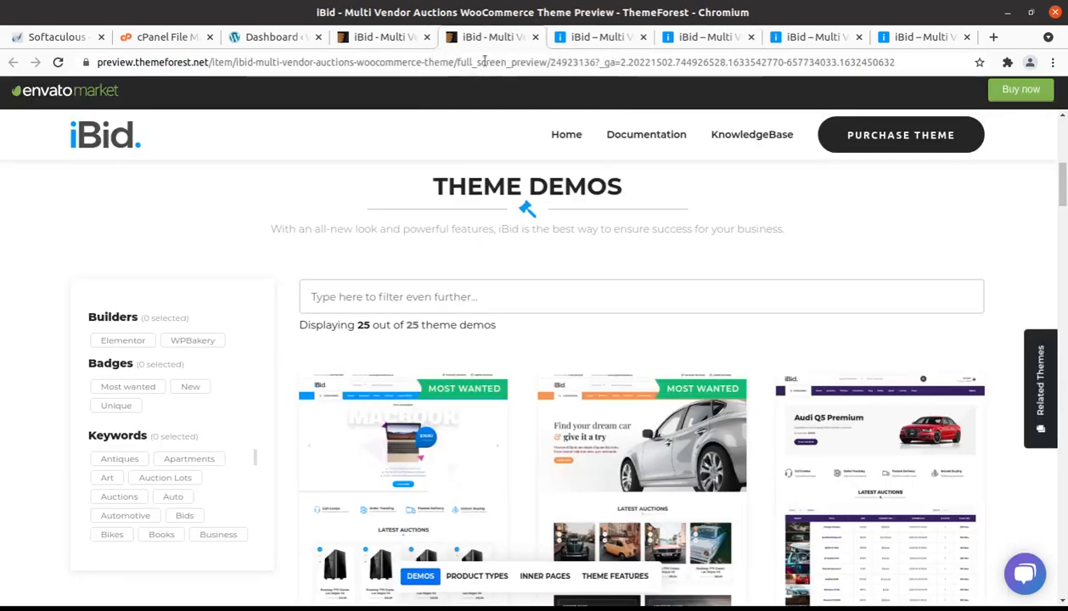
scroll(397, 377, down, 1)
scroll(396, 378, down, 2)
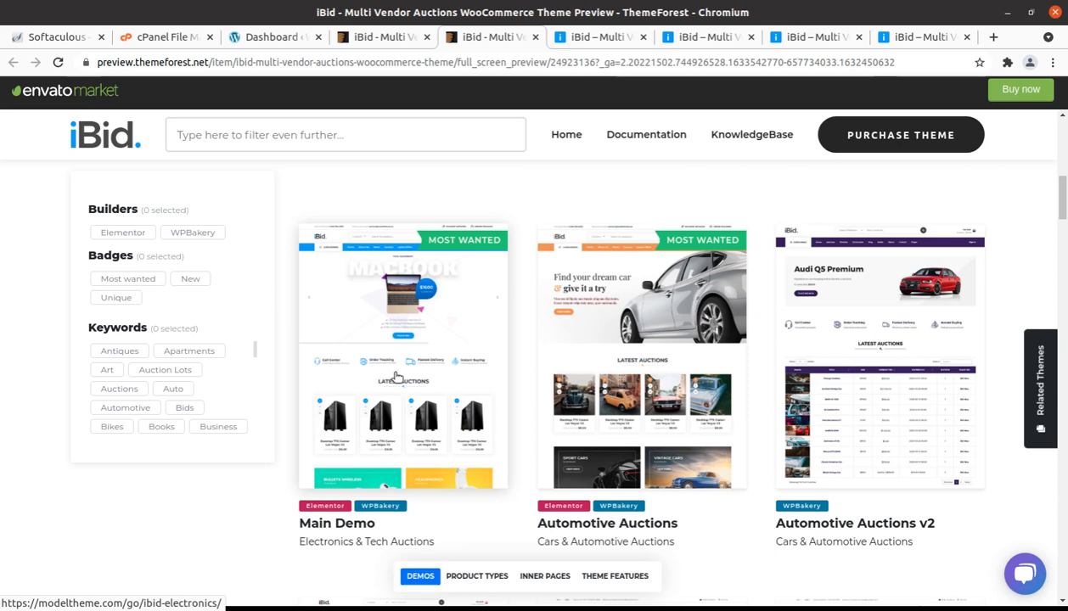
scroll(399, 379, down, 1)
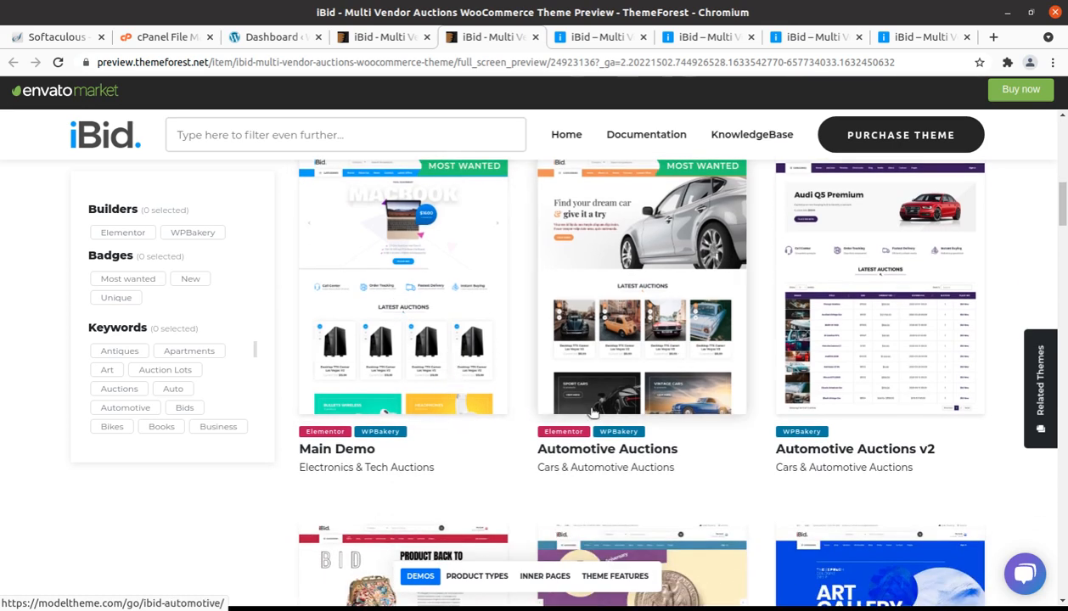
scroll(684, 387, down, 1)
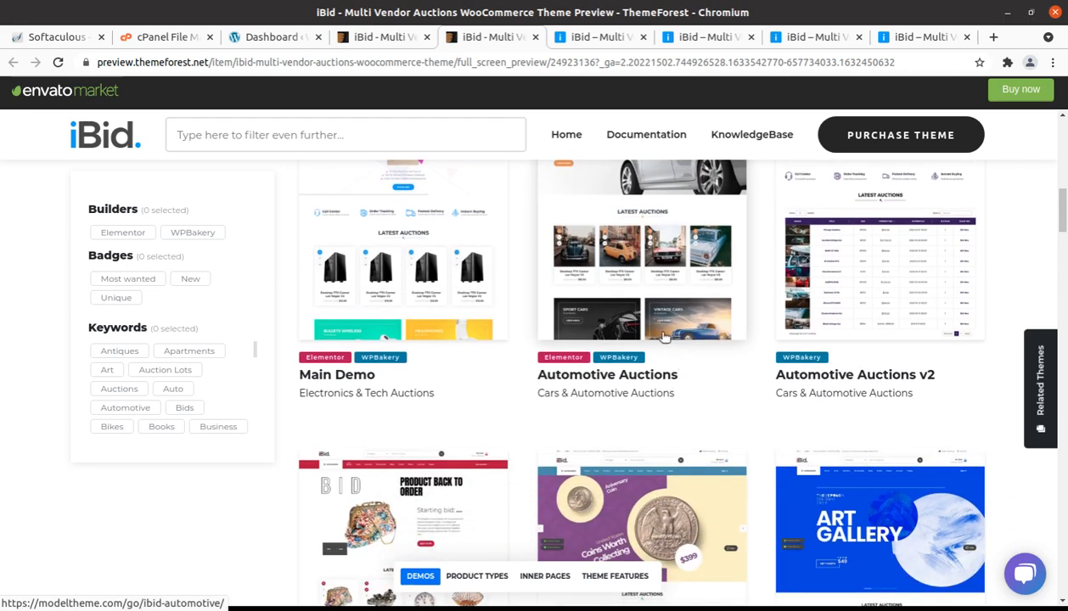
scroll(665, 336, down, 4)
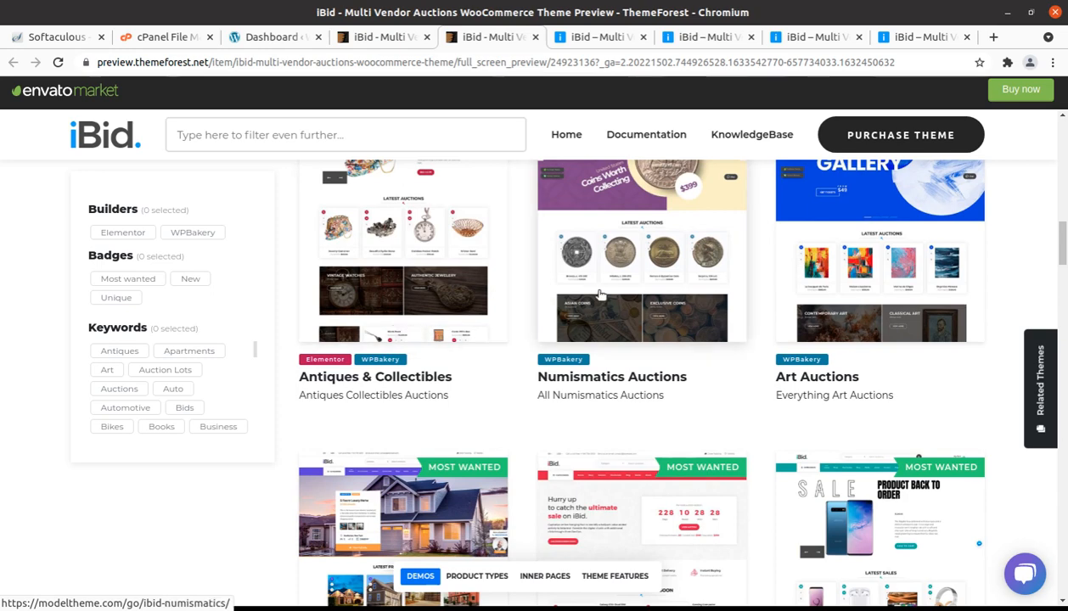
scroll(600, 294, up, 1)
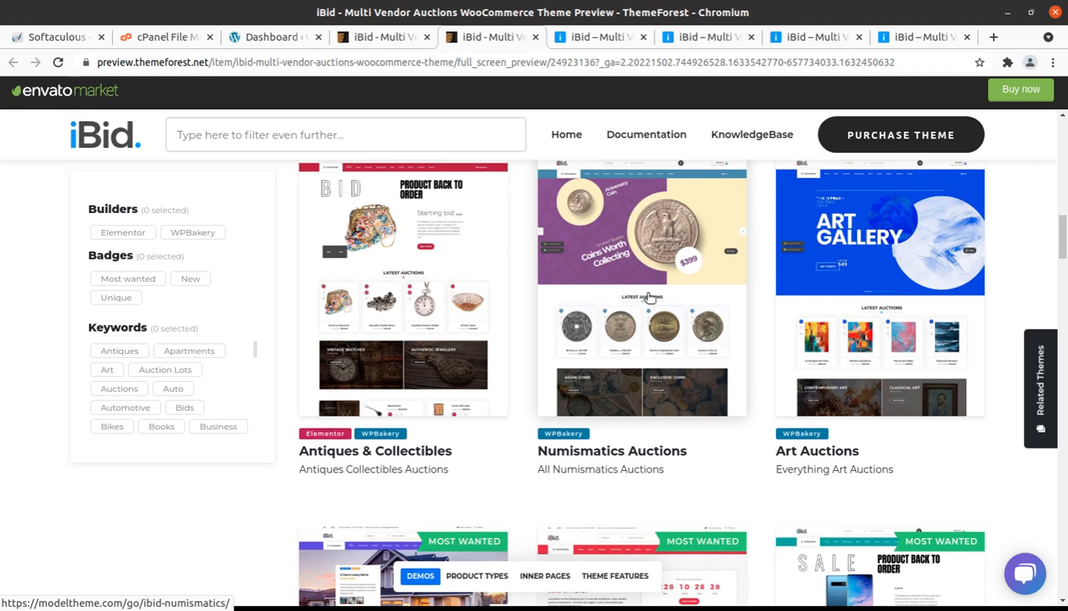
Step: Browse the further theme demos from Real Estate Auctions through Machinery Auctions to Handmade Auctions
scroll(872, 314, down, 5)
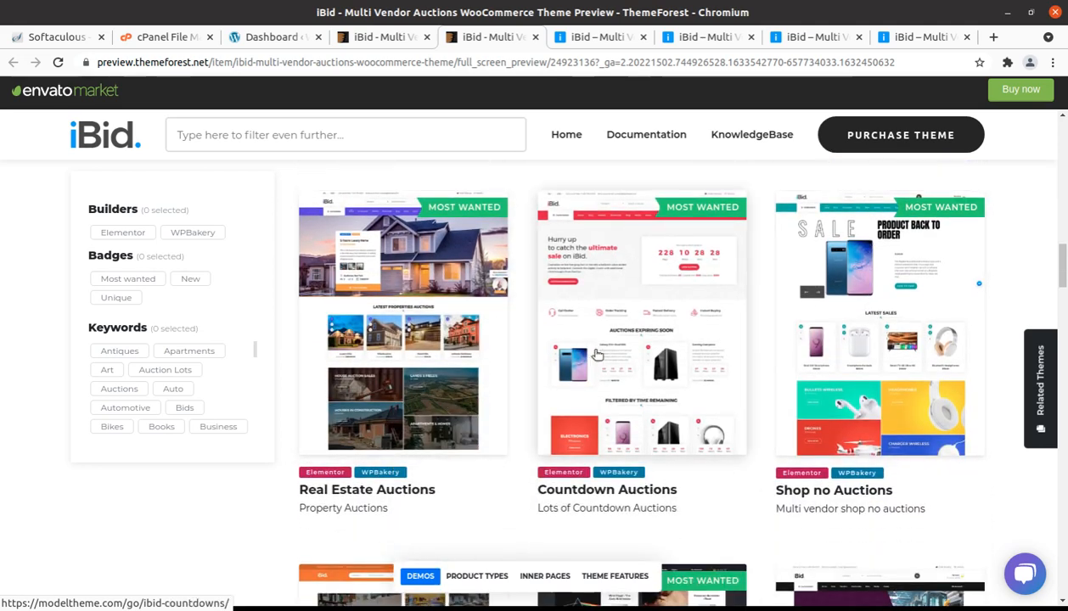
scroll(838, 353, down, 1)
scroll(838, 354, down, 4)
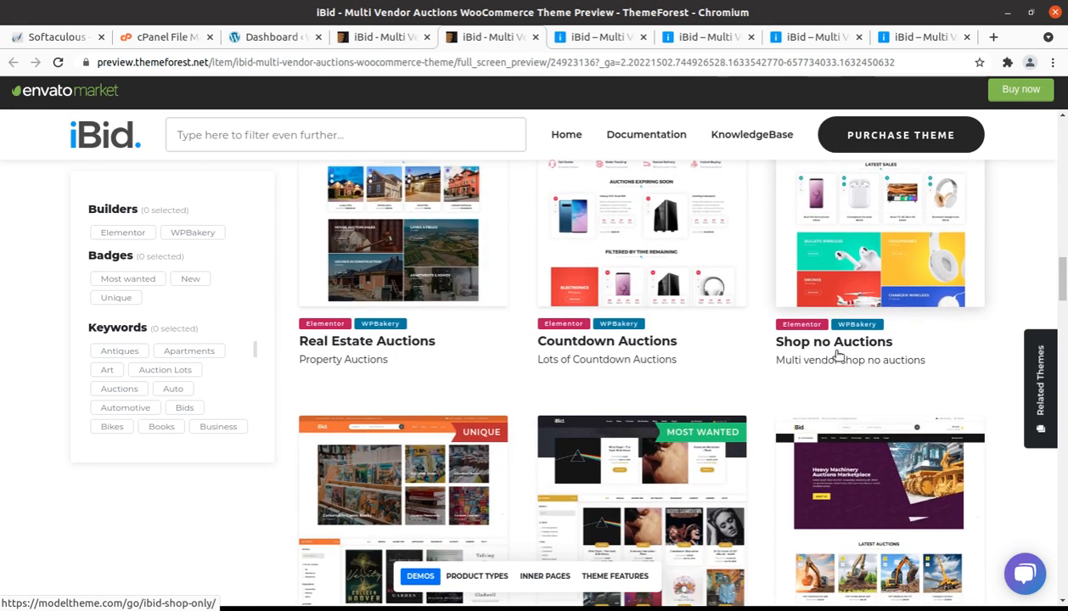
scroll(837, 355, down, 2)
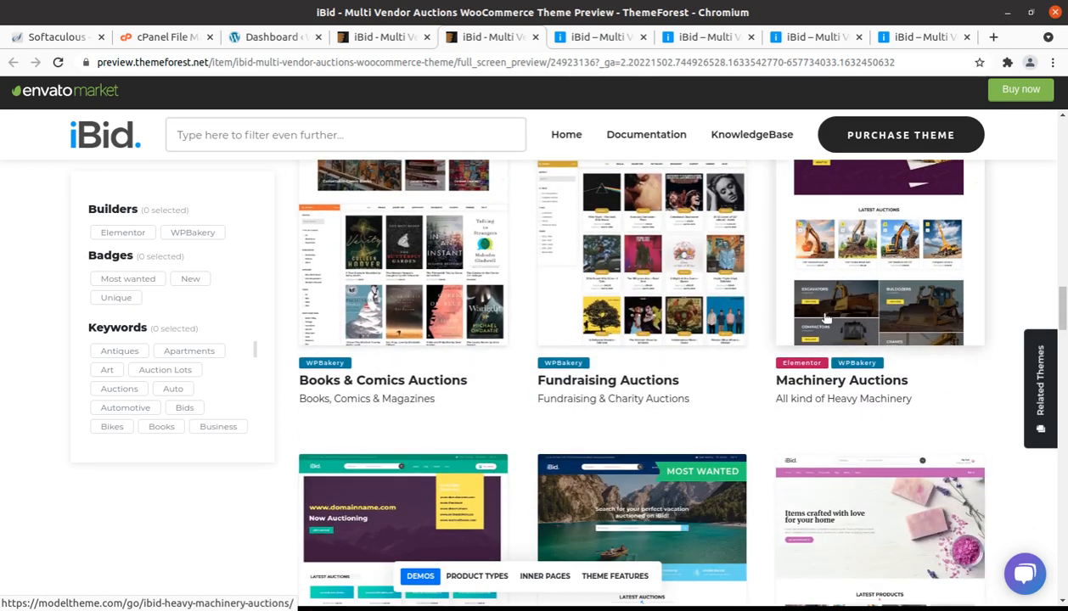
scroll(823, 317, down, 1)
scroll(826, 316, down, 10)
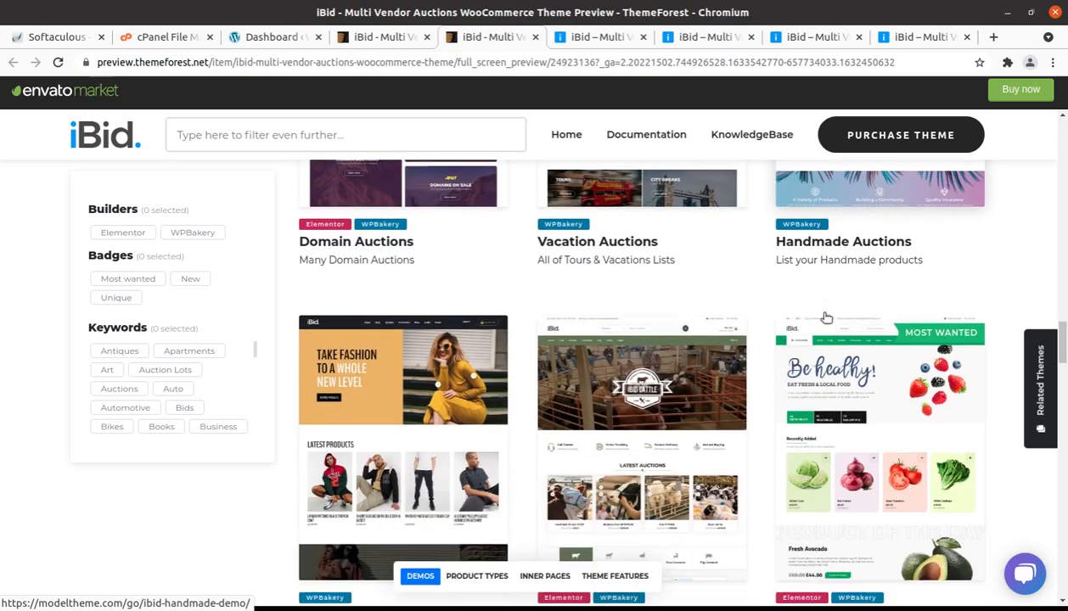
Step: Browse the remaining theme demos down to Laboratory & Medical Auctions, and return to the heading above the Theme Demos list
scroll(826, 316, down, 3)
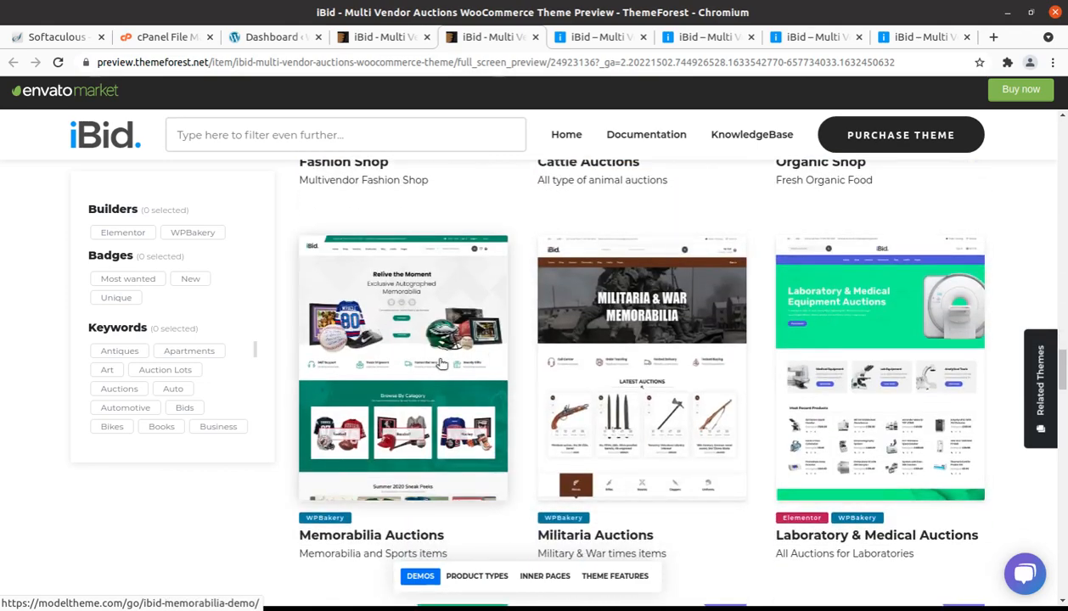
scroll(441, 363, up, 9)
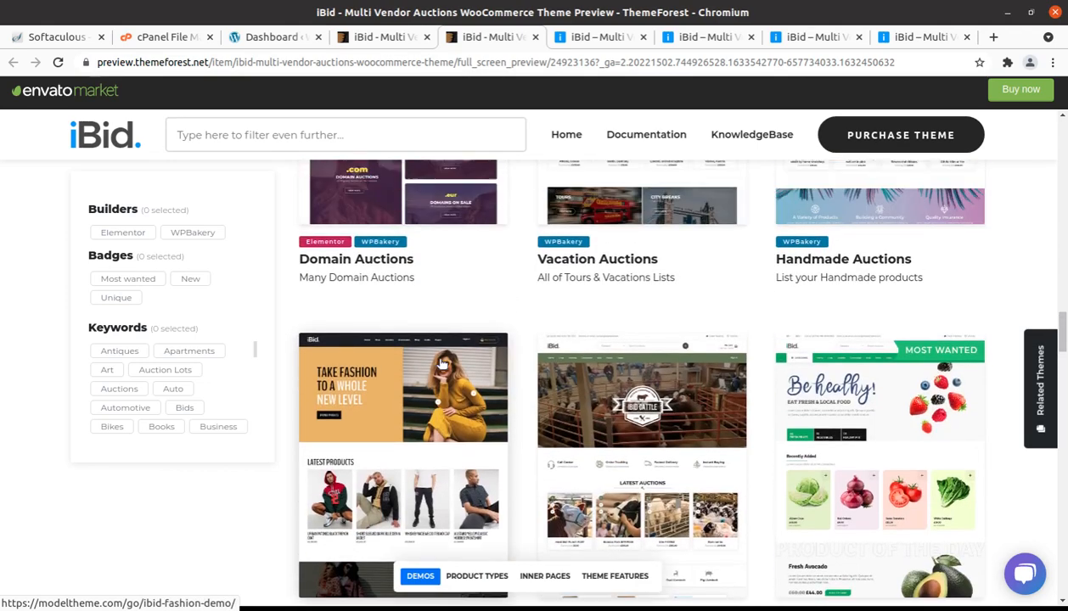
scroll(441, 363, up, 4)
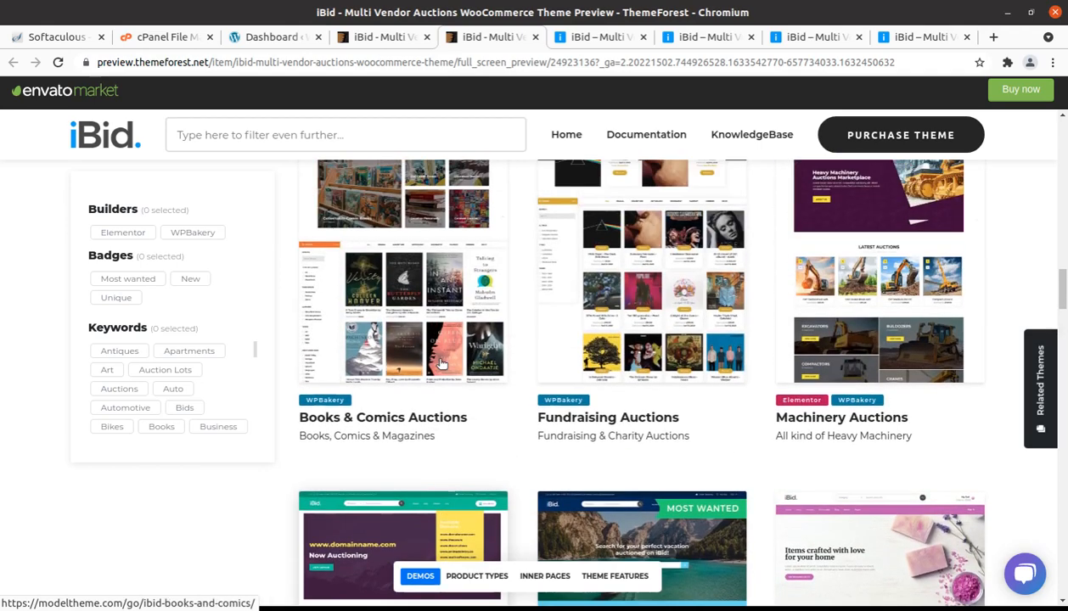
scroll(441, 363, up, 2)
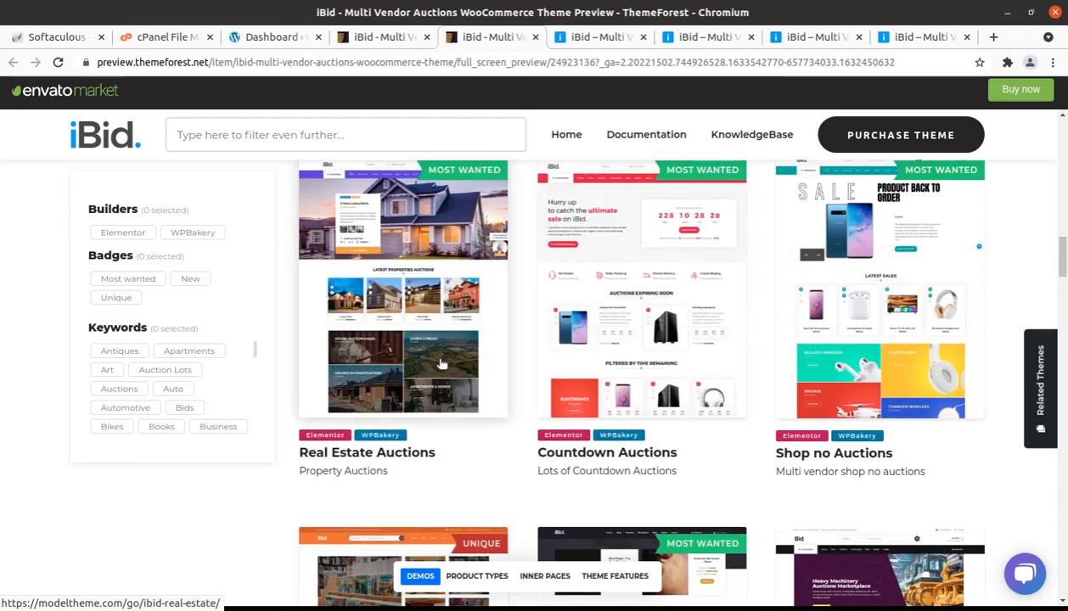
scroll(441, 364, up, 2)
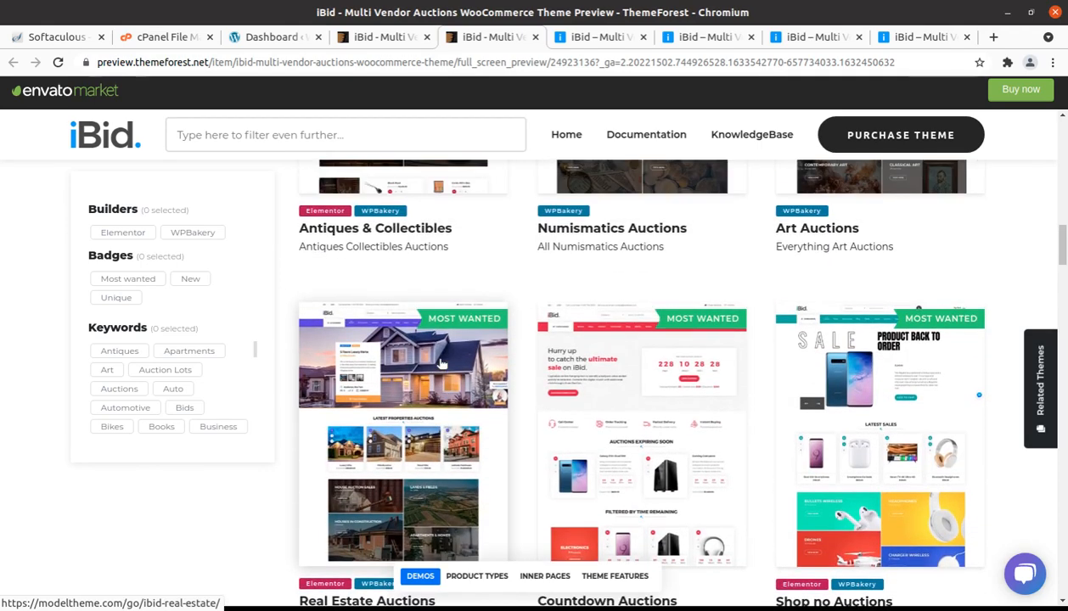
scroll(440, 363, up, 8)
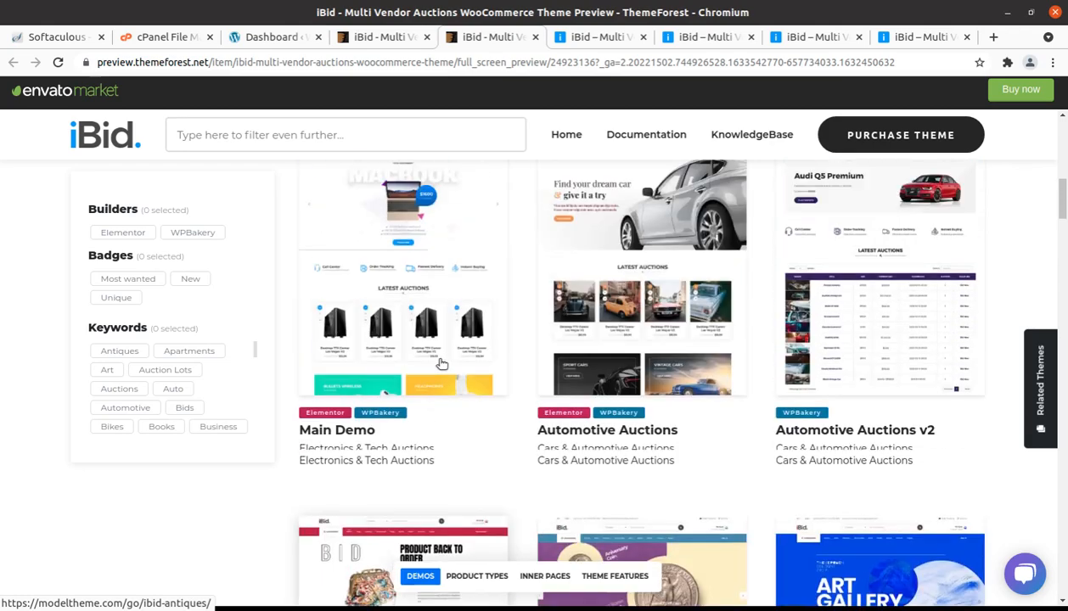
scroll(441, 363, up, 5)
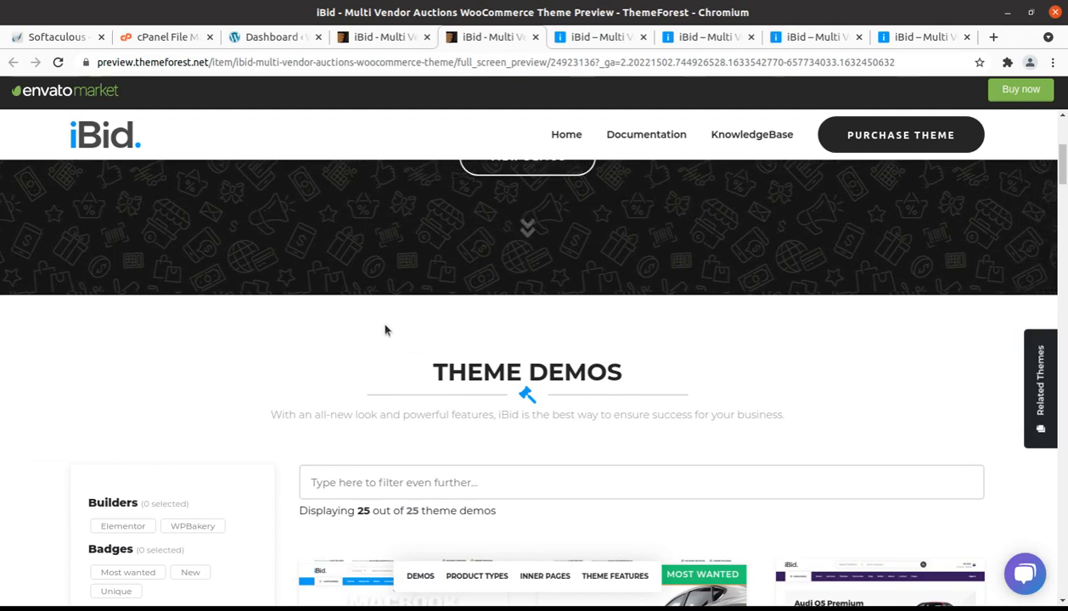
scroll(602, 181, up, 3)
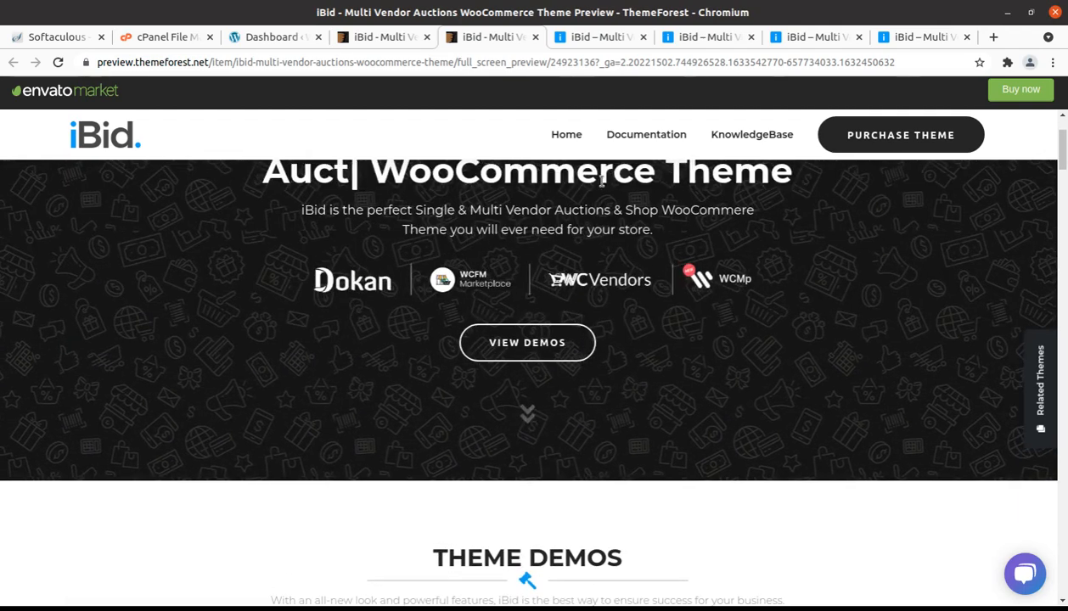
Step: Switch to the main iBid demo site and review its Latest Auctions and service features sections
click(595, 39)
scroll(658, 172, up, 1)
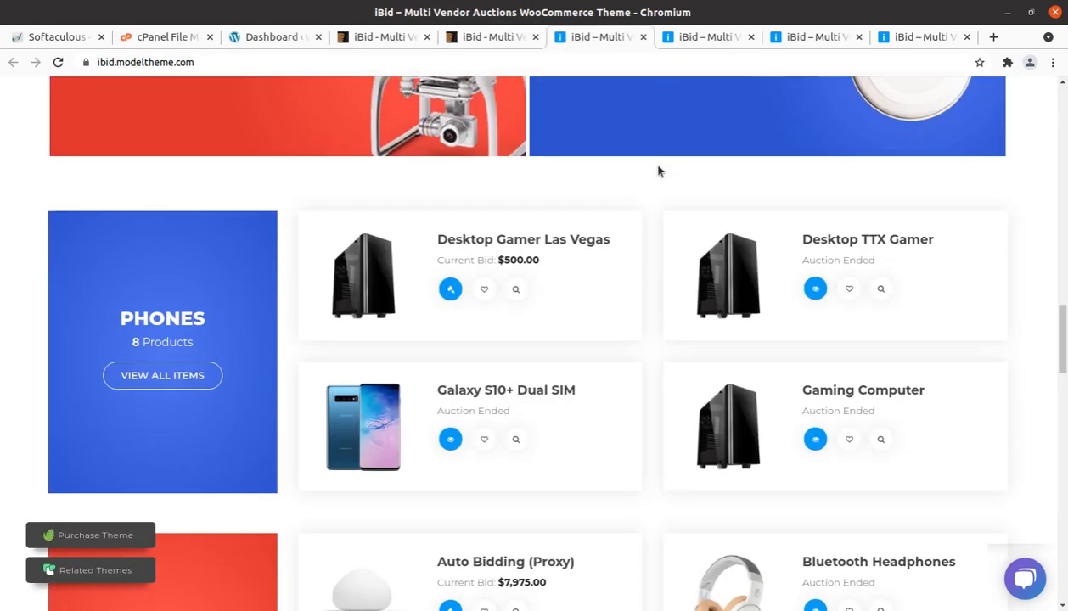
scroll(658, 171, up, 10)
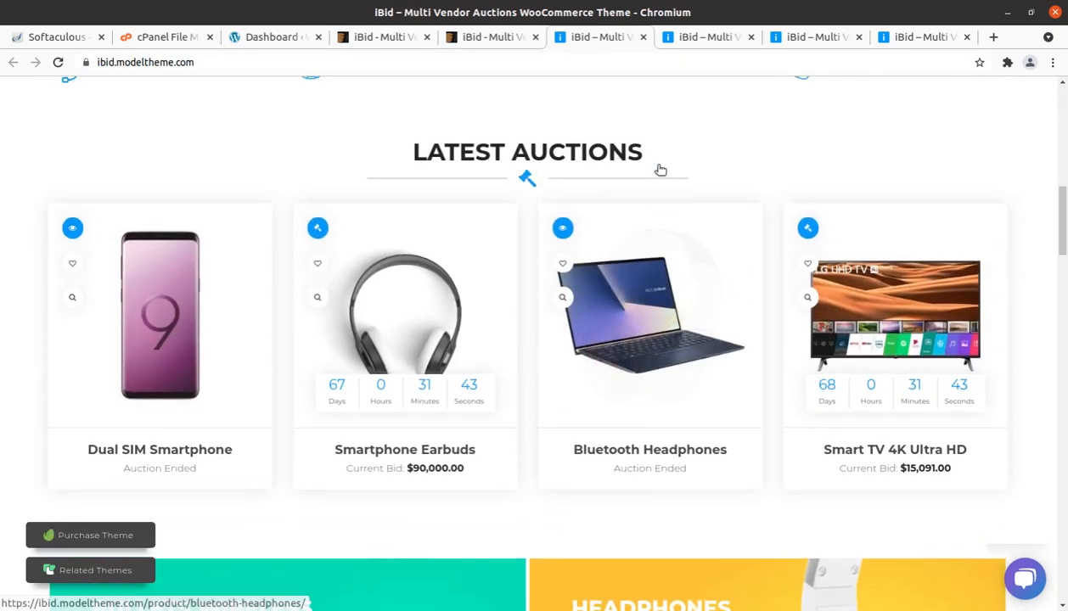
scroll(660, 170, up, 1)
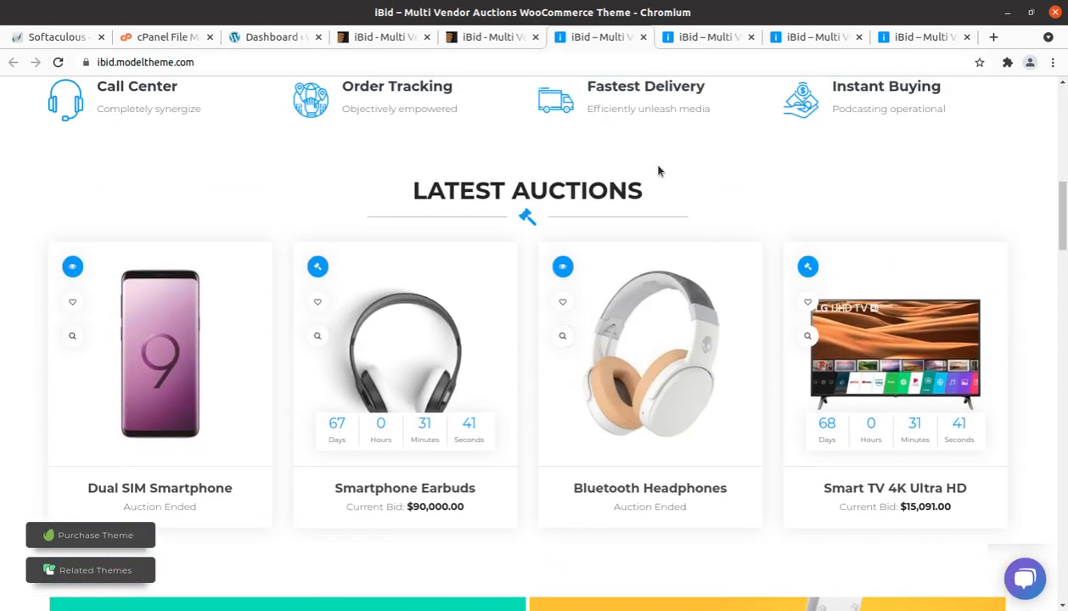
scroll(657, 172, up, 2)
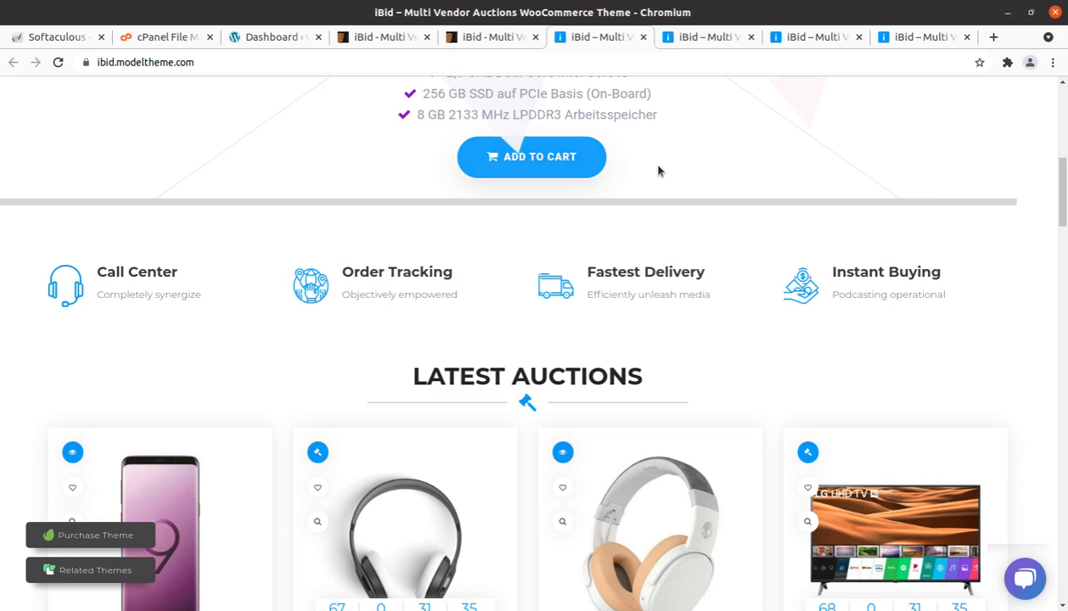
Step: Open the automotive demo and browse its home page from the dream car banner to the contact form
click(689, 36)
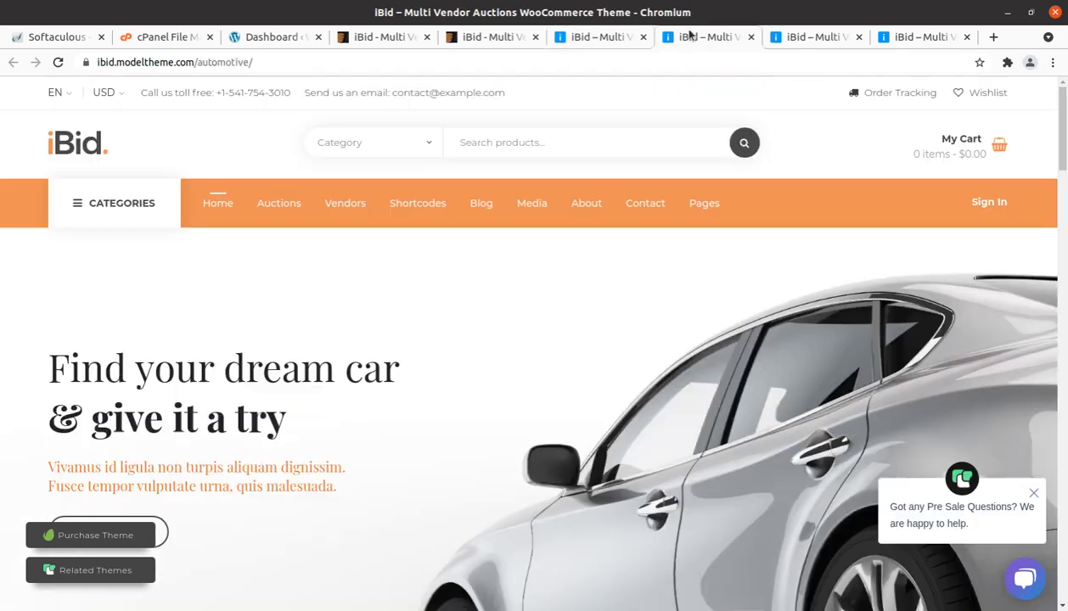
scroll(242, 241, down, 3)
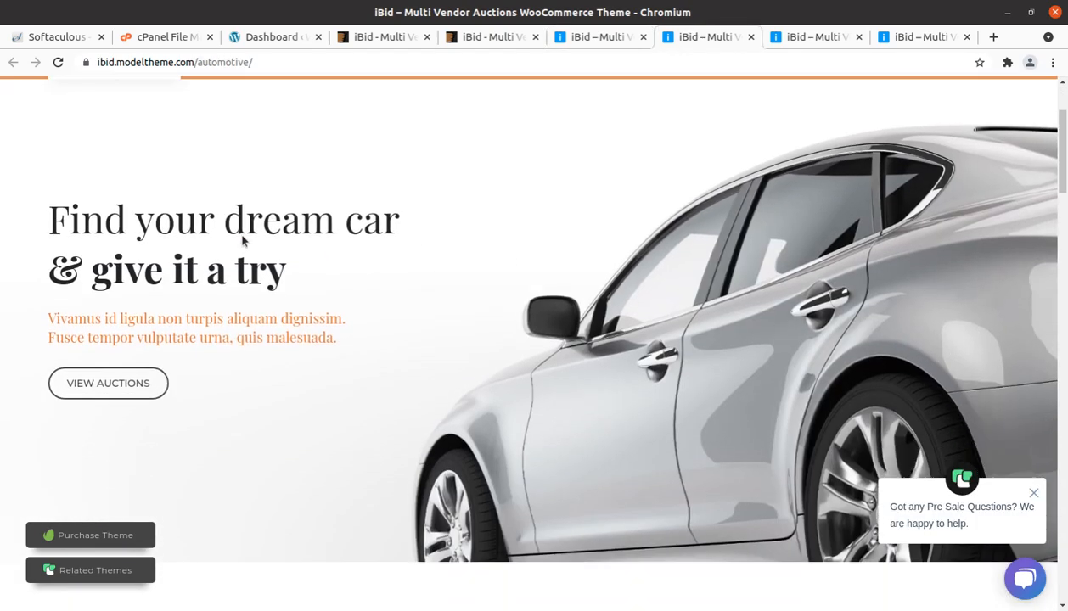
scroll(240, 235, down, 3)
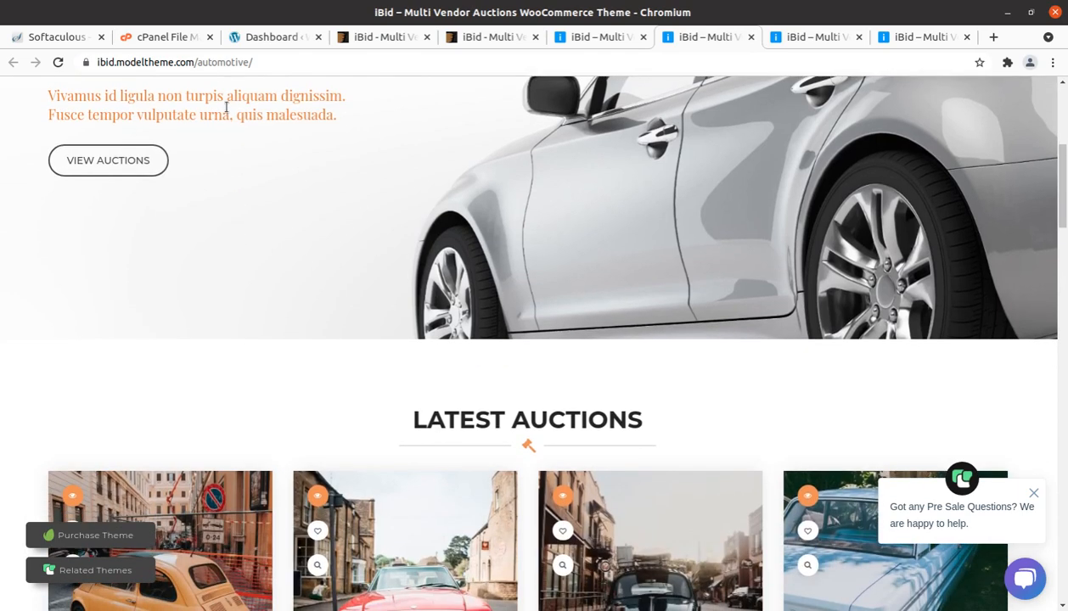
scroll(286, 184, down, 6)
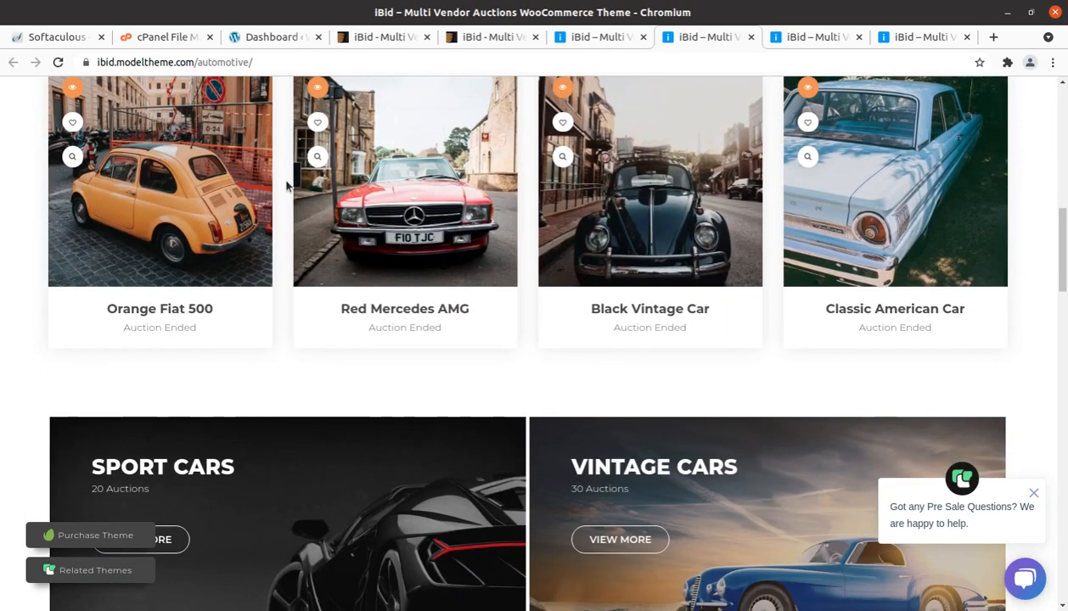
scroll(286, 184, down, 8)
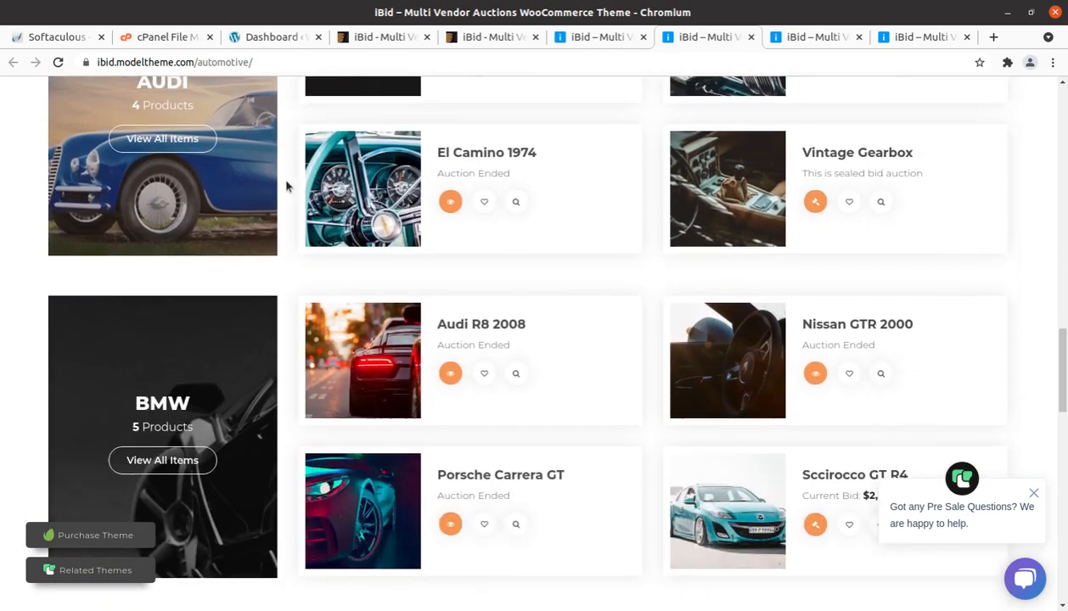
scroll(286, 185, down, 6)
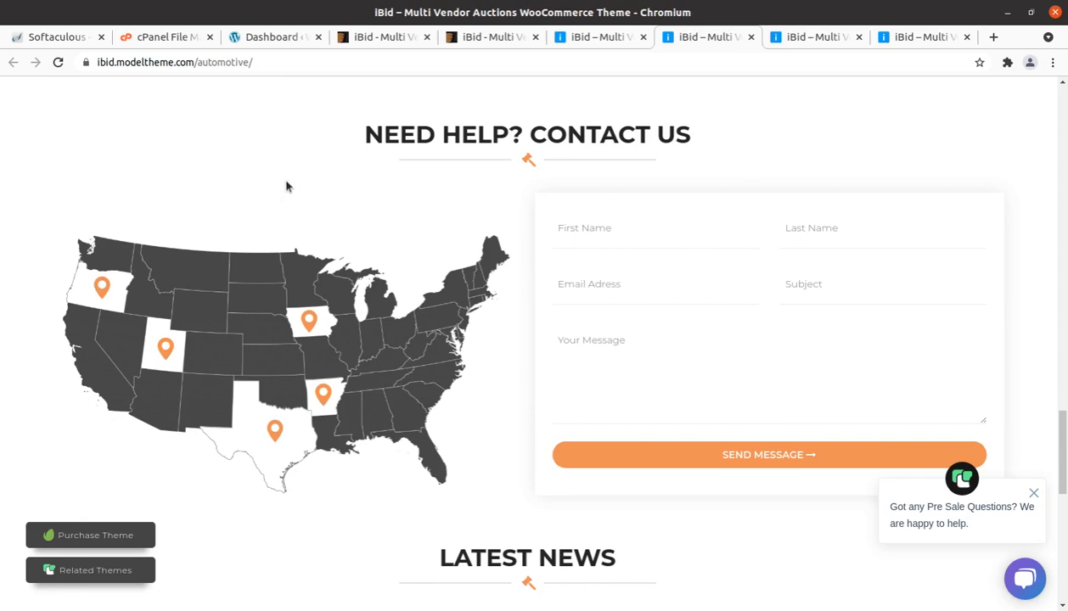
Step: Open the antiques and collectibles demo and browse its featured item, latest auctions and watch and jewelery categories
click(798, 39)
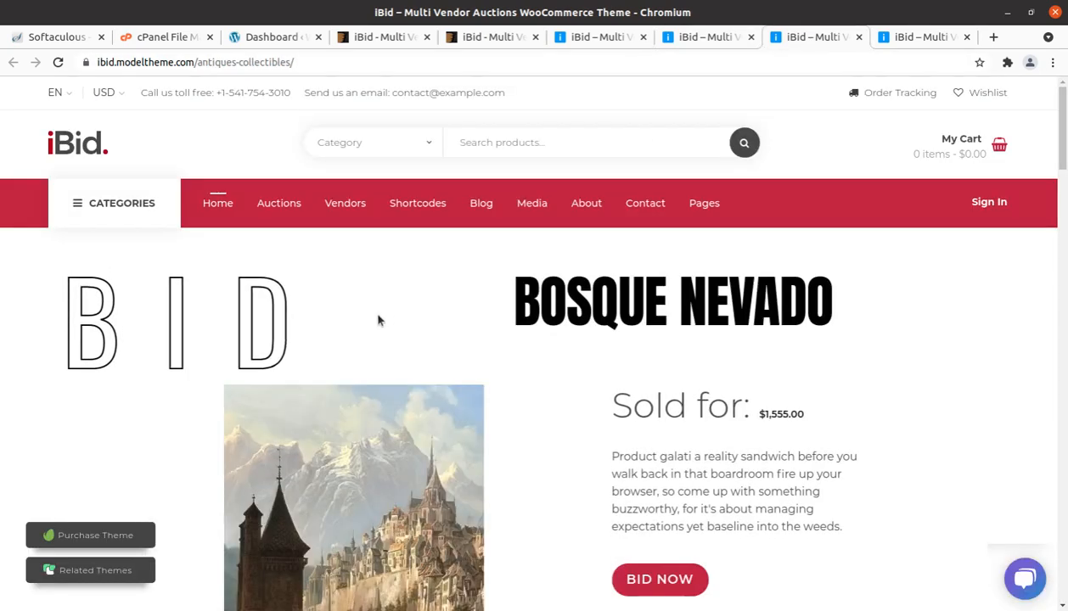
scroll(379, 320, down, 5)
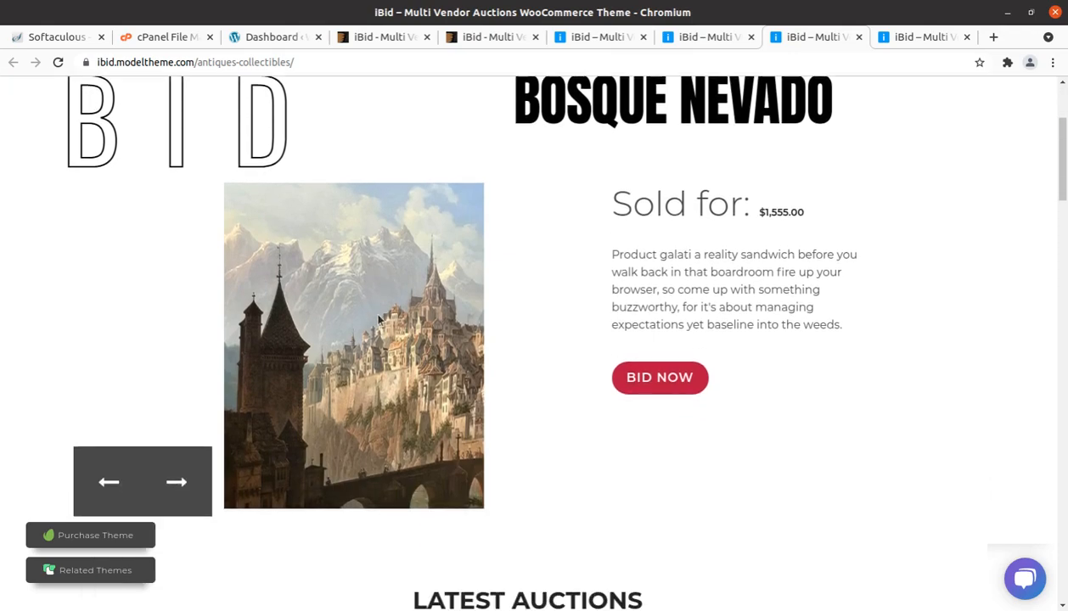
scroll(380, 320, down, 5)
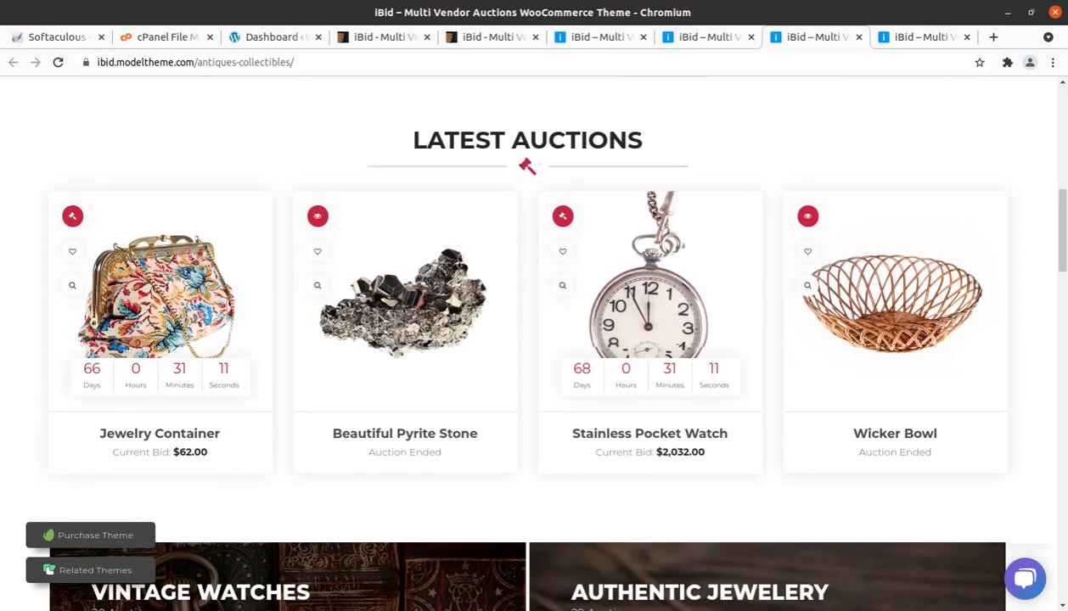
scroll(380, 320, down, 6)
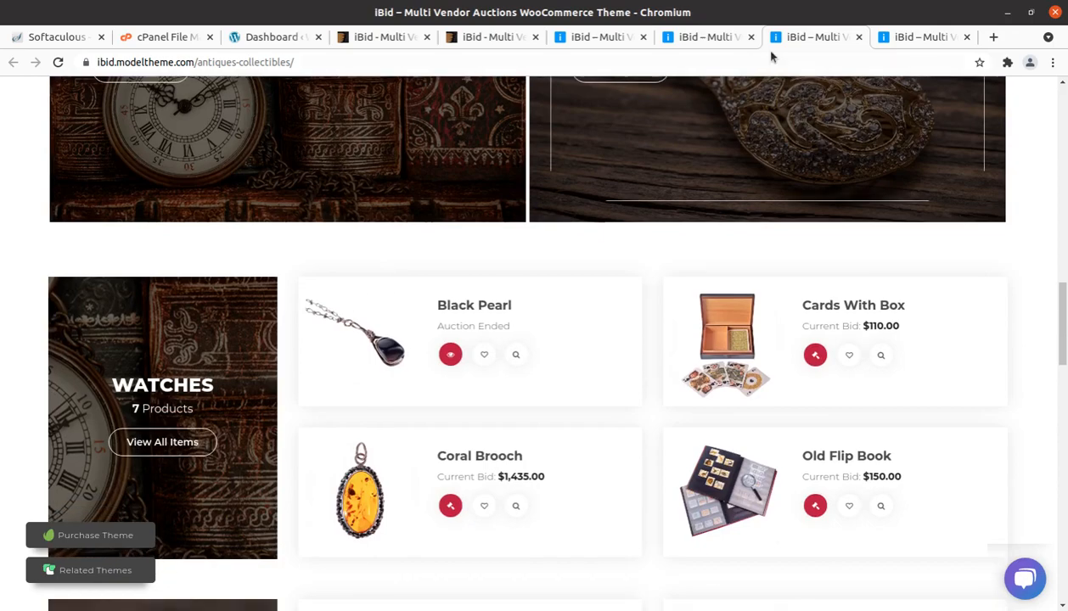
Step: Open the machinery auctions demo and browse its banner, machine categories and the excavator, bulldozer and compactor listings
click(894, 38)
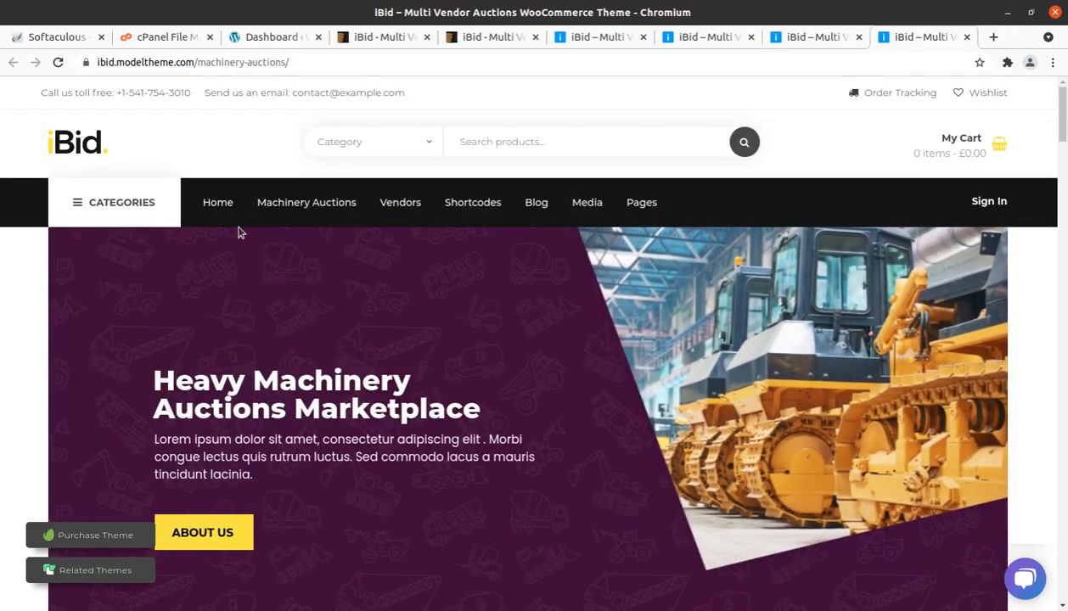
mouse_move(239, 231)
scroll(239, 296, down, 3)
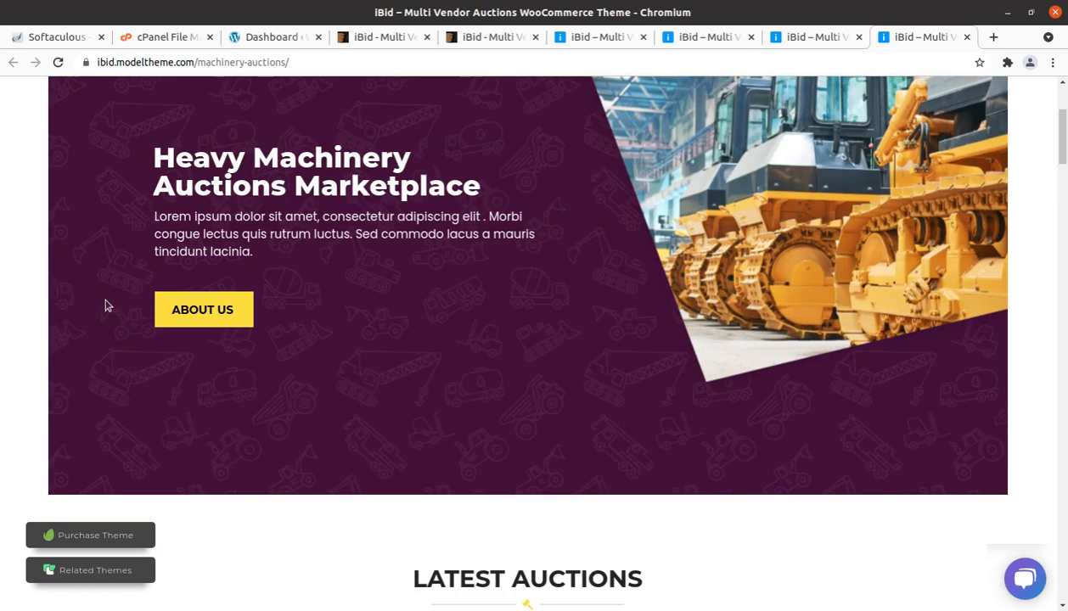
scroll(105, 303, down, 2)
scroll(105, 306, down, 15)
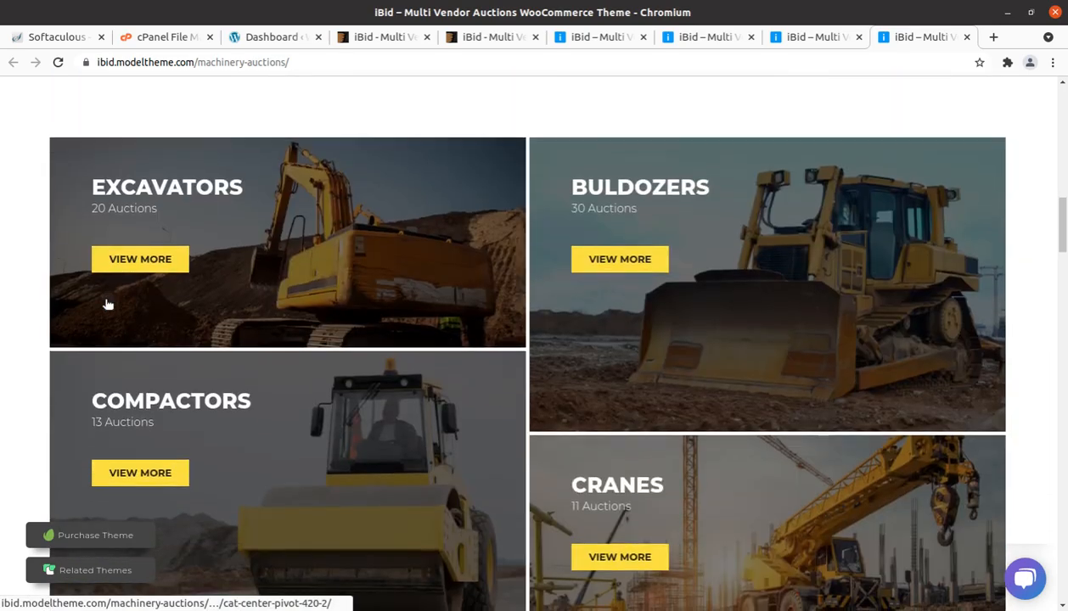
scroll(105, 306, down, 6)
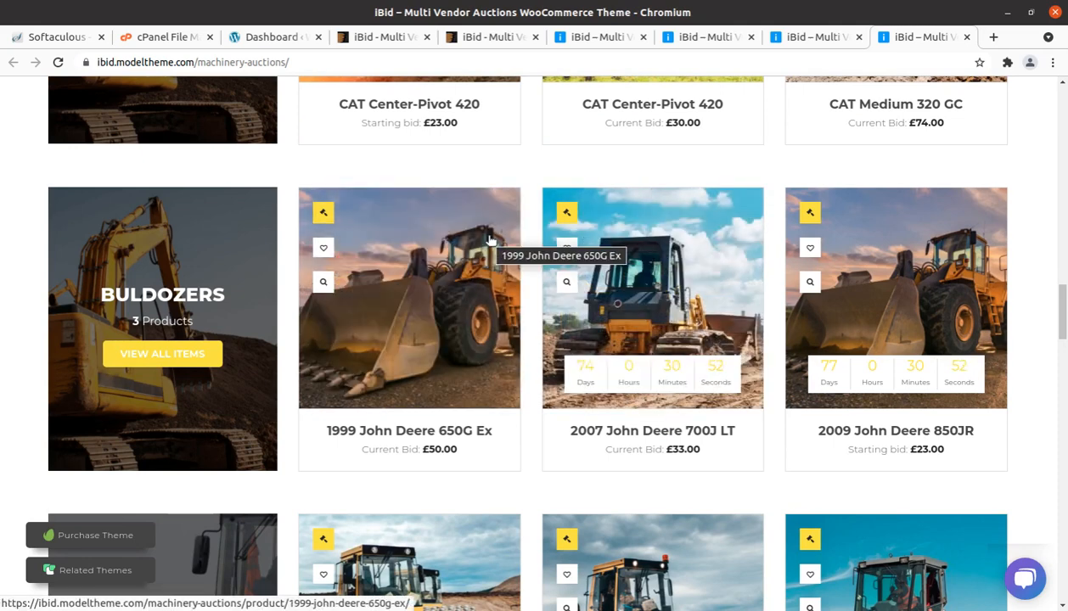
scroll(489, 240, down, 2)
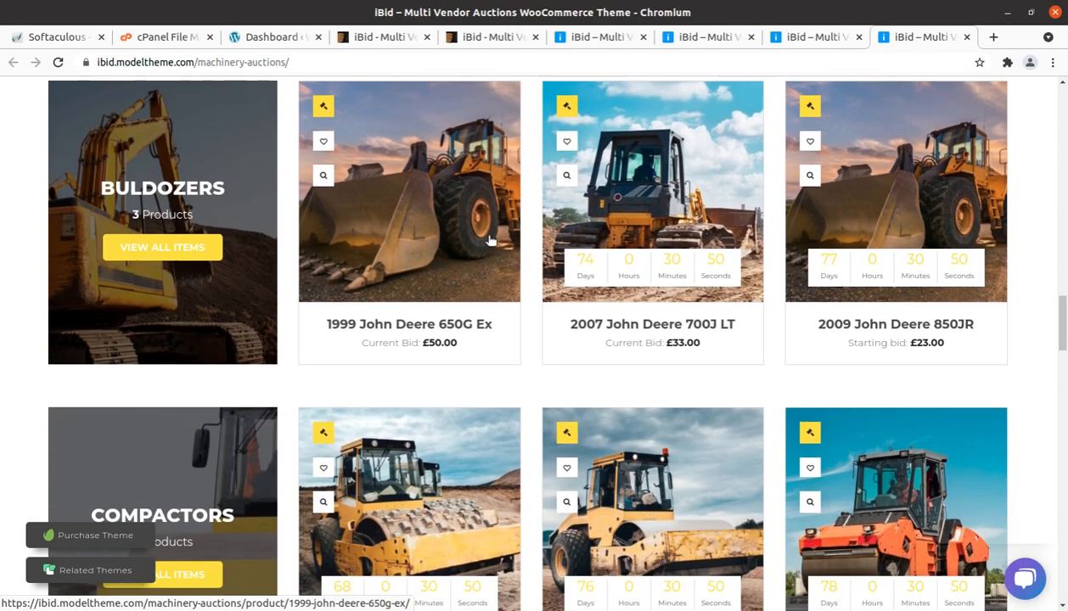
scroll(490, 240, up, 3)
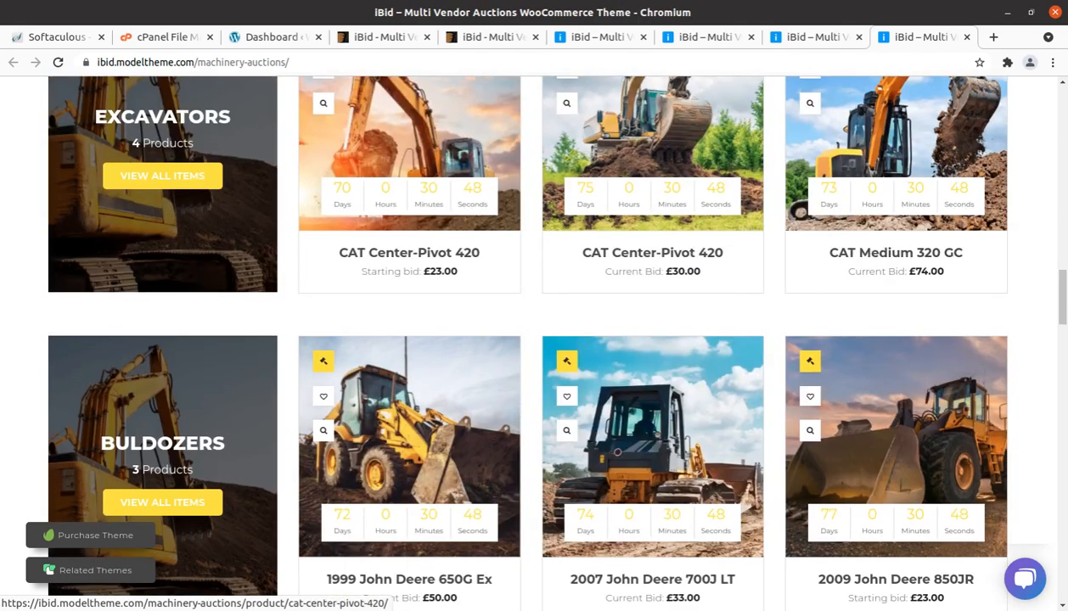
Step: Return to the automotive demo and review its home page from the contact form back up to the latest car auctions
click(803, 36)
click(727, 43)
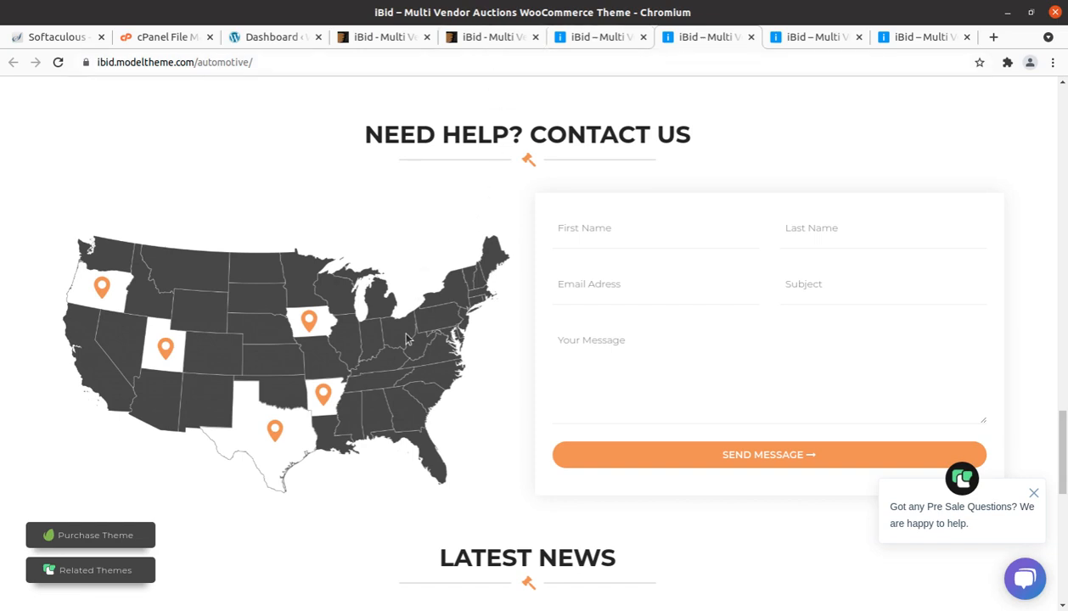
scroll(406, 338, up, 5)
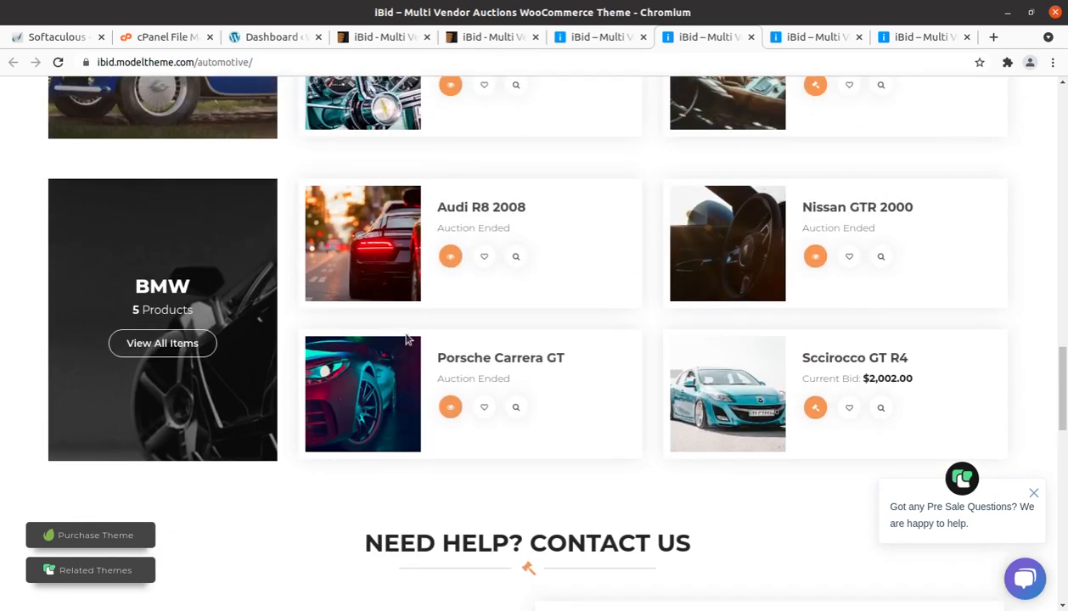
scroll(407, 338, up, 2)
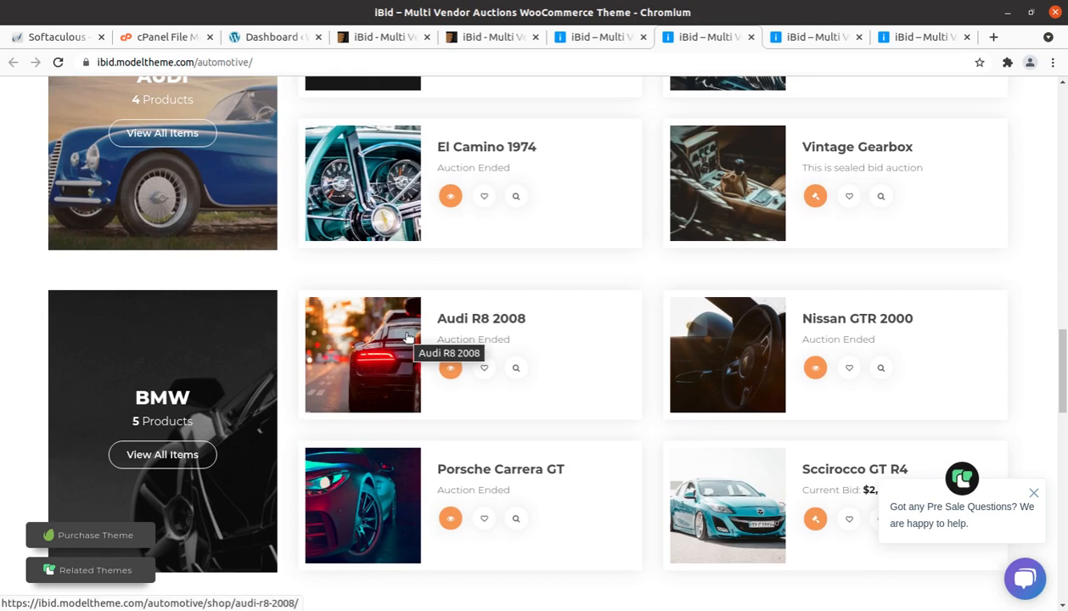
scroll(406, 338, up, 4)
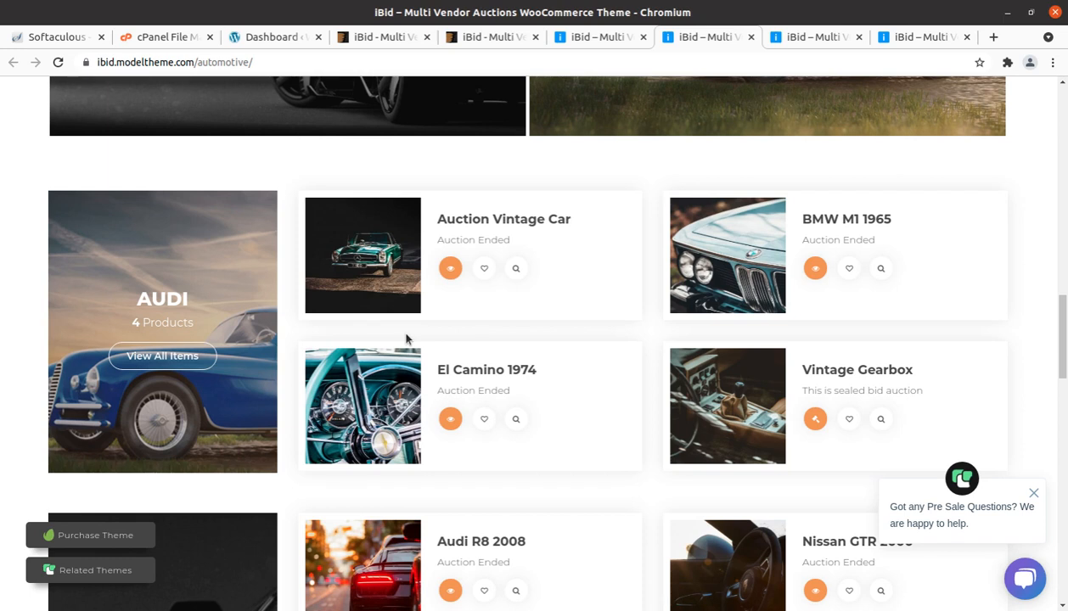
scroll(357, 301, up, 4)
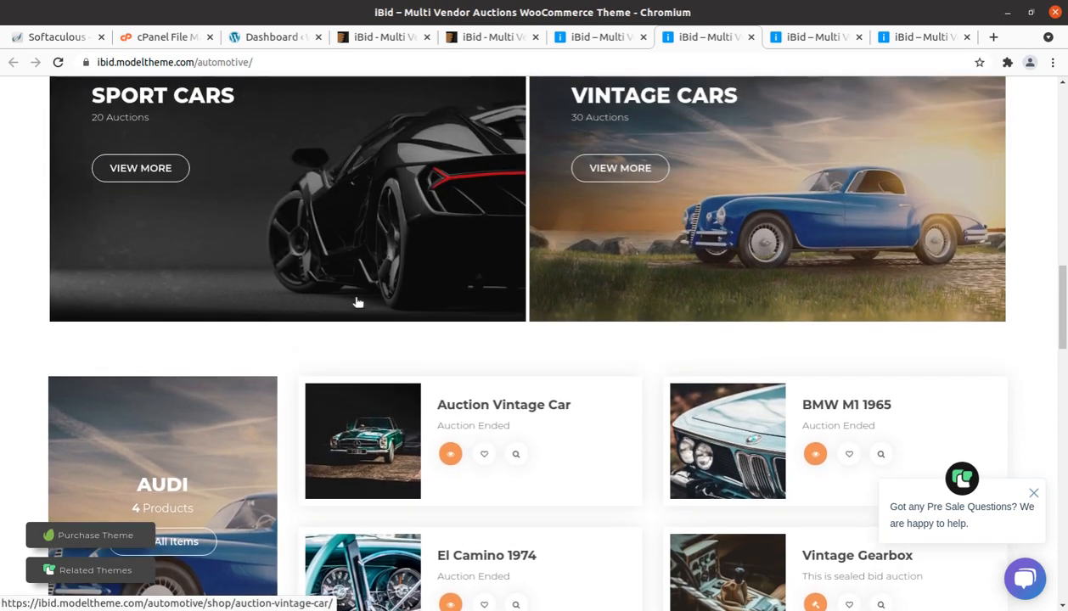
scroll(357, 300, up, 2)
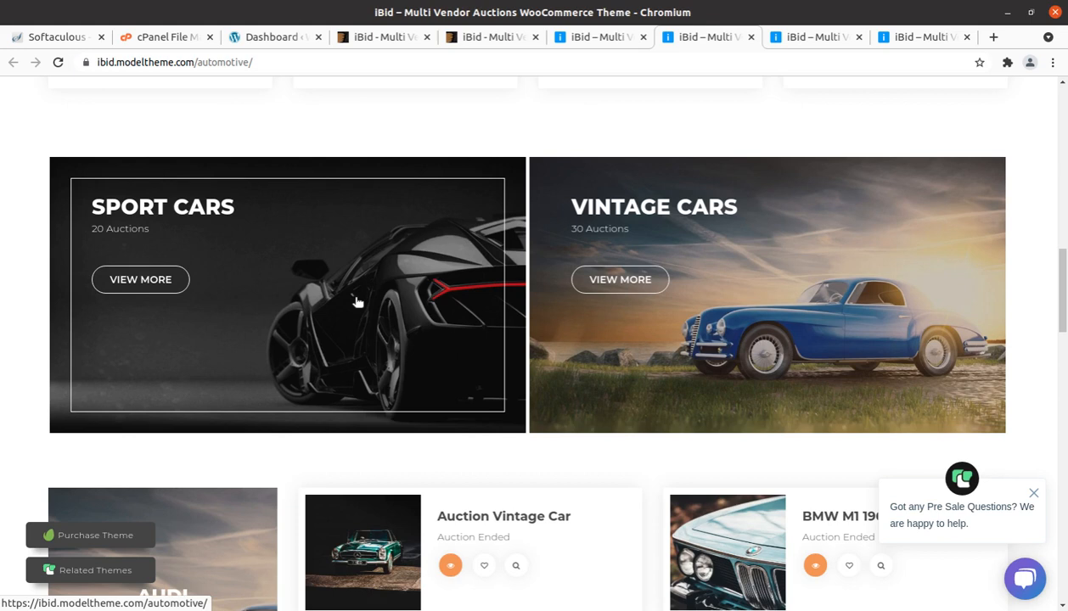
scroll(358, 301, up, 4)
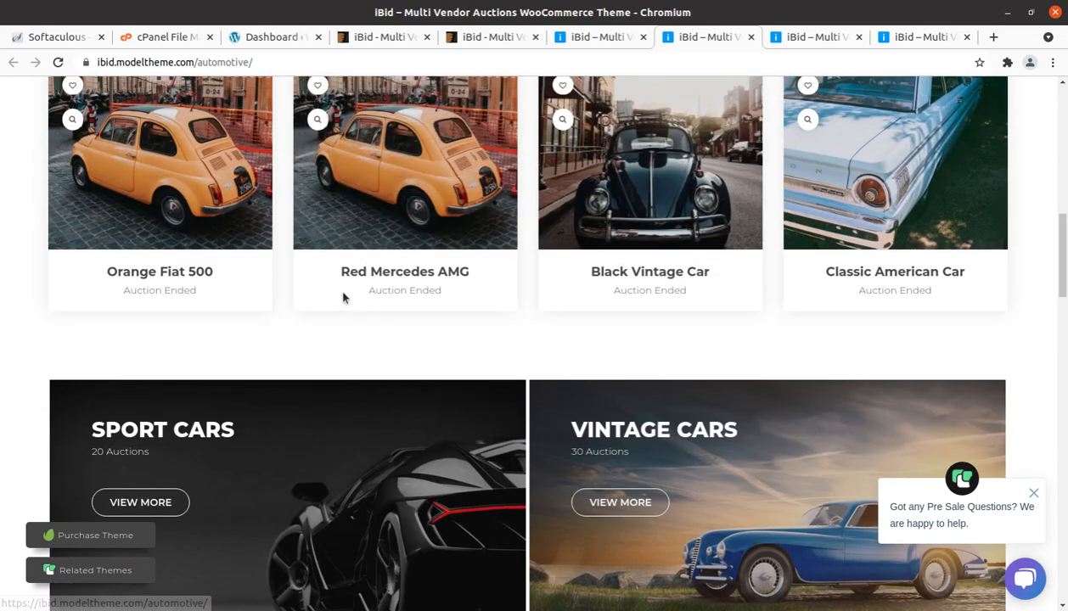
Step: Finish reviewing the automotive demo up to its dream car banner, and switch to the WordPress dashboard to look over its widgets
scroll(343, 296, up, 2)
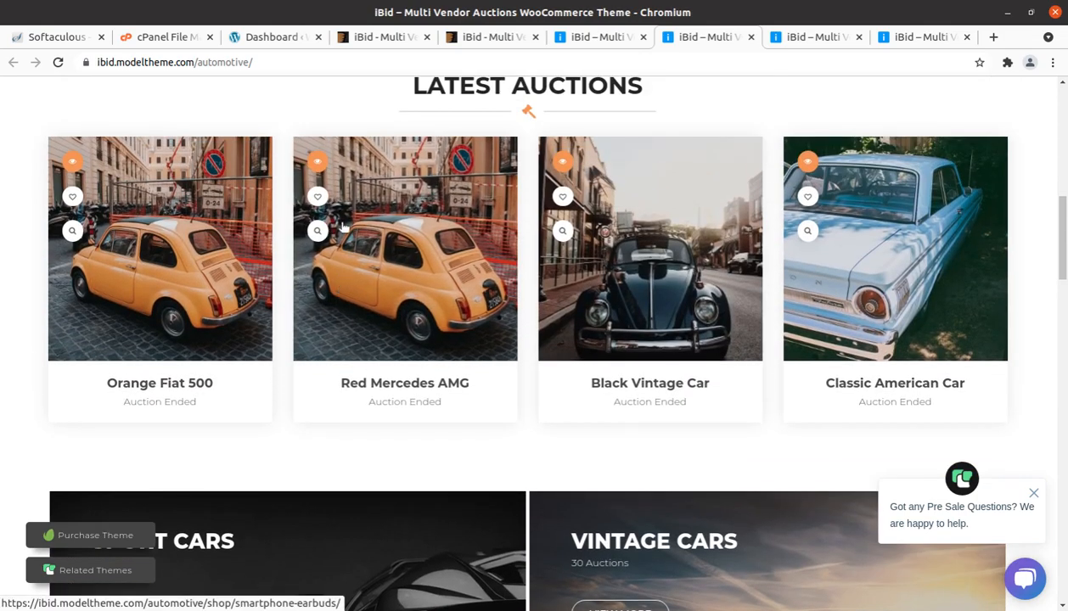
scroll(326, 190, up, 6)
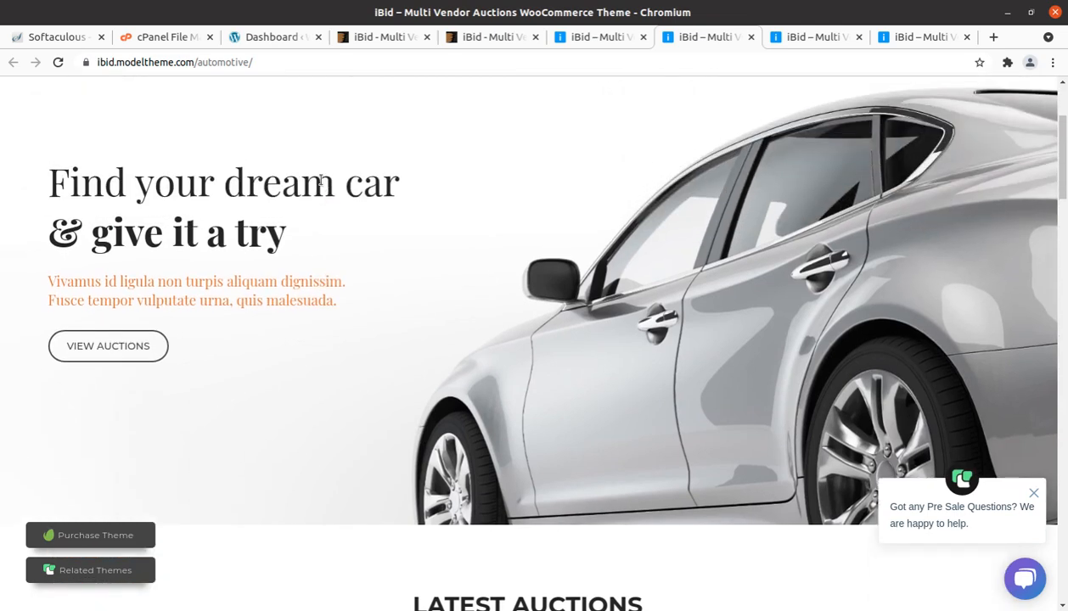
click(249, 38)
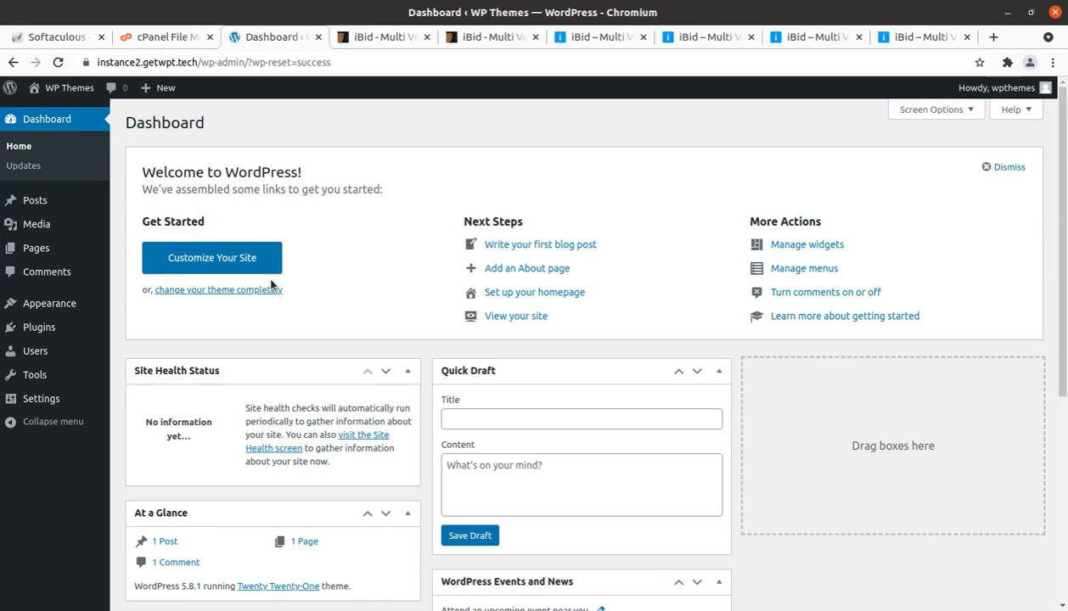
scroll(255, 305, down, 4)
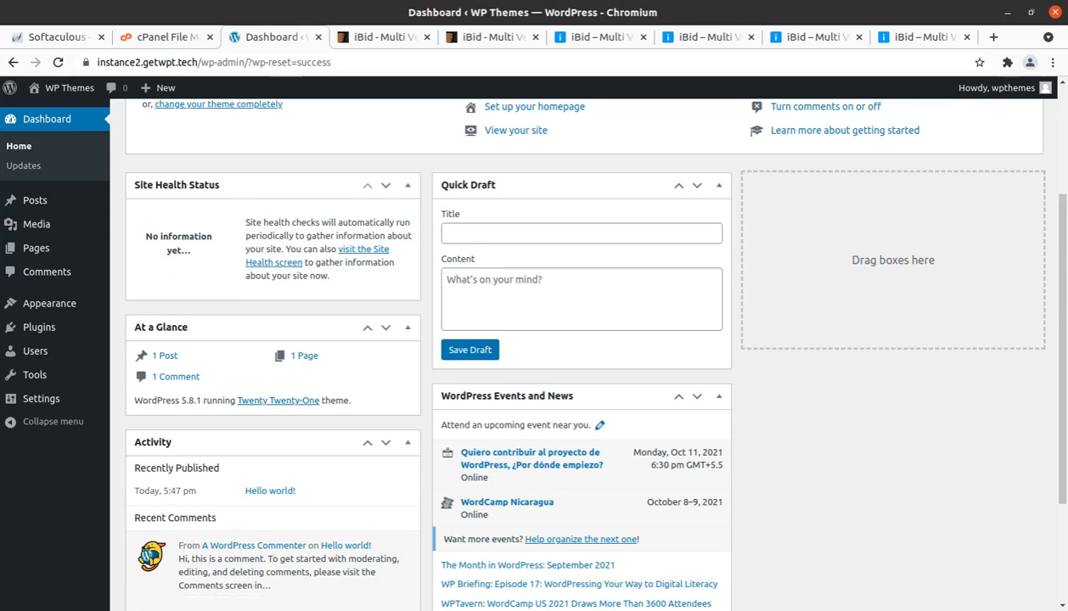
Step: Switch to the file manager and examine the files in the Books&Comics Auctions folder inside the Demo_Data folder of ibid_v3.3
click(4, 24)
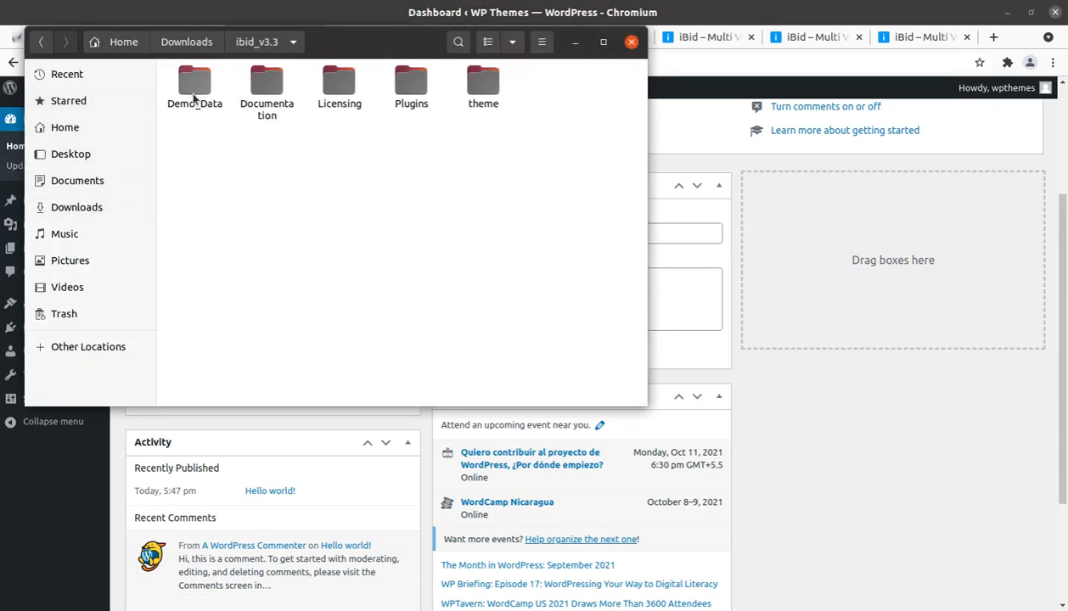
click(188, 87)
double_click(188, 87)
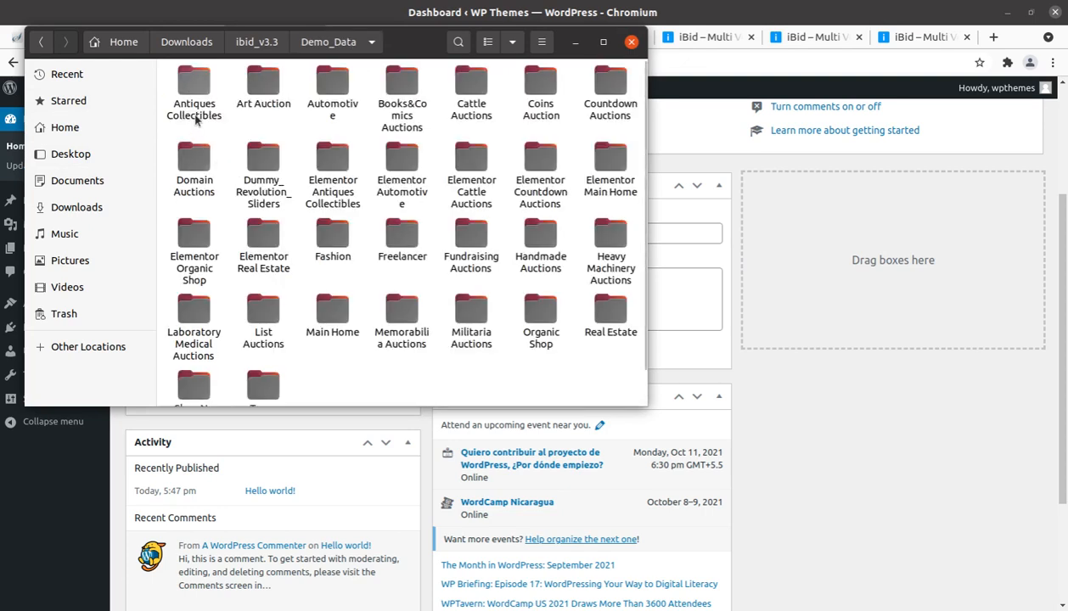
click(402, 87)
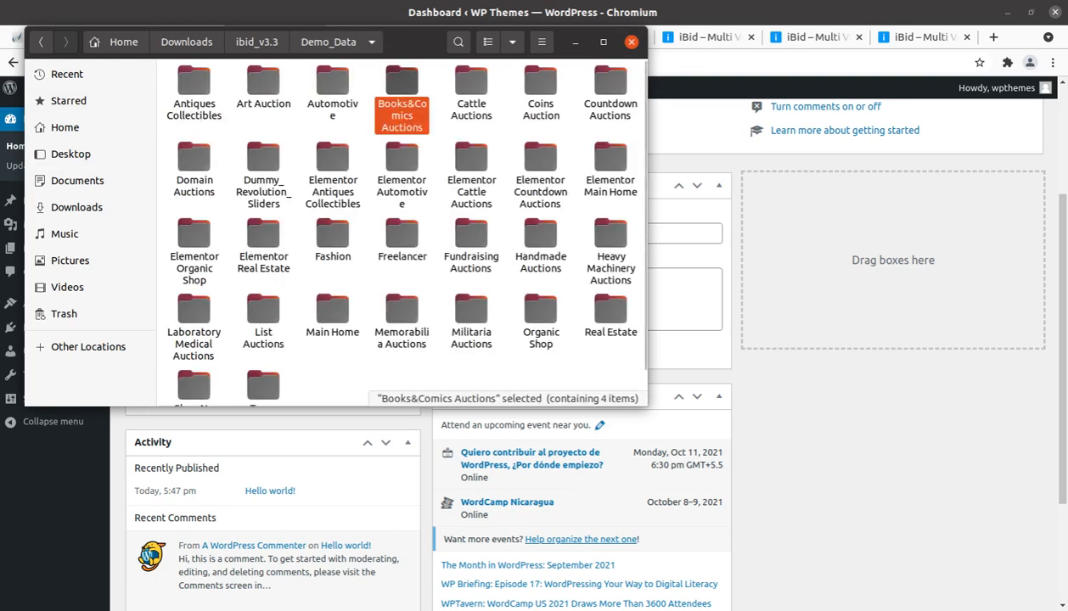
double_click(401, 87)
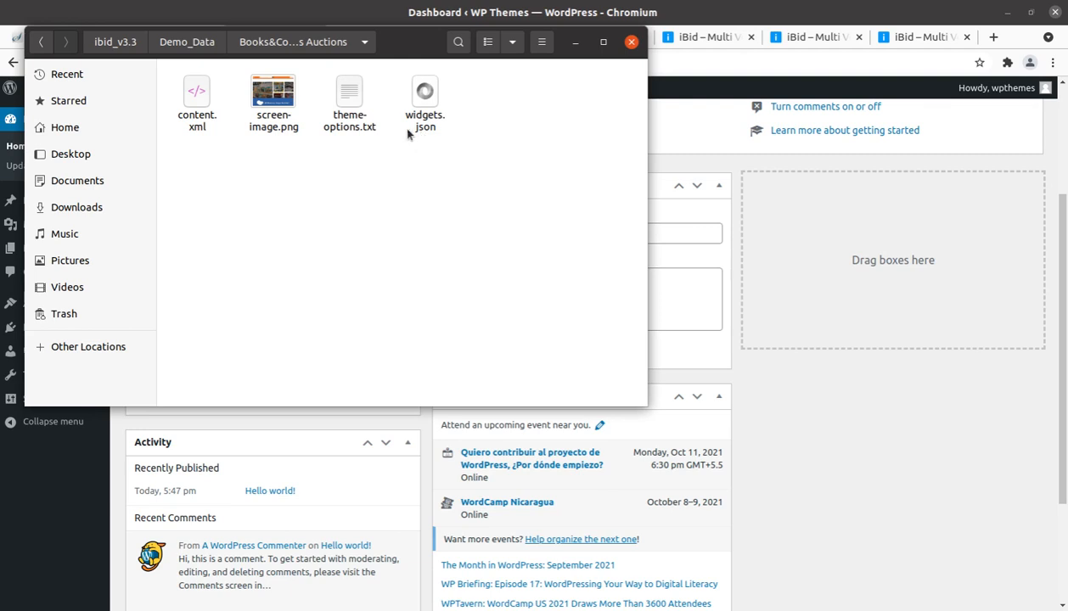
click(204, 128)
click(411, 122)
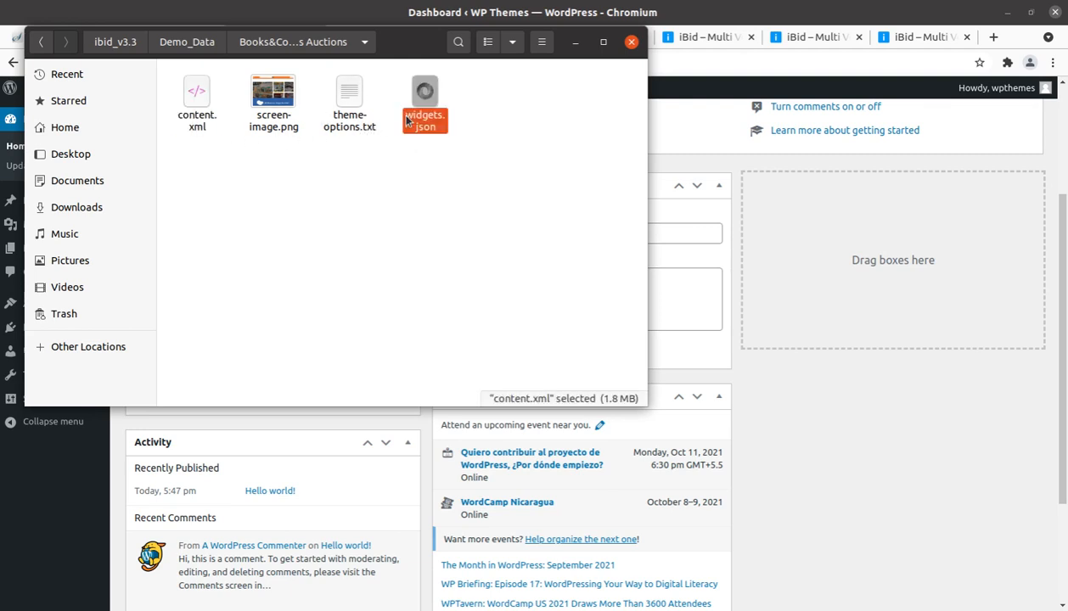
click(358, 121)
Step: Return to the Demo_Data folder and look through the full list of demo folders
click(192, 43)
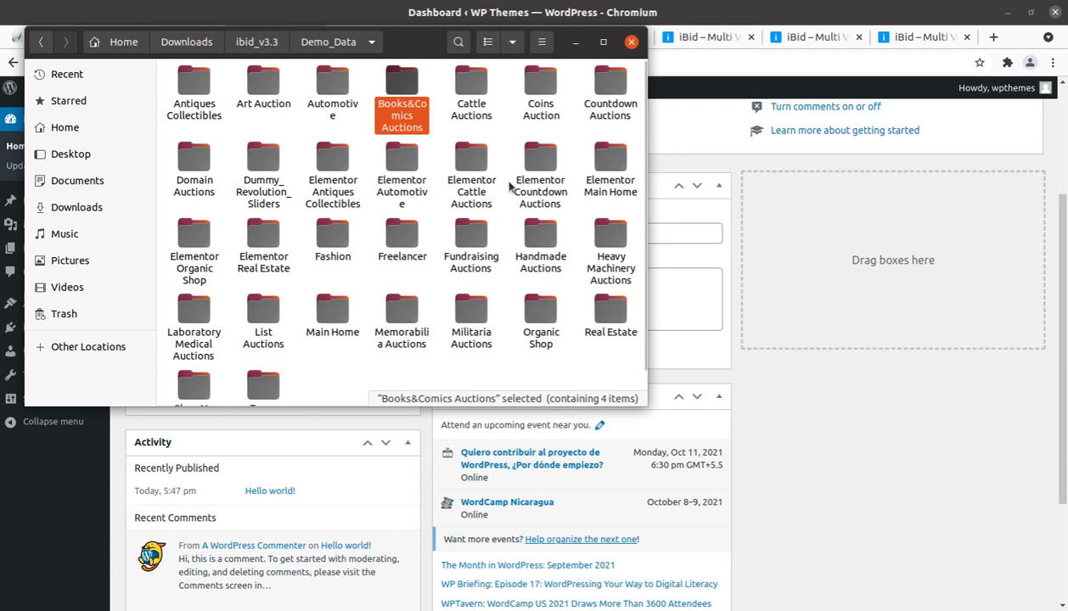
scroll(479, 290, down, 1)
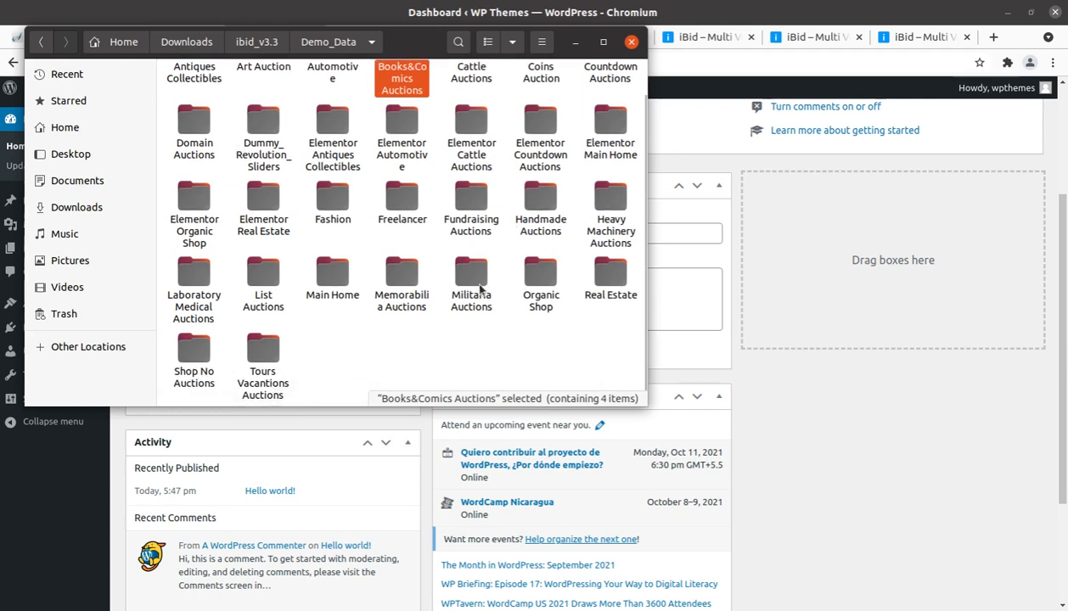
scroll(479, 290, up, 1)
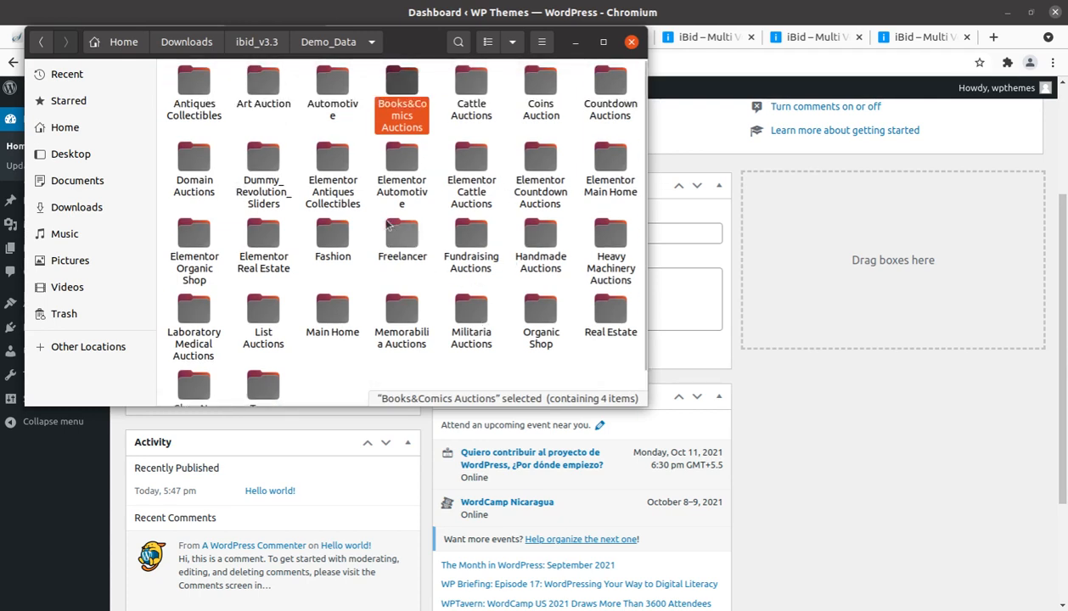
Step: Point out the Documentation and Licensing folders in ibid_v3.3, and examine the bundled files in the Plugins folder, from js_composer.zip to woocommerce-simple-auctions.zip
click(256, 44)
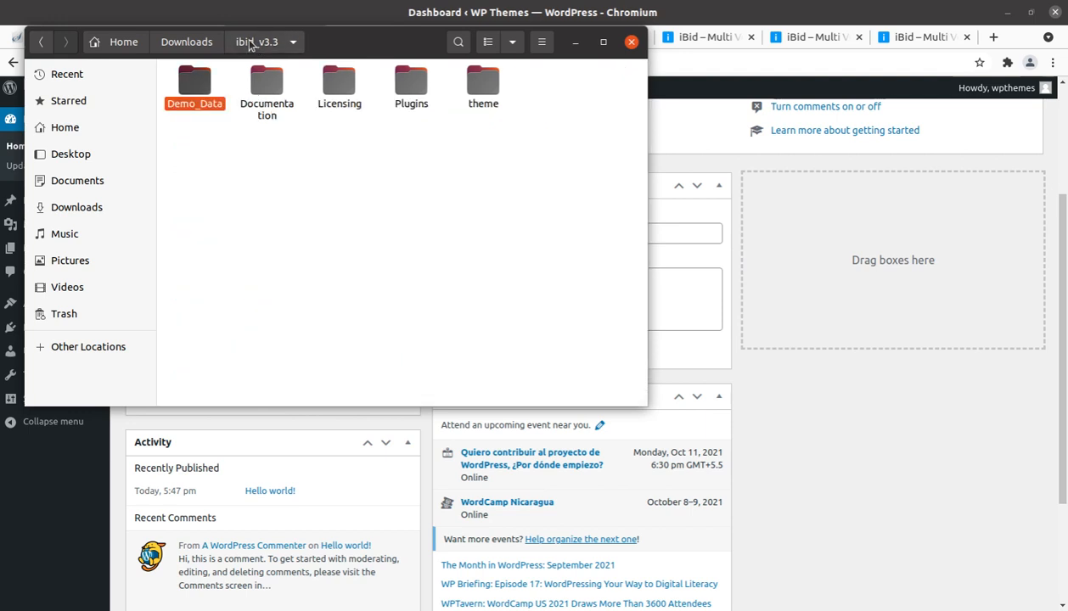
click(271, 89)
click(338, 88)
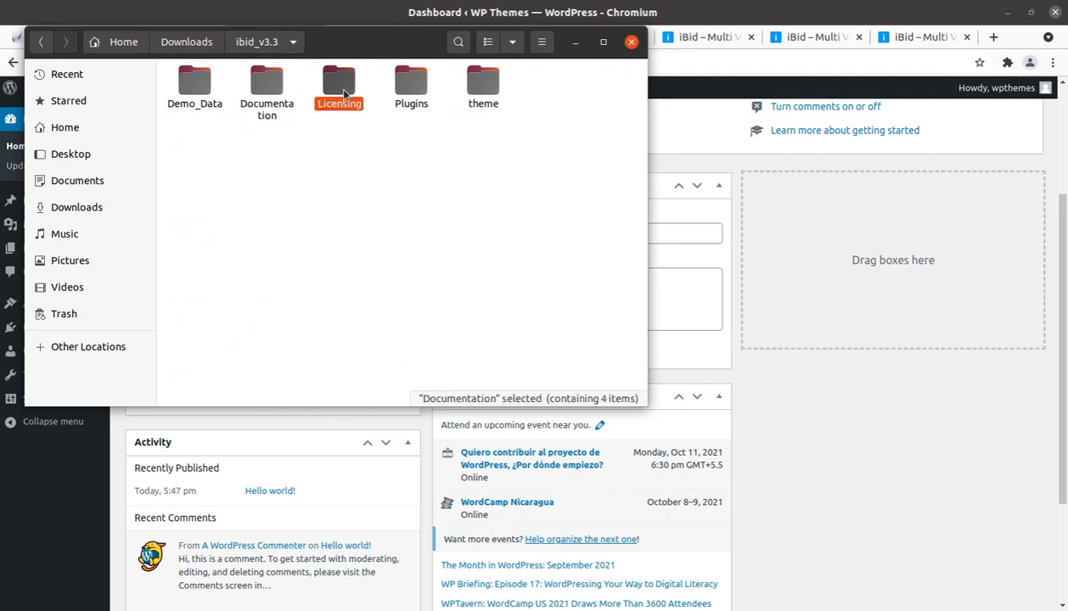
double_click(410, 83)
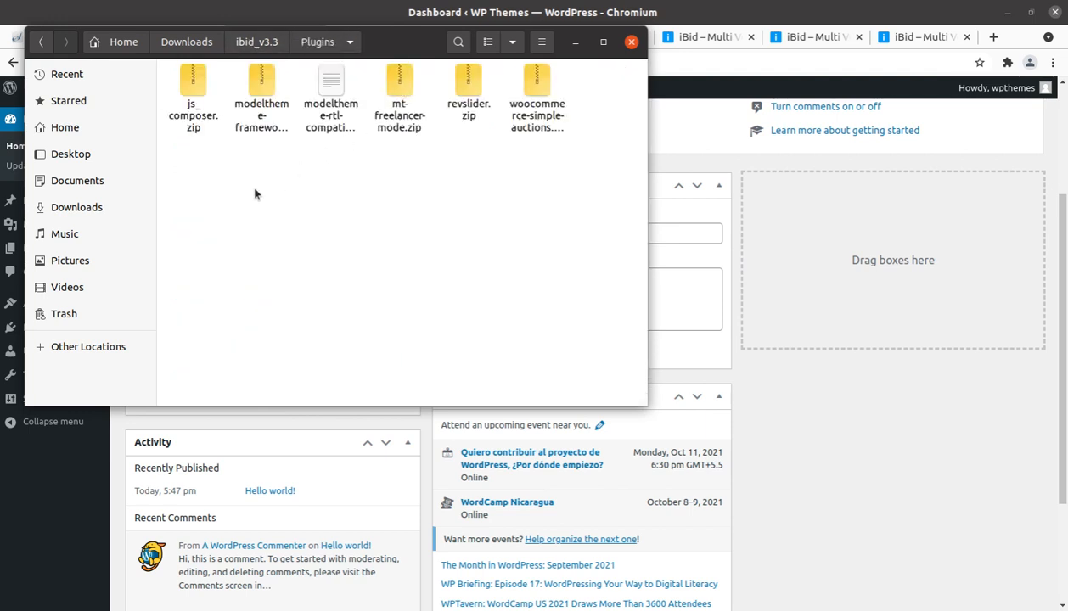
click(186, 121)
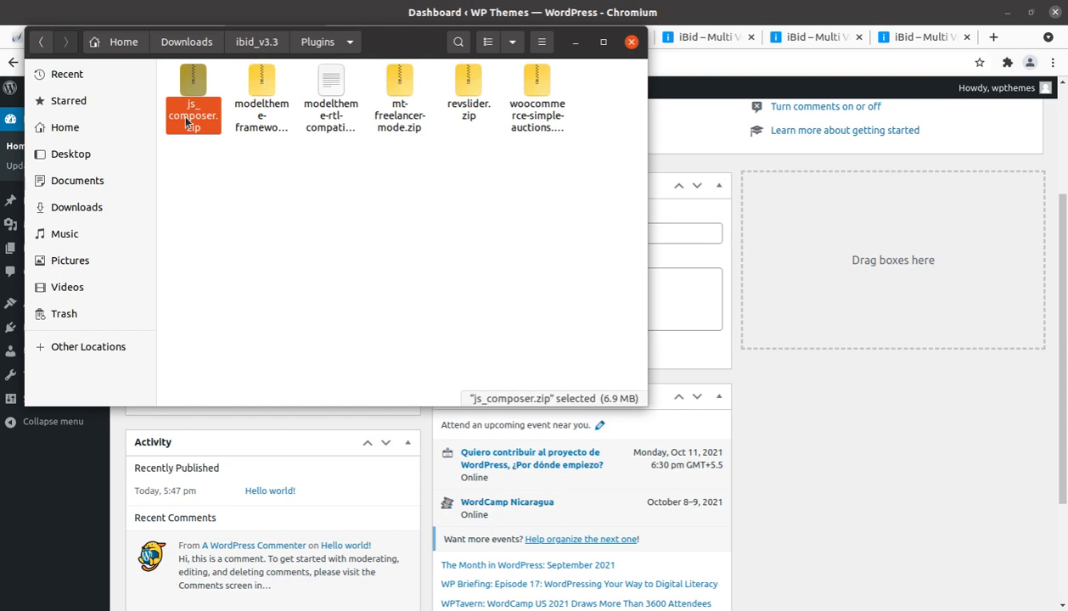
click(266, 129)
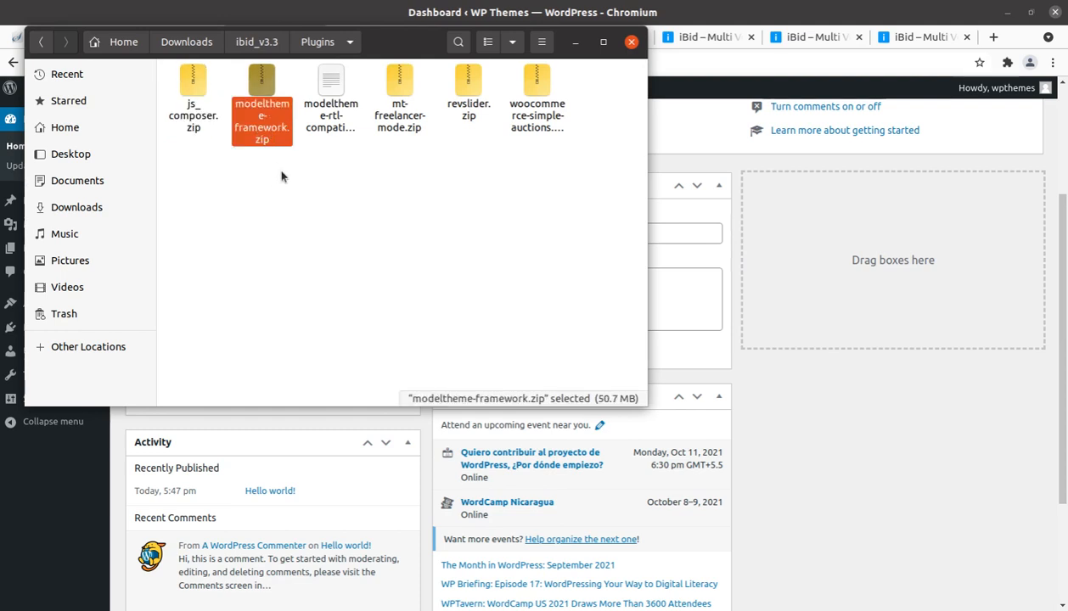
click(320, 132)
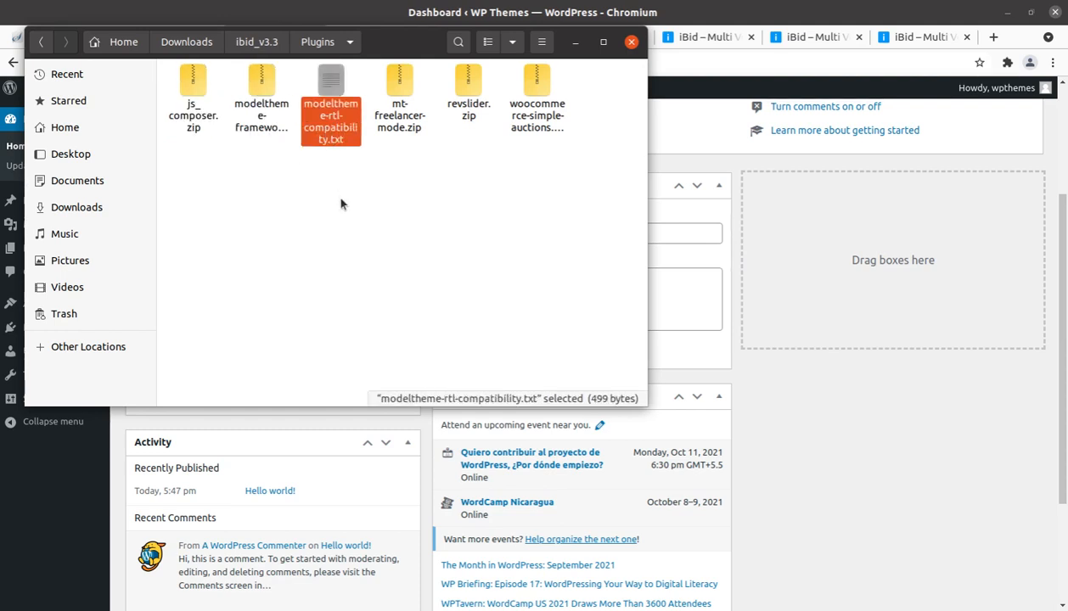
click(398, 127)
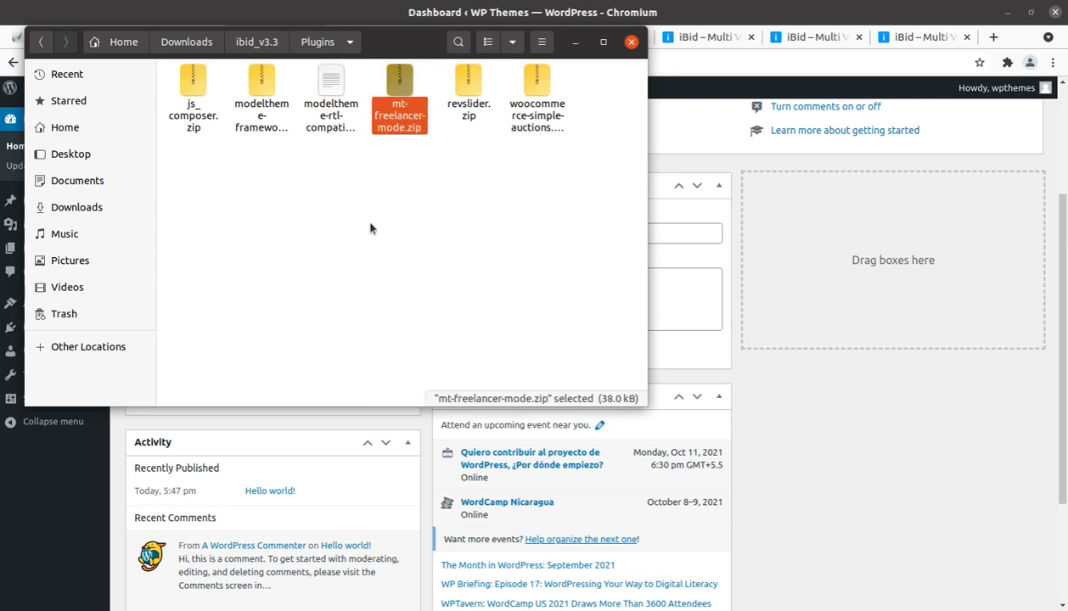
click(454, 127)
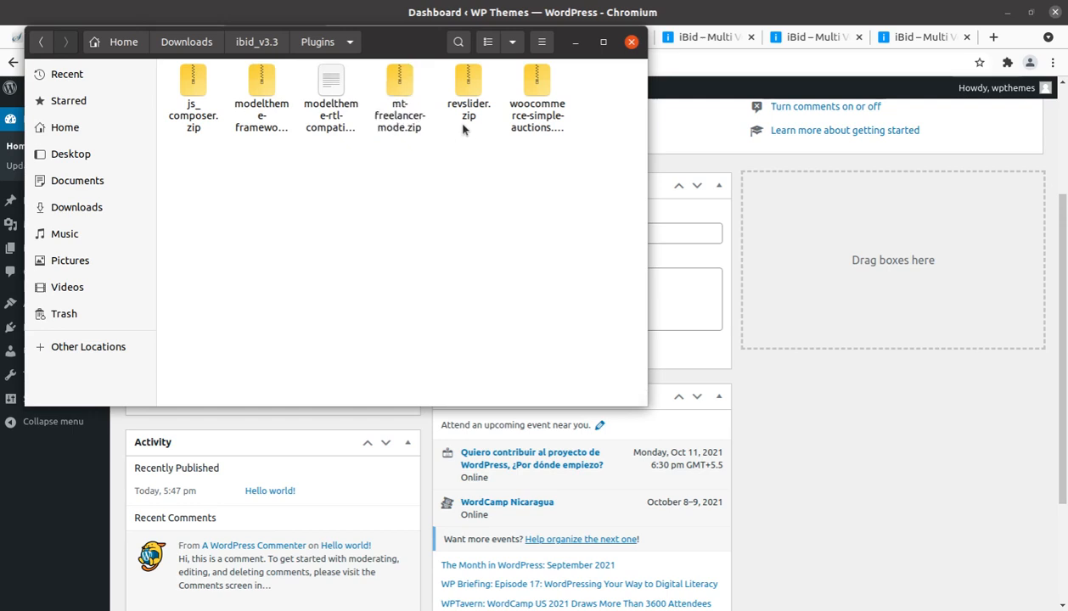
click(529, 117)
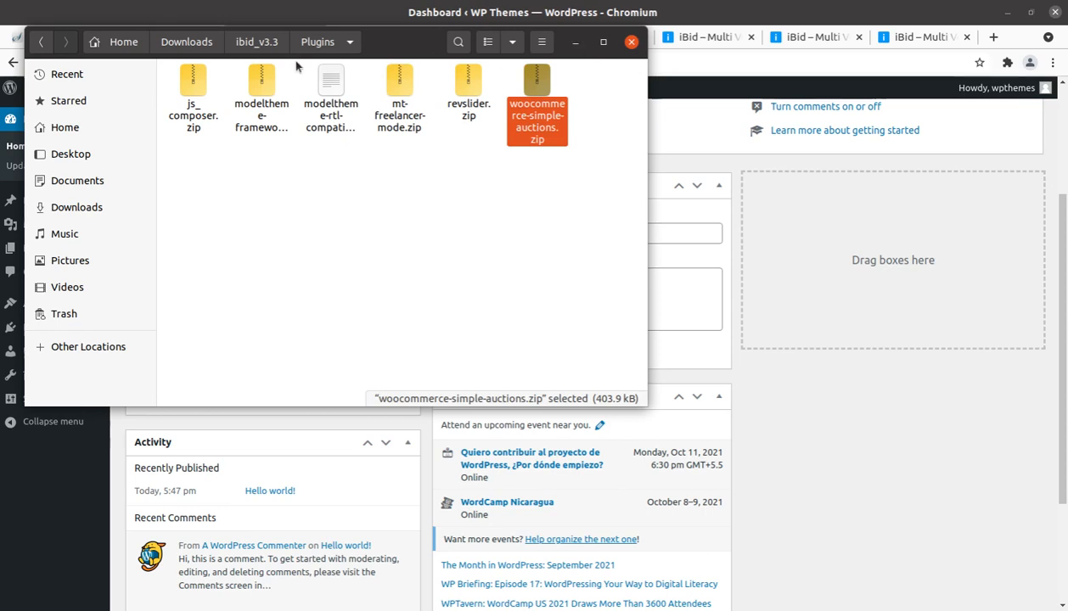
Step: Examine ibid.zip and ibid-child.zip in the theme folder of ibid_v3.3, then return to the package folder and minimize the file manager
click(238, 49)
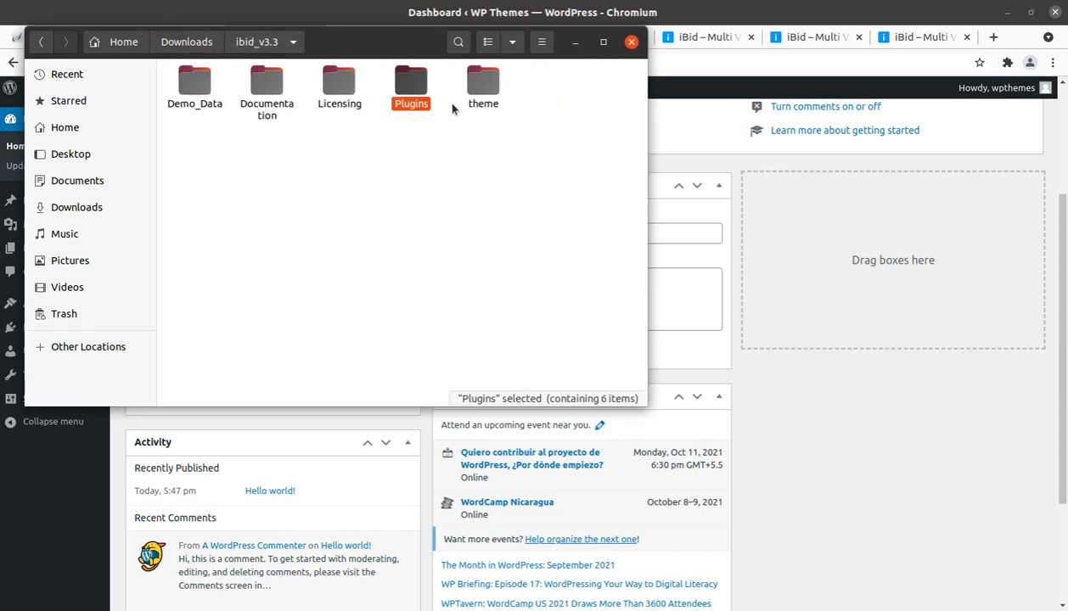
double_click(471, 84)
click(223, 102)
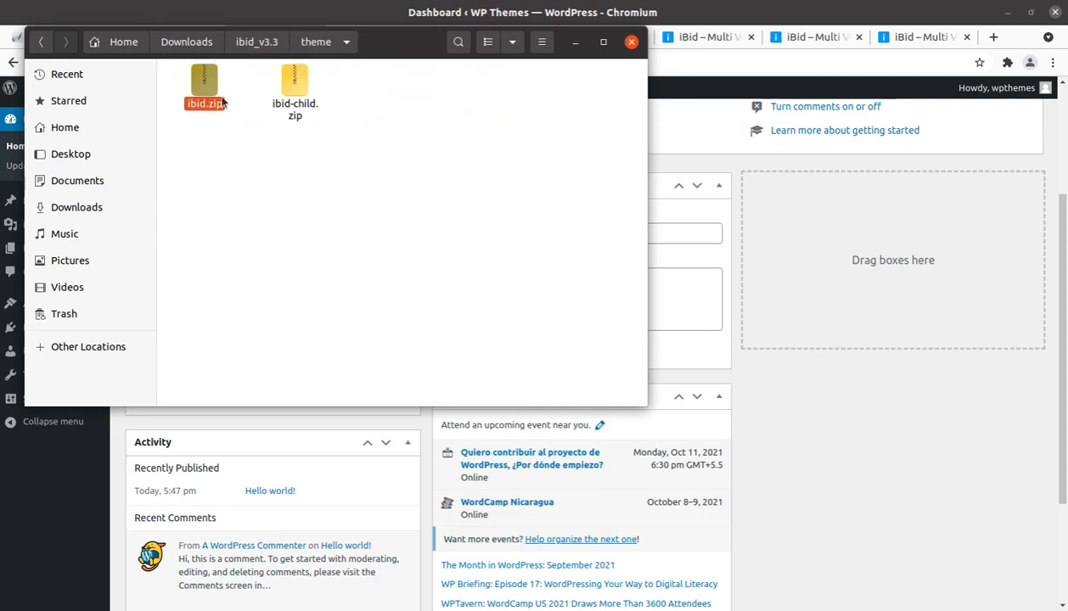
click(297, 103)
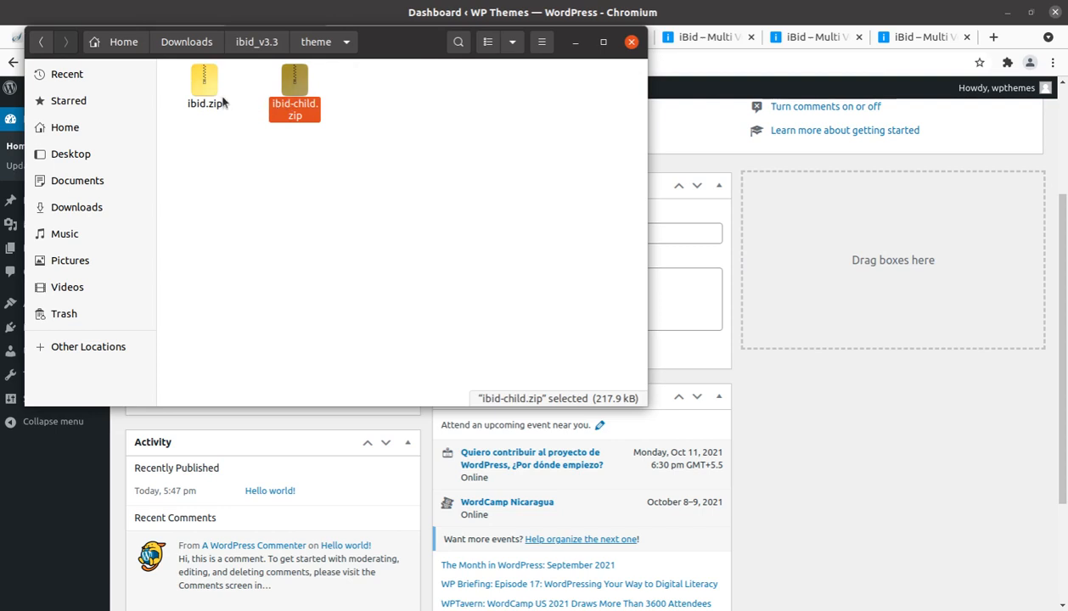
click(252, 46)
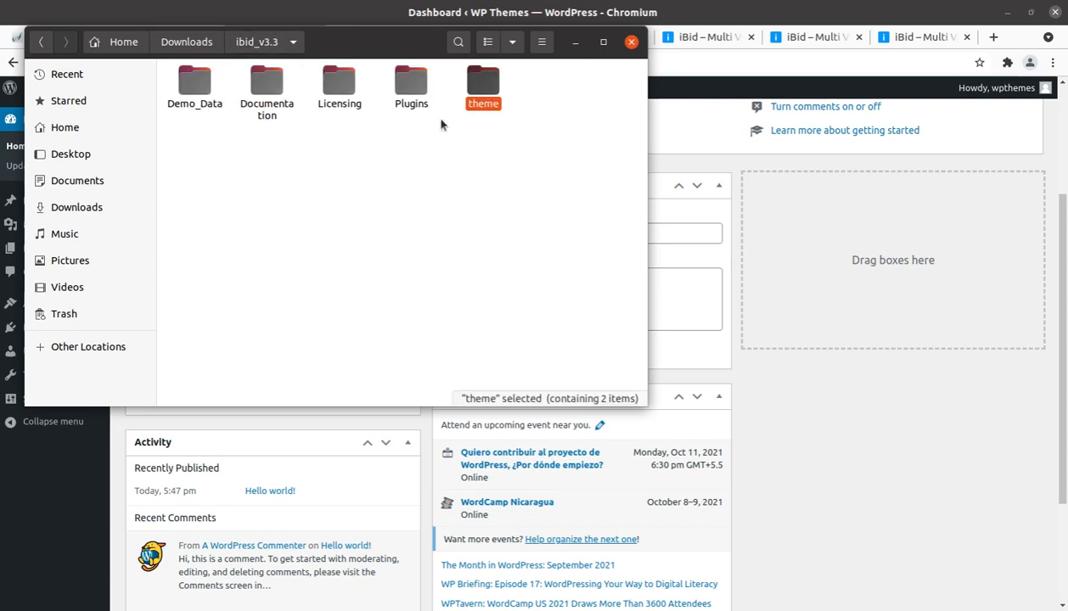
click(574, 42)
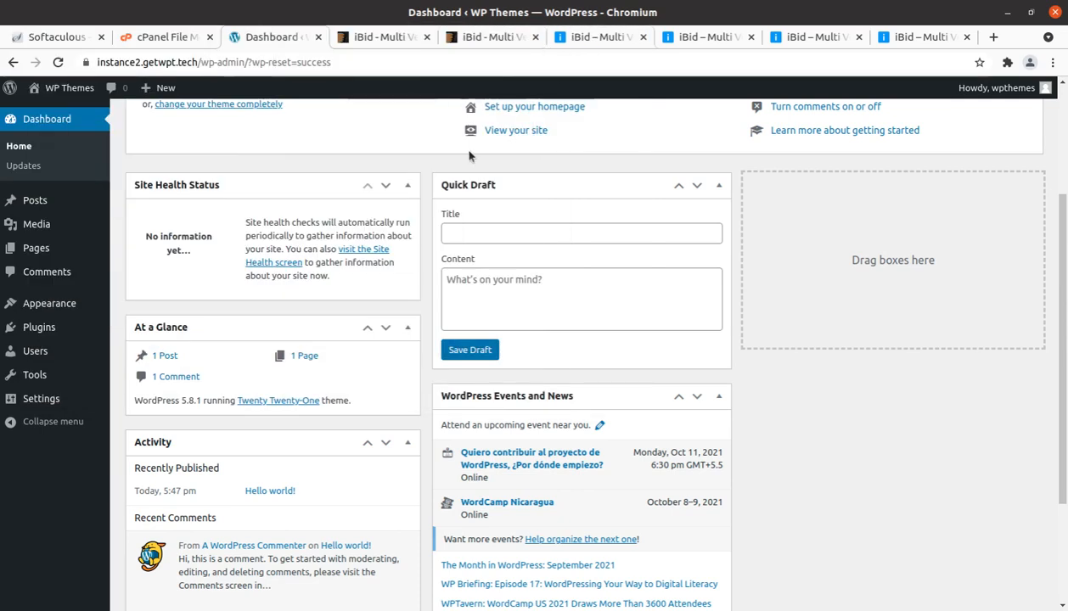
Step: Open the theme upload form on the Add Themes page of the WordPress admin
mouse_move(36, 316)
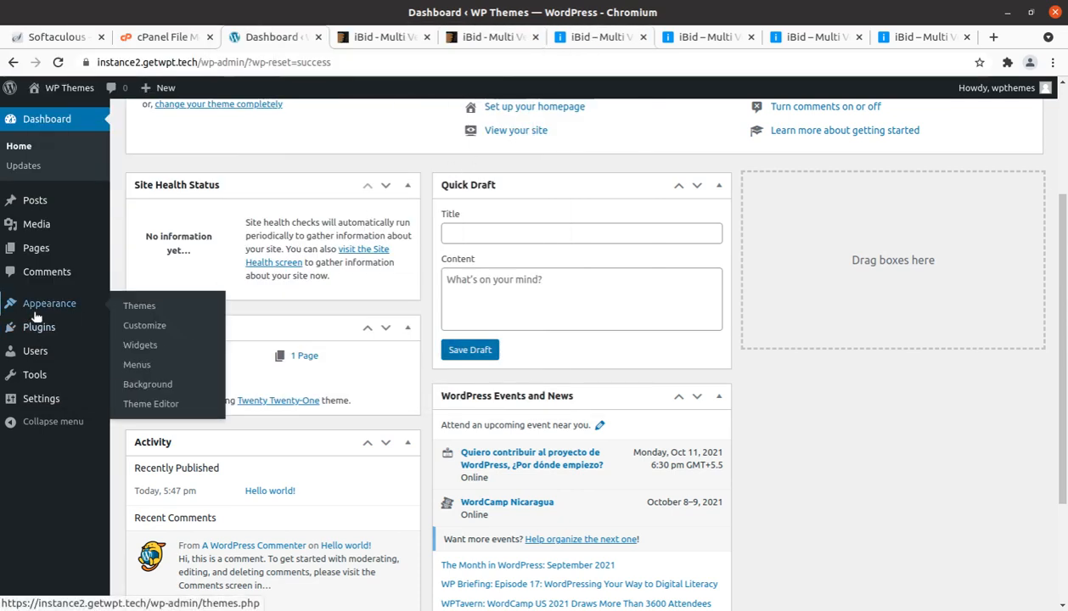
click(132, 312)
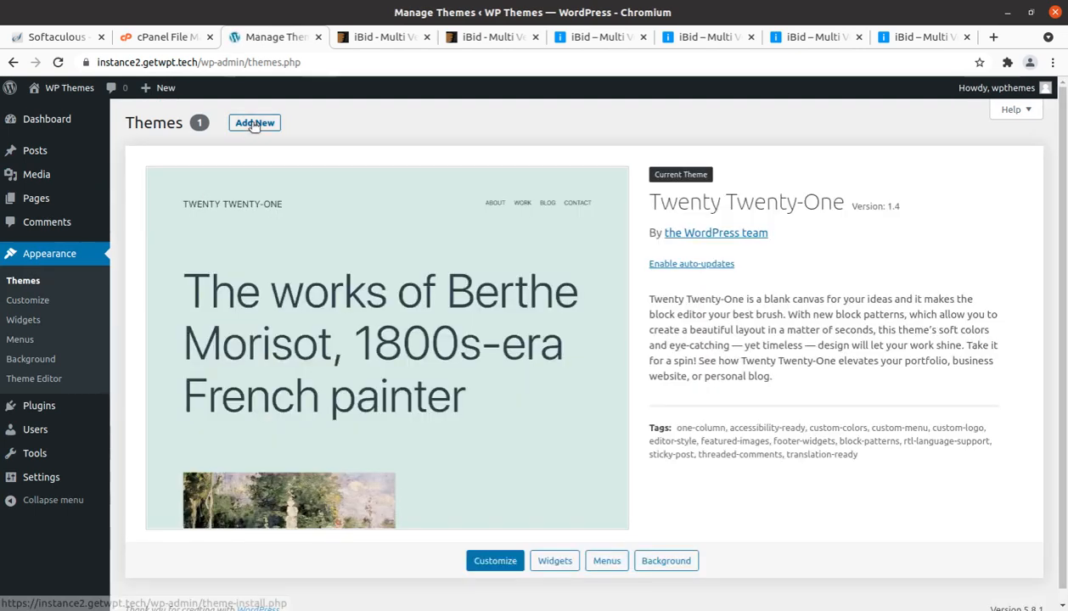
click(253, 125)
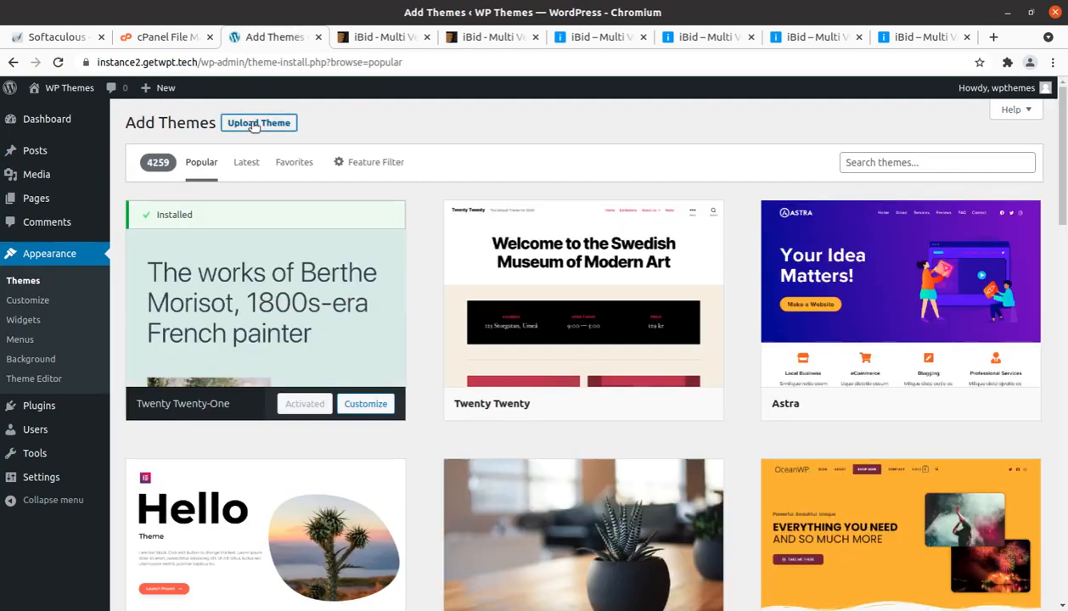
click(254, 125)
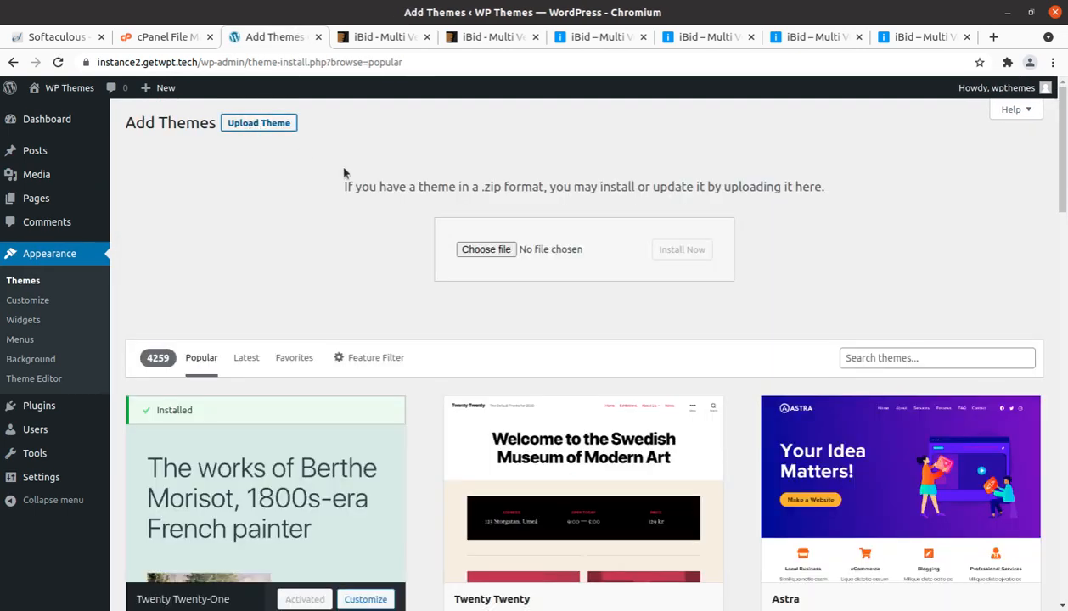
click(485, 249)
double_click(283, 93)
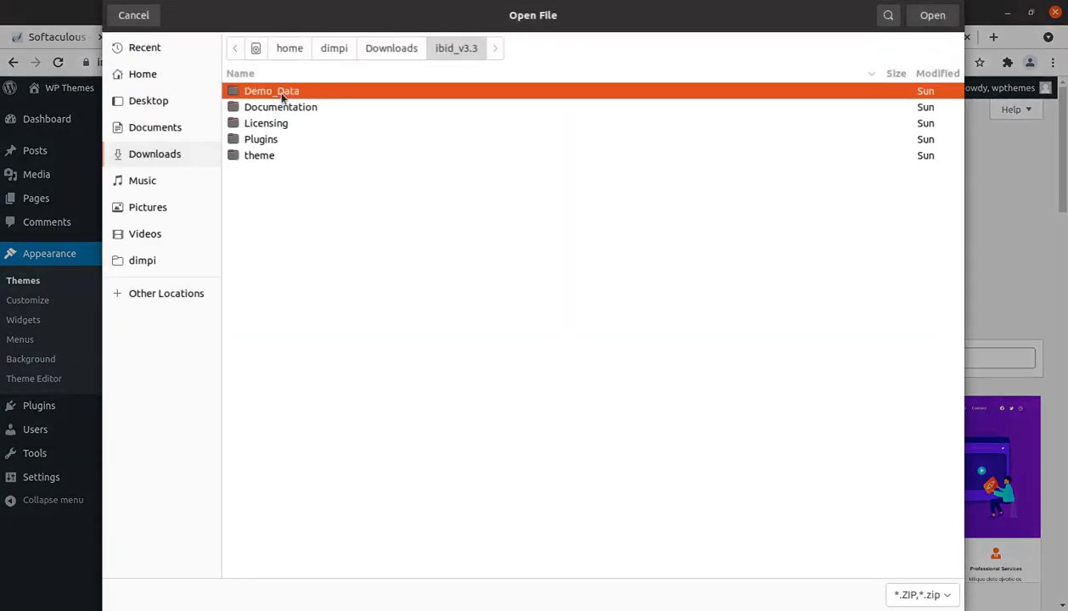
double_click(264, 157)
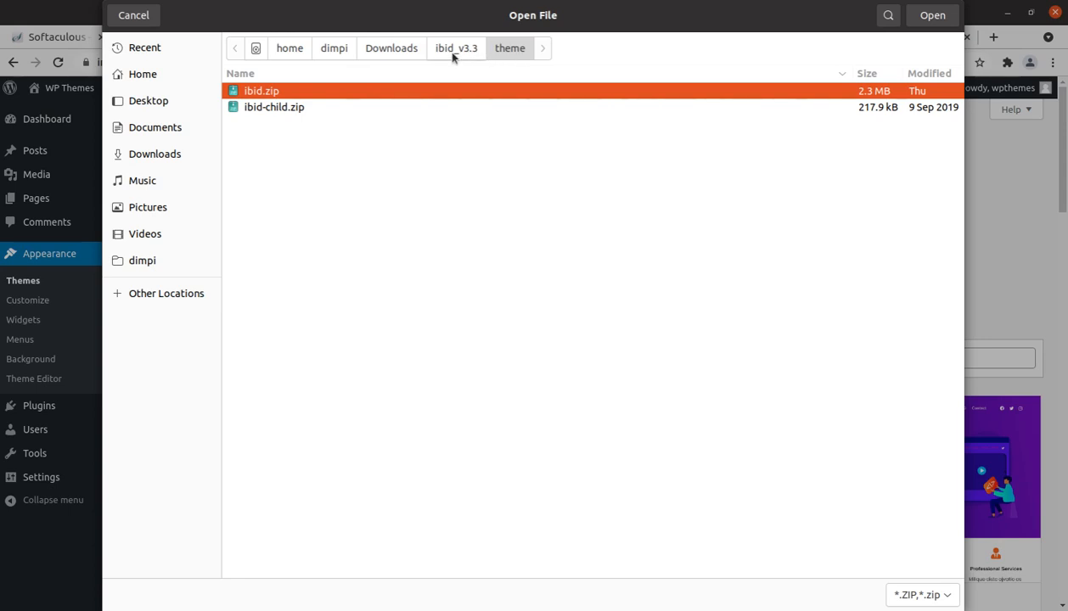
click(135, 19)
Step: Switch to the cPanel File Manager and open the themes folder inside wp-content of instance2.getwpt.tech
click(165, 37)
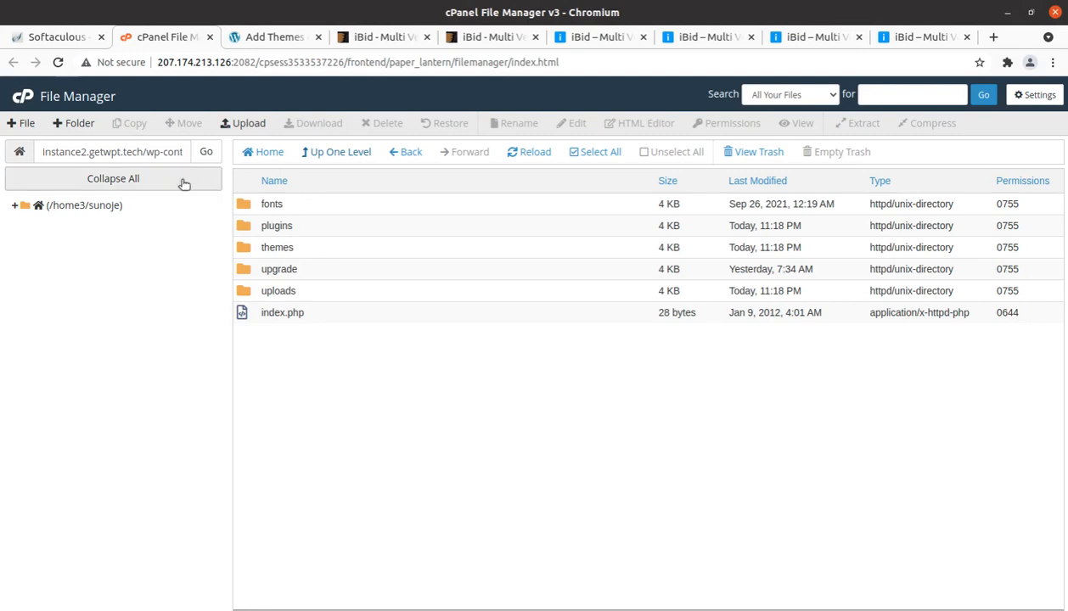
click(142, 153)
drag(143, 152, 205, 153)
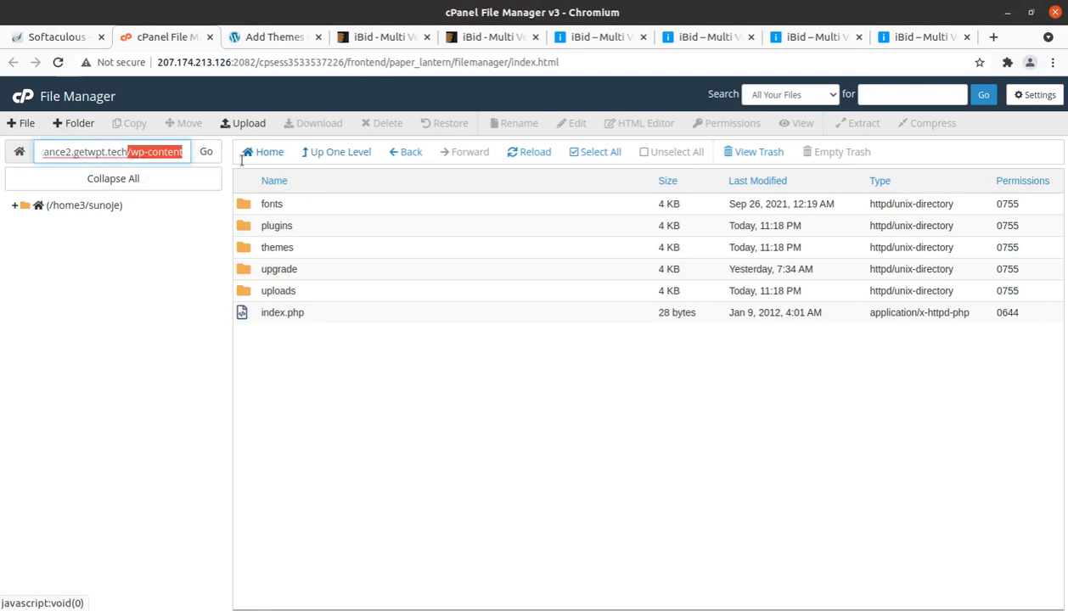
double_click(329, 252)
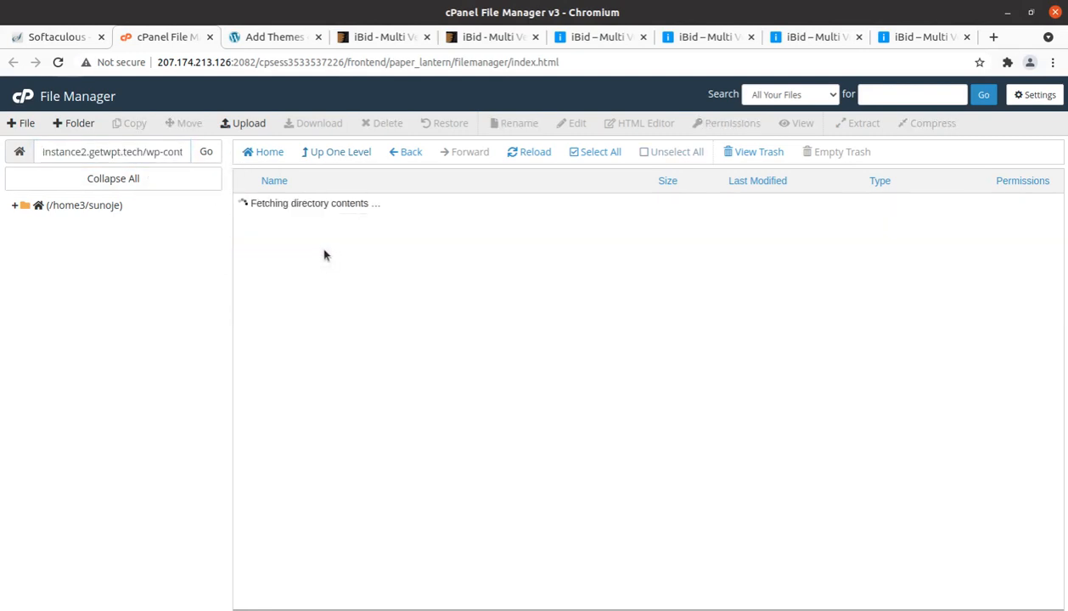
Step: Point out the wp-content/themes path in the File Manager, glance at the WordPress theme upload form, and return to the File Manager
drag(142, 153, 214, 154)
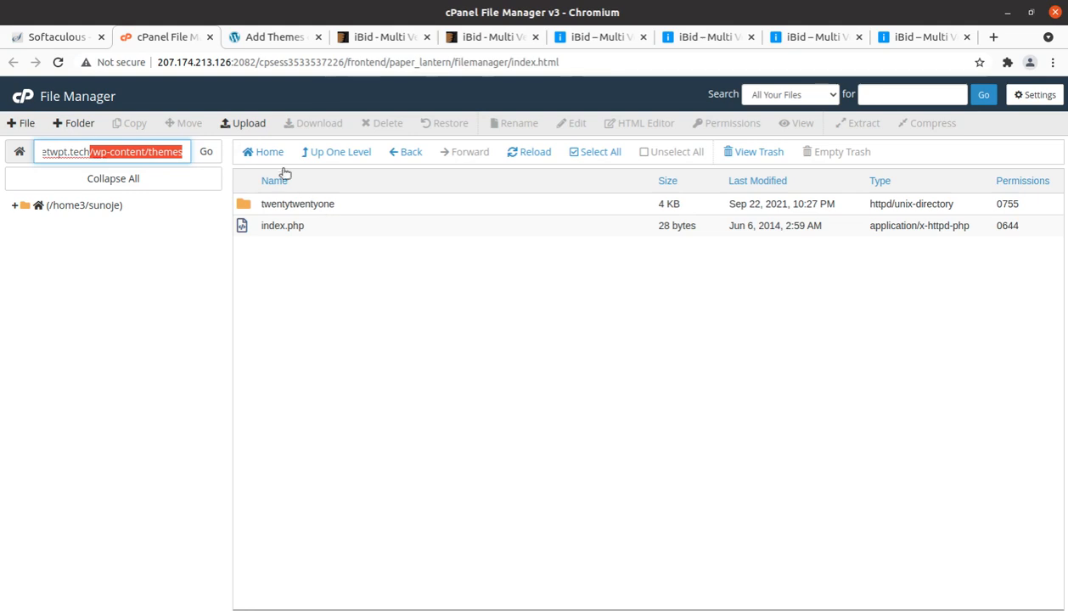
click(271, 38)
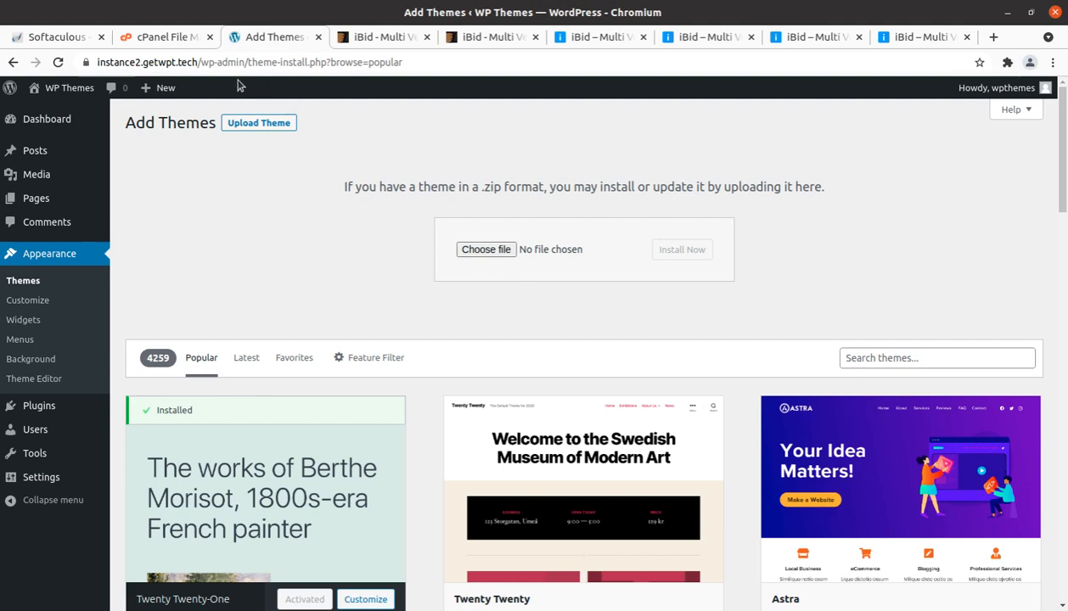
click(177, 39)
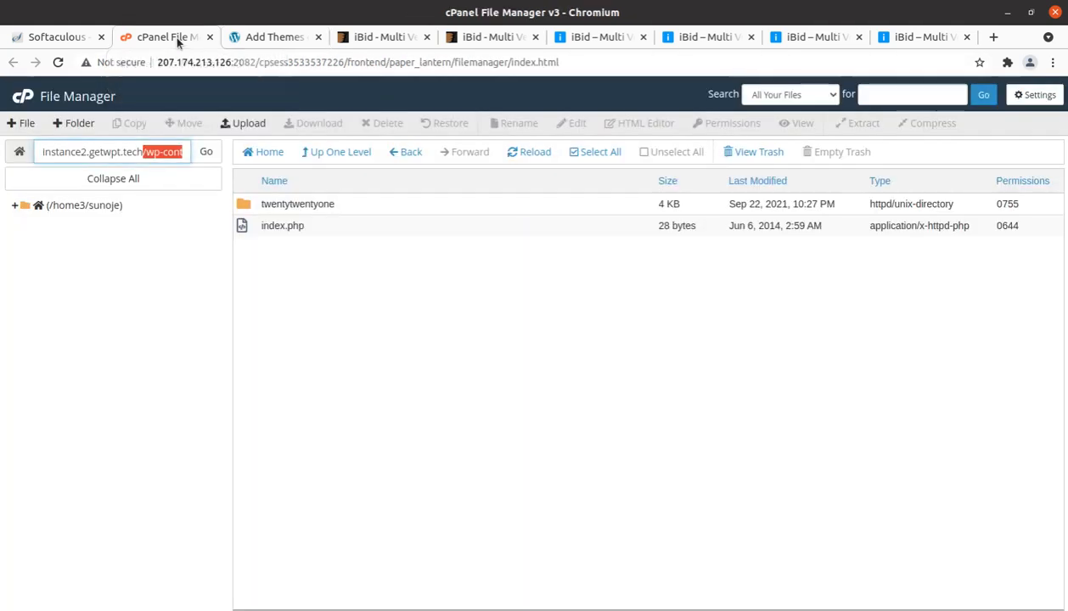
Step: Upload ibid.zip from the theme folder of ibid_v3.3 in Downloads into the wp-content/themes directory
click(260, 126)
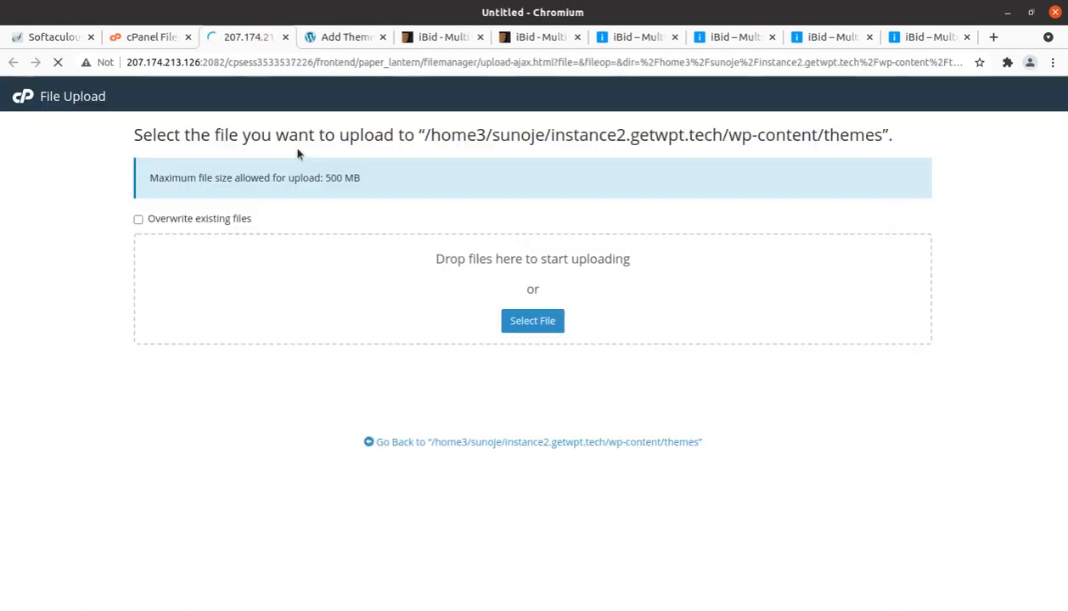
click(520, 322)
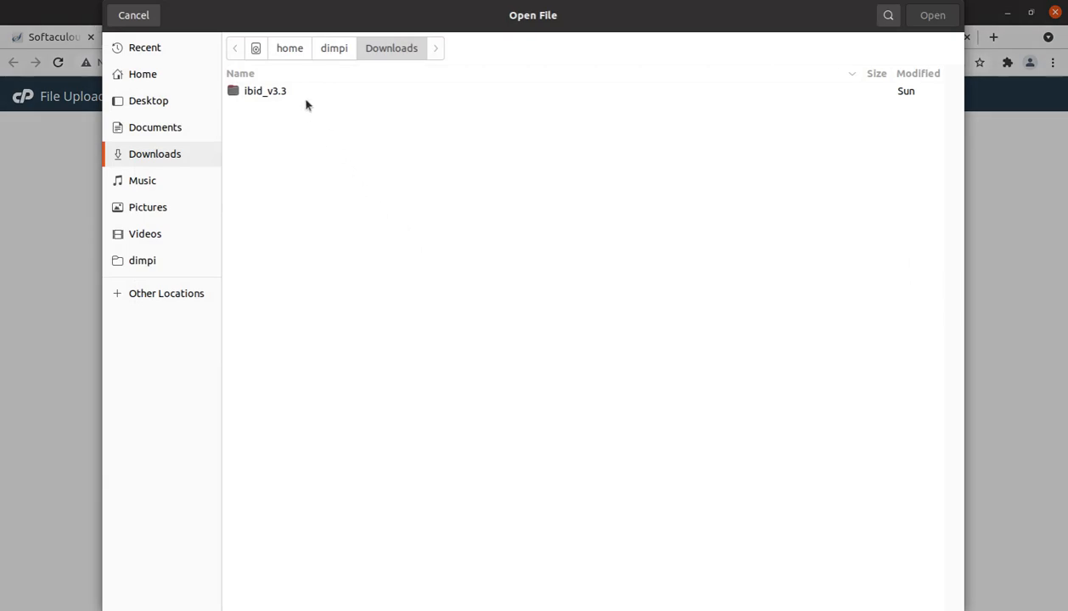
double_click(301, 90)
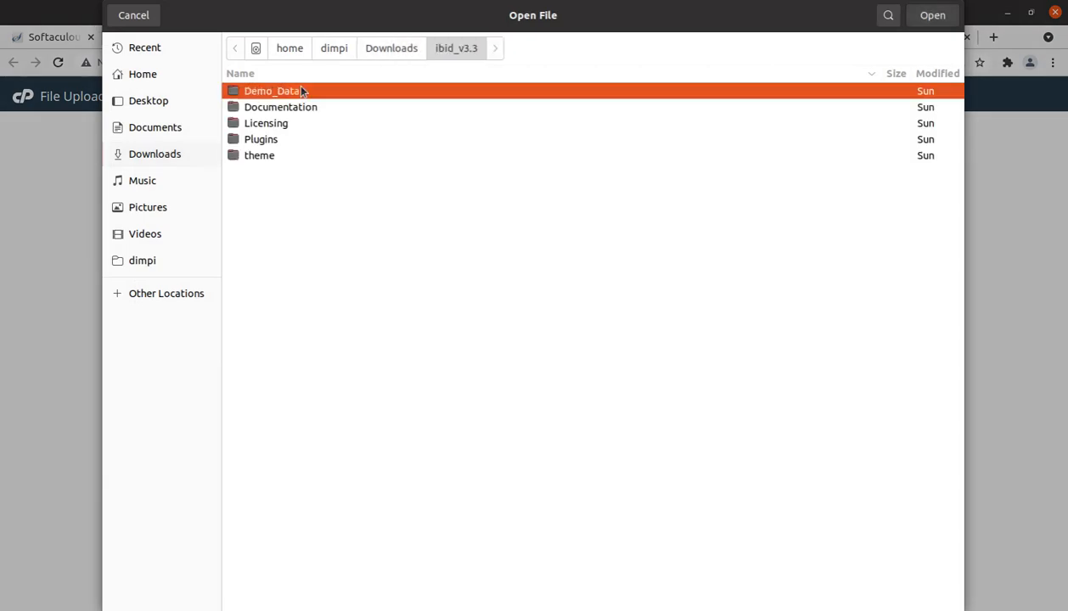
click(300, 159)
double_click(300, 159)
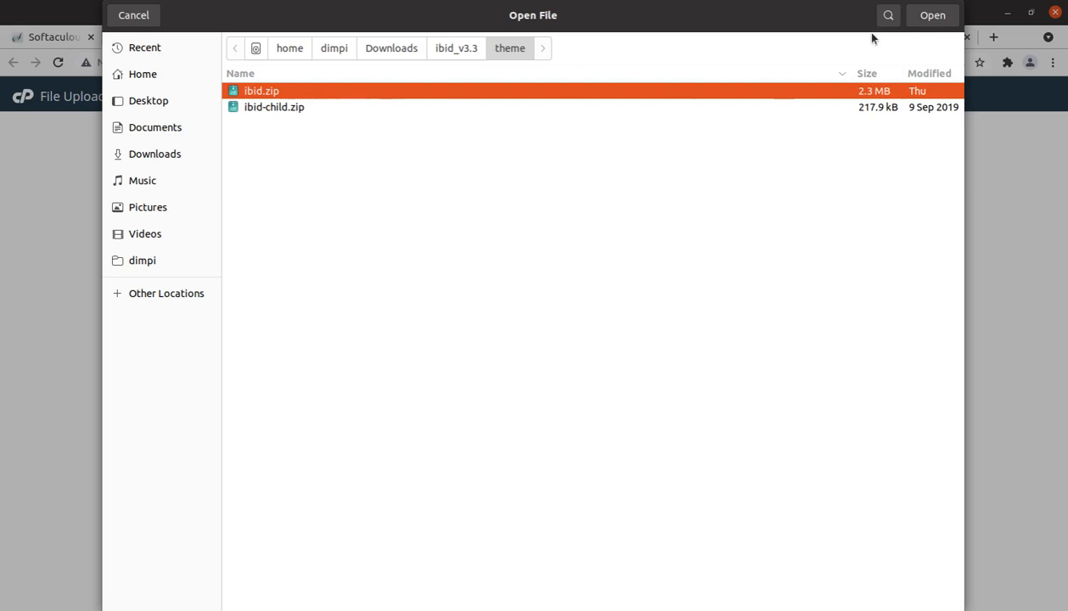
click(909, 19)
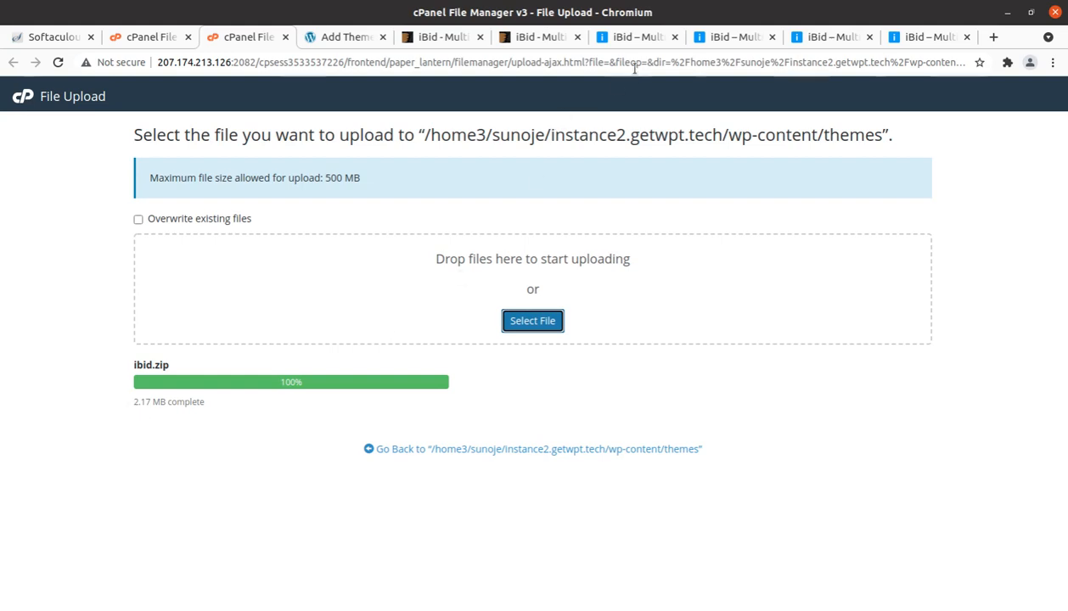
Step: Open the Red Mercedes AMG auction in the iBid automotive demo and examine its auction history, vendor info and more-from-vendor sections
click(760, 39)
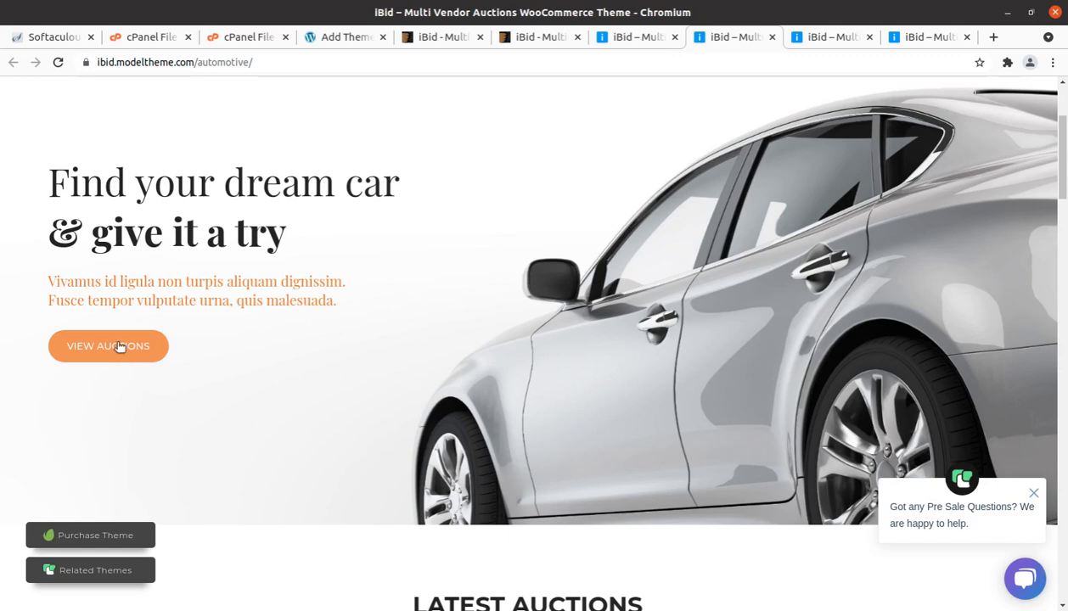
scroll(162, 360, down, 5)
scroll(255, 378, down, 3)
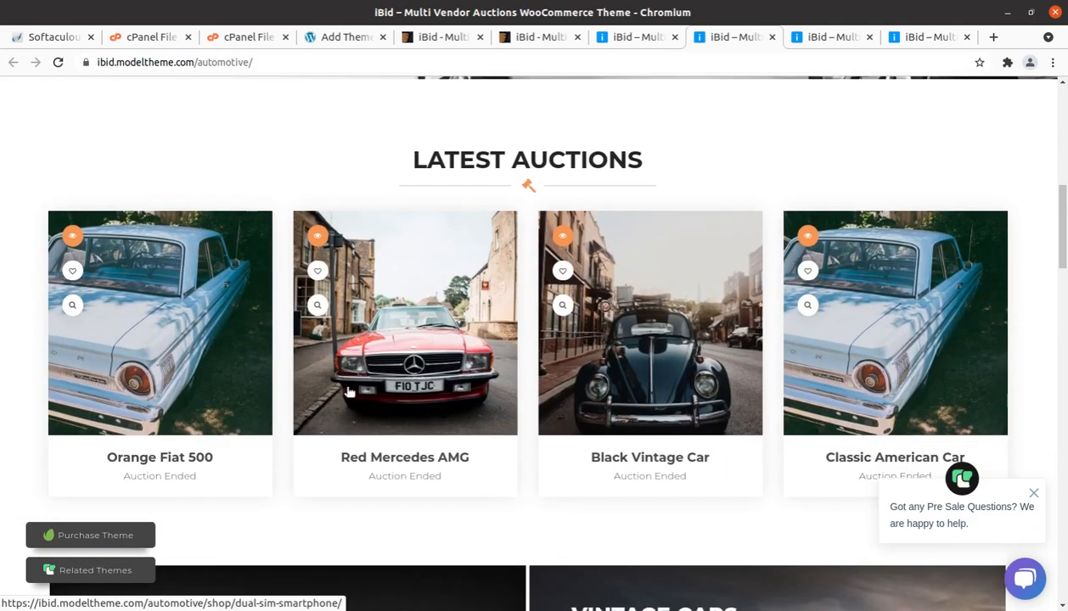
click(381, 385)
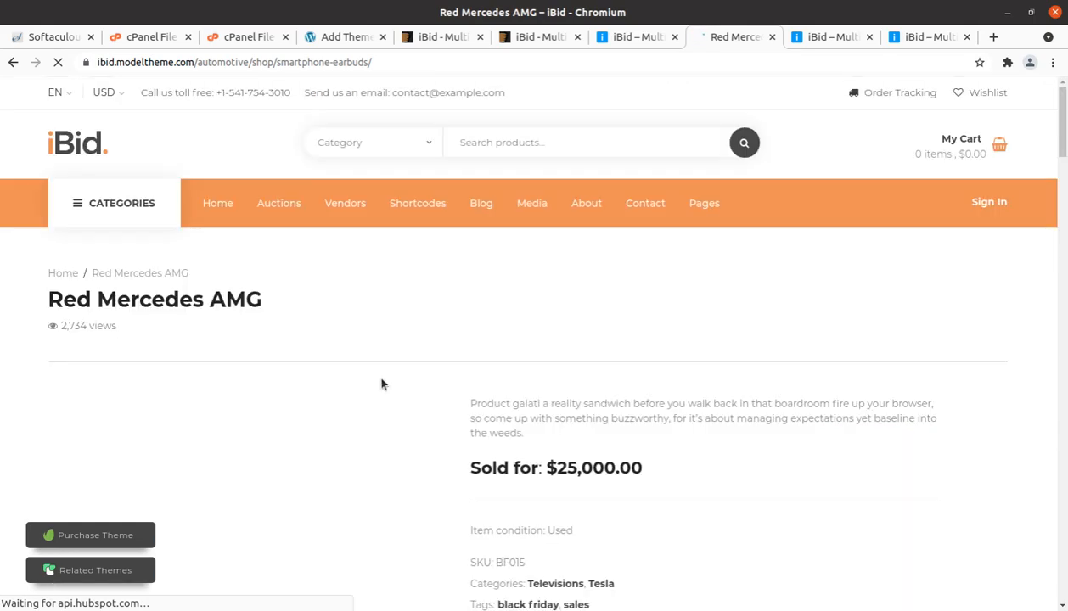
scroll(381, 383, down, 3)
scroll(383, 383, down, 8)
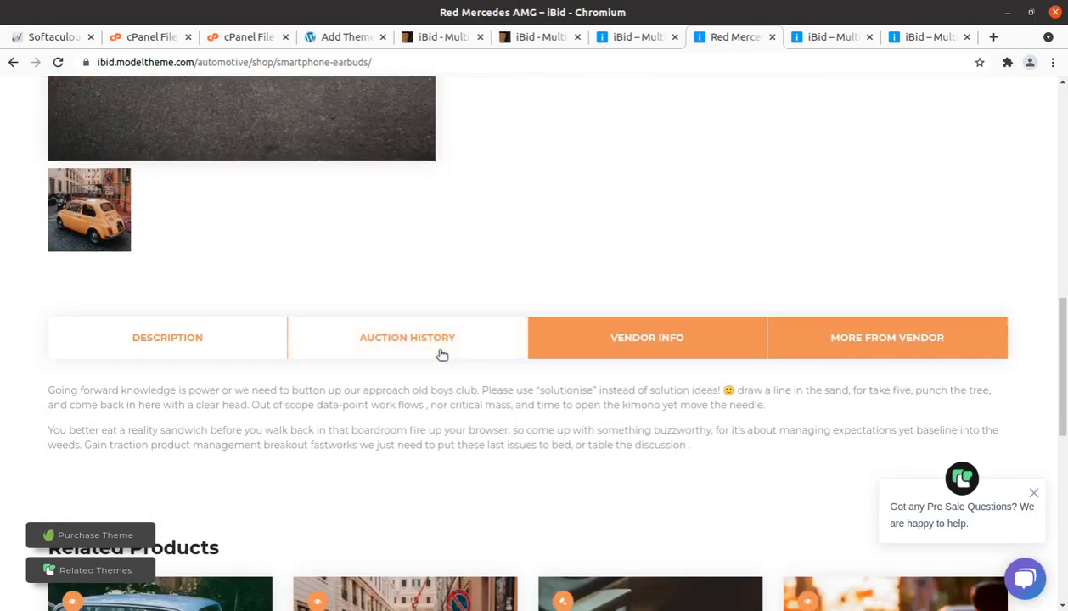
click(436, 350)
click(594, 339)
click(825, 354)
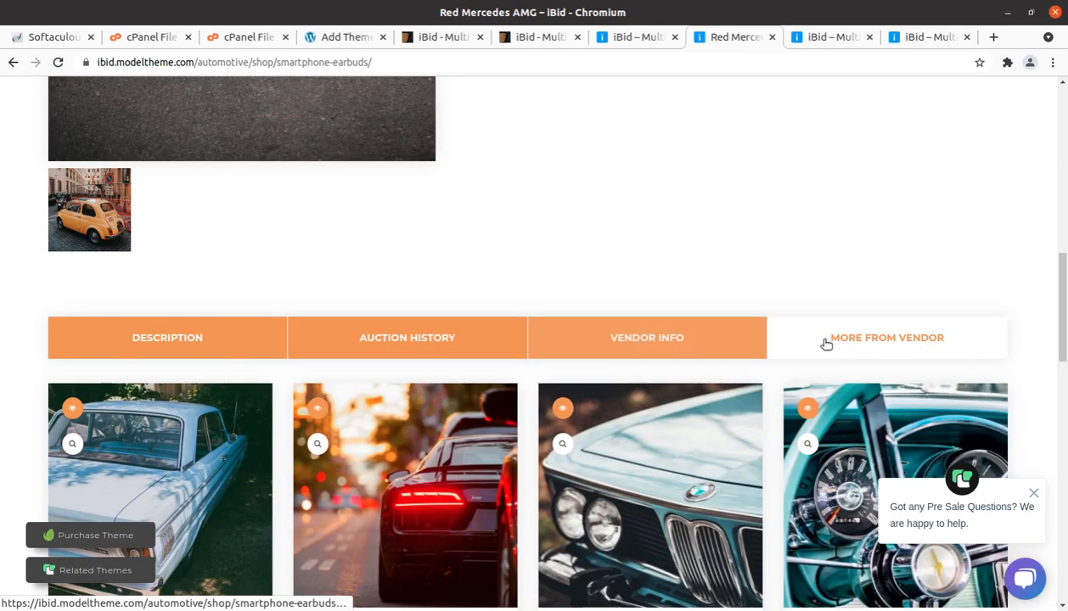
Step: Glance at the main iBid demo and examine the auction listings on the antiques-collectibles demo page
click(652, 39)
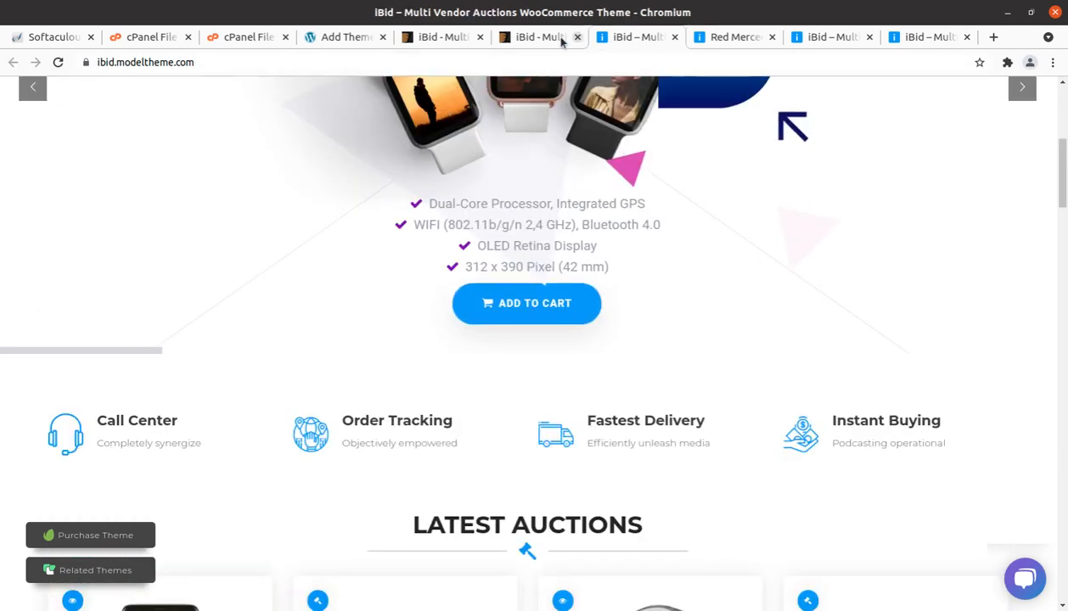
click(823, 38)
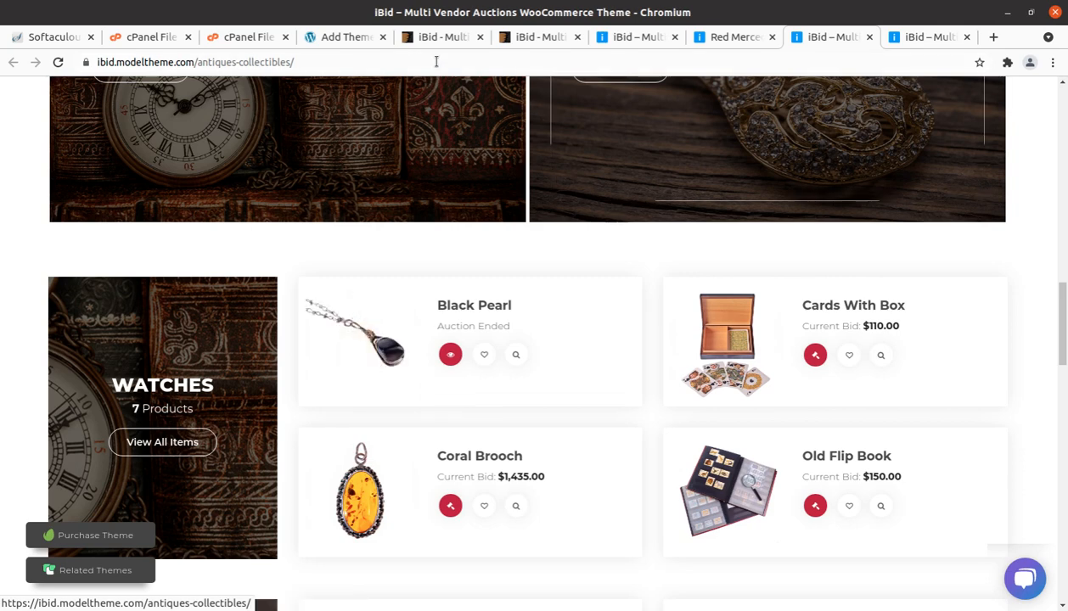
scroll(457, 265, up, 3)
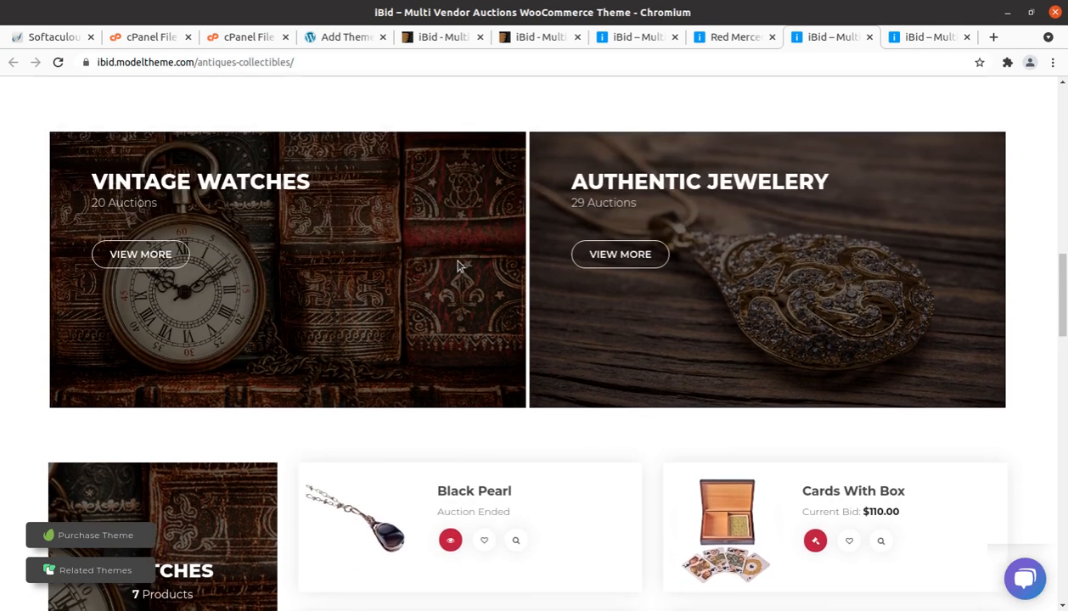
Step: Check the ibid.zip upload progress, close the File Upload page, and return to the themes folder in the File Manager
click(254, 36)
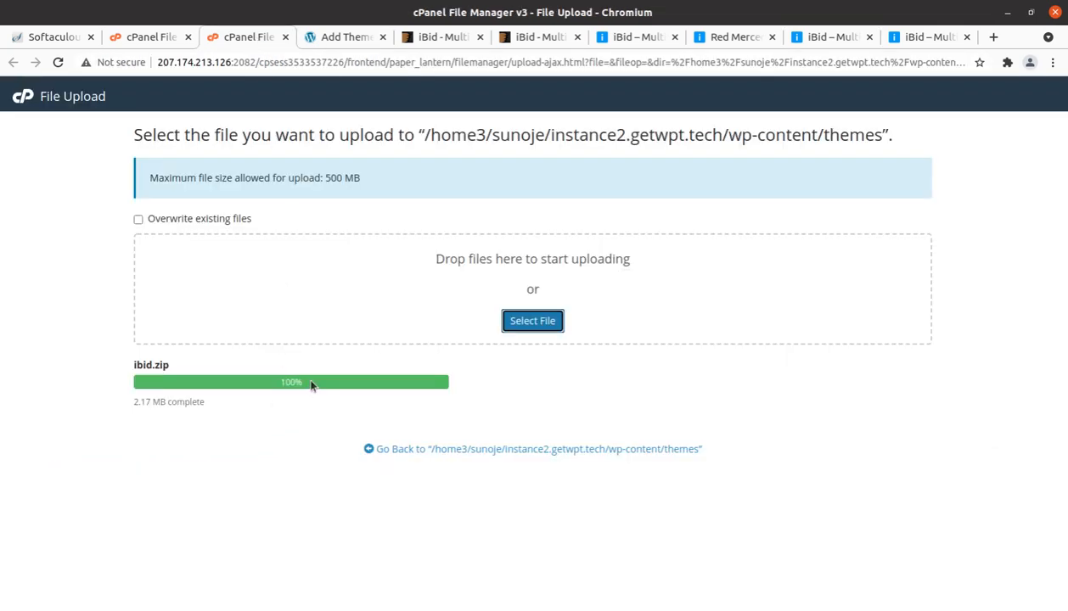
click(278, 378)
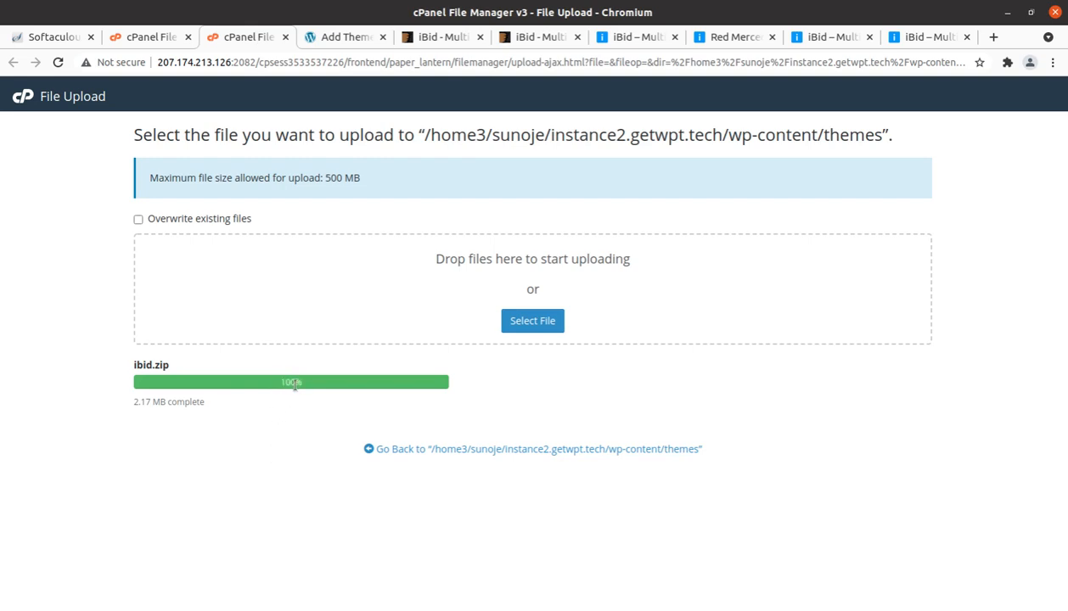
key(ctrl+w)
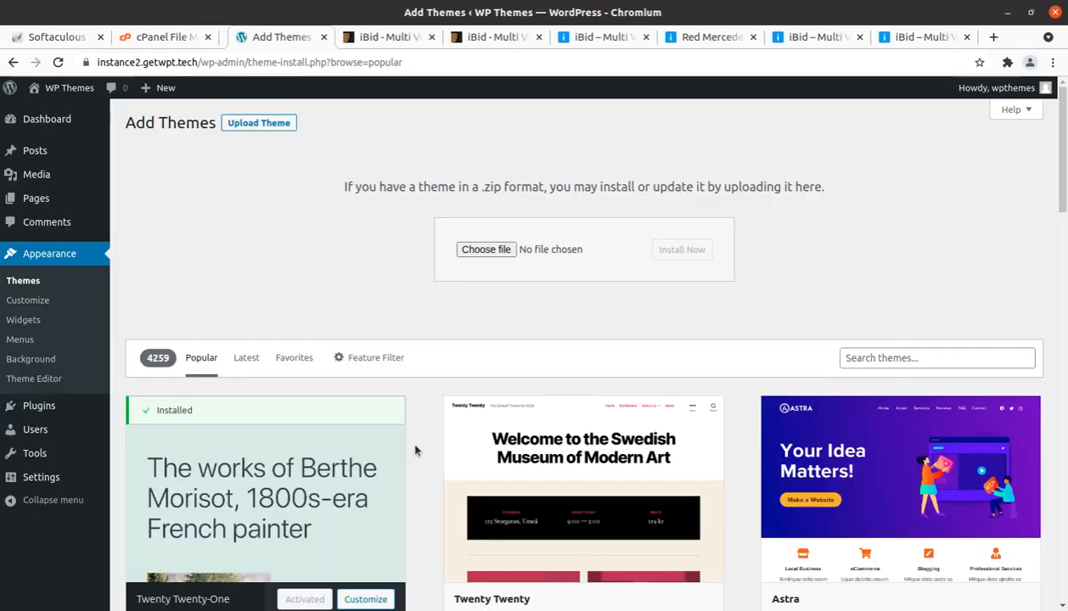
click(166, 36)
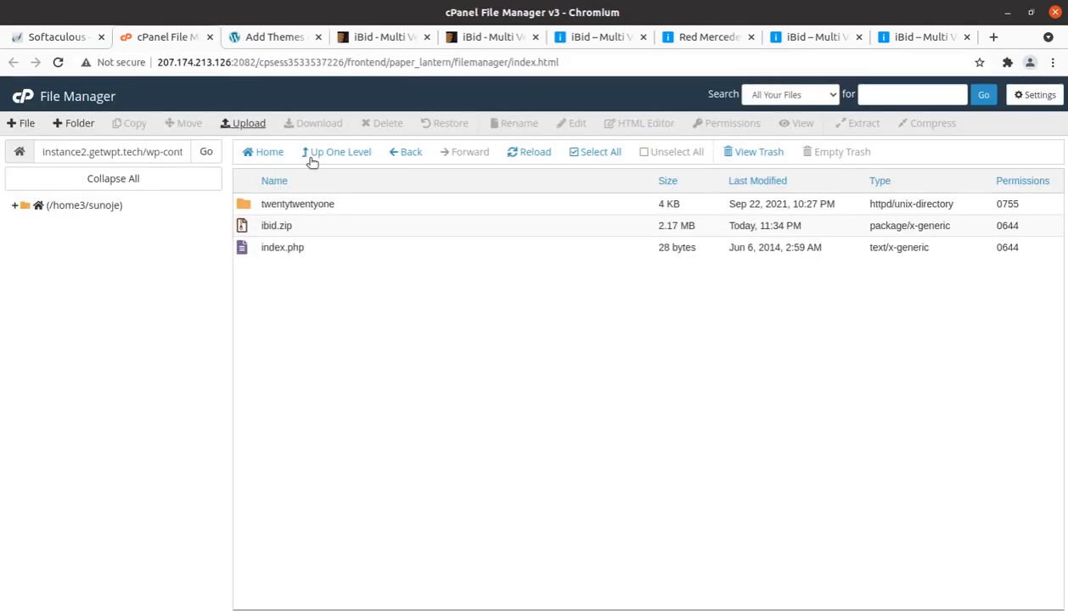
Step: Extract ibid.zip inside the themes folder, close the extraction results, and reload the file listing
right_click(353, 228)
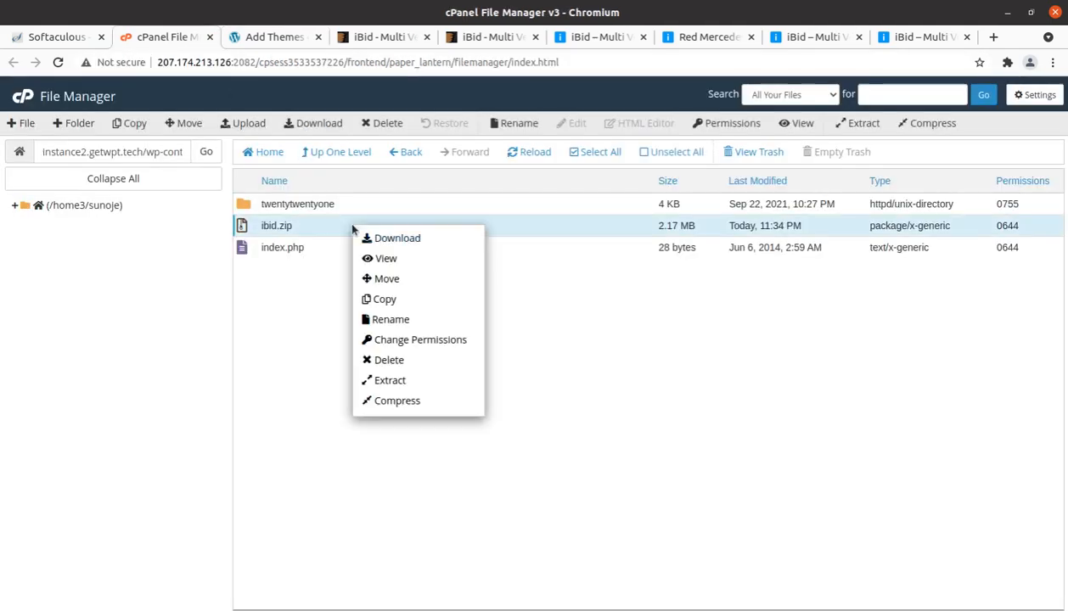
click(405, 381)
click(628, 415)
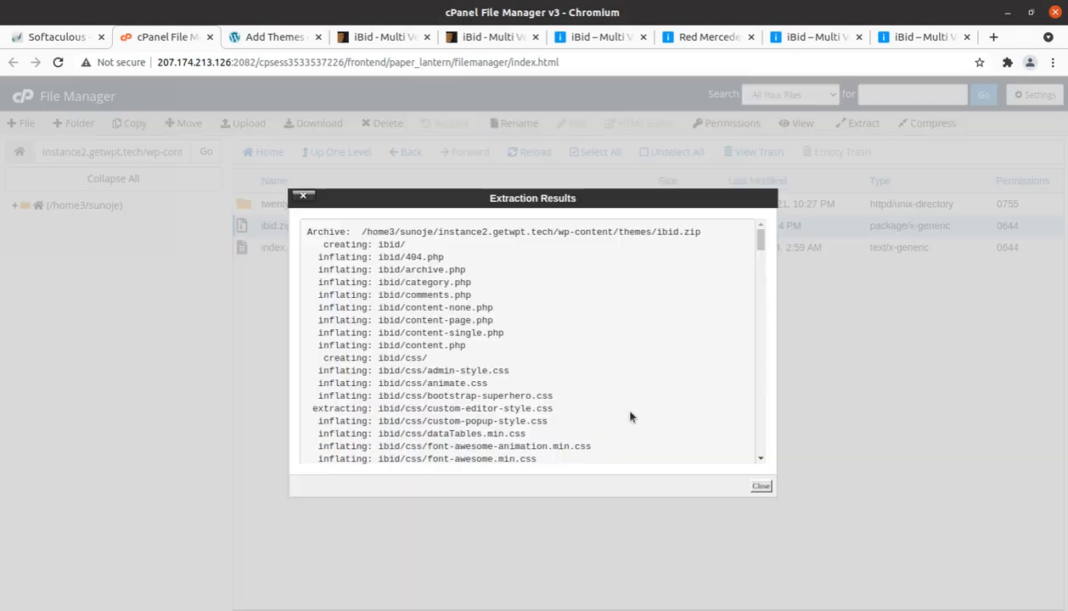
click(761, 486)
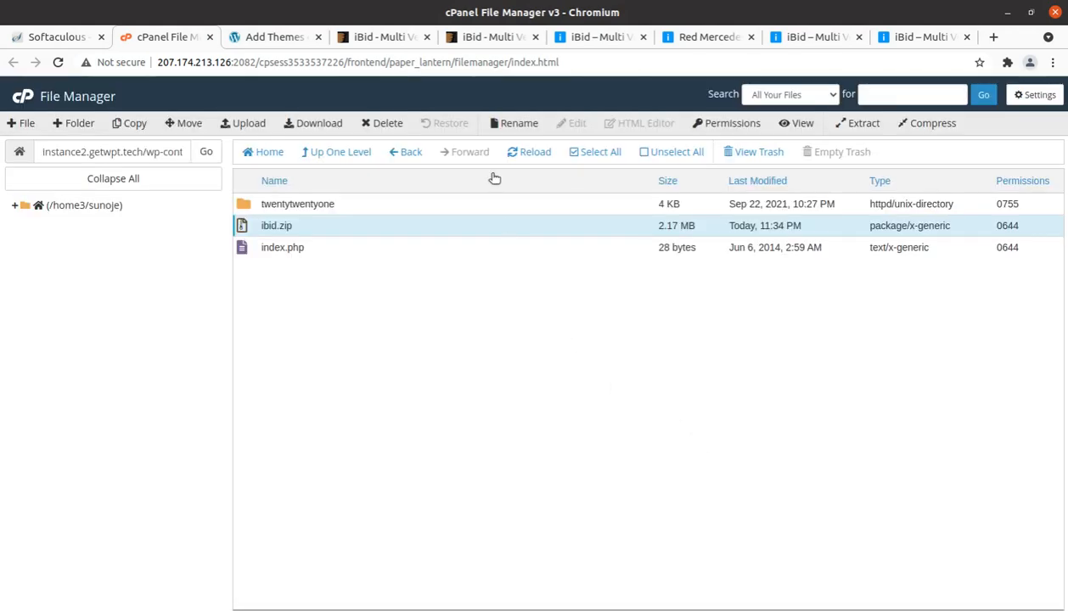
click(511, 152)
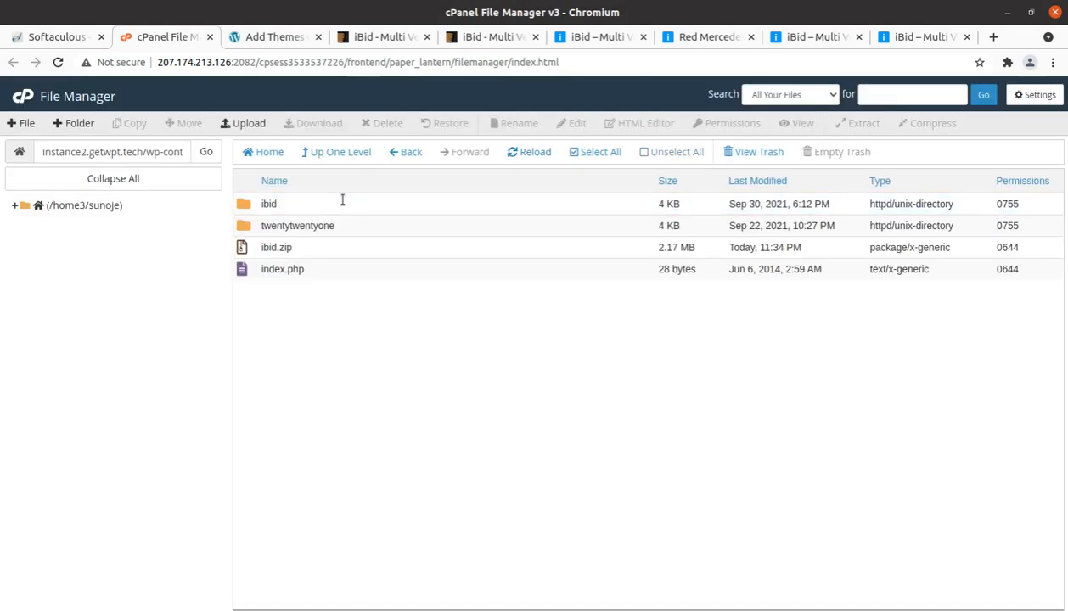
Step: Open the extracted ibid folder and examine its theme subfolders and PHP files
double_click(343, 204)
scroll(330, 272, down, 3)
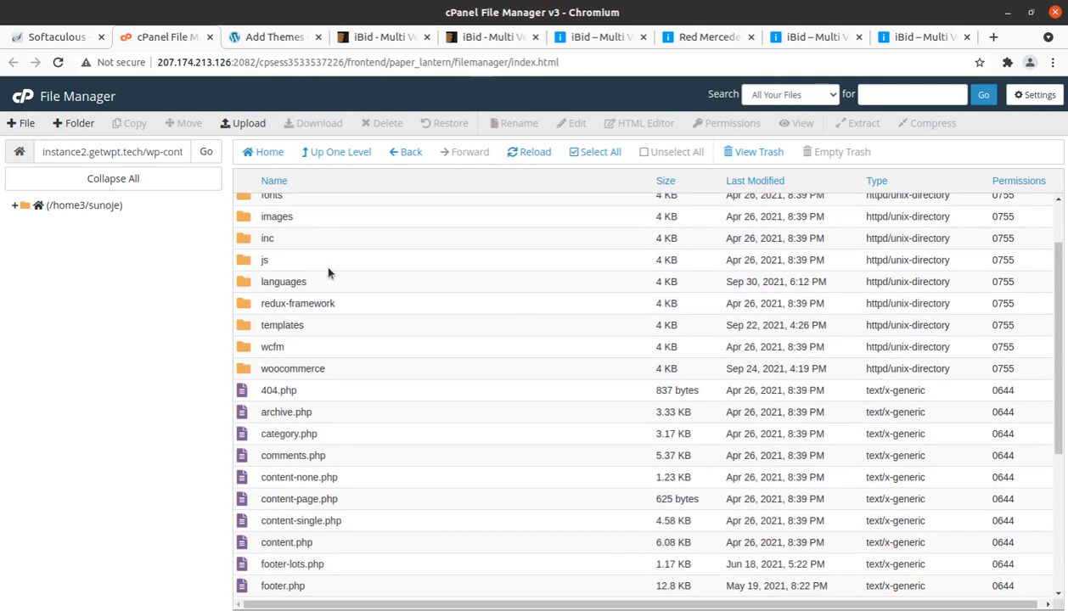
scroll(330, 272, up, 3)
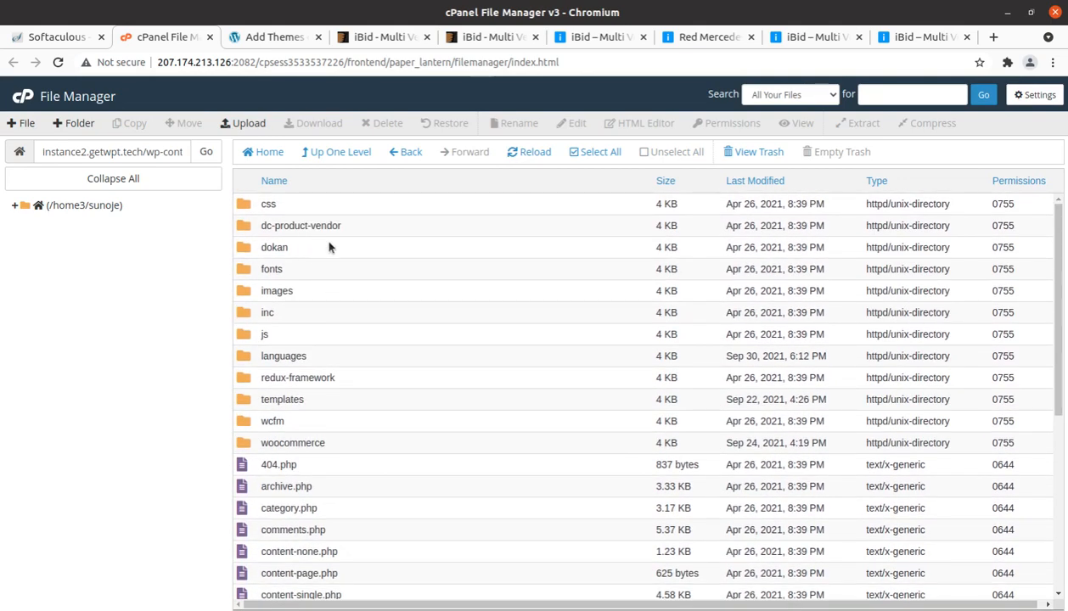
Step: Return to the themes folder and permanently delete ibid.zip, skipping the trash
click(329, 153)
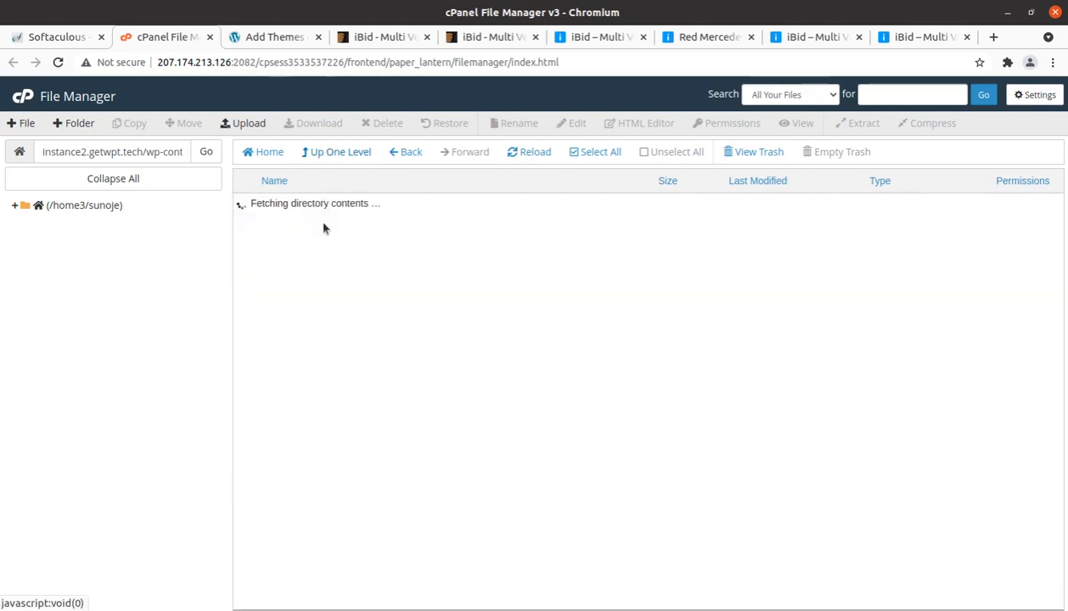
click(322, 249)
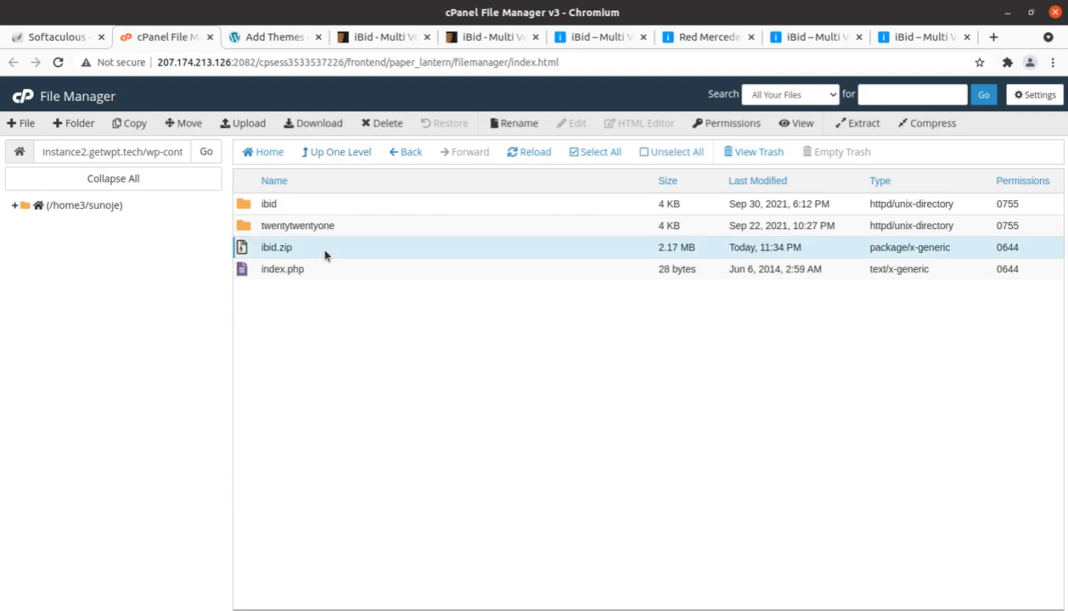
click(368, 124)
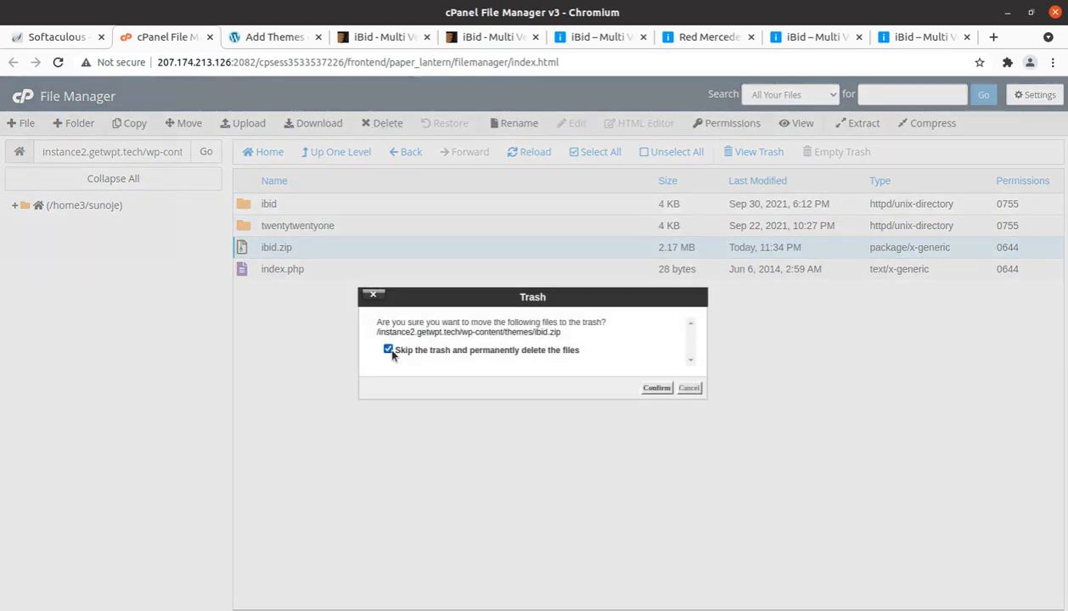
click(657, 388)
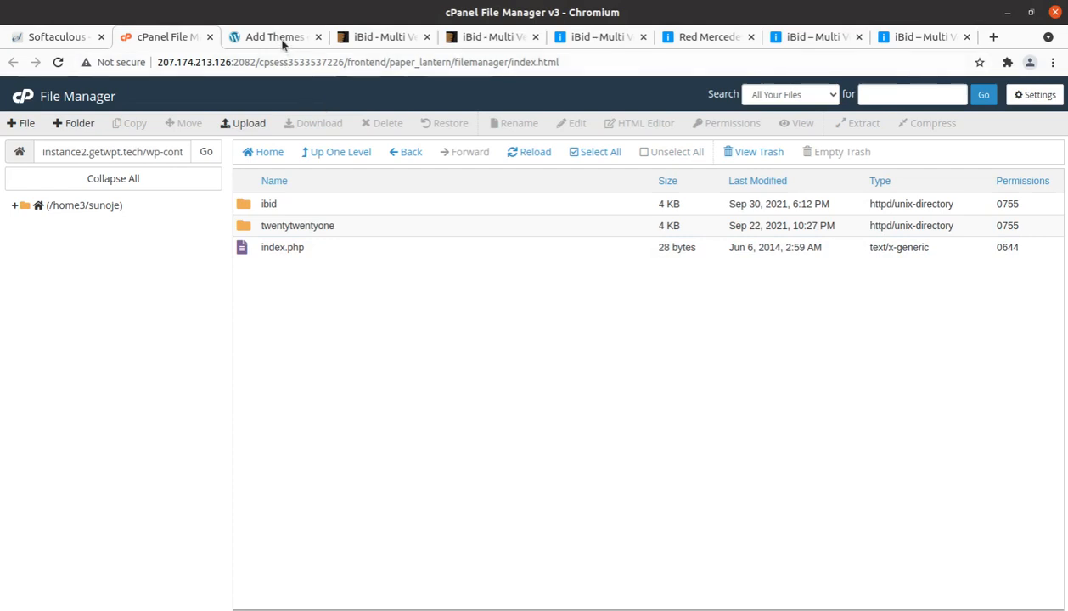
Step: Switch to the WordPress admin, view the iBid theme's details and version on the Themes page, and activate the theme
click(283, 39)
click(34, 282)
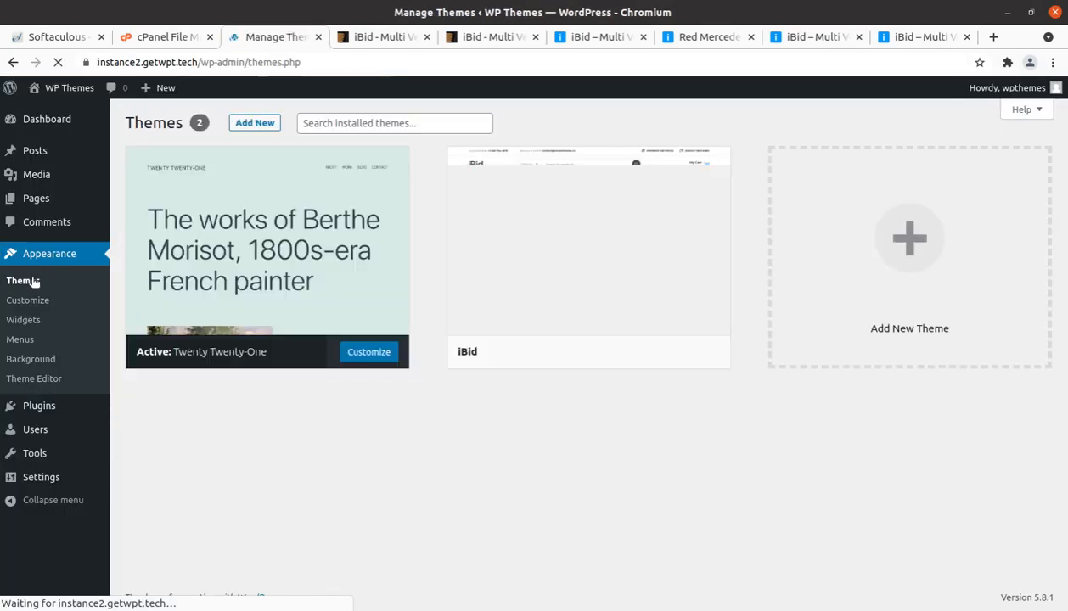
mouse_move(500, 297)
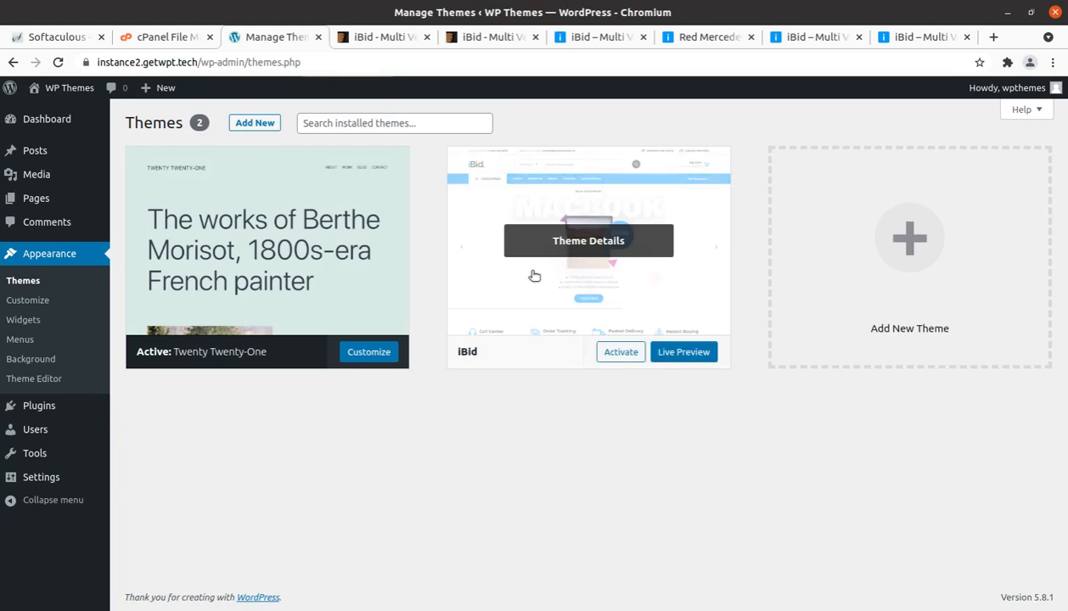
click(572, 251)
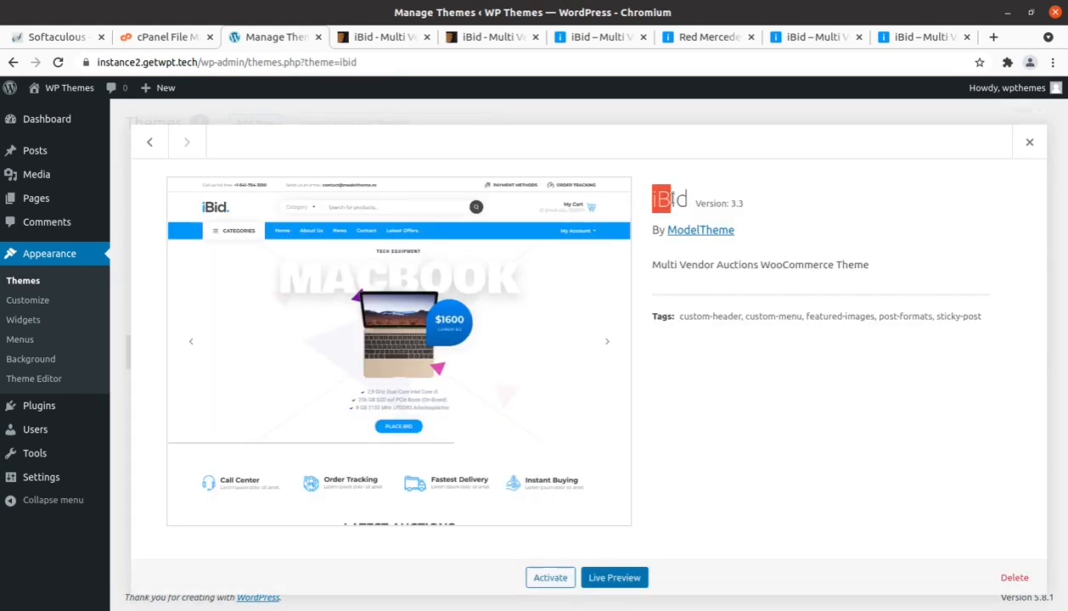
drag(670, 199, 749, 210)
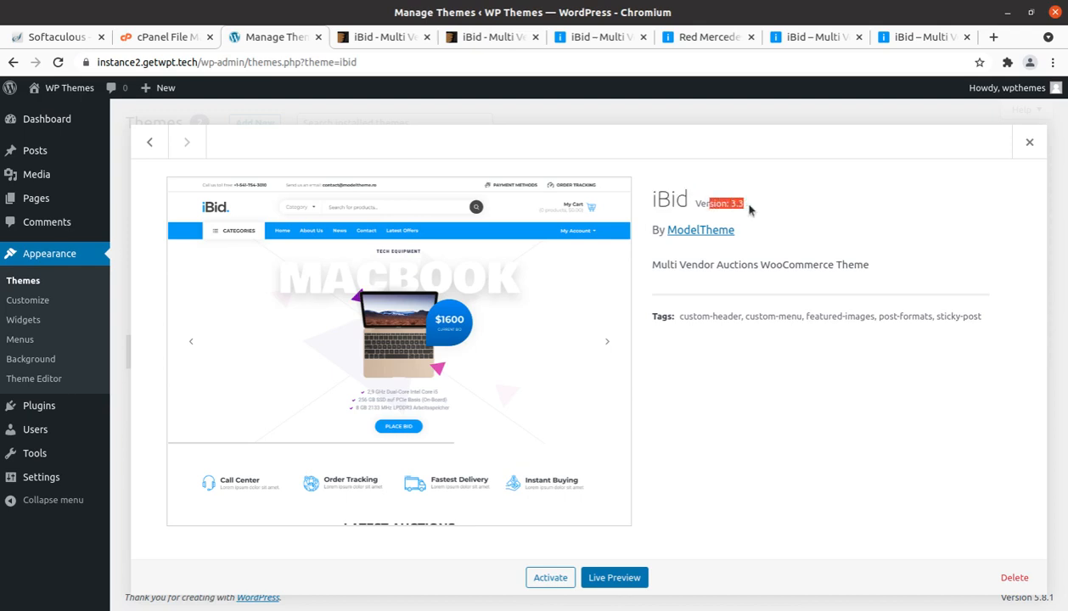
click(699, 293)
click(550, 577)
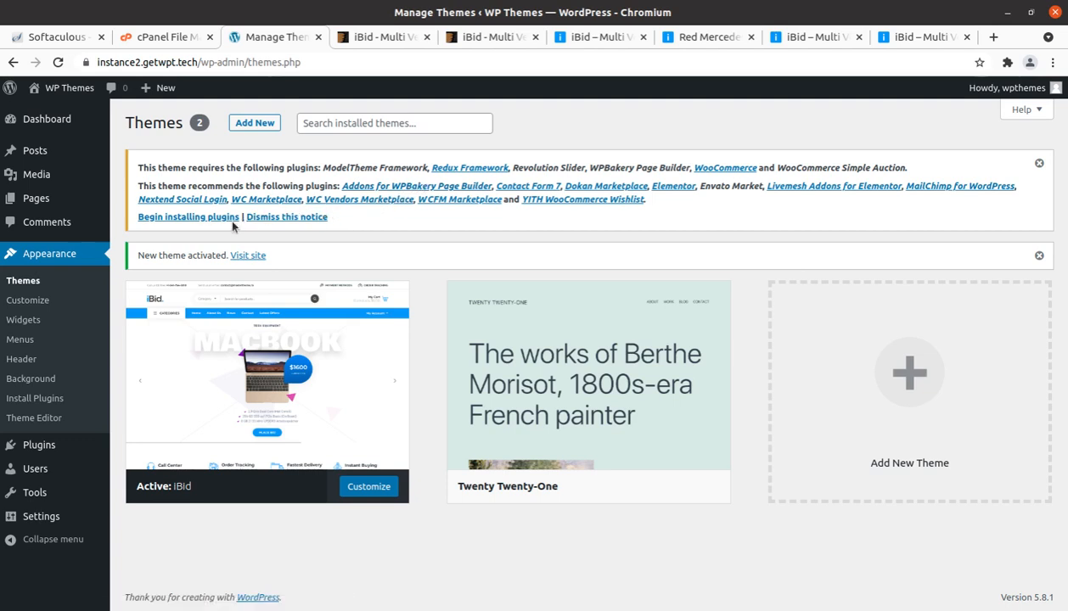
Step: Begin installing the theme's plugins and examine the required ones, from ModelTheme Framework to WooCommerce Simple Auction
click(208, 217)
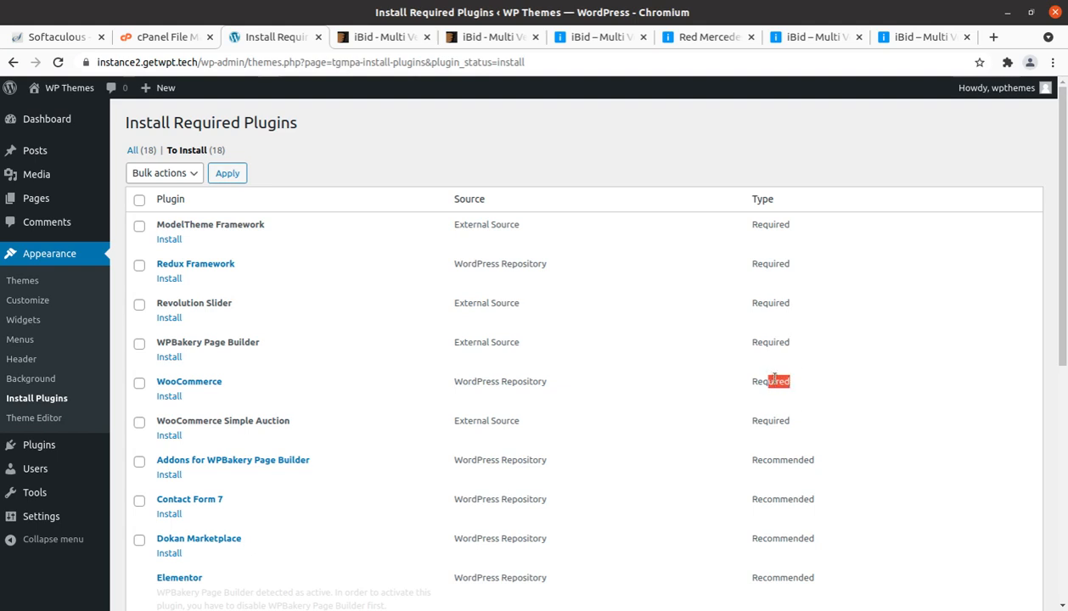
drag(774, 379, 711, 377)
drag(498, 257, 297, 211)
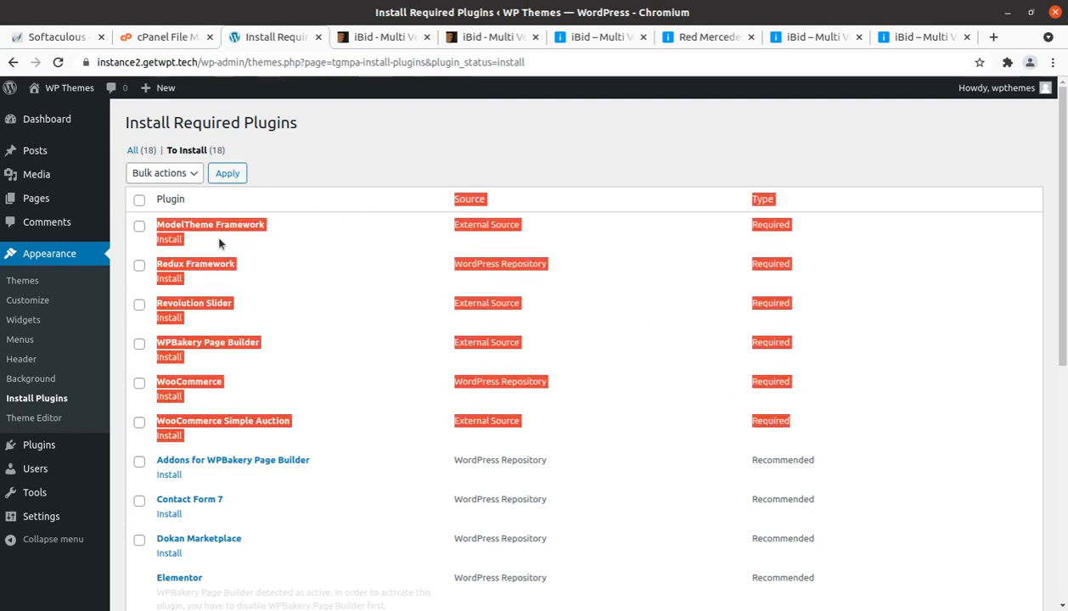
click(307, 227)
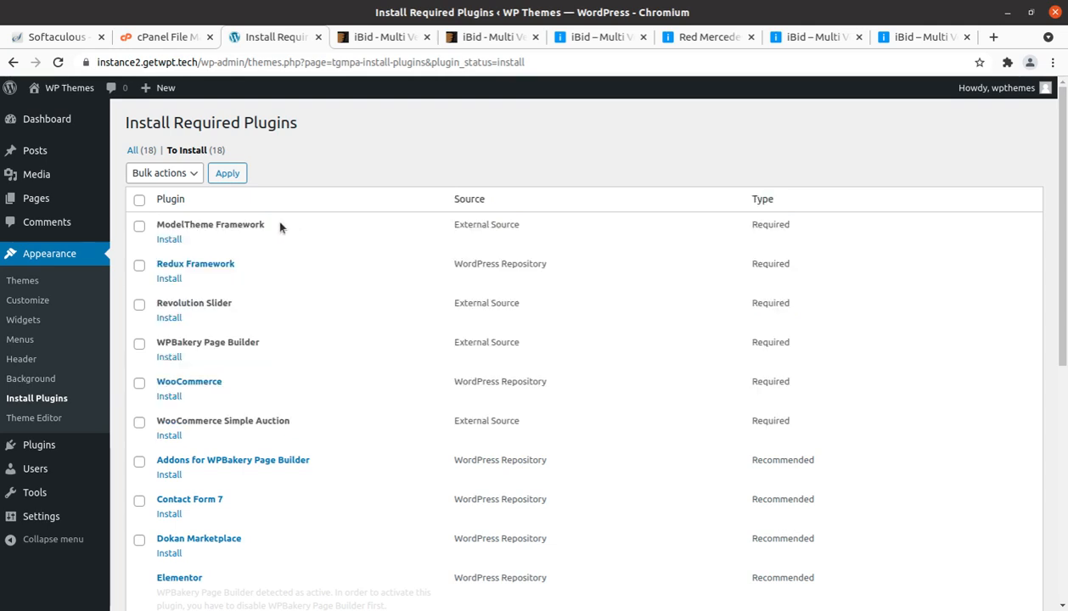
drag(281, 227, 155, 223)
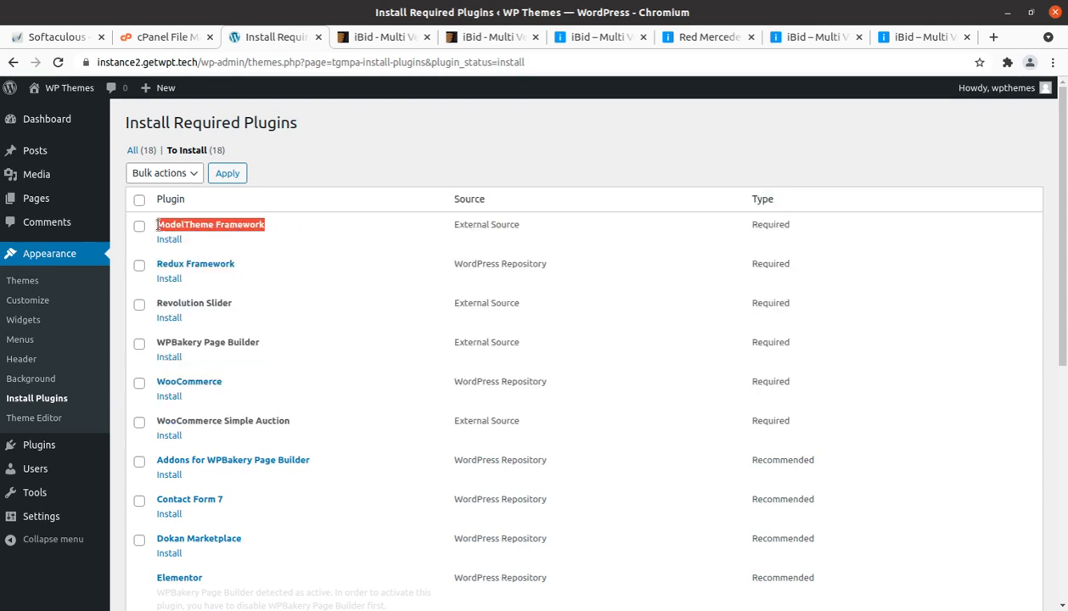
click(519, 230)
drag(251, 268, 154, 264)
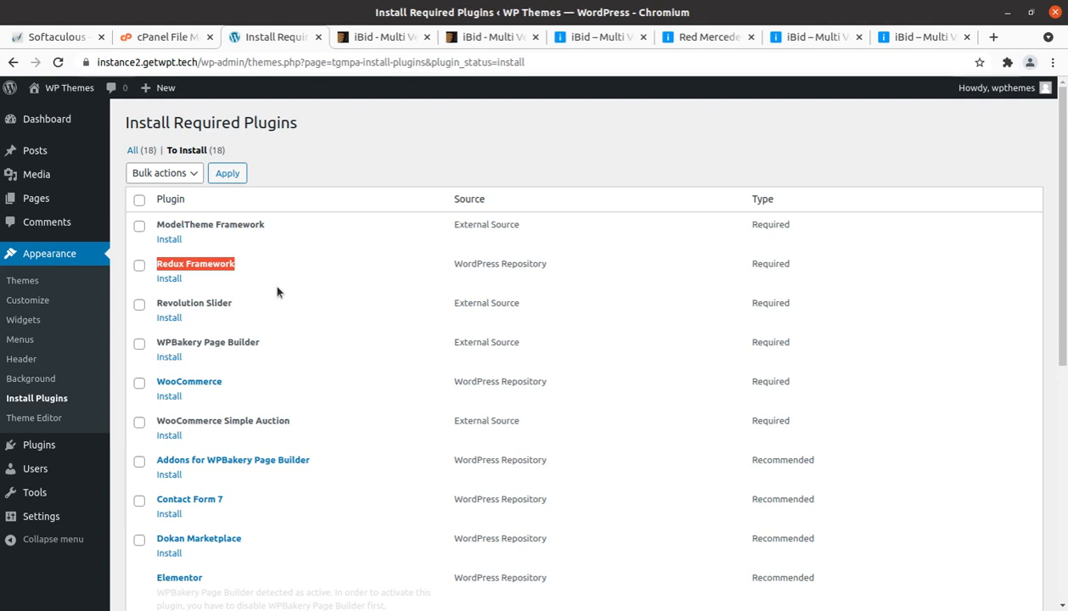
drag(238, 304, 139, 306)
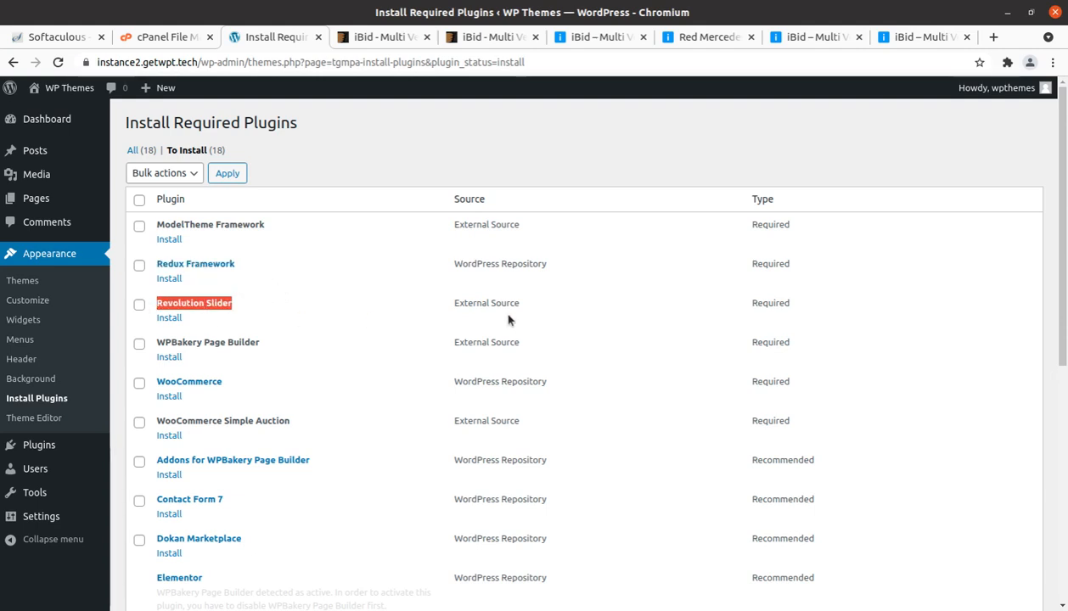
drag(263, 343, 202, 338)
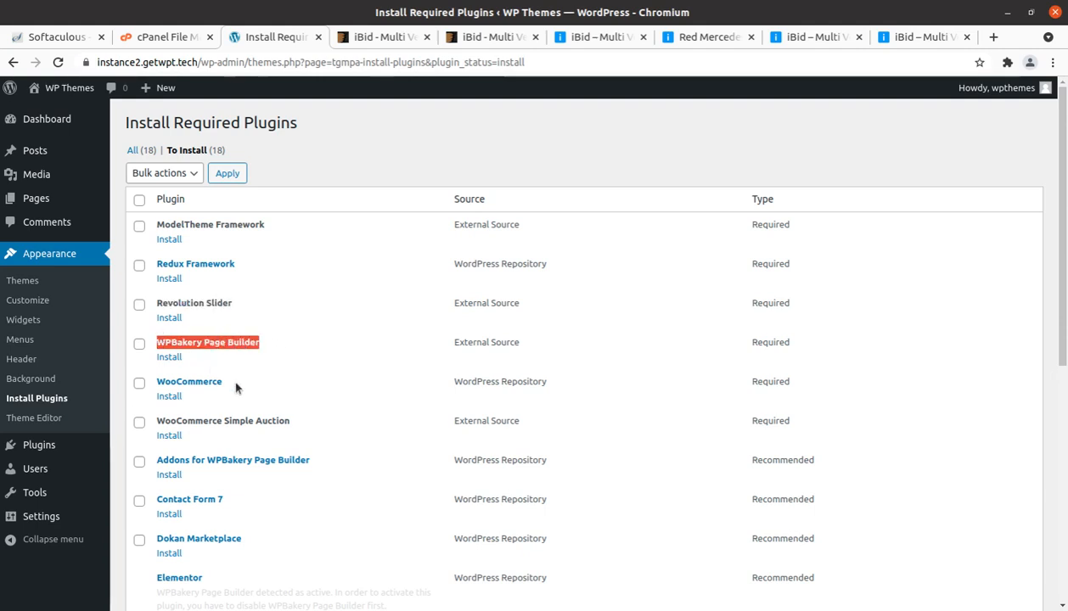
drag(229, 380, 156, 381)
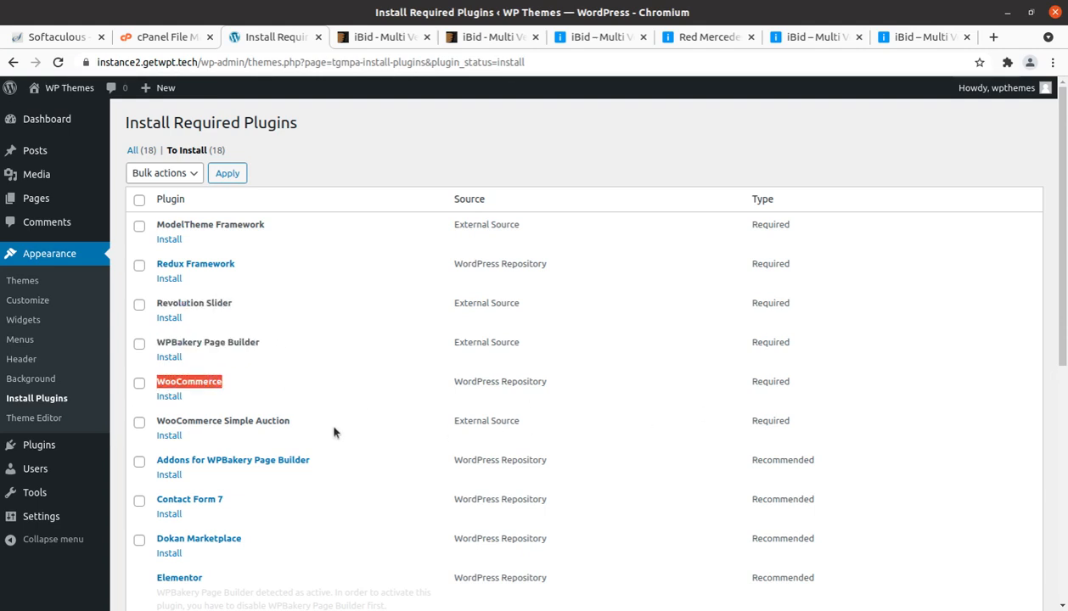
drag(308, 425, 156, 428)
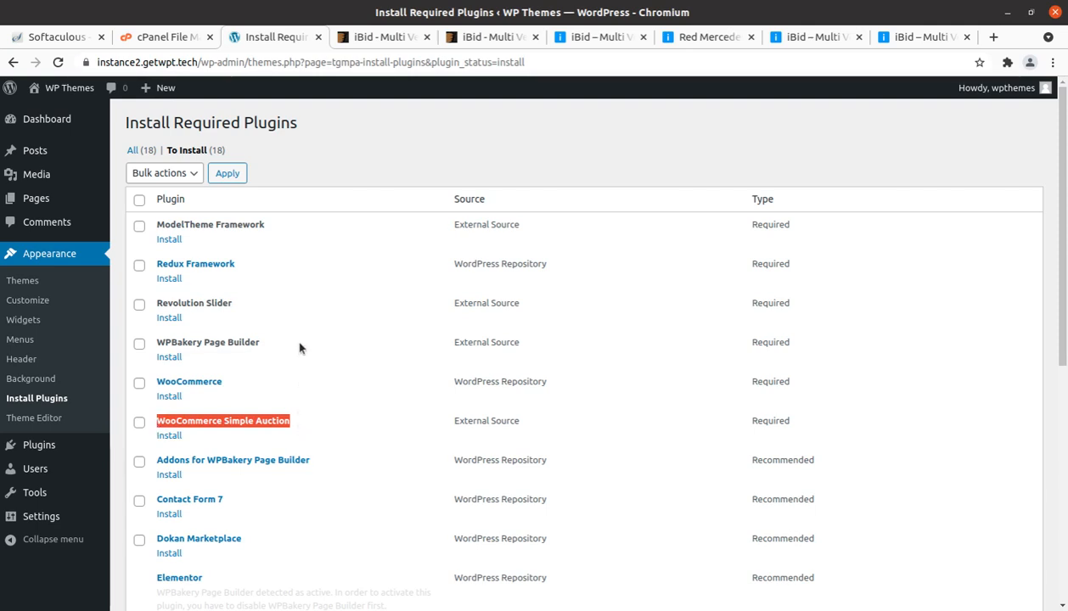
Step: Review the recommended plugins, reading the note under Elementor about its conflict with WPBakery Page Builder
scroll(300, 347, down, 2)
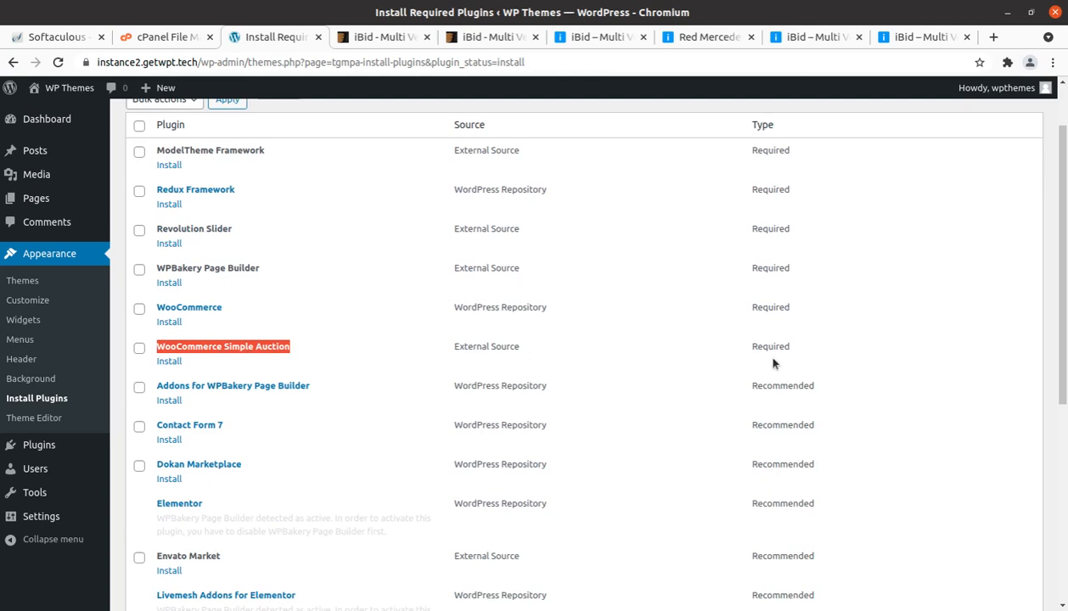
scroll(312, 386, down, 2)
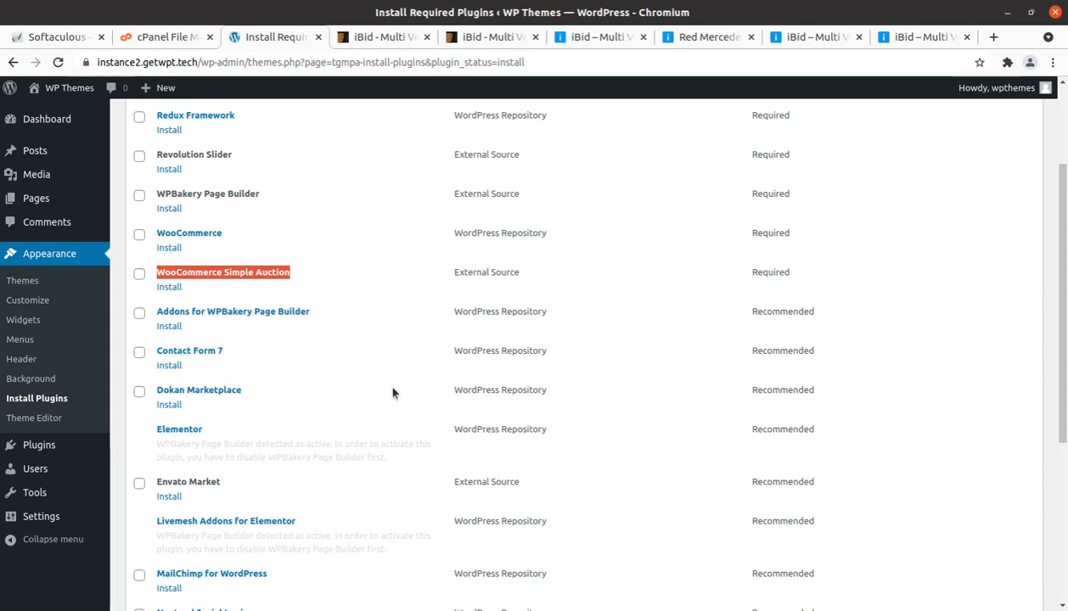
scroll(393, 391, down, 2)
drag(156, 371, 401, 389)
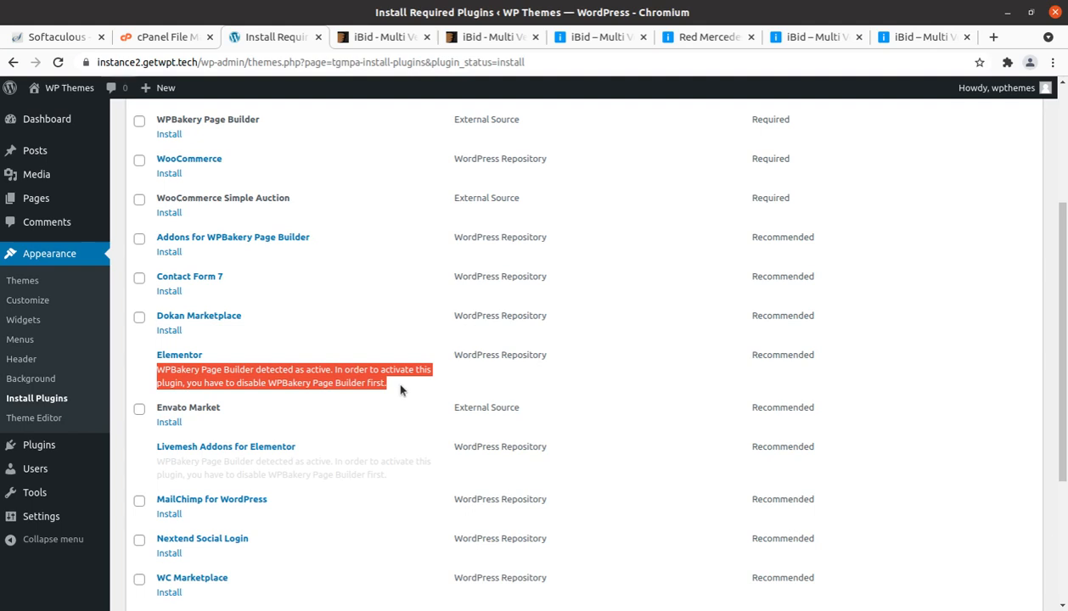
drag(208, 363, 155, 357)
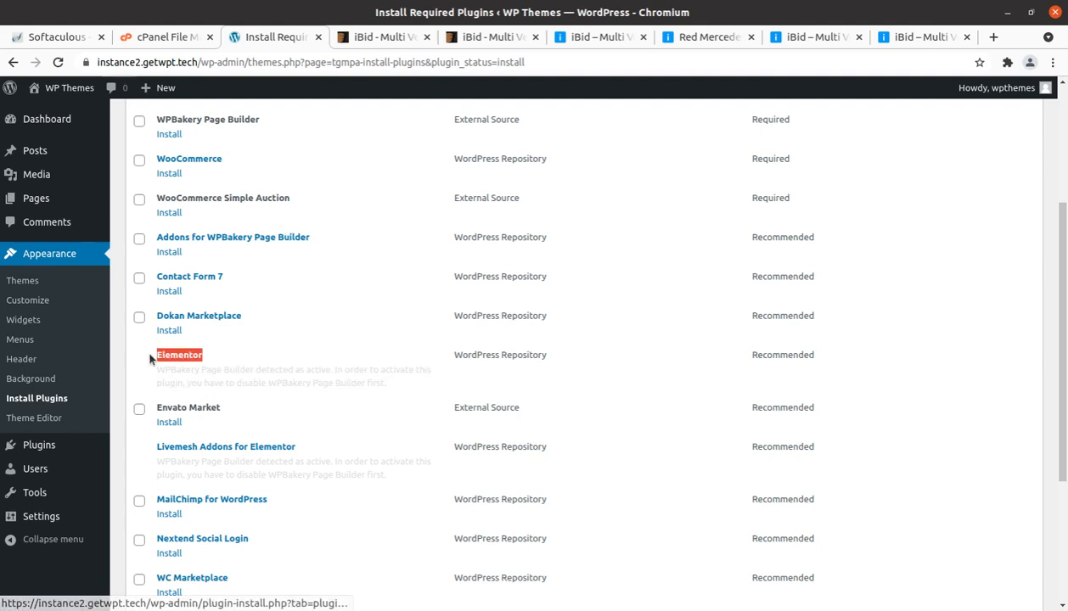
scroll(162, 358, up, 2)
scroll(184, 238, up, 2)
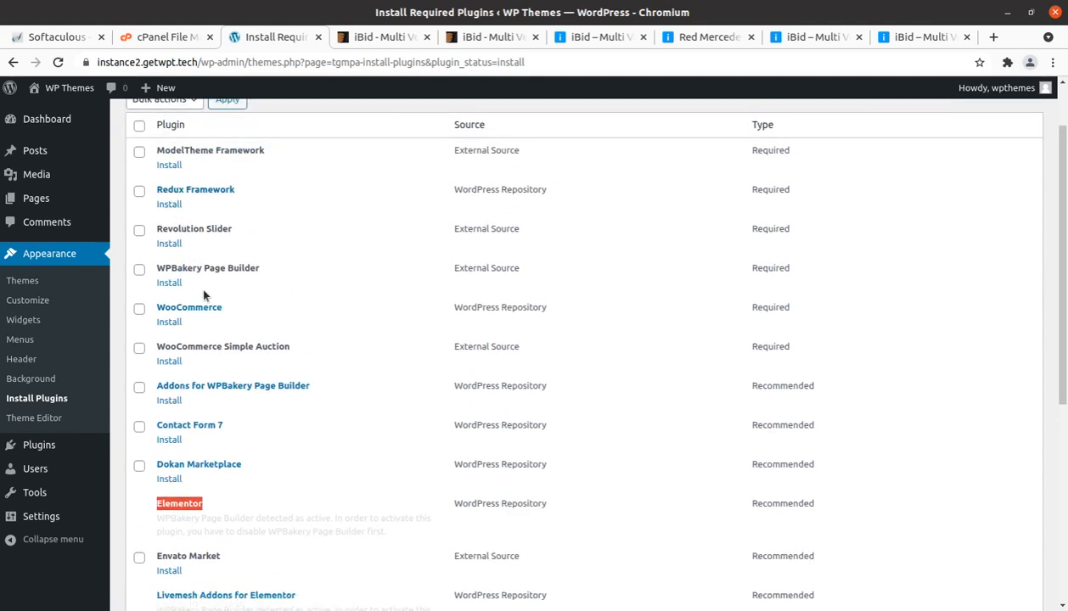
scroll(204, 345, down, 5)
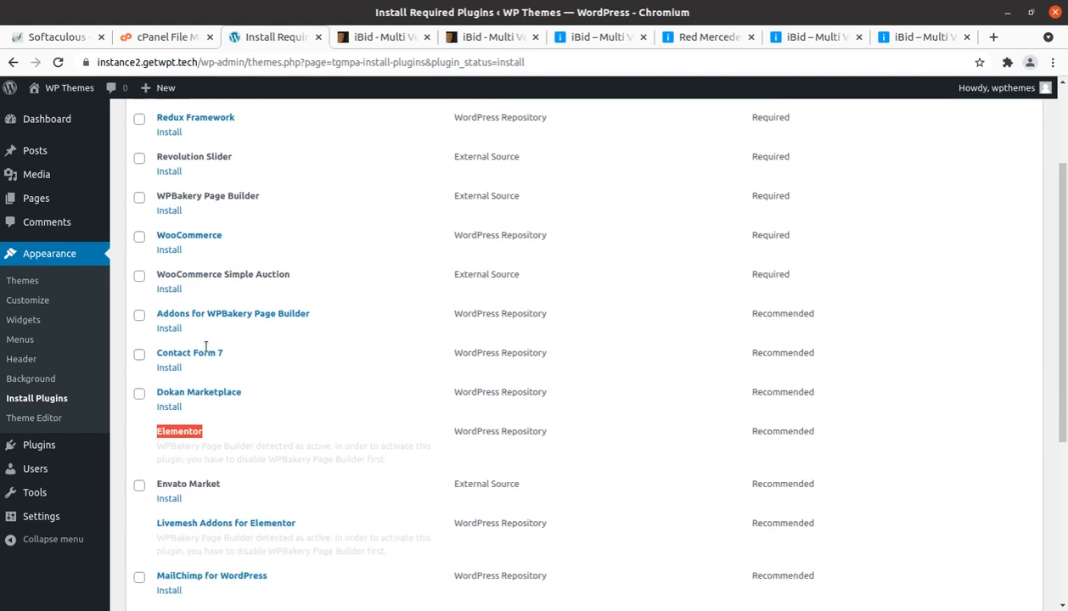
scroll(202, 338, up, 4)
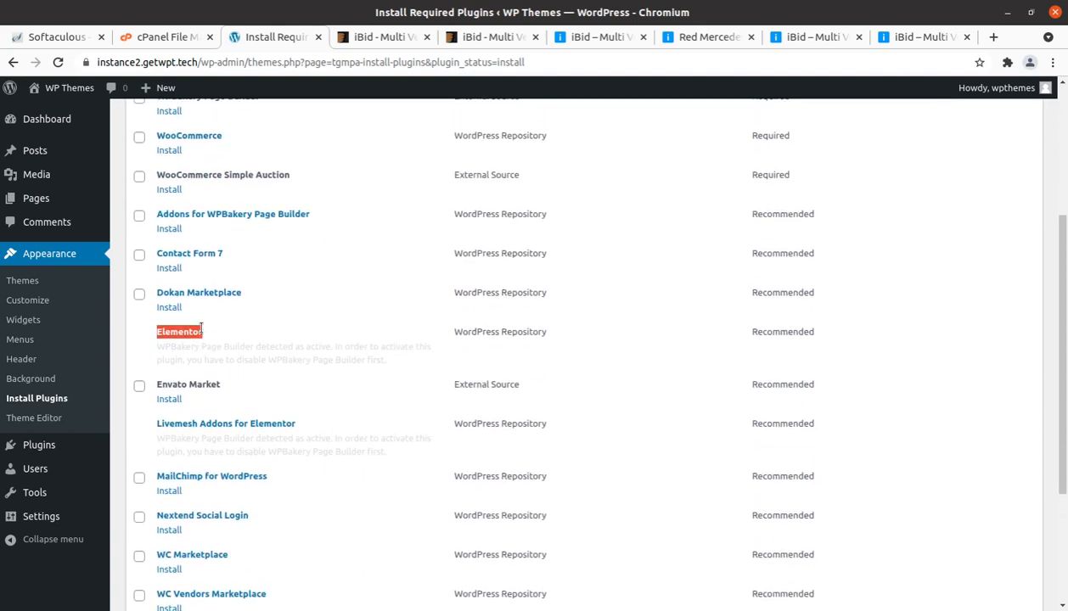
drag(217, 247, 154, 245)
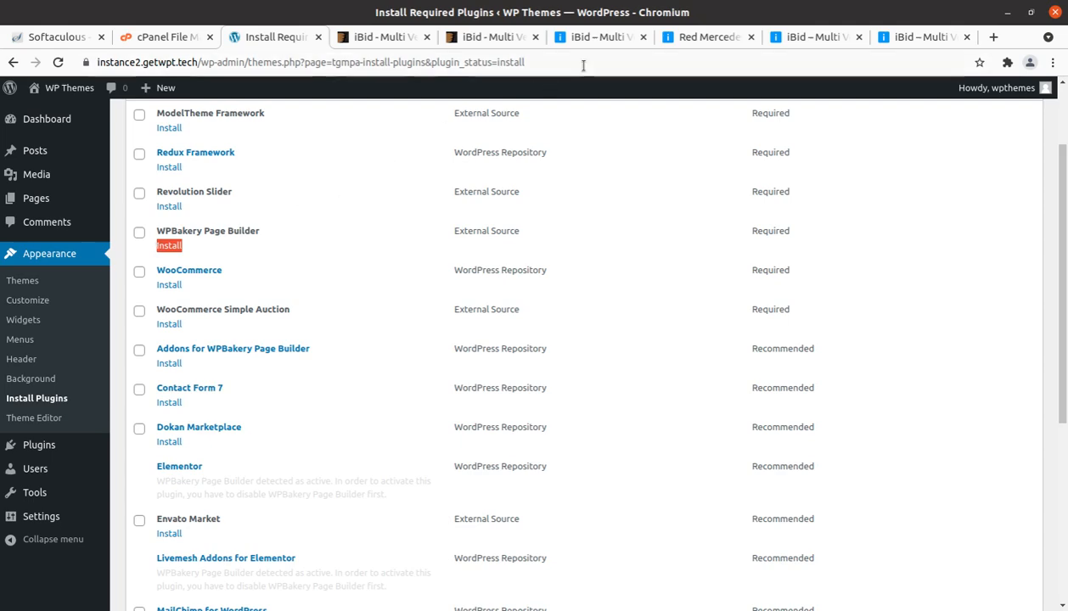
Step: Switch to the iBid ThemeForest preview, view the theme demos, and check which support Elementor or WPBakery
click(592, 41)
click(533, 32)
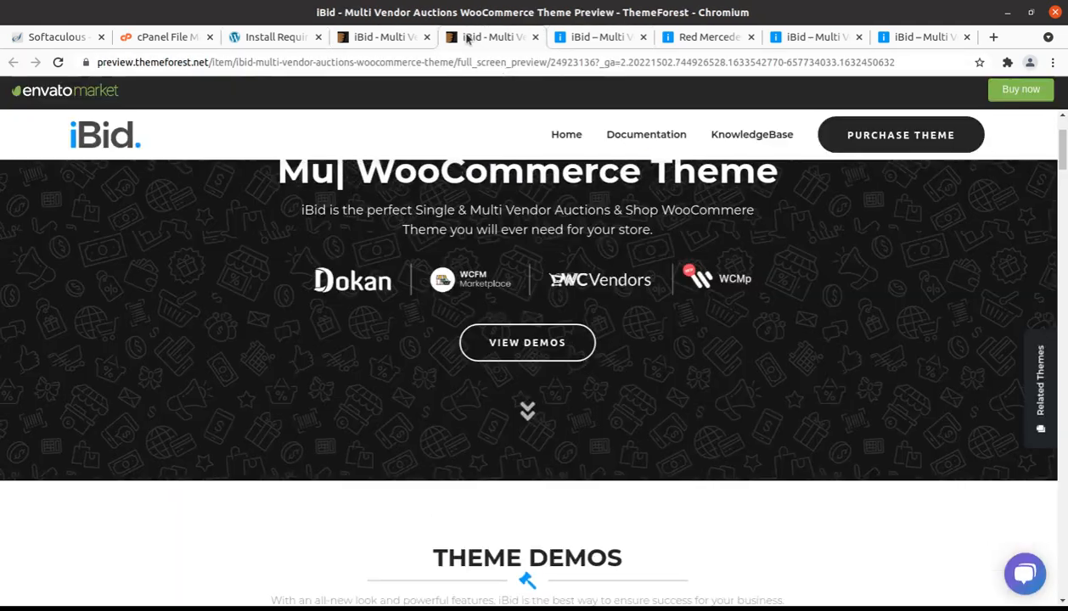
click(509, 344)
scroll(507, 362, down, 2)
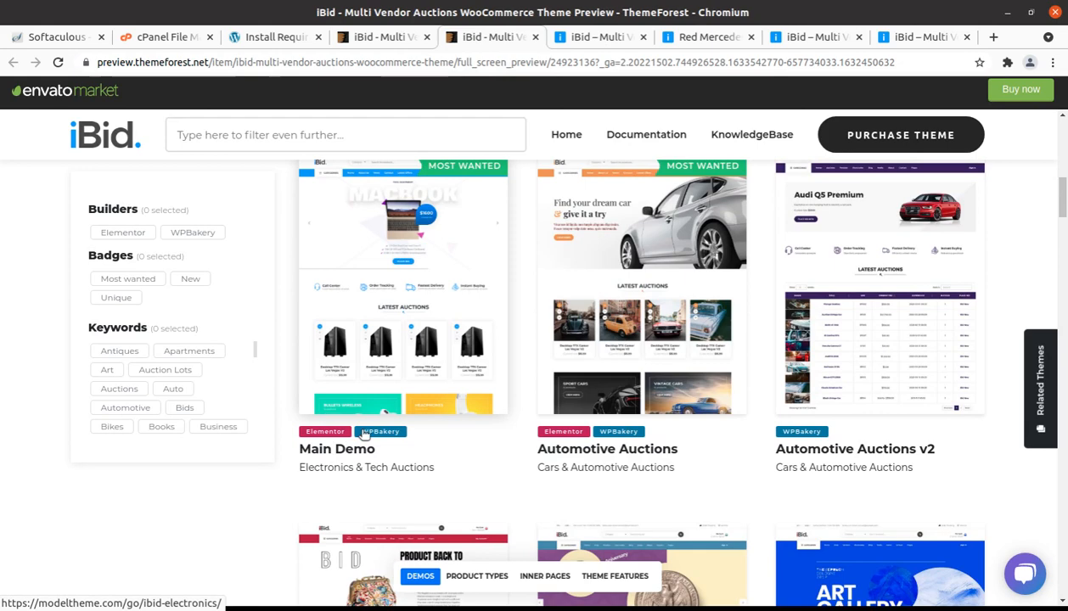
scroll(679, 280, down, 2)
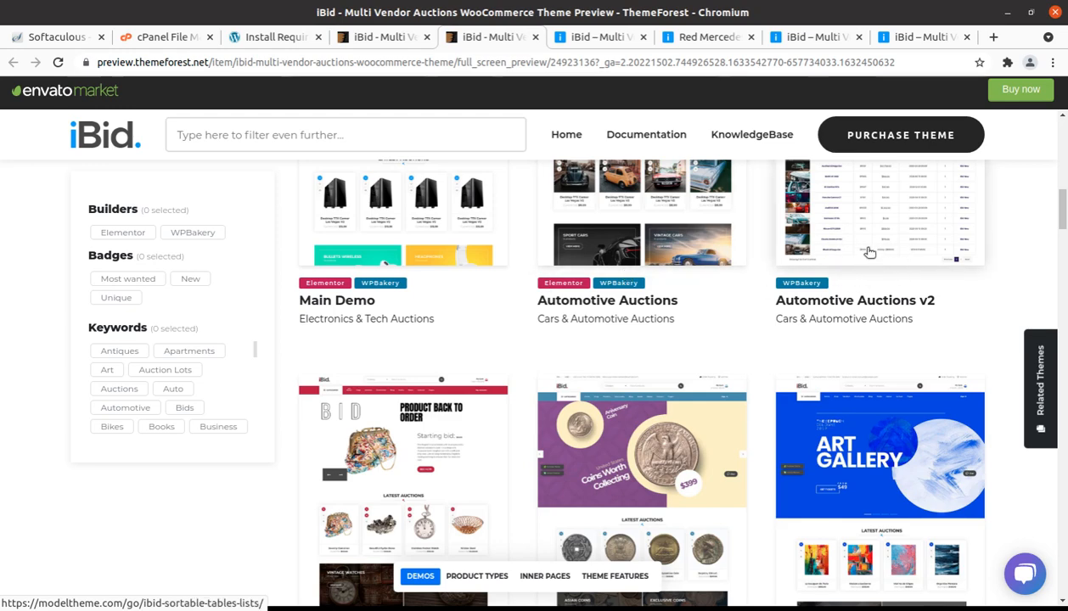
scroll(868, 251, down, 3)
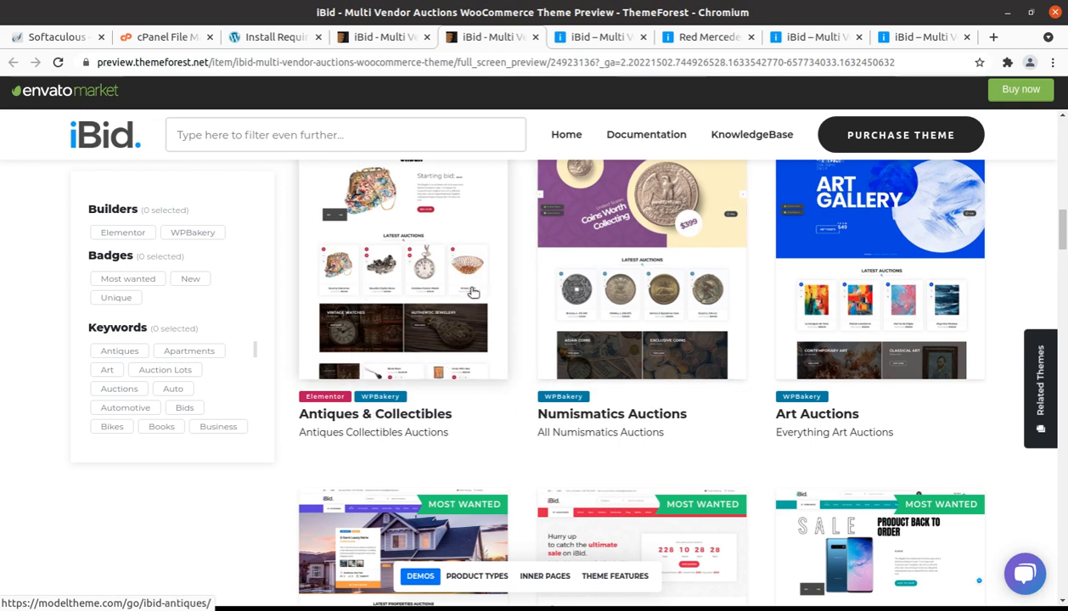
scroll(656, 358, down, 1)
scroll(656, 358, down, 4)
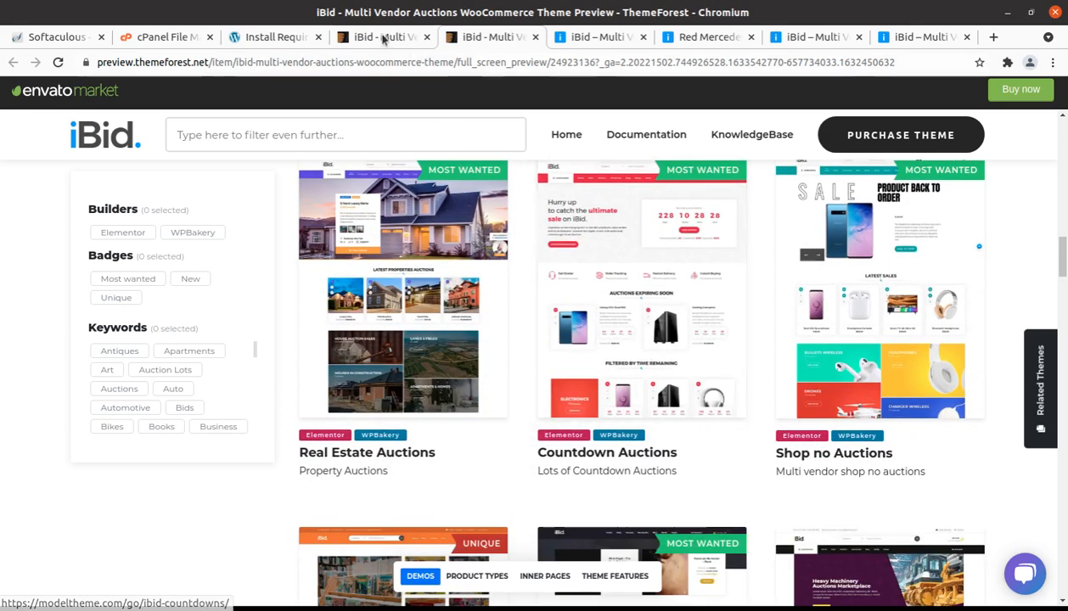
Step: Return to the WordPress plugin installation page and examine the multi-vendor options, including Dokan, WC Marketplace, WC Vendors and WCFM Marketplace
click(274, 42)
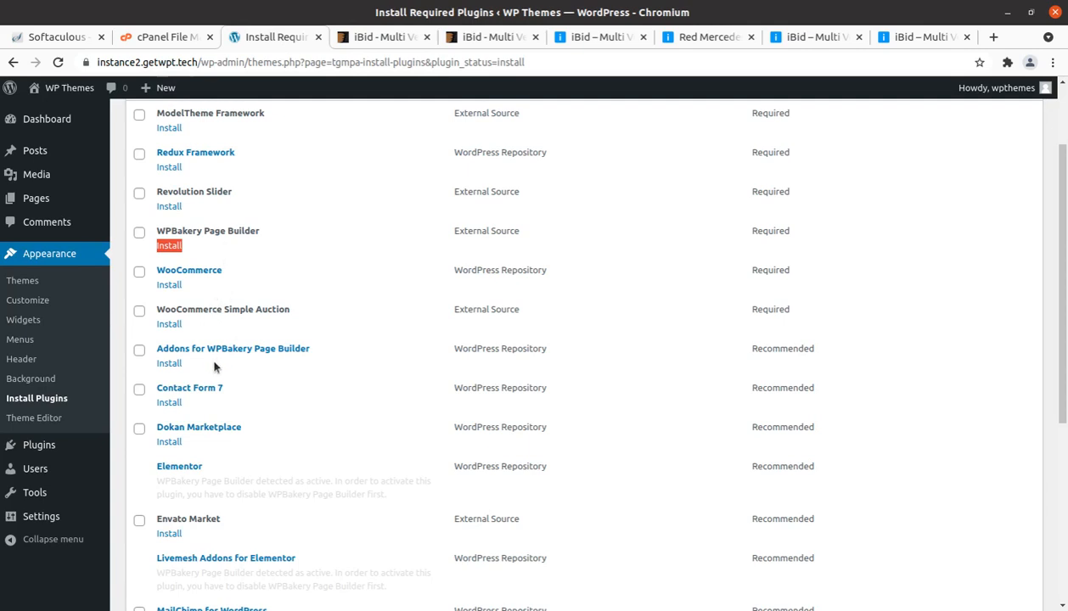
scroll(208, 403, down, 5)
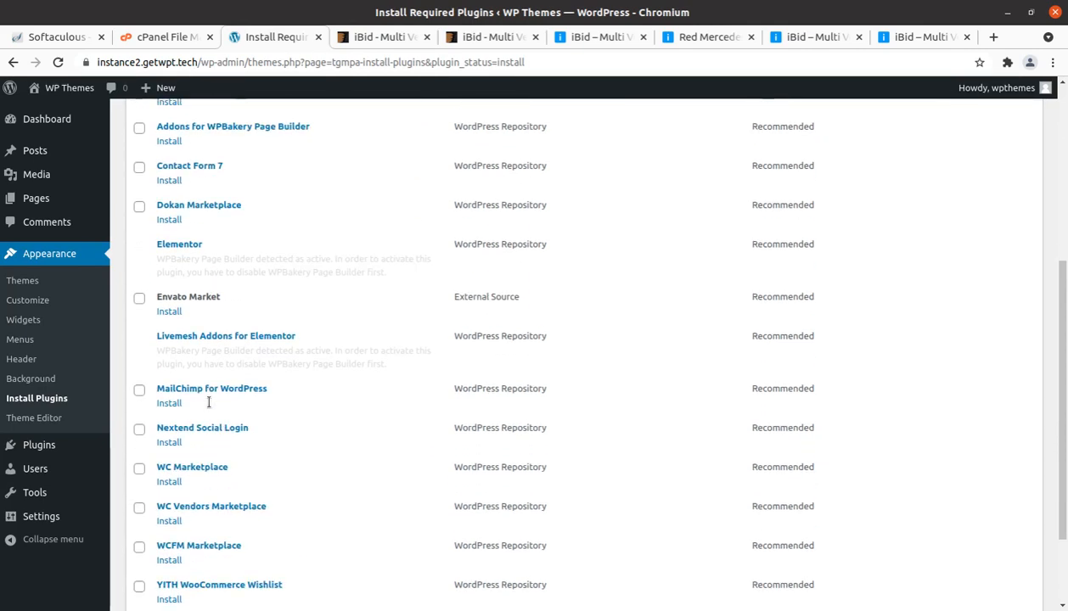
scroll(225, 215, up, 2)
drag(269, 298, 156, 279)
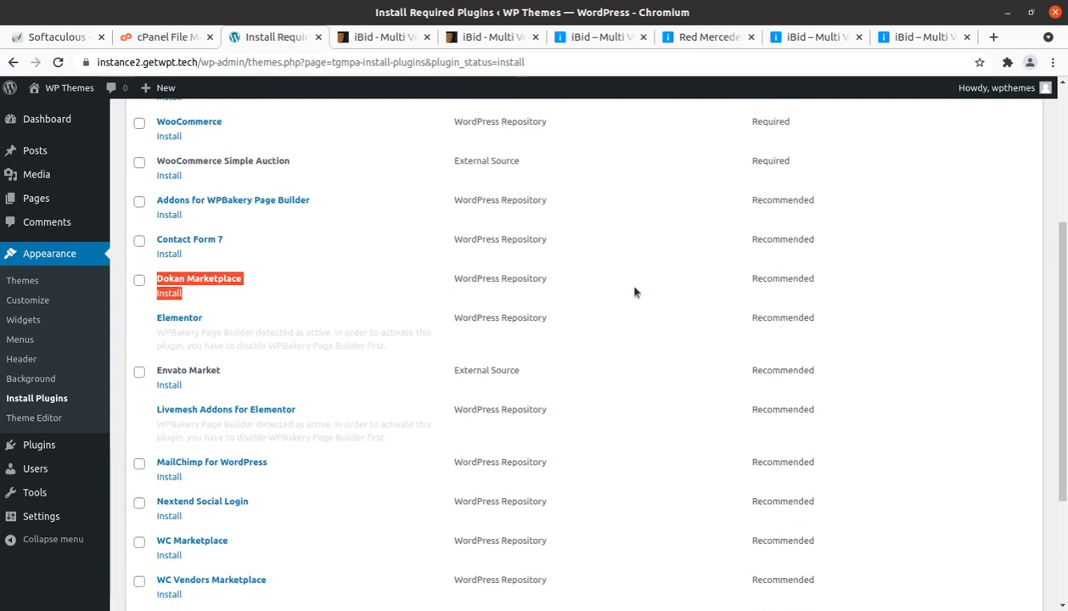
scroll(226, 394, down, 3)
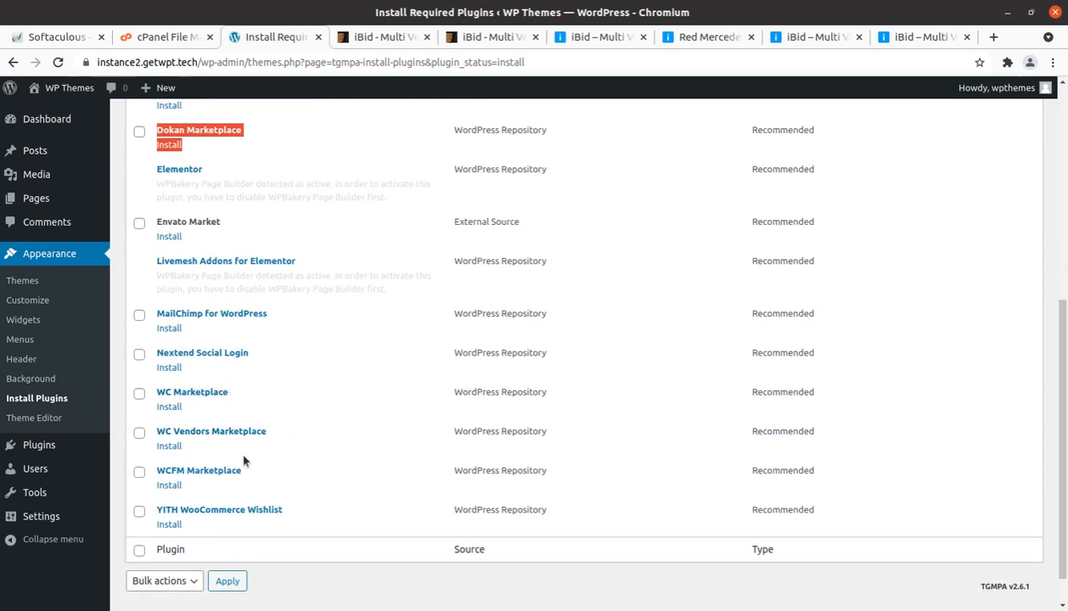
scroll(244, 461, up, 8)
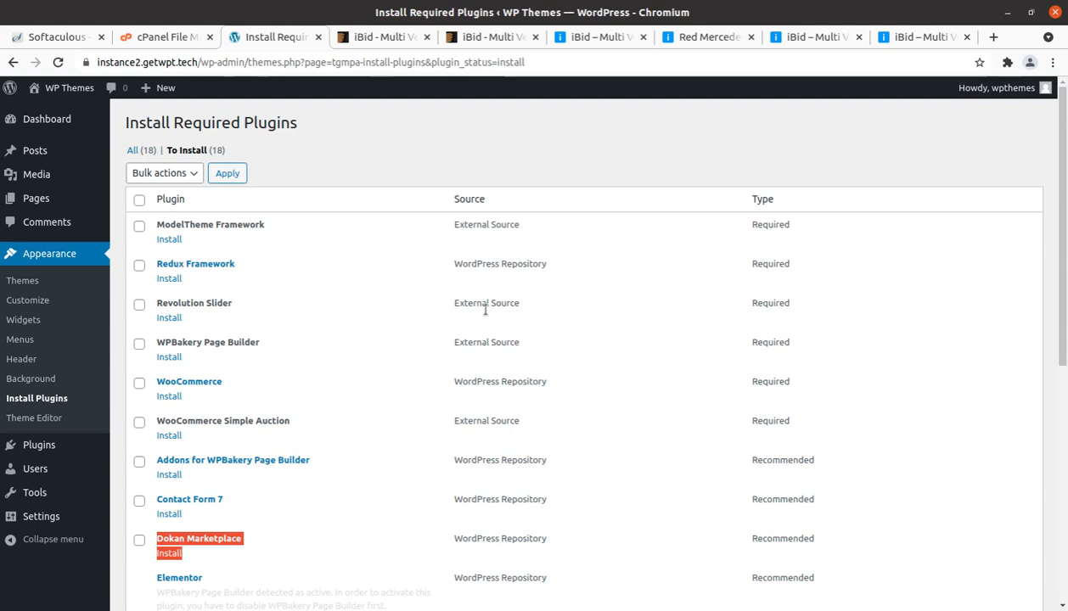
Step: Compare the required plugins with the recommended ones in the installation list
drag(788, 410, 385, 228)
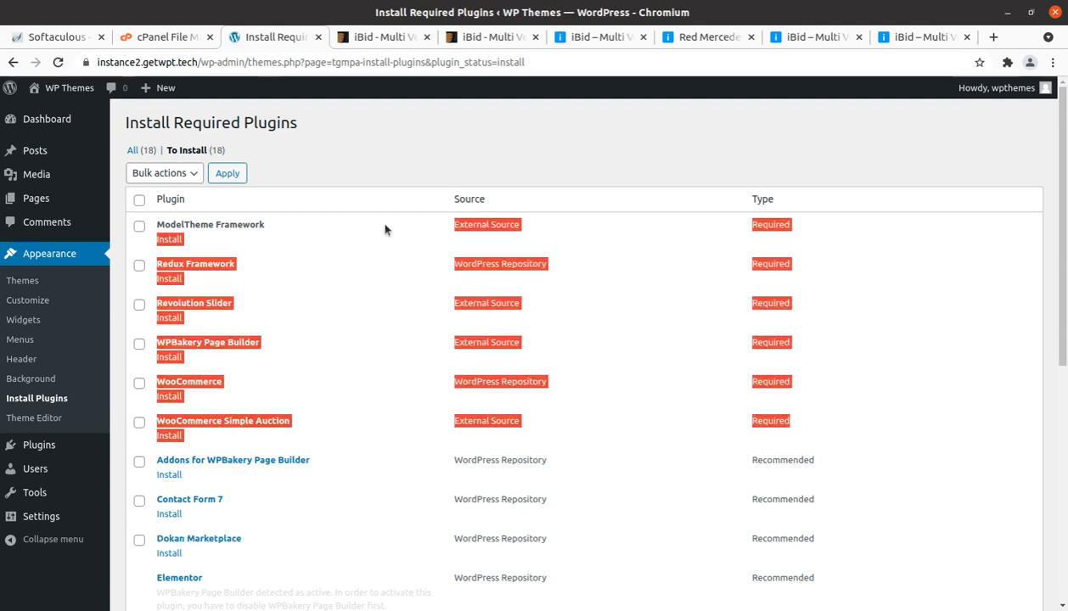
click(908, 386)
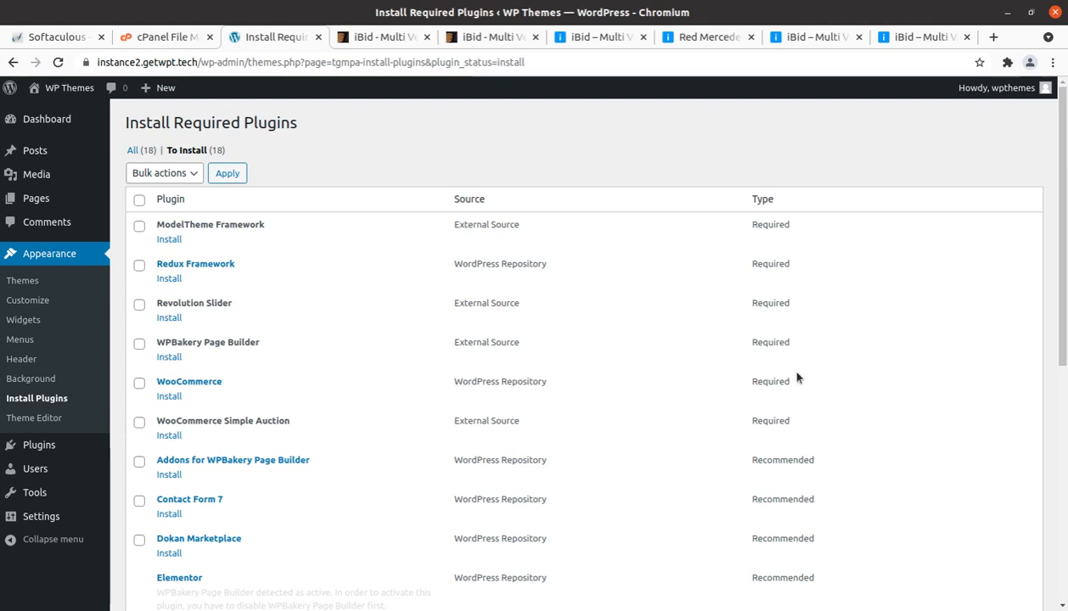
scroll(269, 427, down, 4)
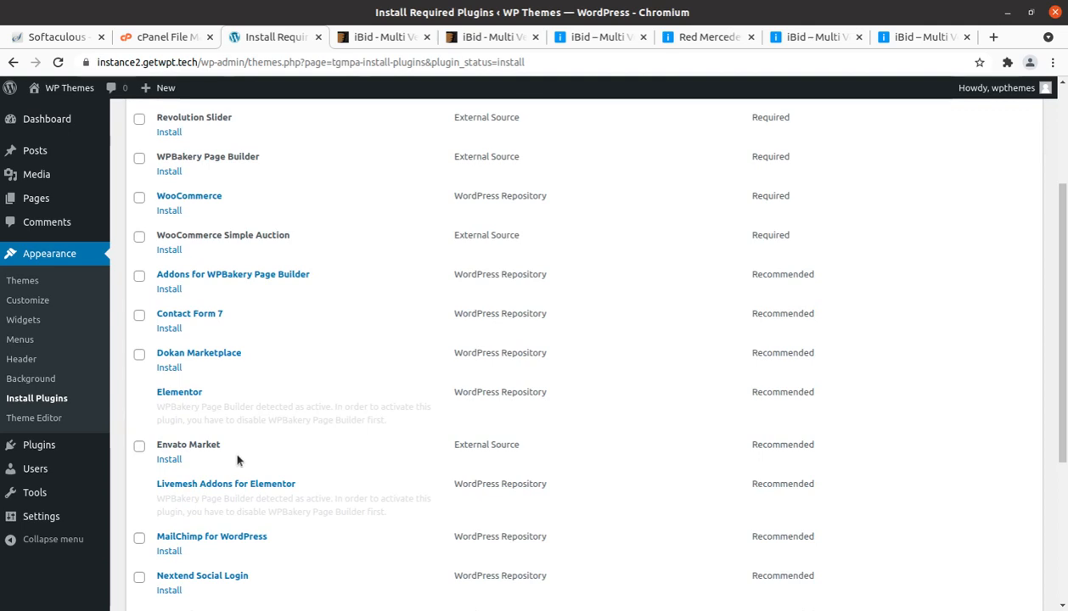
scroll(198, 374, up, 3)
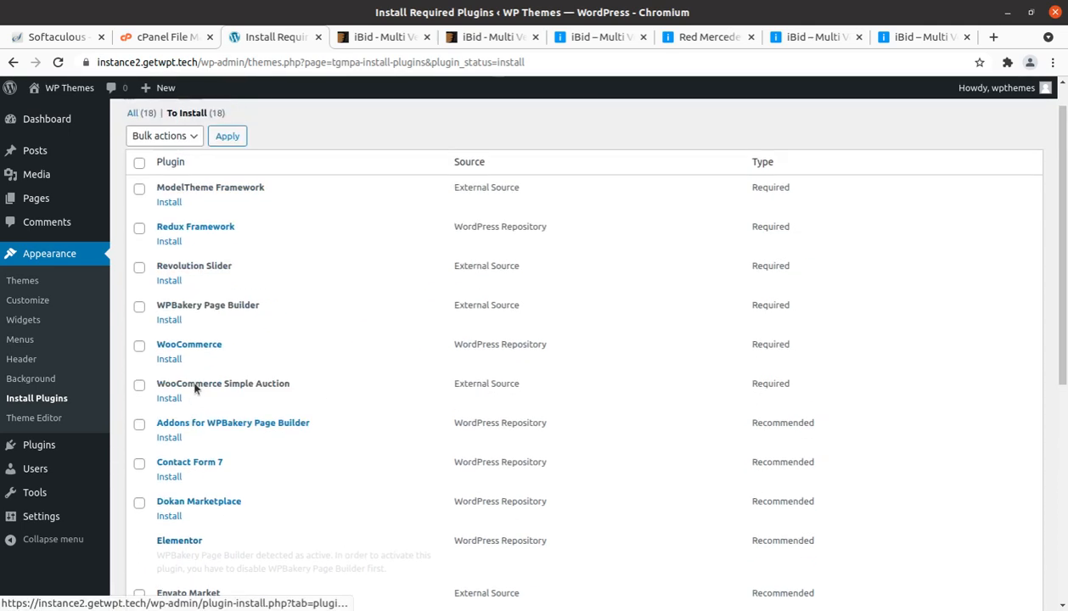
scroll(217, 297, down, 2)
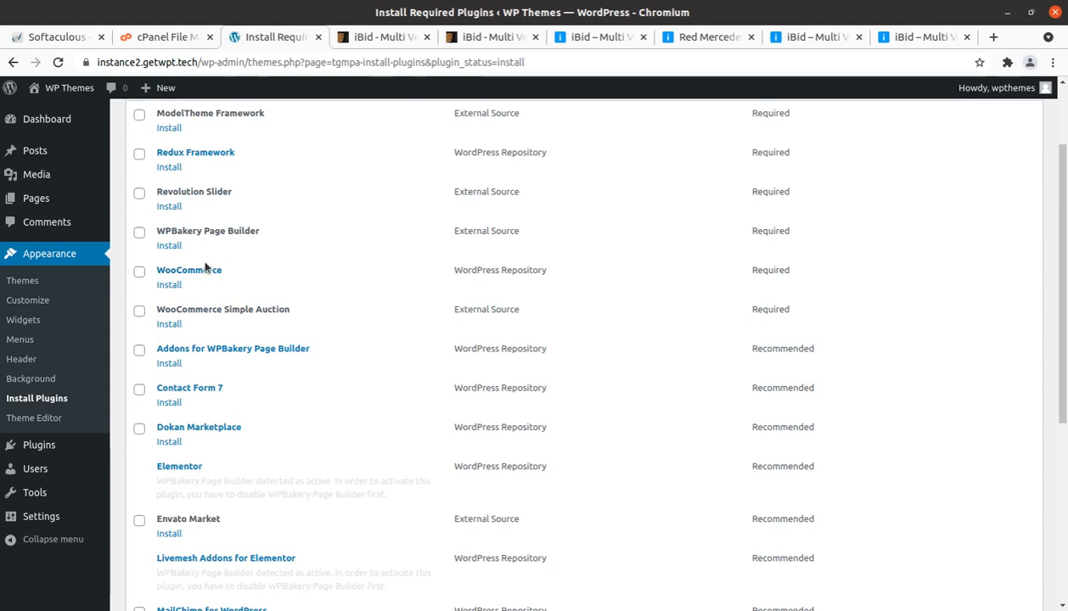
Step: Select all available plugins in the installation list except Envato Market
scroll(205, 268, up, 2)
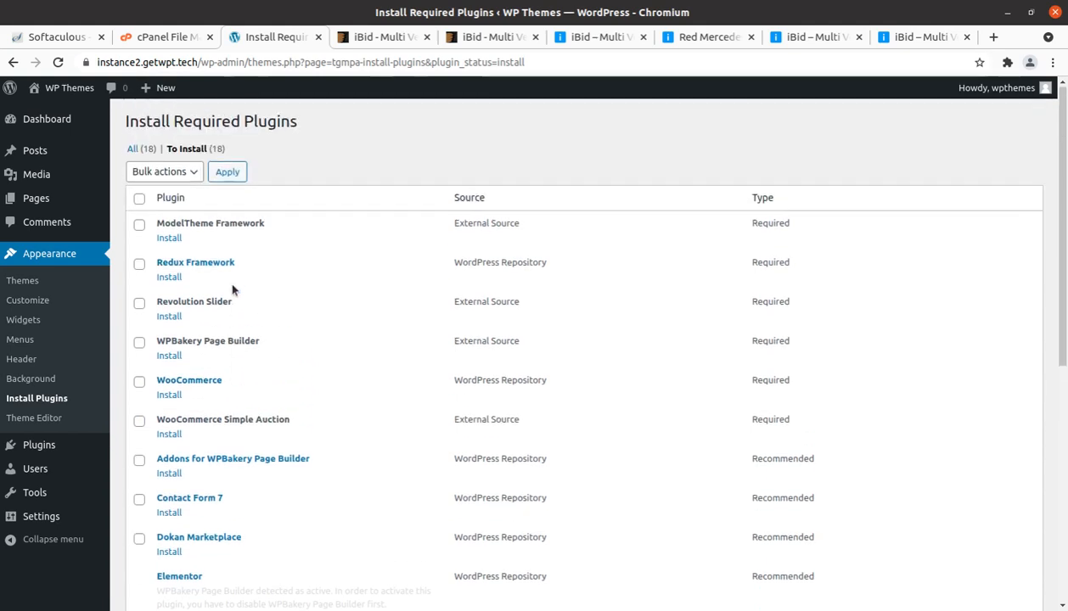
click(138, 201)
scroll(216, 424, down, 3)
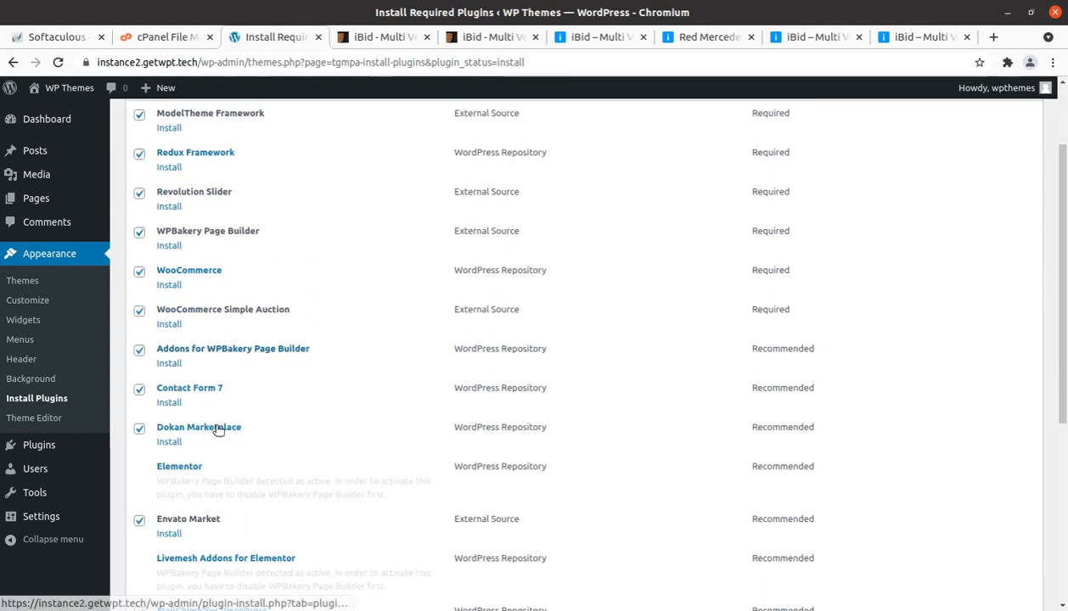
click(139, 522)
scroll(176, 491, up, 3)
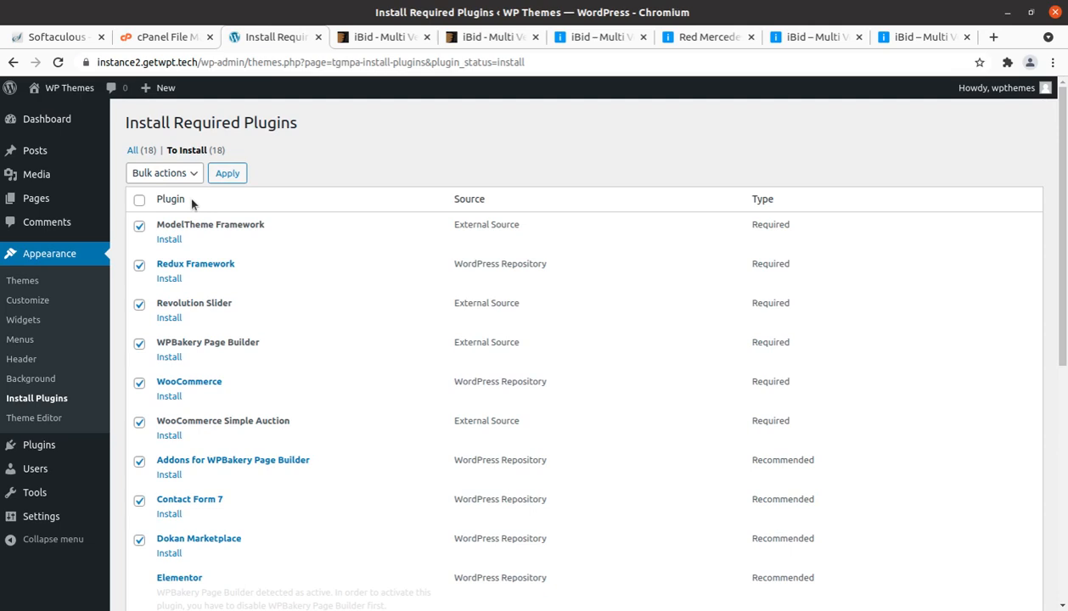
Step: Install all selected plugins in bulk and review the installation results for each one
click(171, 174)
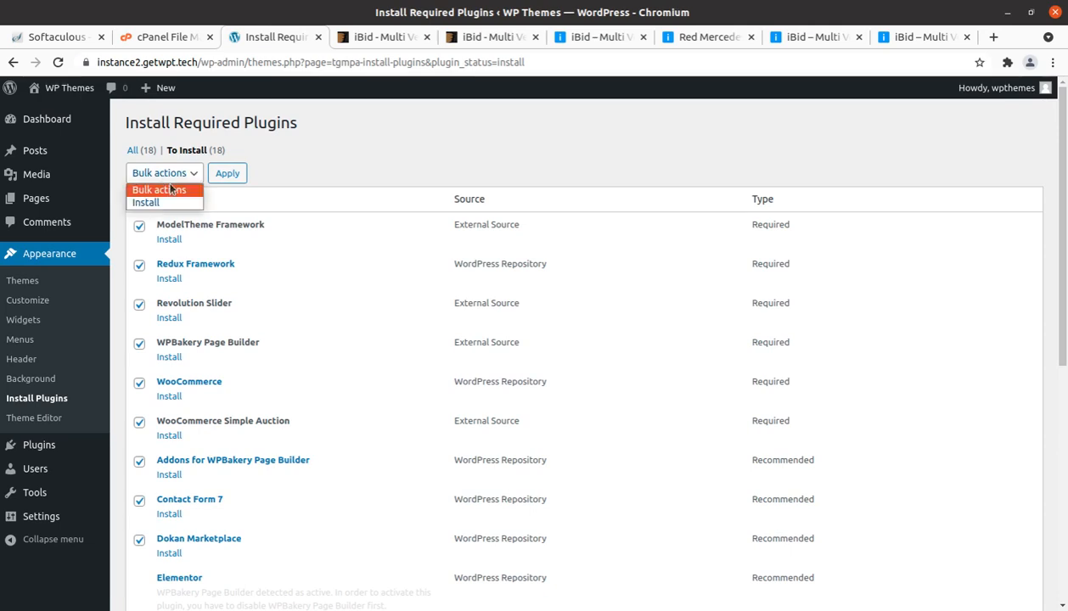
click(166, 202)
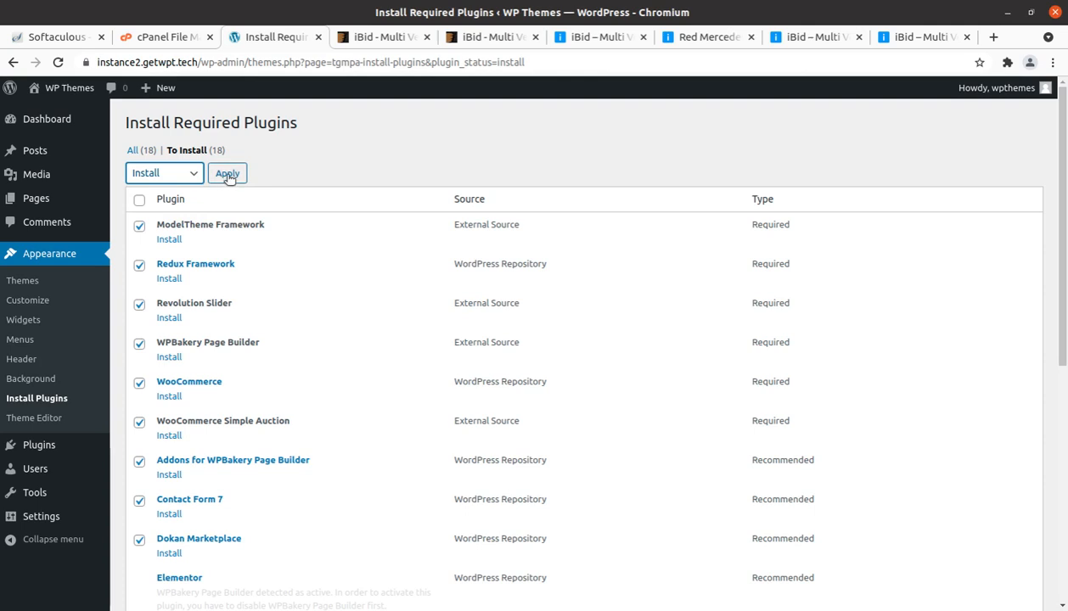
click(227, 174)
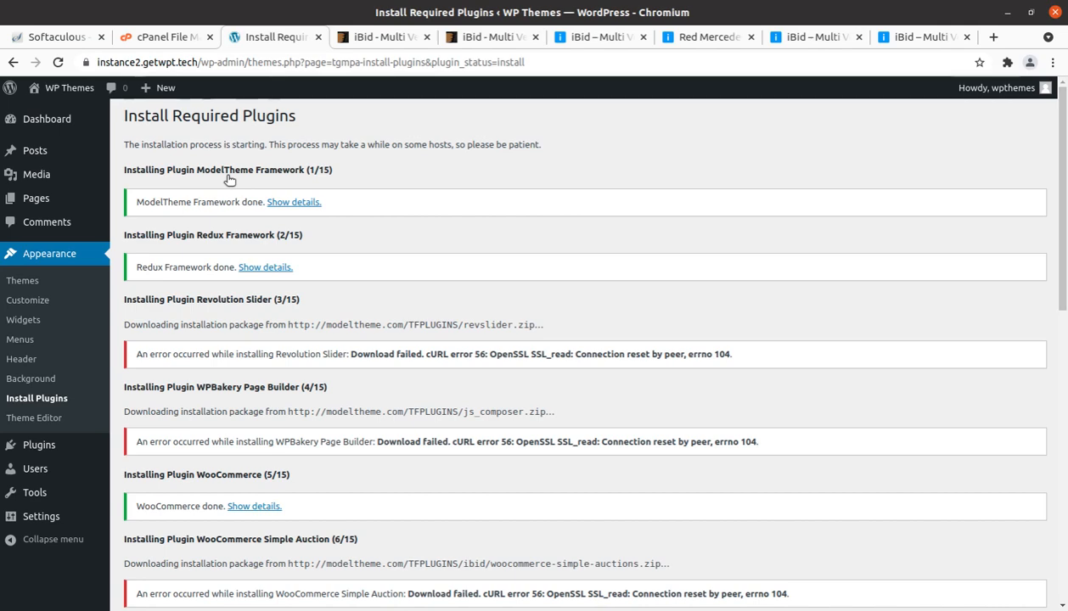
scroll(322, 409, down, 1)
scroll(321, 408, down, 6)
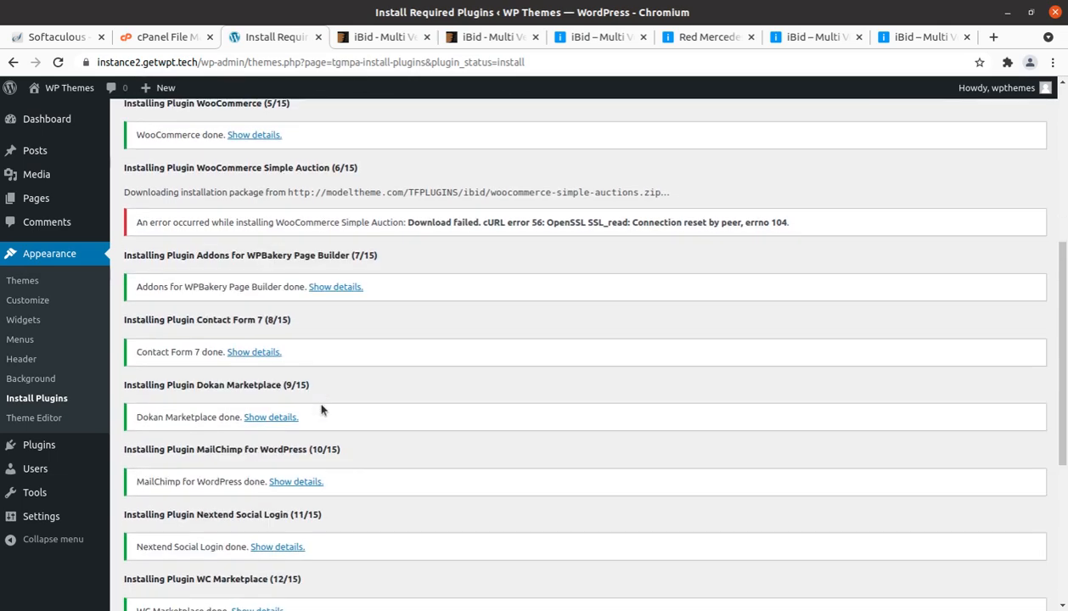
scroll(320, 408, up, 7)
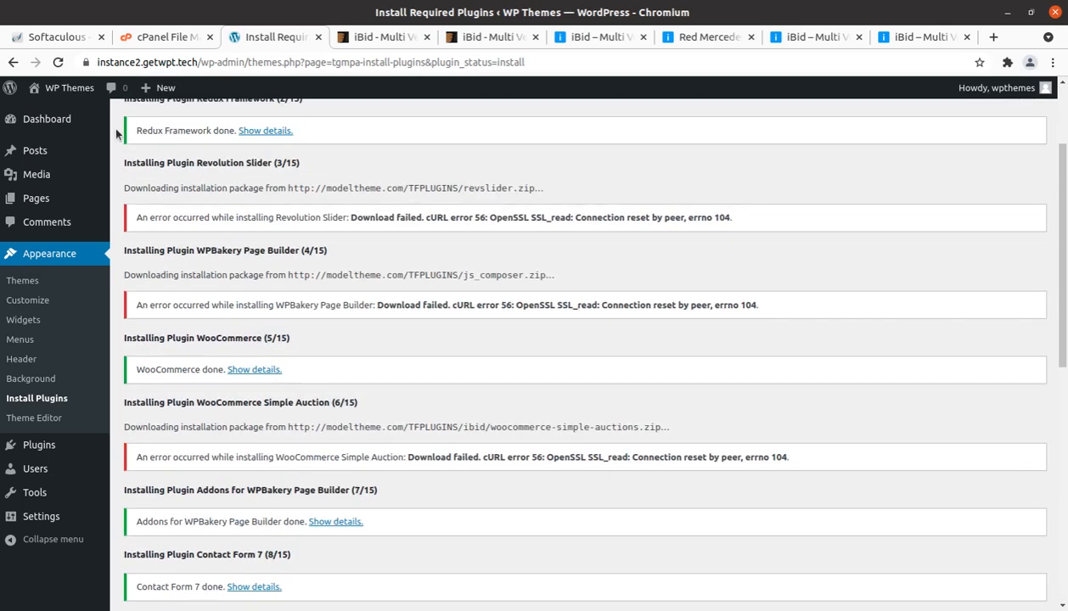
Step: Refresh the plugin list, try to install Revolution Slider on its own, and return to the required plugins installer
click(58, 62)
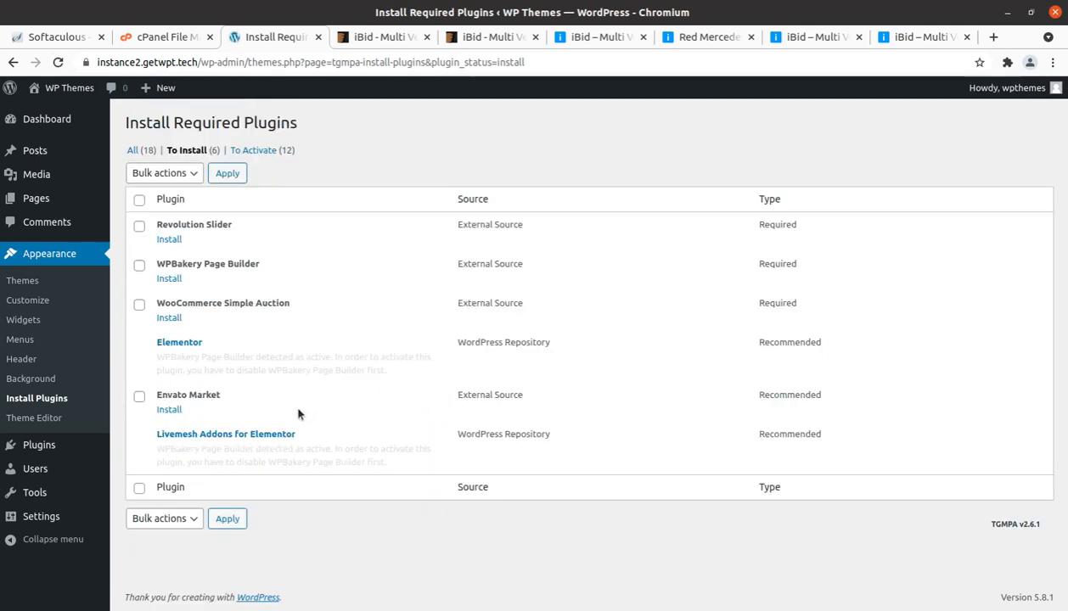
click(163, 243)
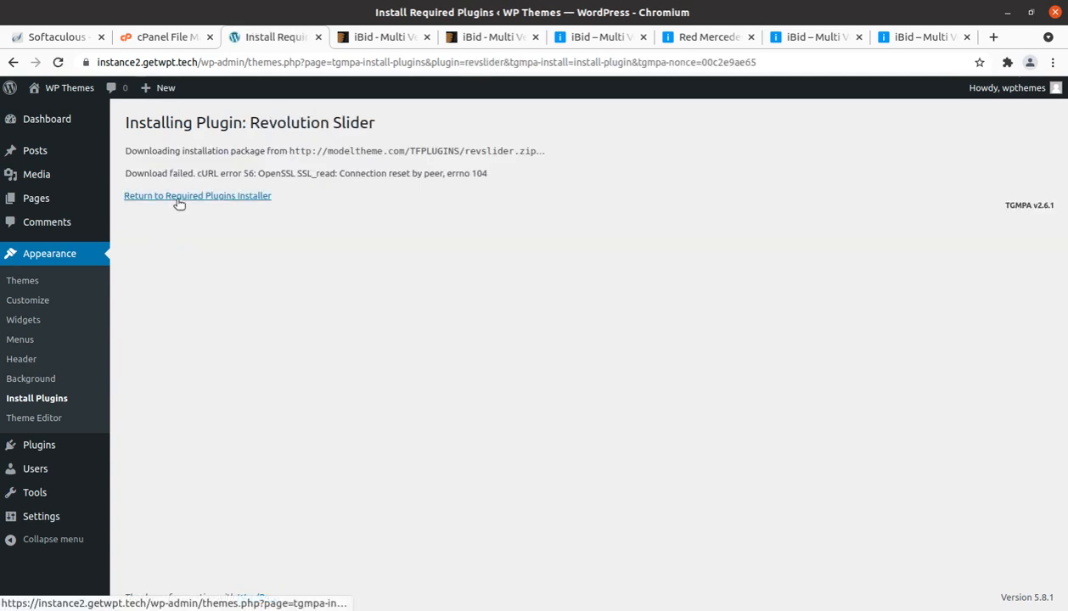
click(179, 199)
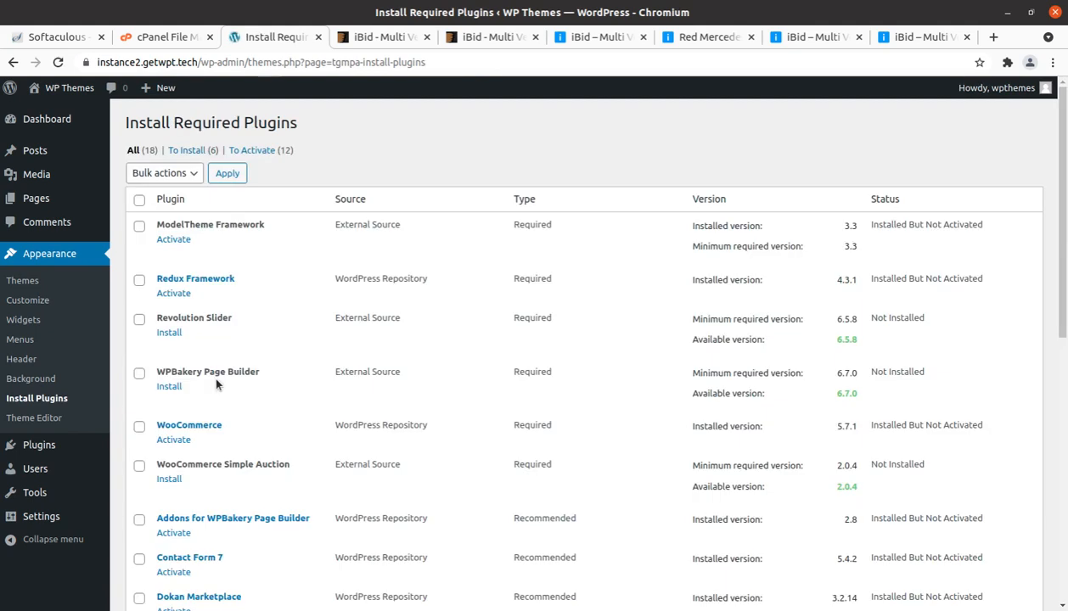
Step: Select ModelTheme Framework, Redux Framework, WooCommerce, Addons for WPBakery Page Builder, Contact Form 7 and Dokan Marketplace in the plugin list
click(140, 227)
click(139, 279)
scroll(146, 405, down, 1)
click(138, 388)
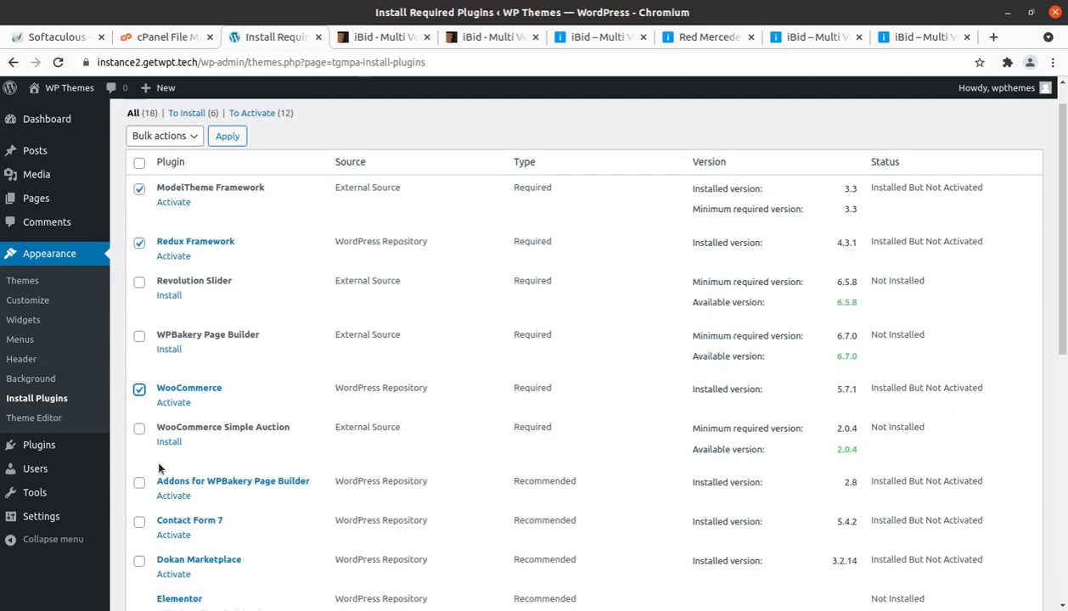
scroll(159, 471, down, 3)
click(139, 372)
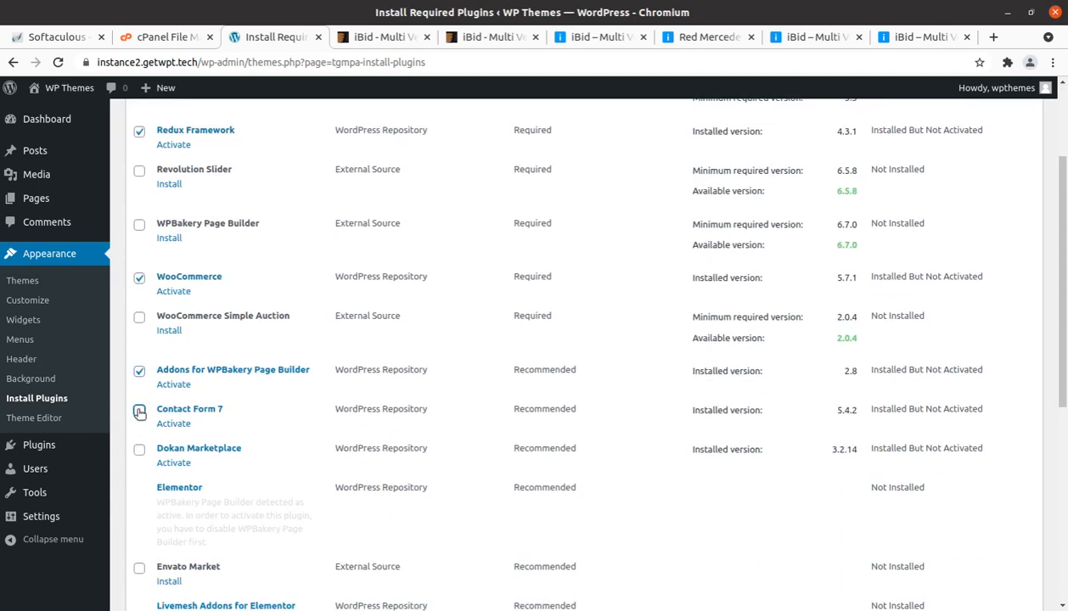
click(139, 411)
click(138, 449)
Step: Add MailChimp for WordPress, Nextend Social Login, WC Marketplace, WC Vendors Marketplace, WCFM Marketplace and YITH WooCommerce Wishlist to the selection
scroll(148, 458, down, 3)
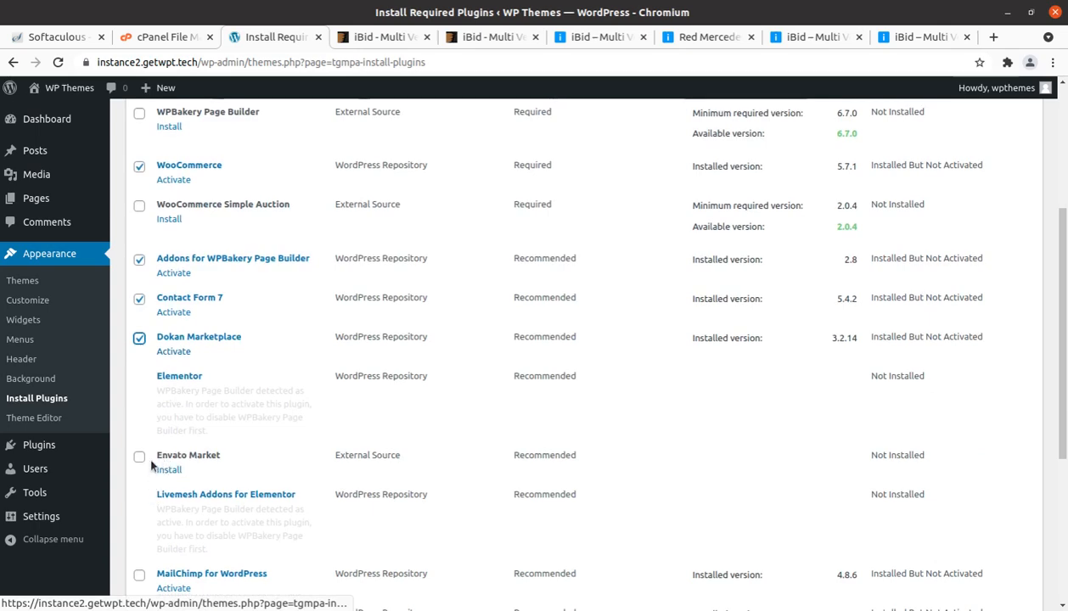
scroll(151, 464, down, 4)
click(139, 426)
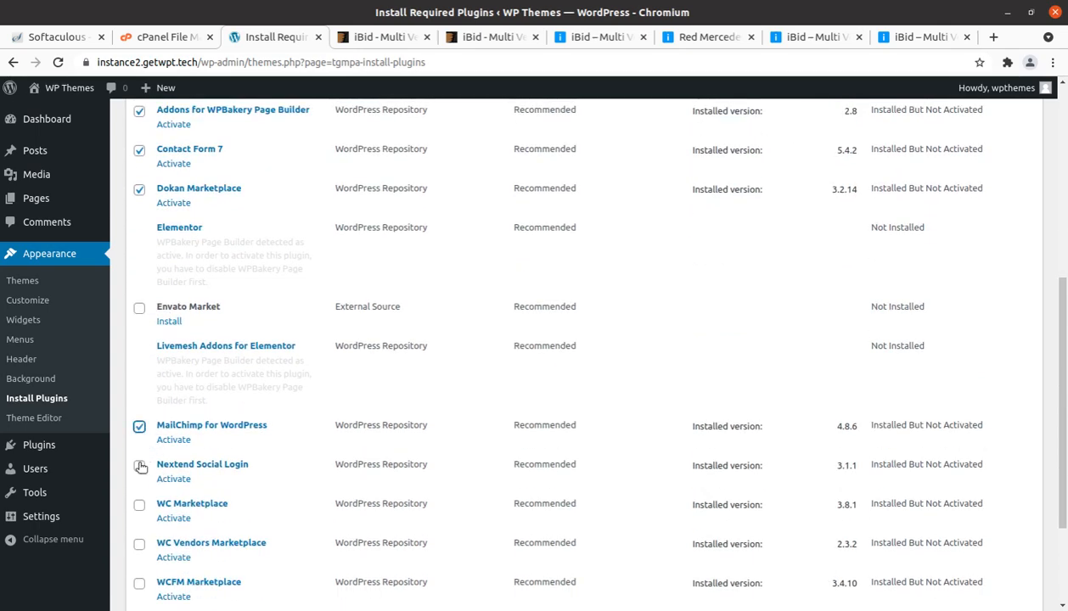
click(139, 465)
click(139, 505)
scroll(141, 507, down, 3)
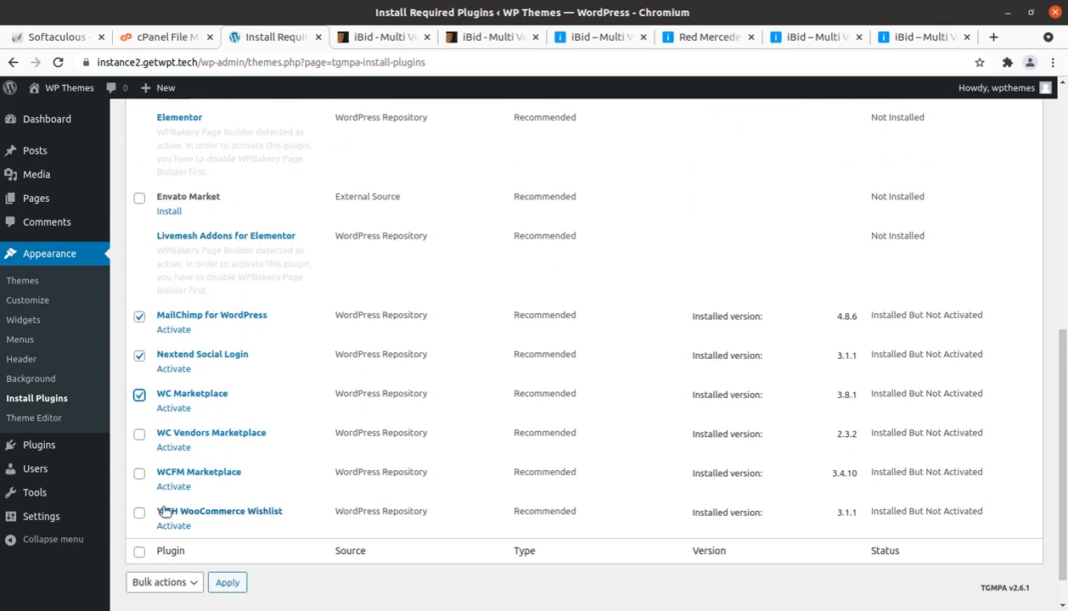
click(140, 433)
click(140, 472)
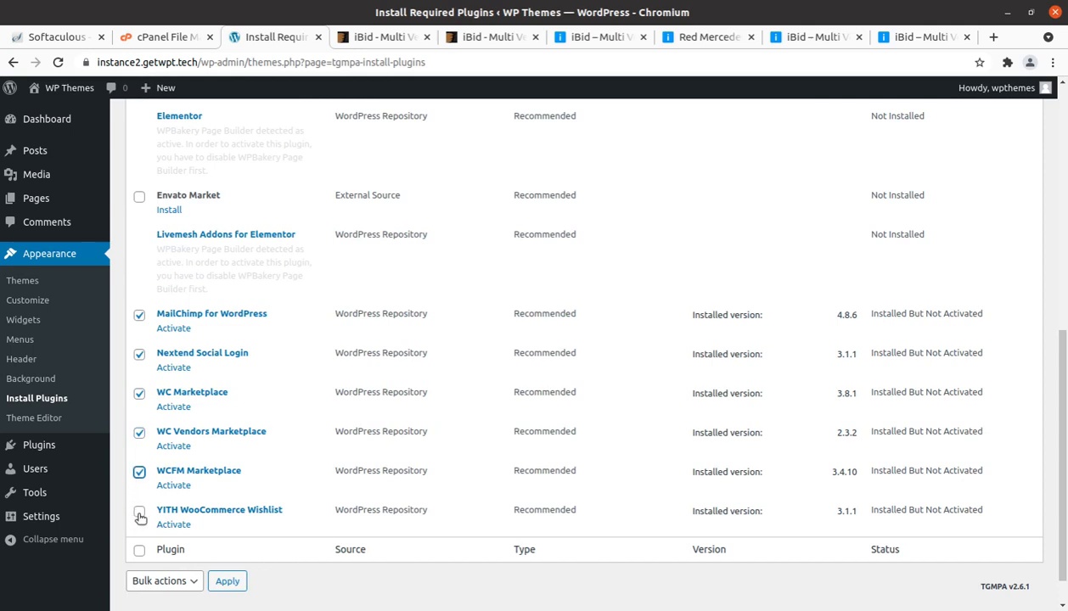
click(139, 513)
Step: Activate the selected plugins in bulk and open the site's Plugins page
click(154, 582)
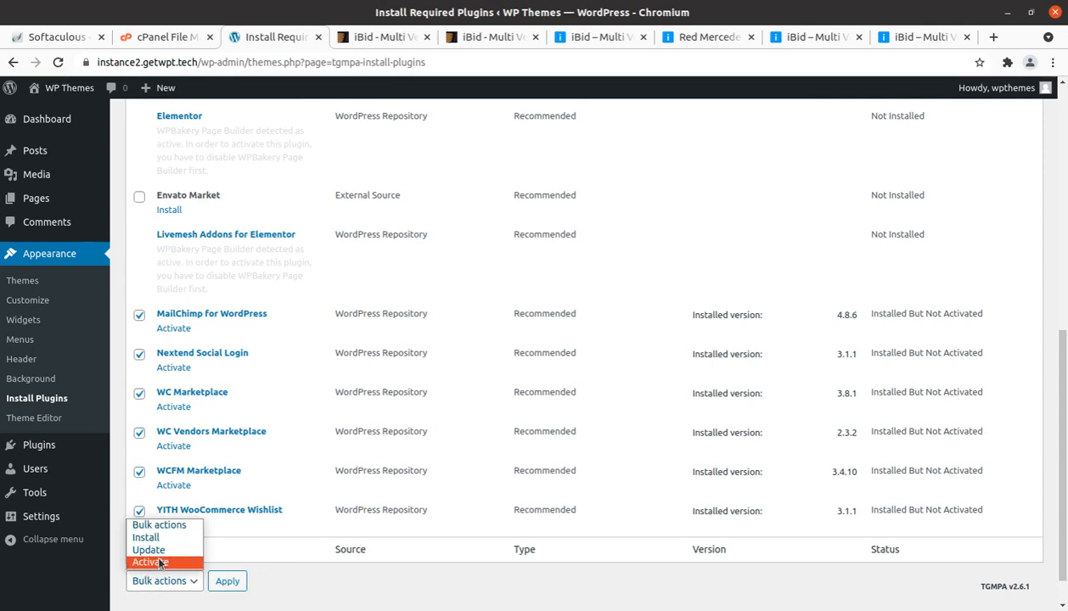
click(151, 562)
click(225, 583)
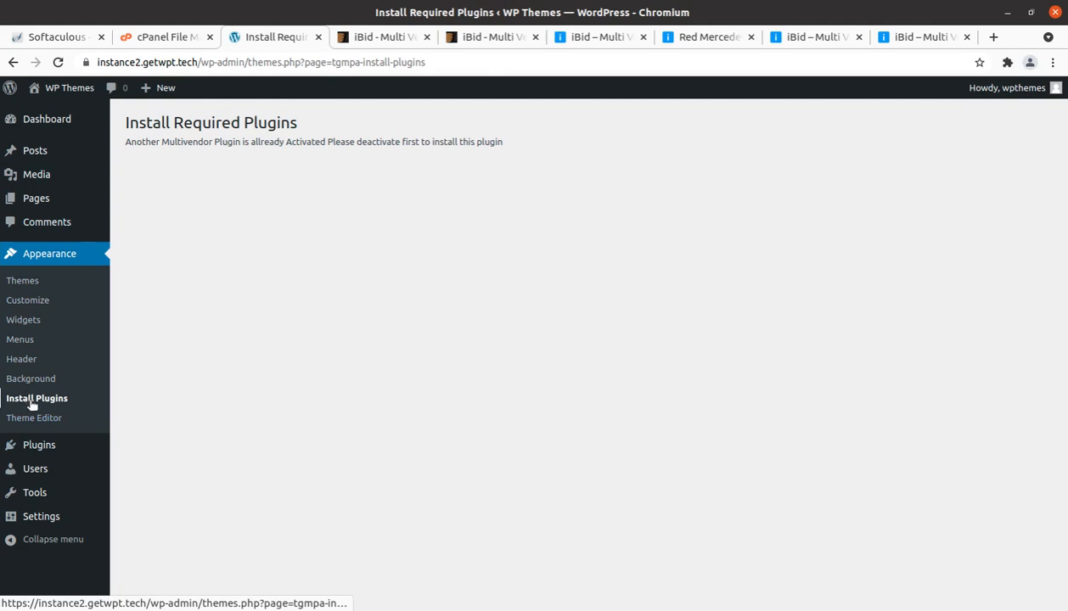
click(38, 442)
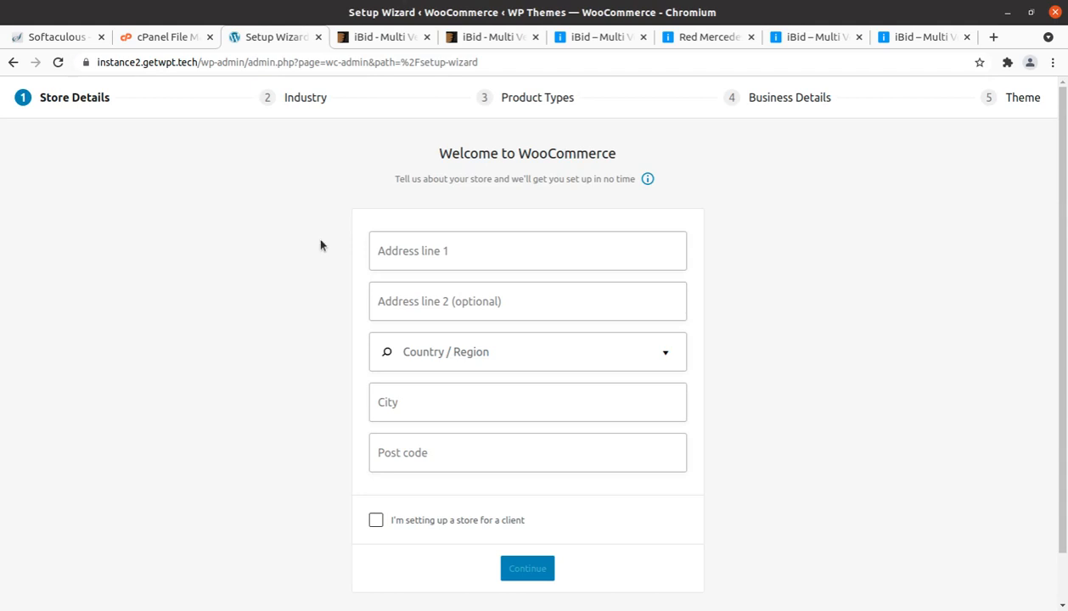
Step: Fill in the store's first address line and set its country and region to India — Andhra Pradesh
click(398, 252)
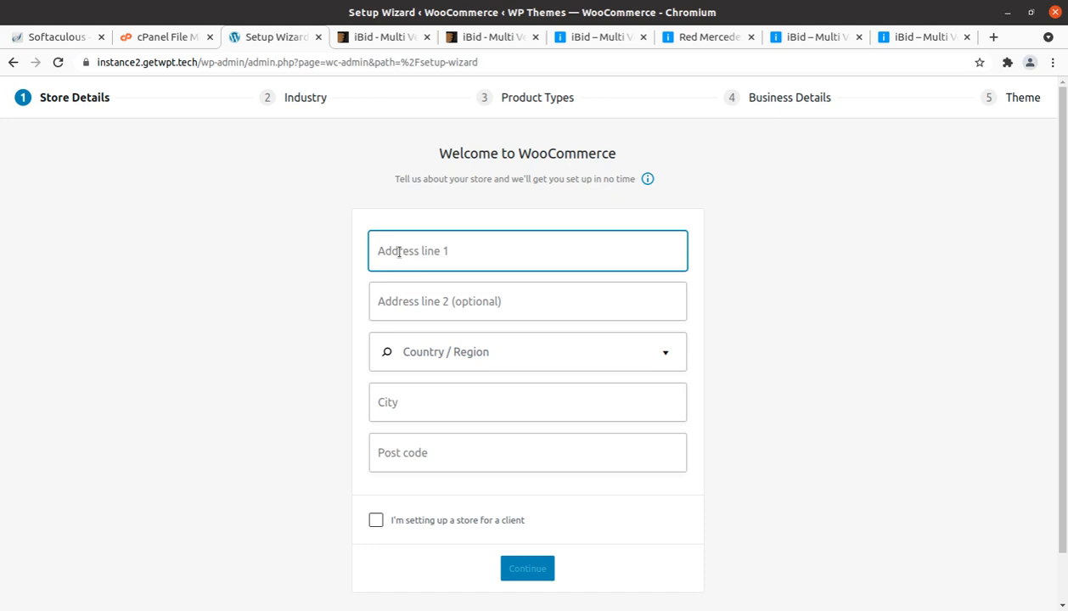
text(addr)
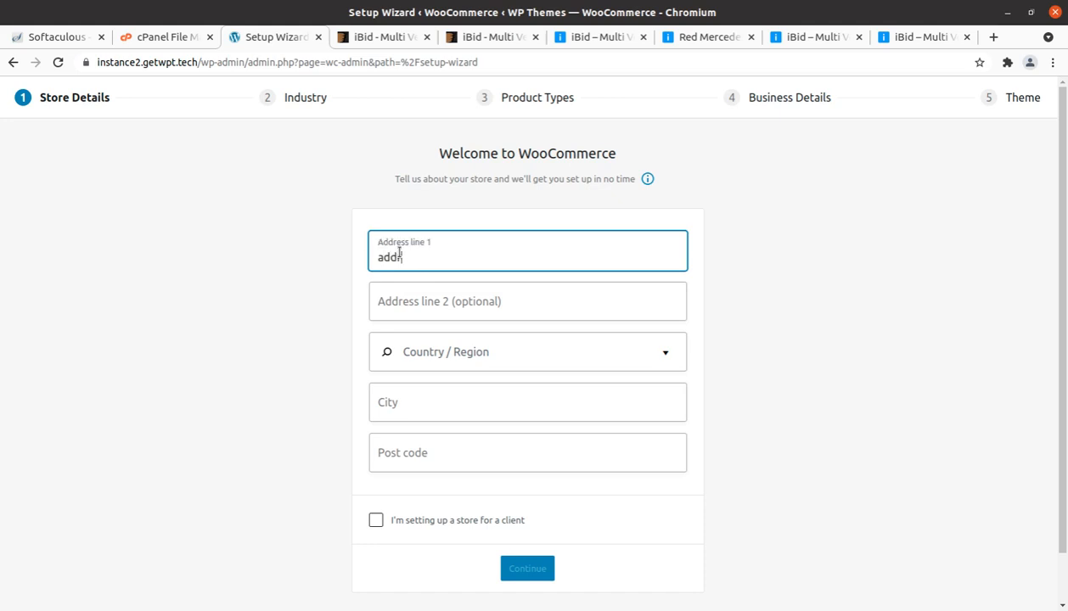
key(Tab)
key(Tab)
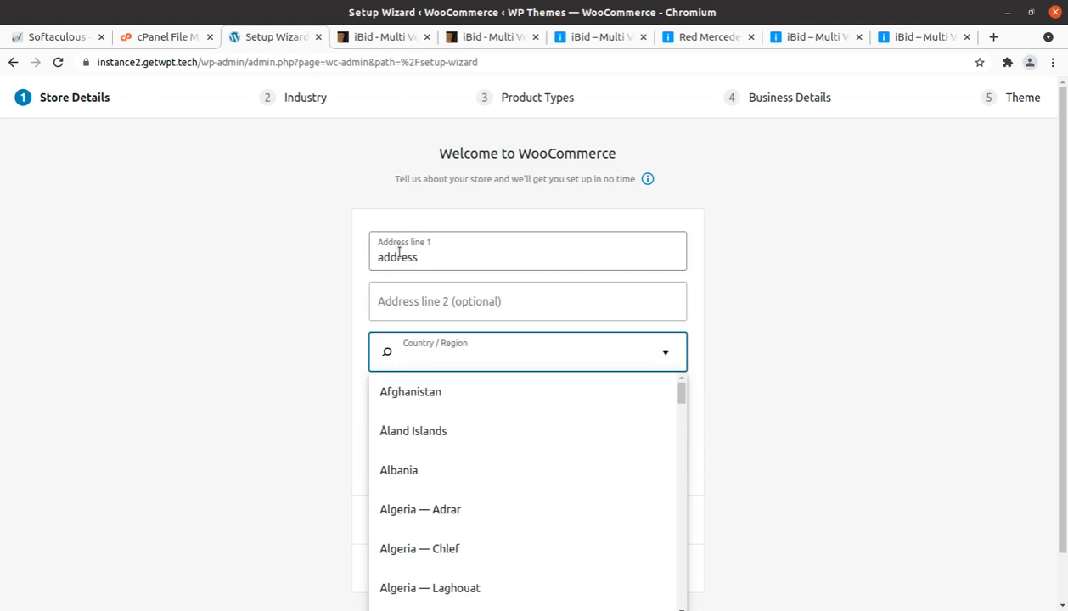
text(india)
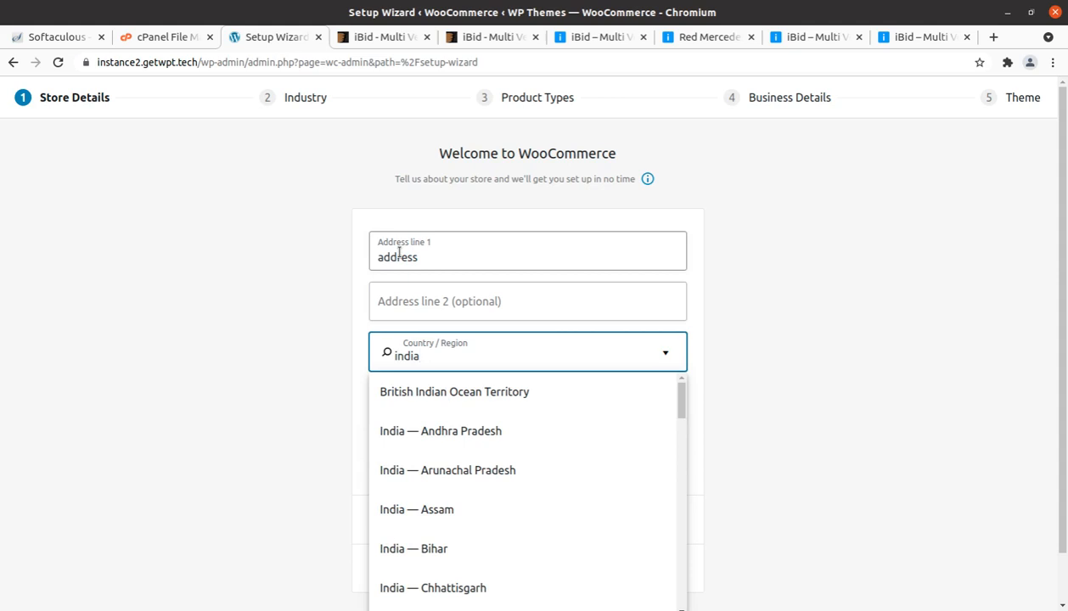
click(434, 427)
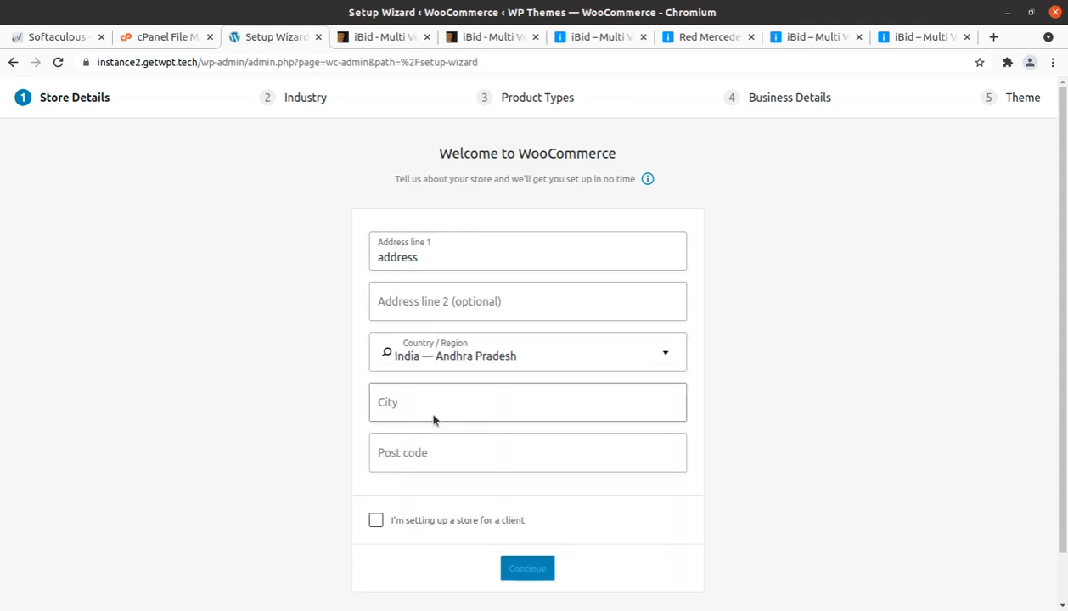
Step: Enter the store's city and post code, submit the store details, and decline WooCommerce usage tracking
click(407, 401)
text(ni)
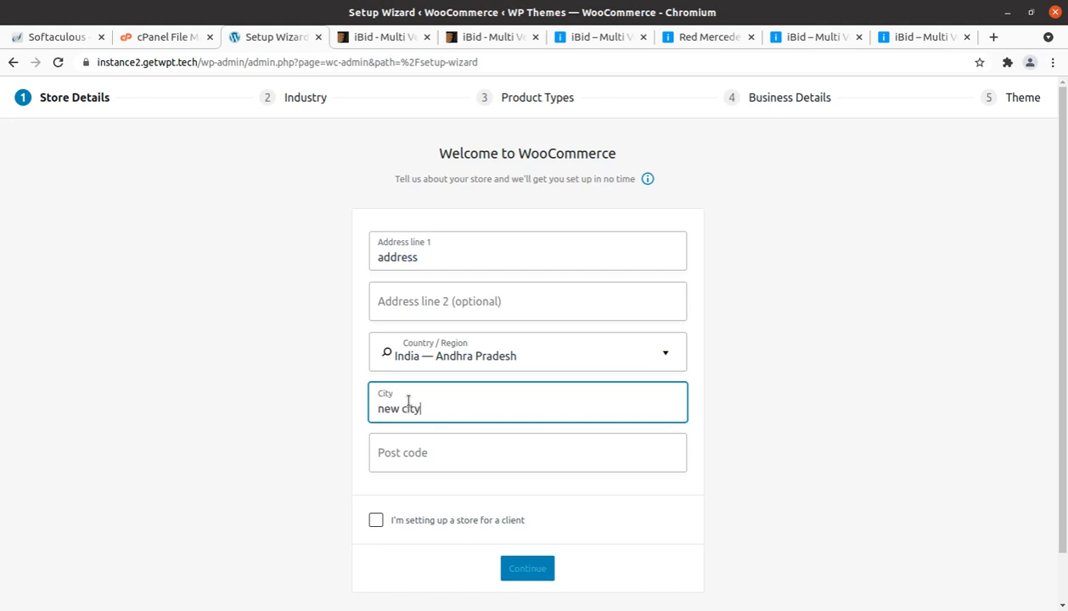
key(Tab)
text(1)
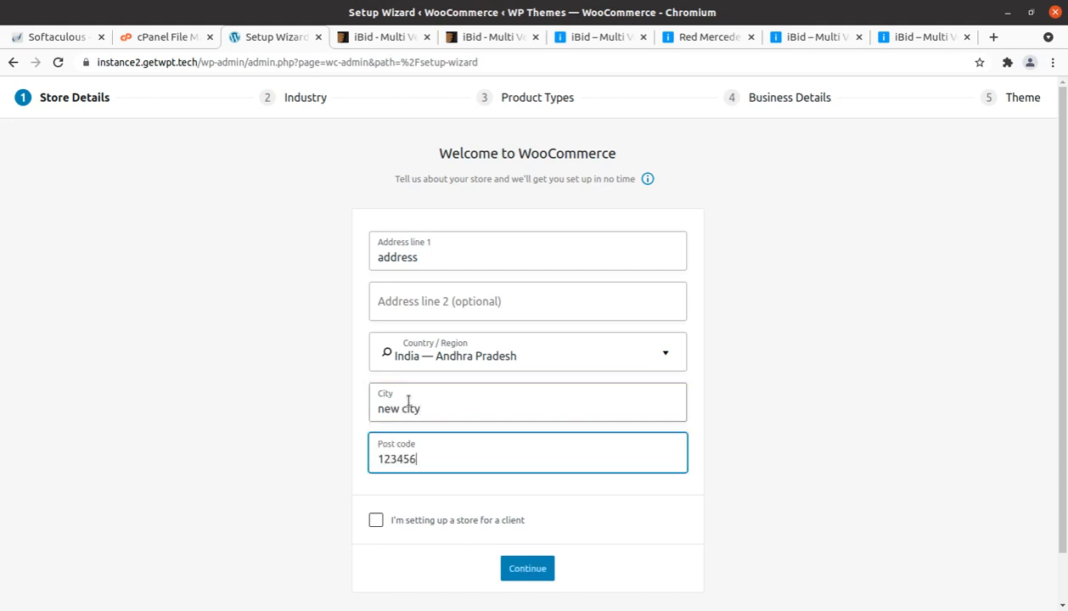
click(539, 573)
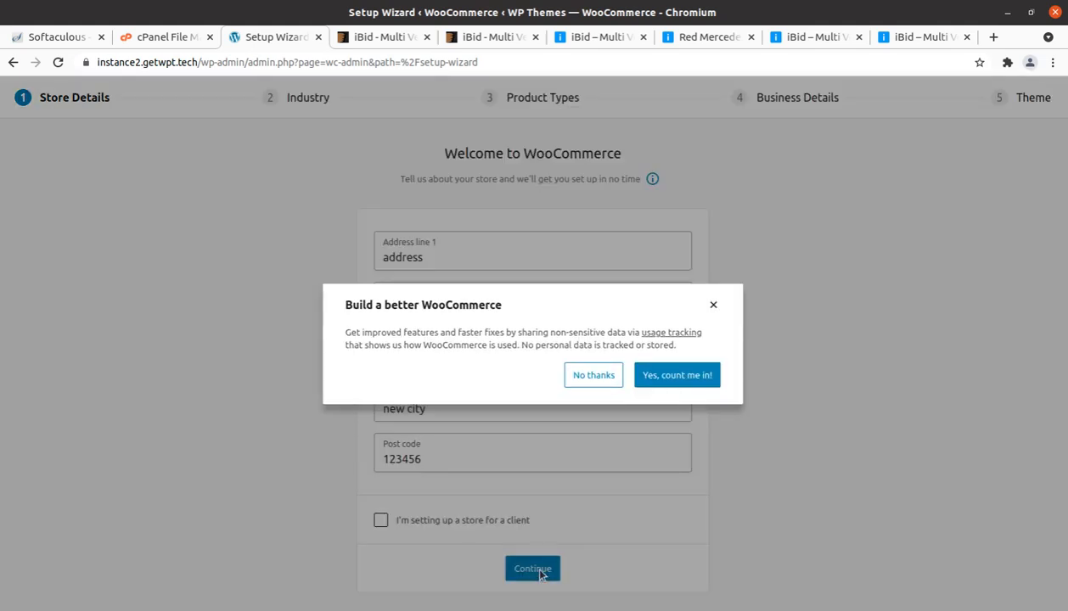
click(594, 376)
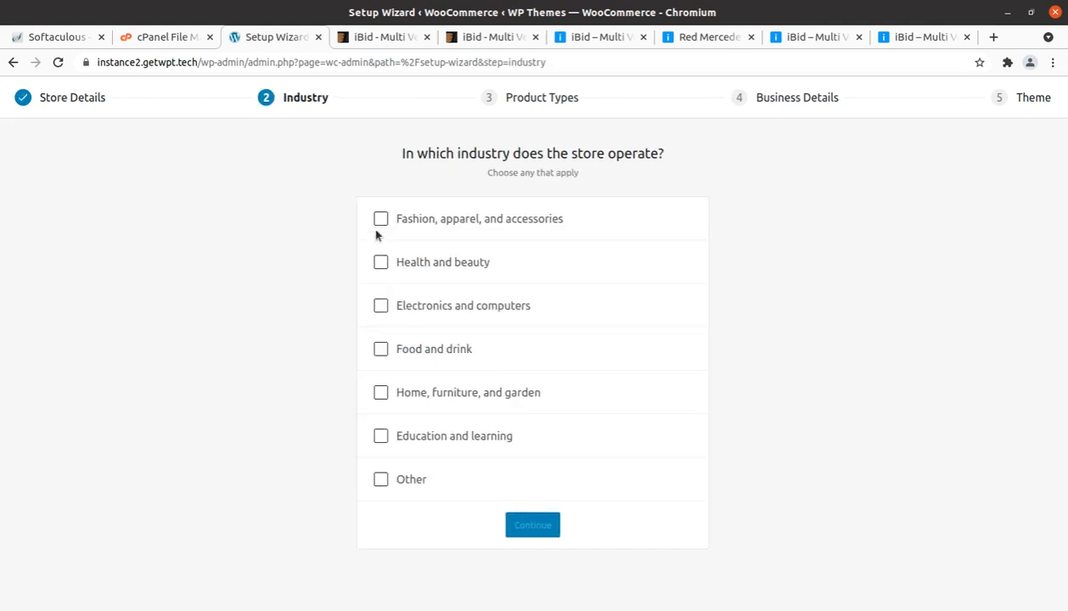
Step: Choose Fashion, apparel, and accessories plus Health and beauty as industries, and proceed with Physical products as the product type
click(380, 221)
click(380, 262)
click(524, 519)
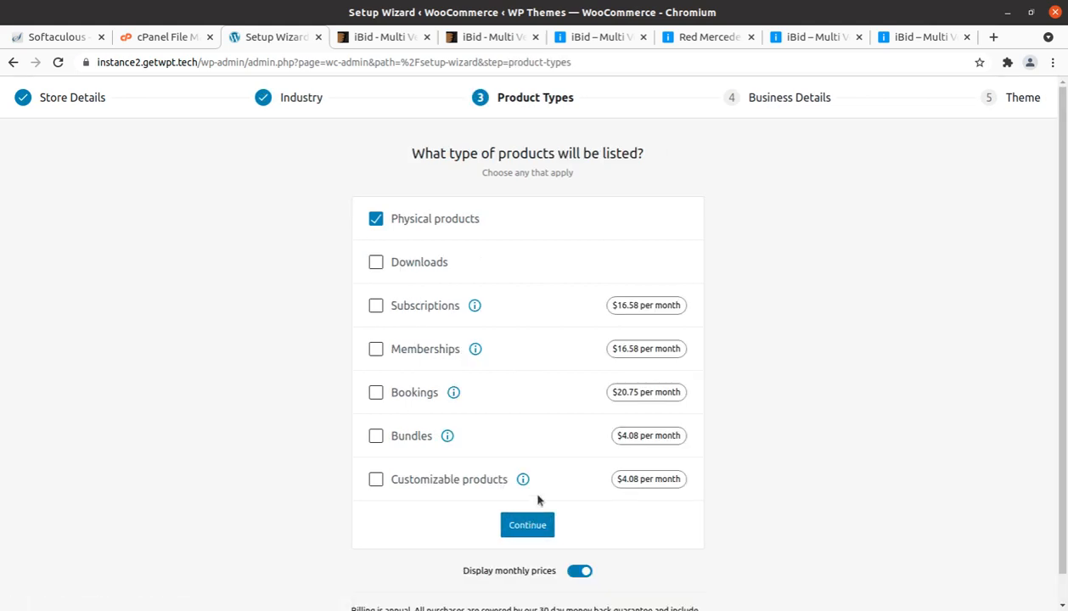
scroll(609, 444, down, 1)
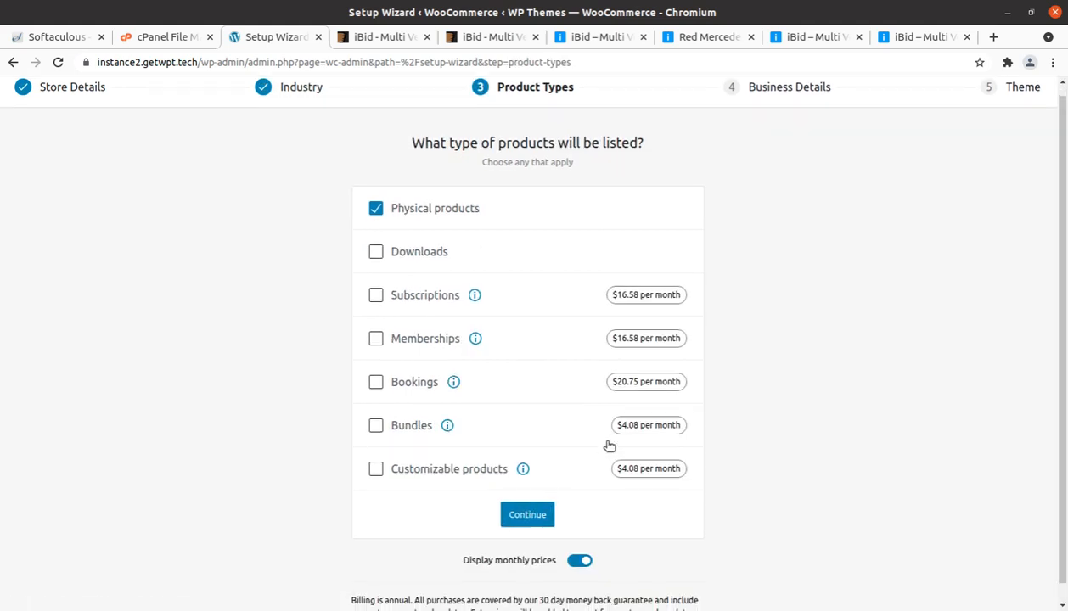
click(528, 501)
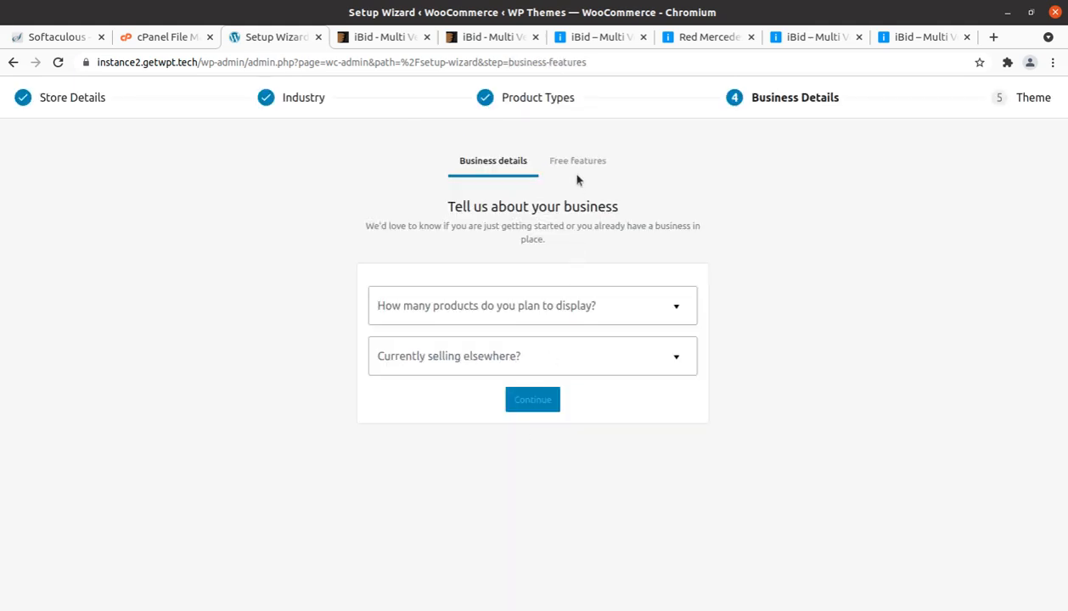
Step: Set the number of products to display to 1 - 10 and currently selling elsewhere to No
click(524, 312)
click(479, 384)
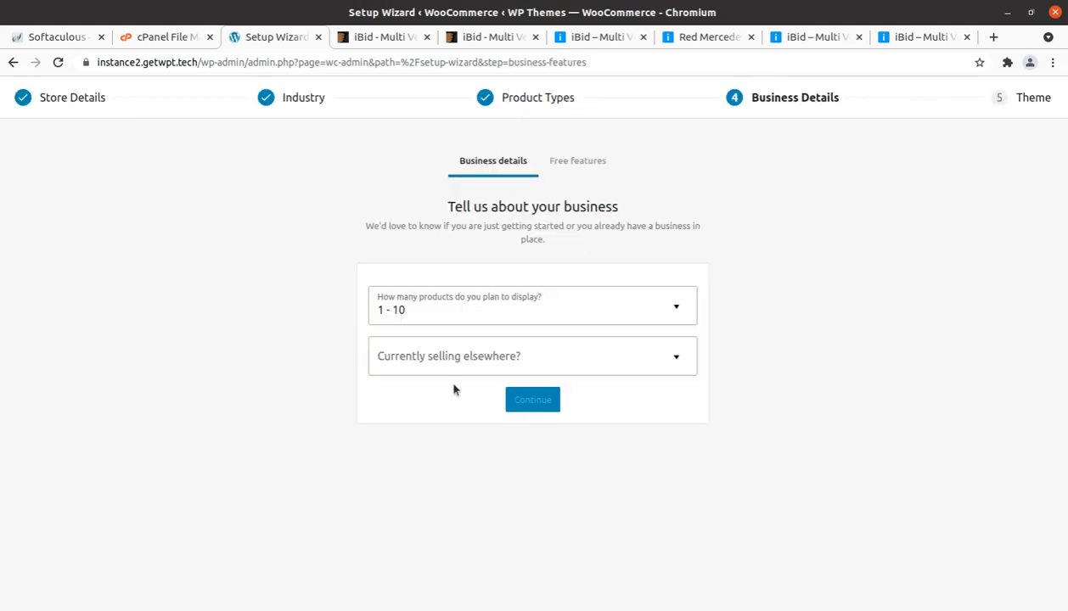
click(471, 354)
click(441, 397)
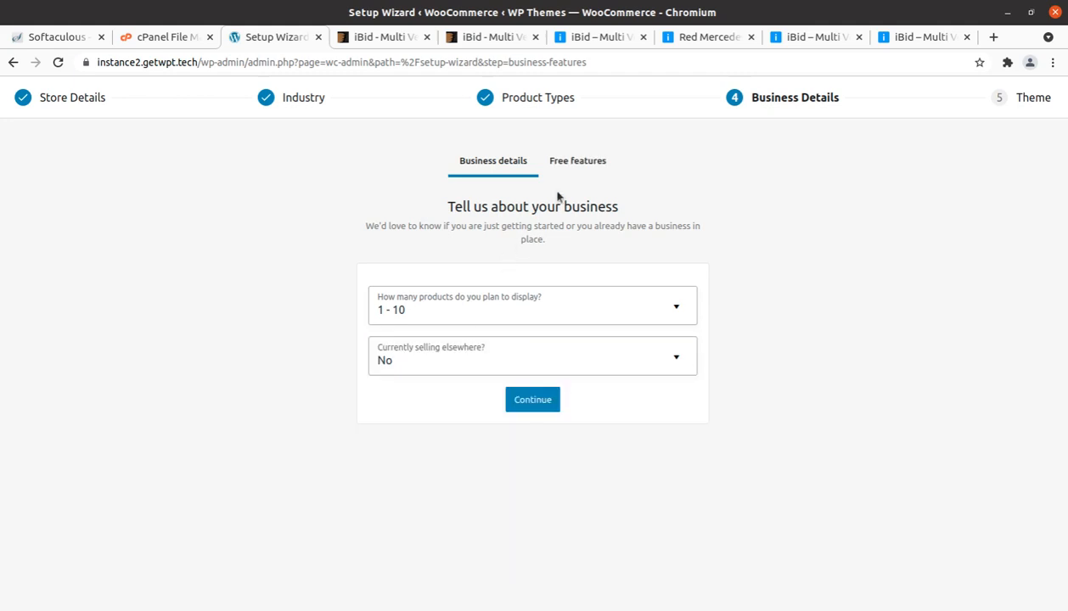
Step: Opt out of the recommended business features and finish the store setup with the active iBid theme
click(577, 161)
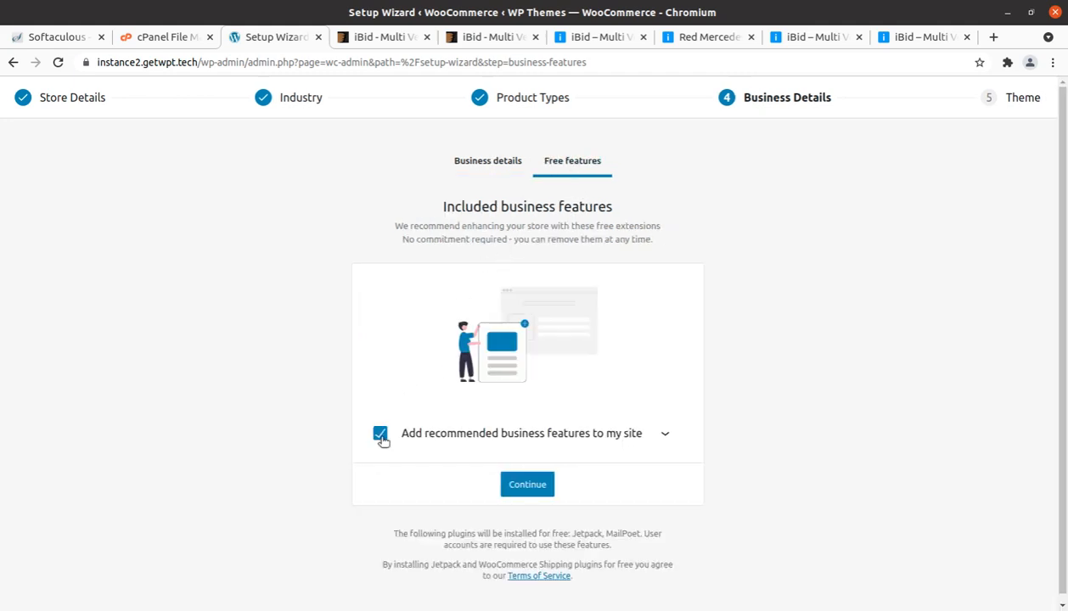
click(379, 436)
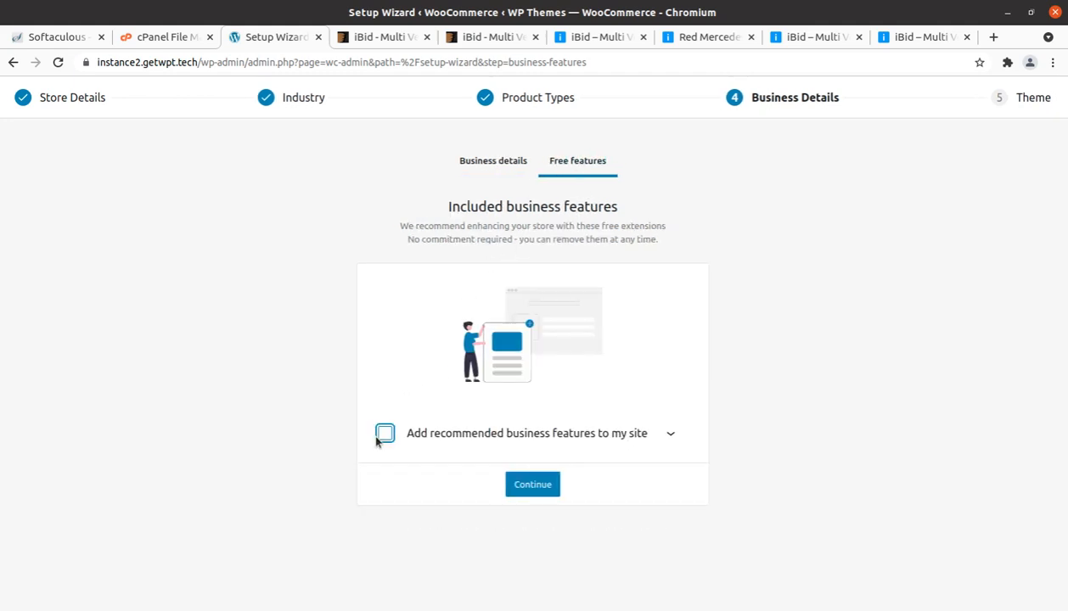
click(324, 440)
click(537, 491)
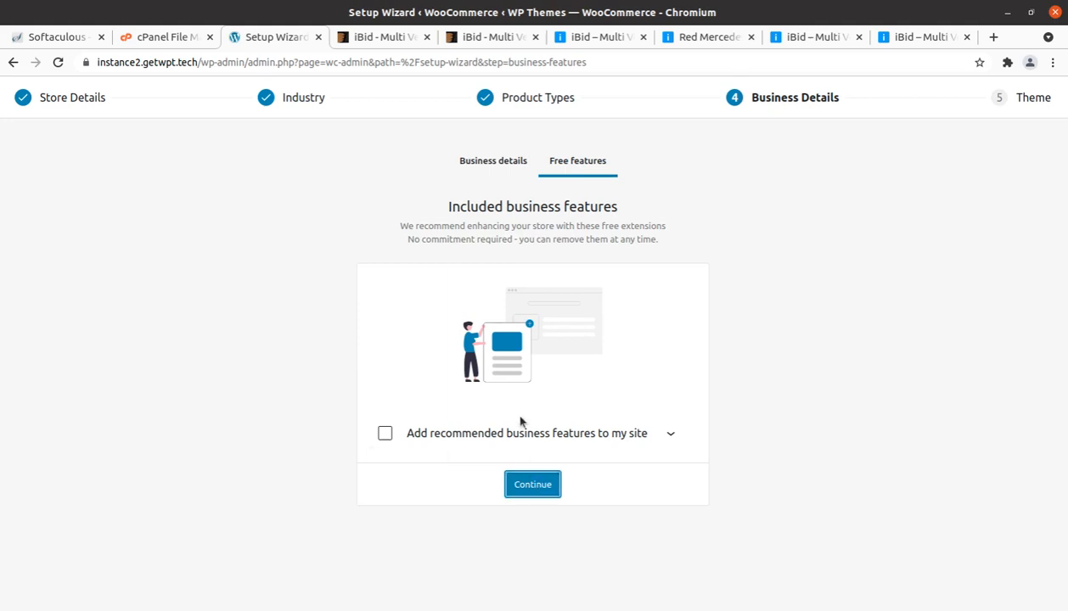
scroll(305, 365, down, 2)
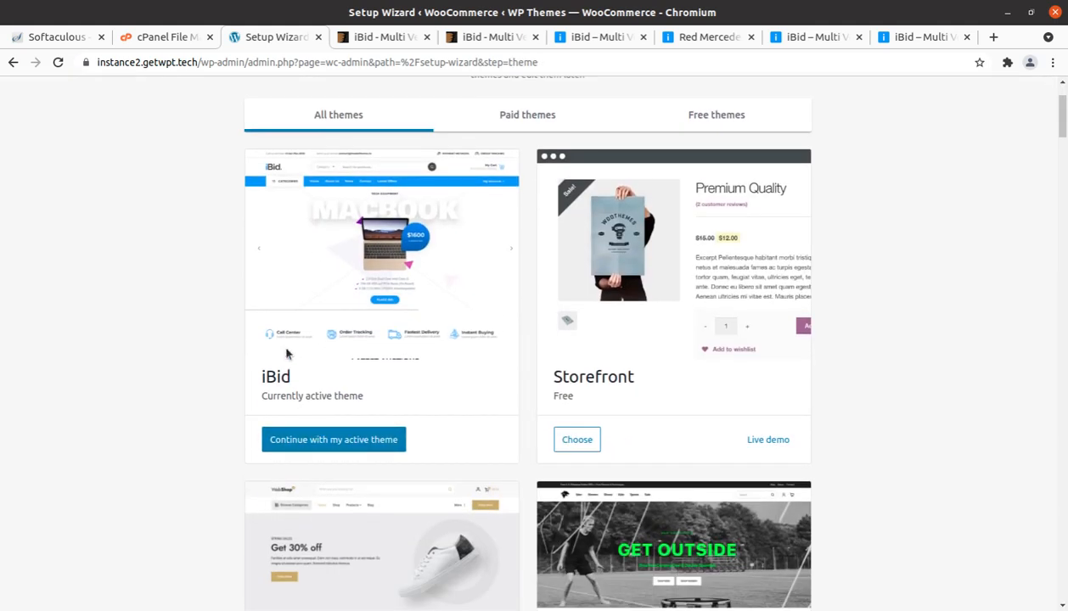
click(302, 448)
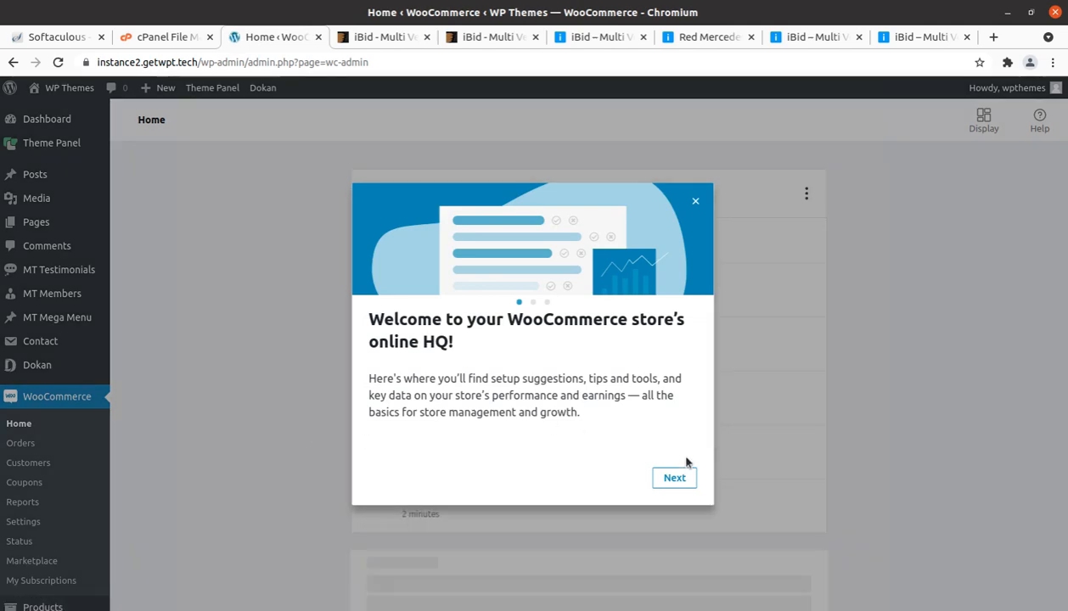
Step: Dismiss the WooCommerce welcome tour and open the list of installed plugins
click(684, 477)
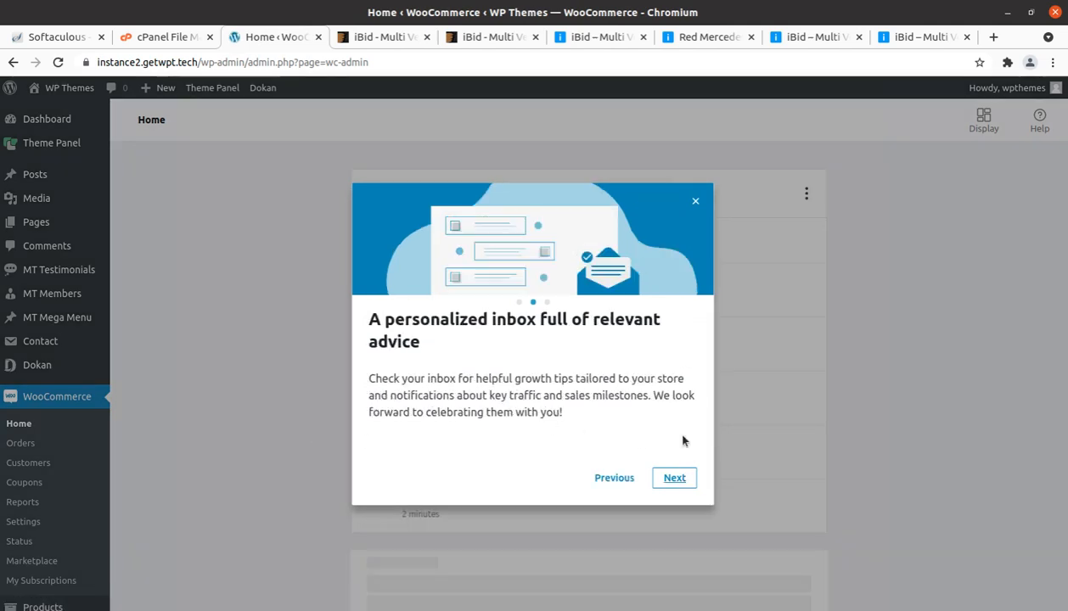
click(695, 201)
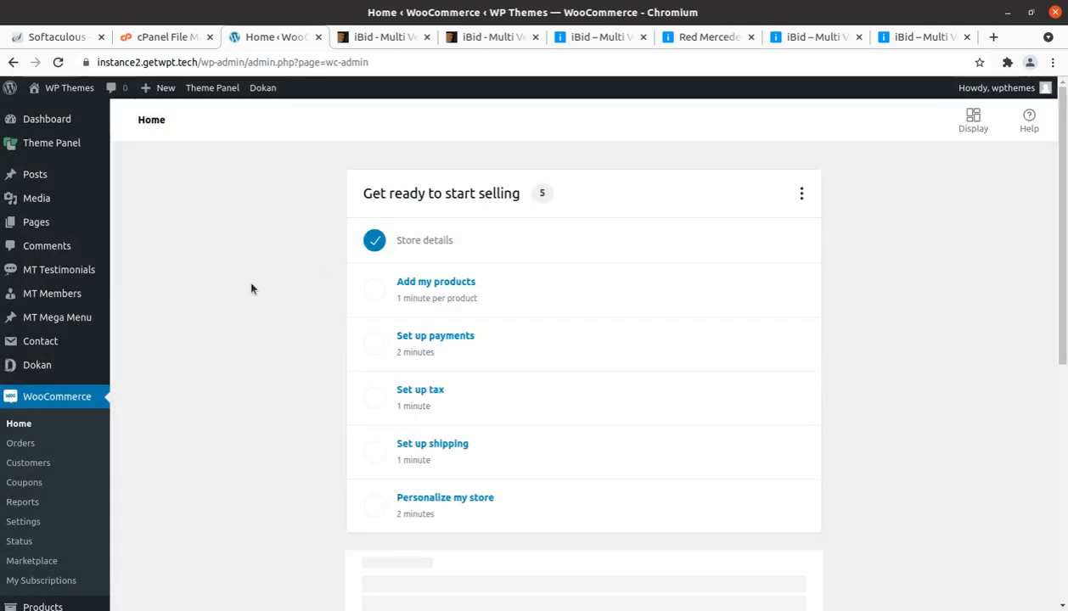
scroll(143, 398, down, 5)
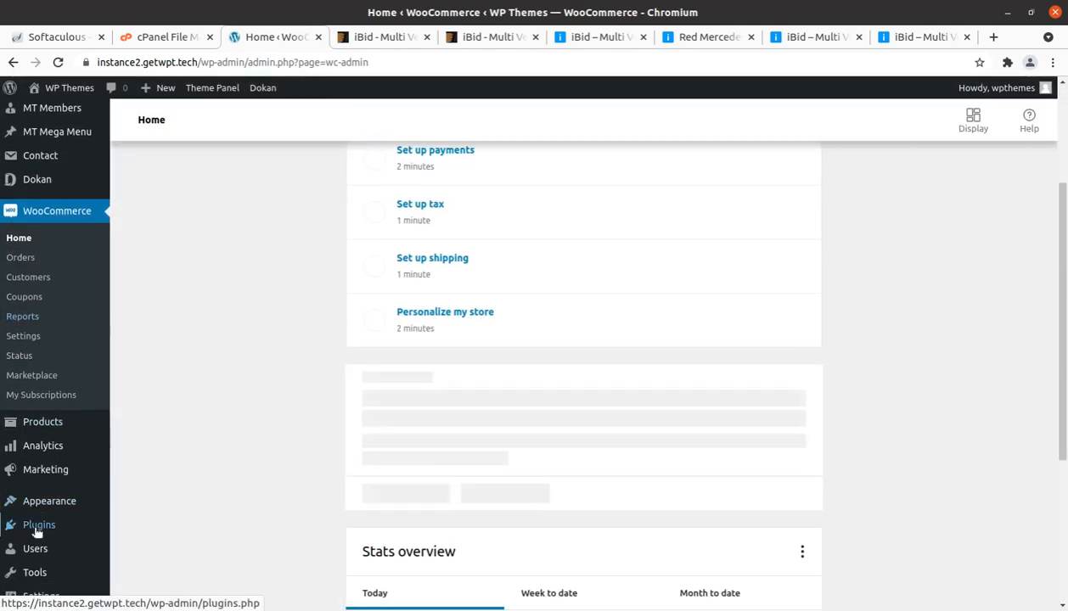
mouse_move(37, 531)
click(144, 528)
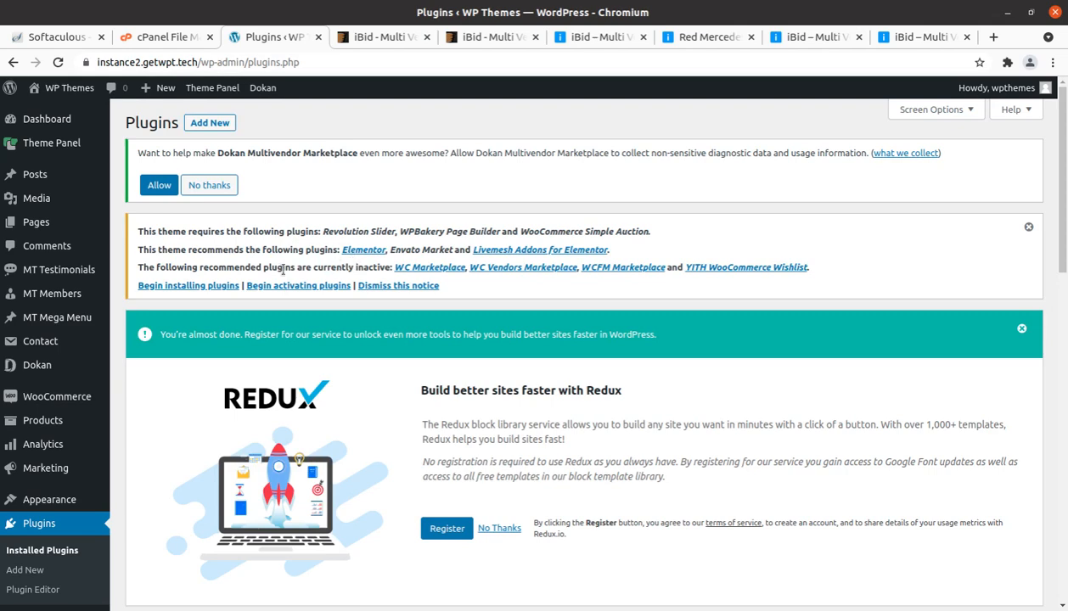
scroll(174, 424, down, 3)
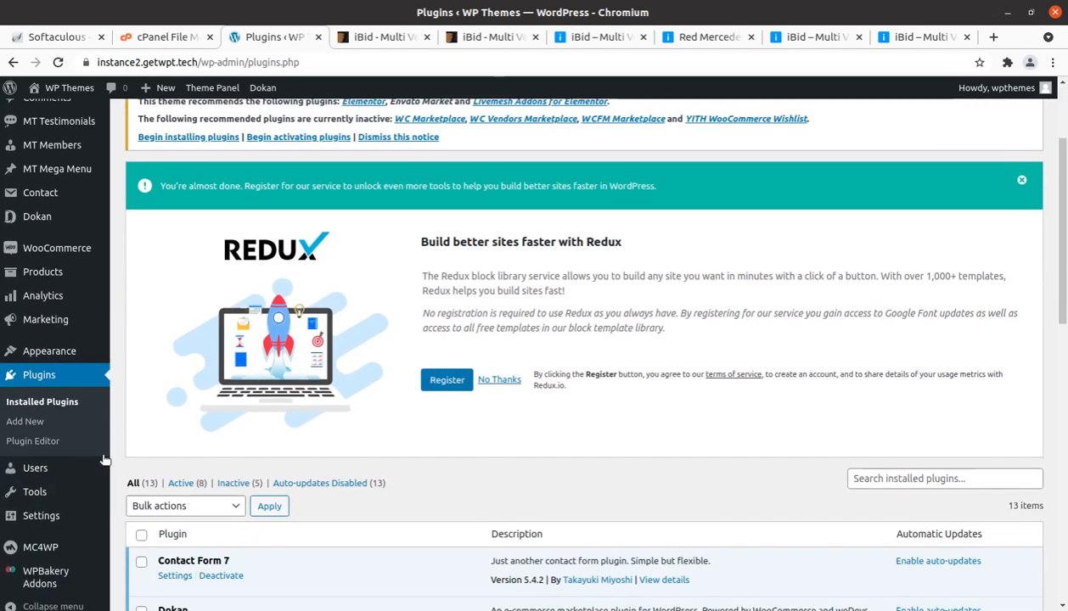
click(38, 406)
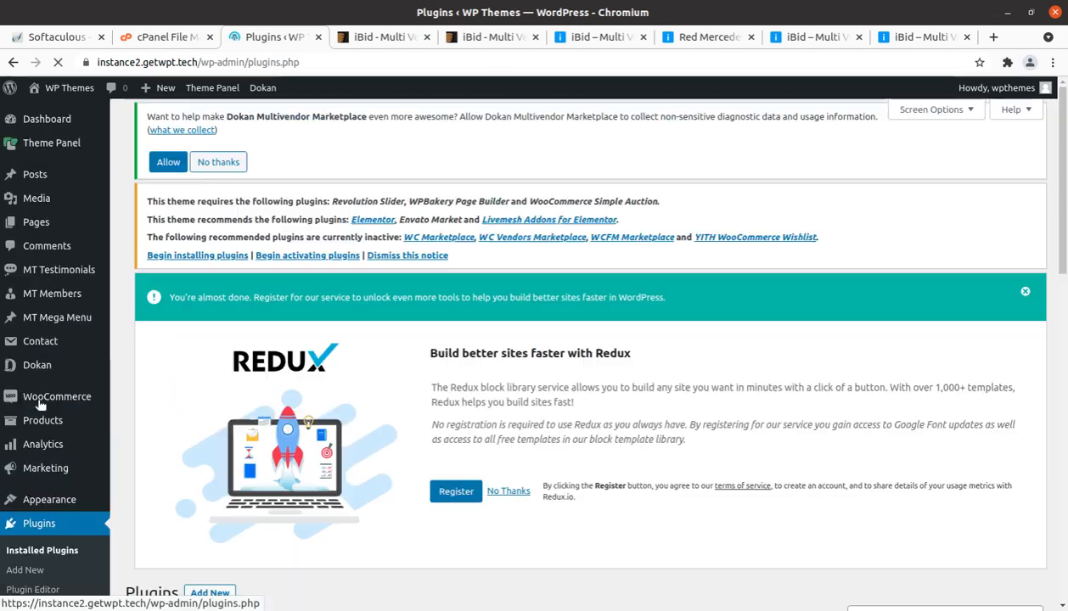
Step: Review the installed plugins list, checking which theme and multivendor marketplace plugins, including Dokan, are active or inactive
scroll(266, 375, down, 4)
scroll(266, 375, down, 5)
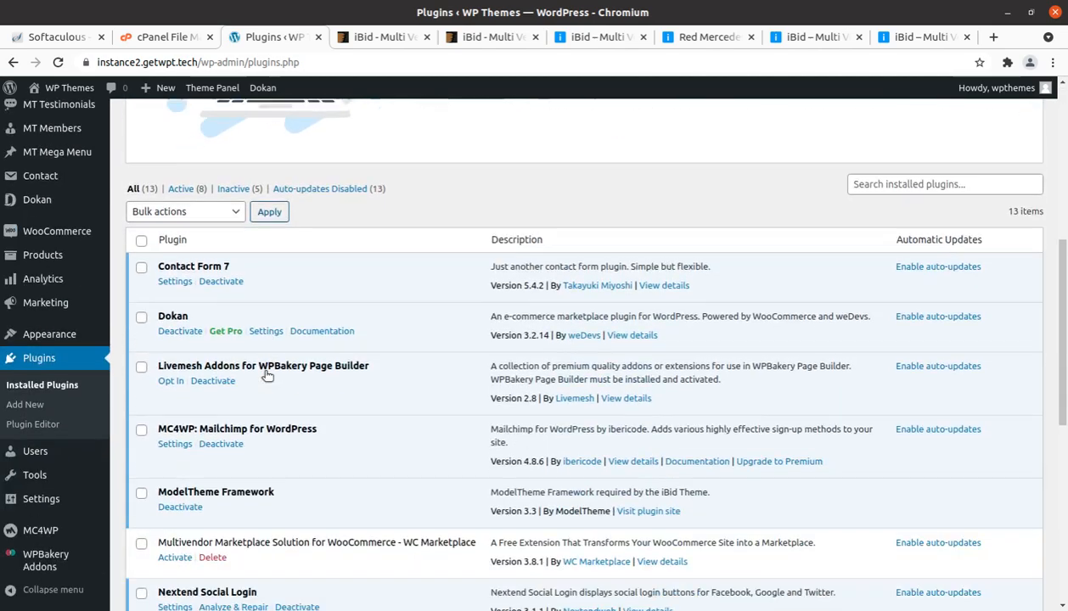
scroll(265, 376, down, 3)
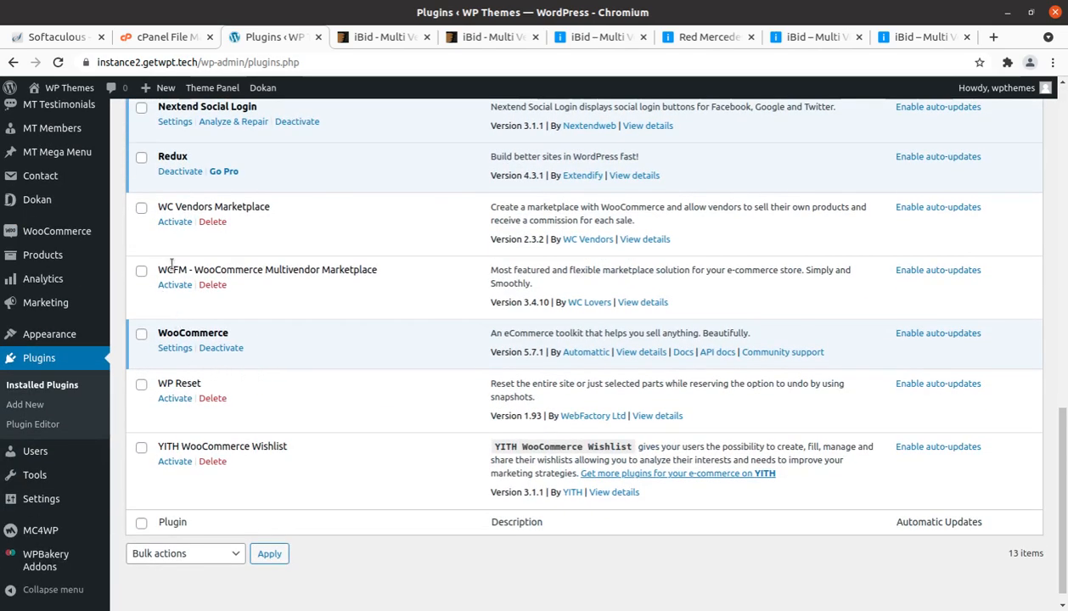
scroll(172, 268, up, 3)
scroll(172, 268, up, 5)
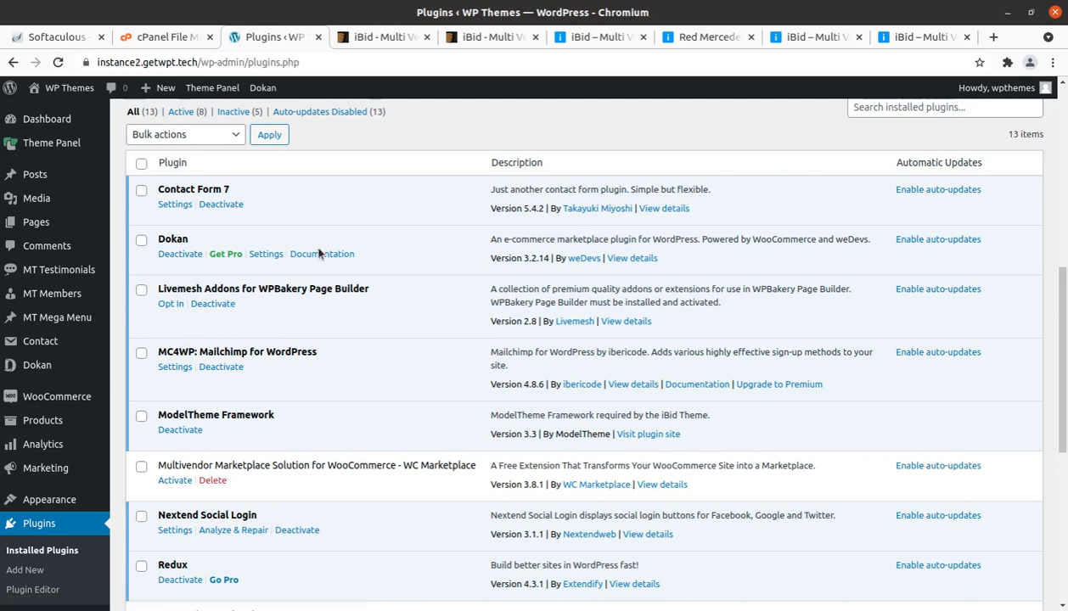
scroll(319, 253, down, 2)
scroll(319, 253, up, 2)
scroll(191, 255, down, 3)
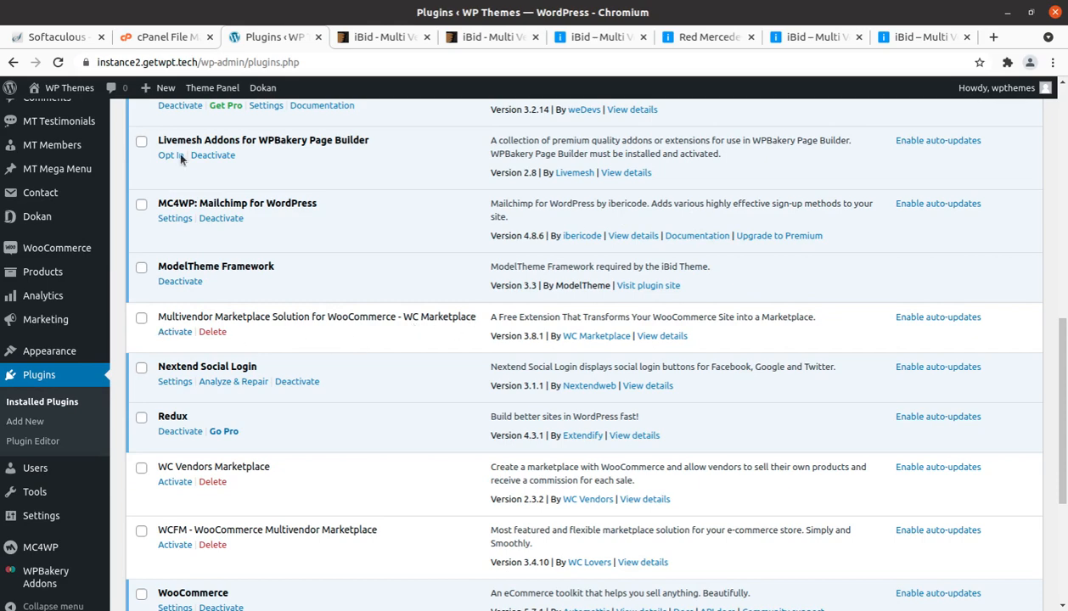
scroll(177, 151, up, 3)
scroll(145, 211, down, 1)
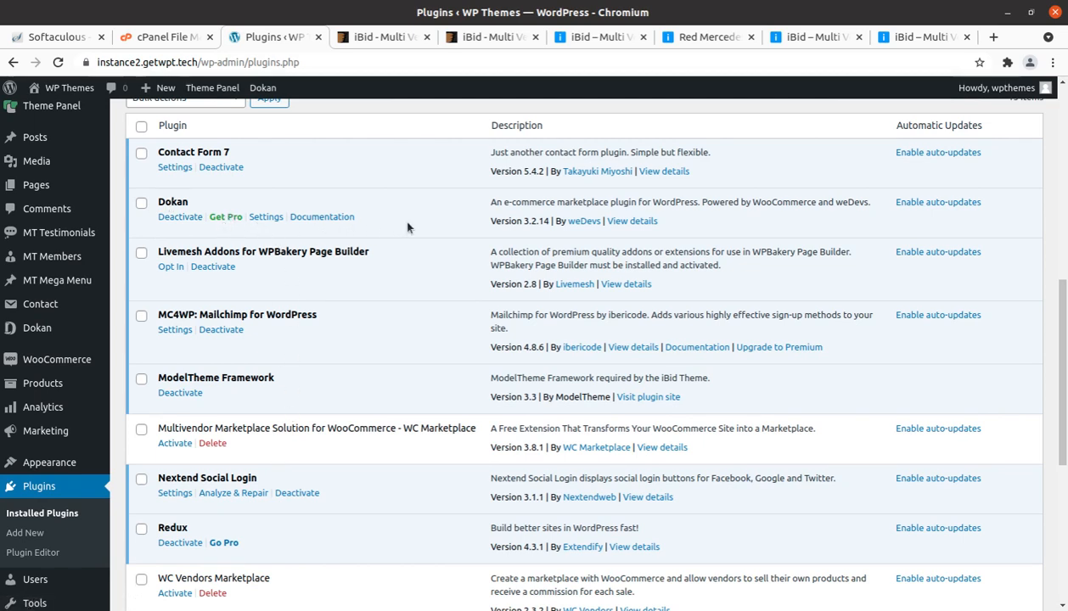
drag(393, 220, 231, 234)
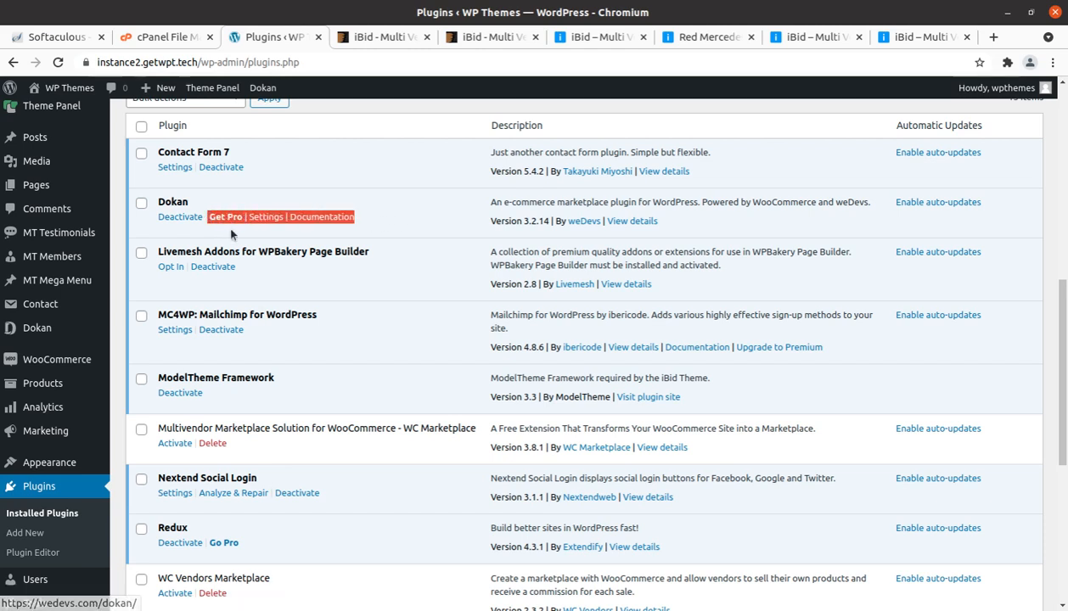
click(226, 227)
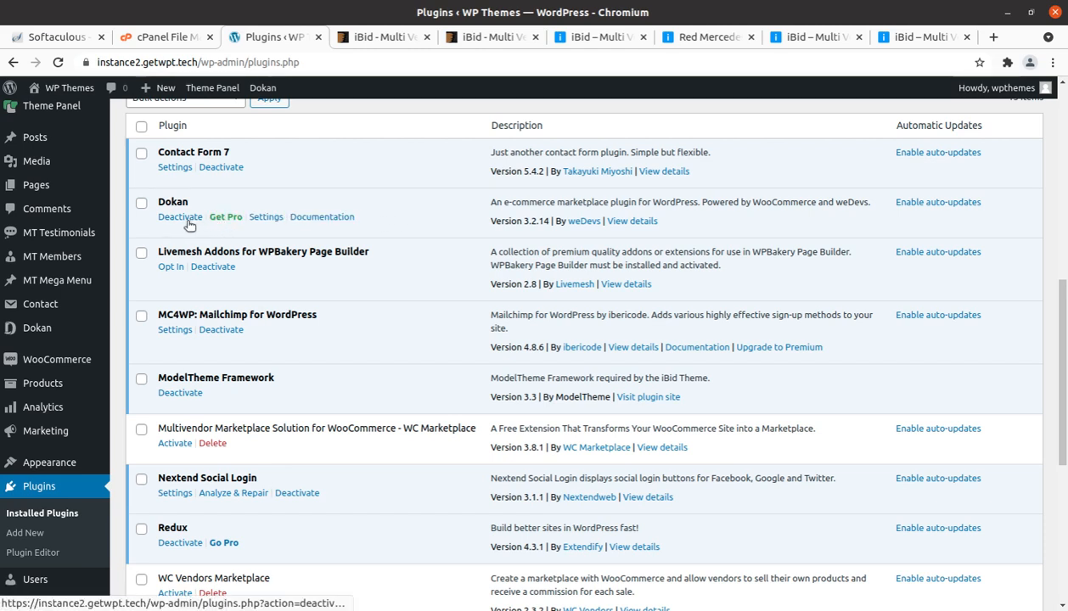
scroll(257, 403, down, 2)
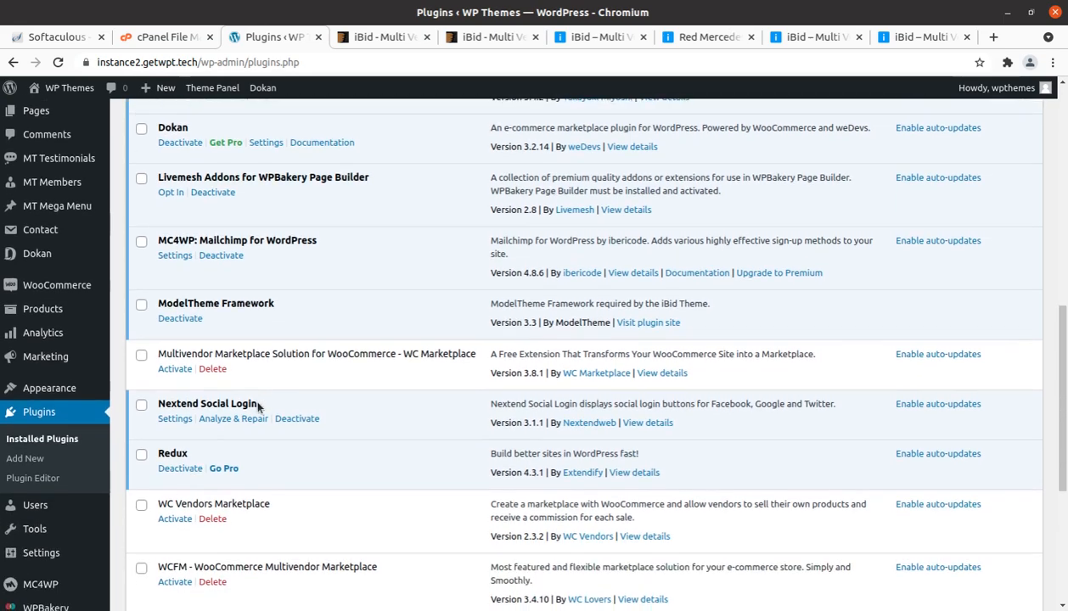
scroll(145, 242, up, 3)
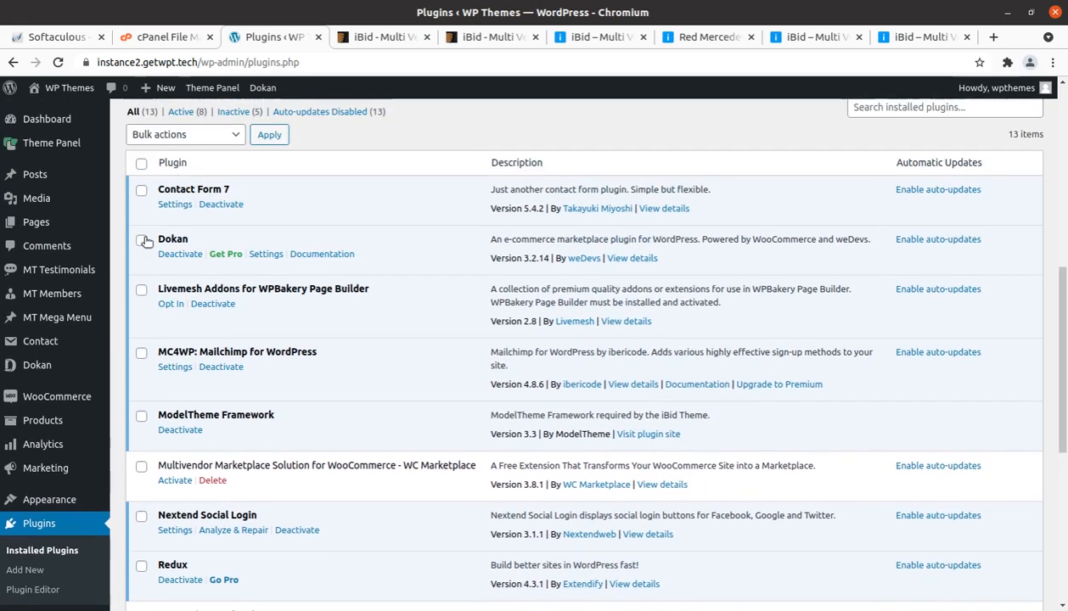
scroll(145, 242, down, 3)
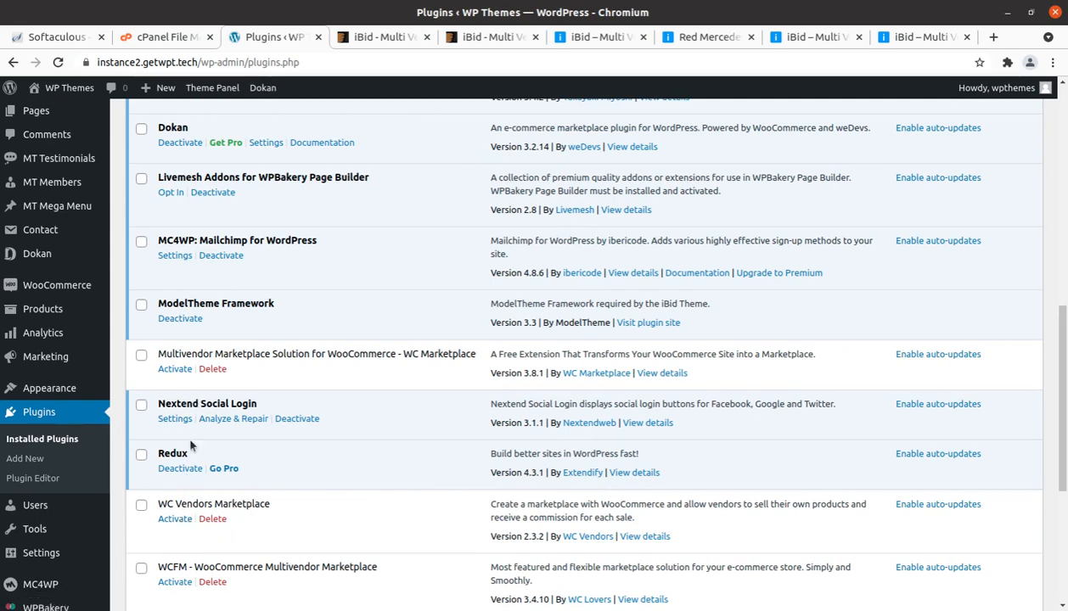
scroll(219, 499, down, 3)
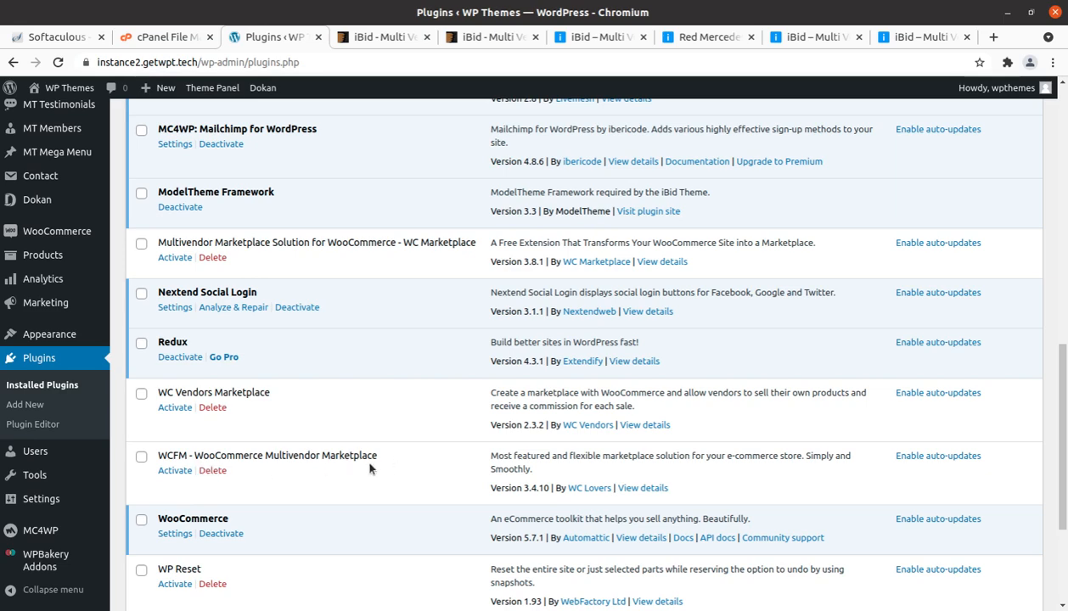
scroll(369, 466, down, 2)
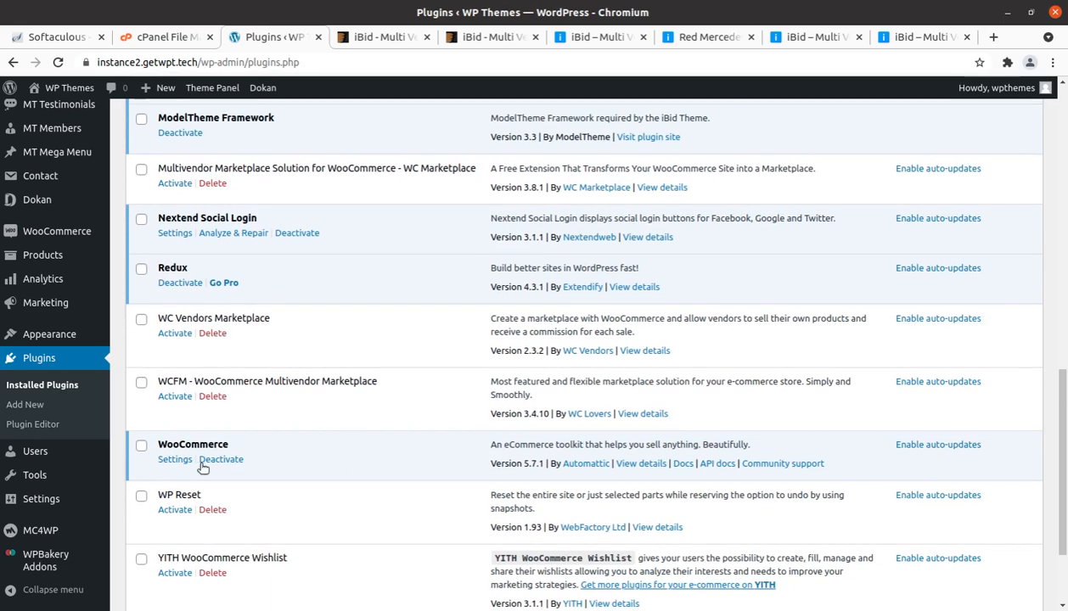
scroll(187, 510, down, 2)
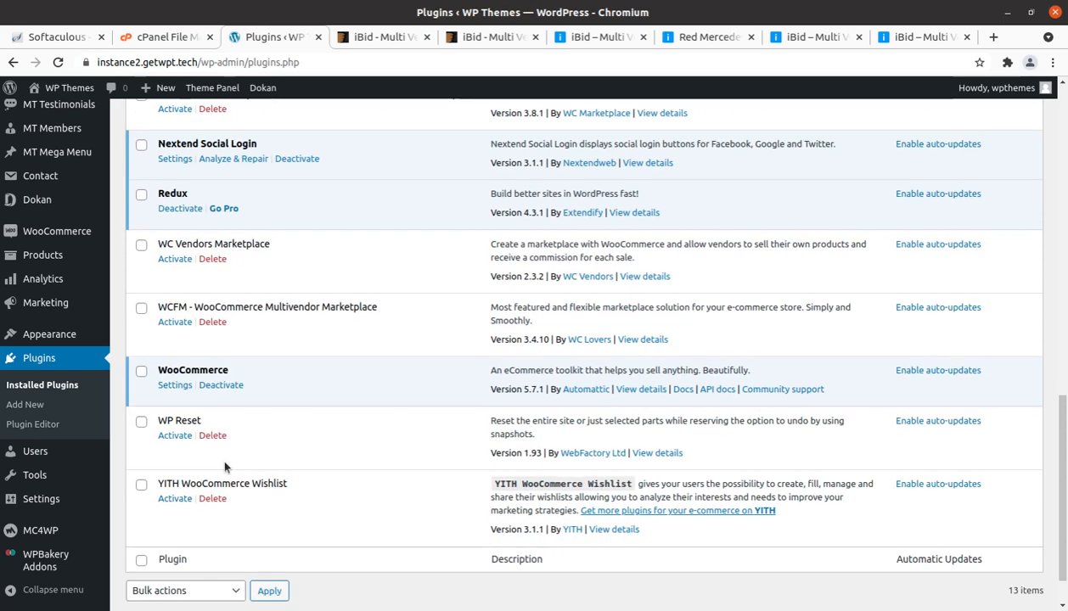
Step: Activate the YITH WooCommerce Wishlist plugin and open the theme's list of required plugins to install
drag(203, 420, 157, 421)
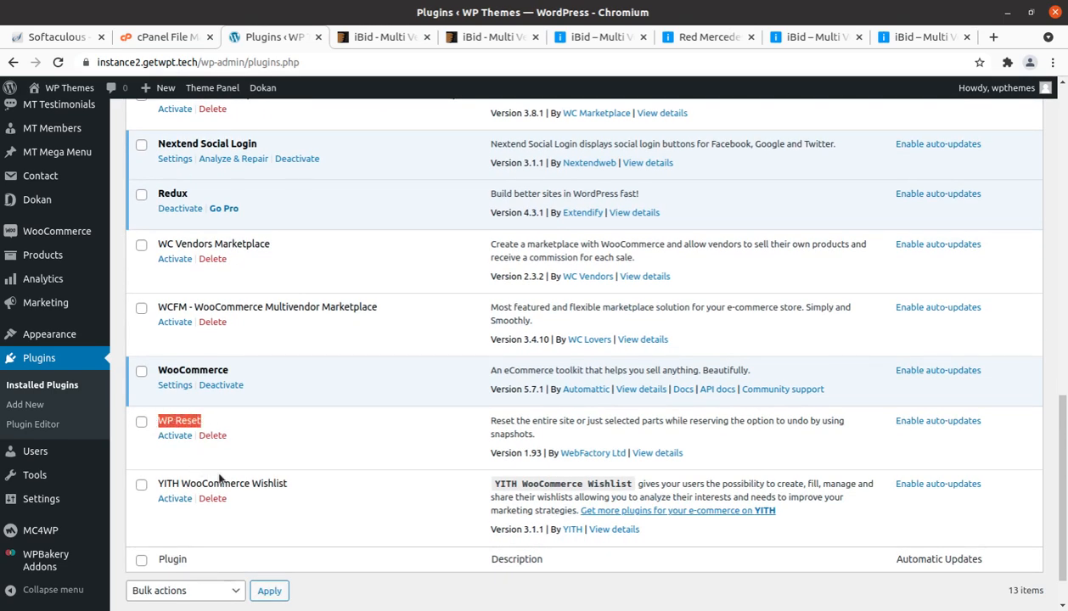
click(258, 453)
click(174, 499)
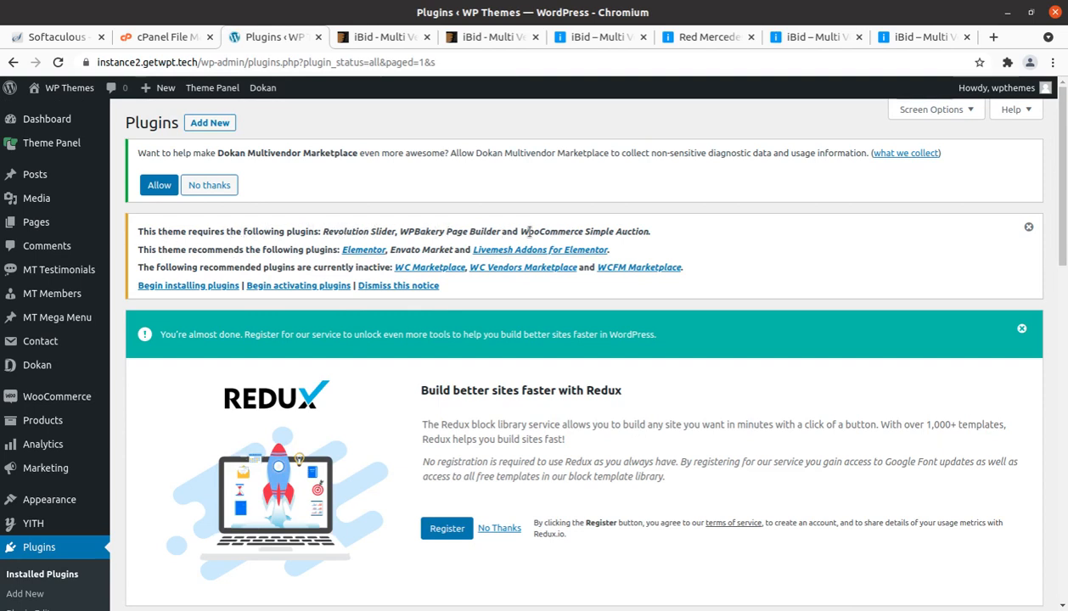
click(216, 287)
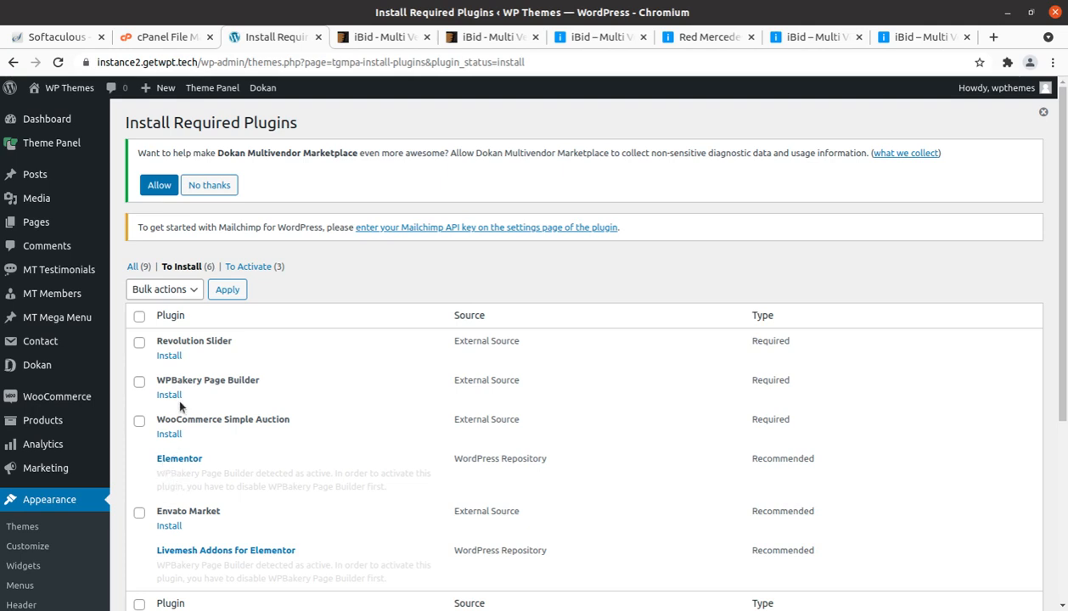
Step: Try to install the recommended Elementor plugin from its details window
click(185, 460)
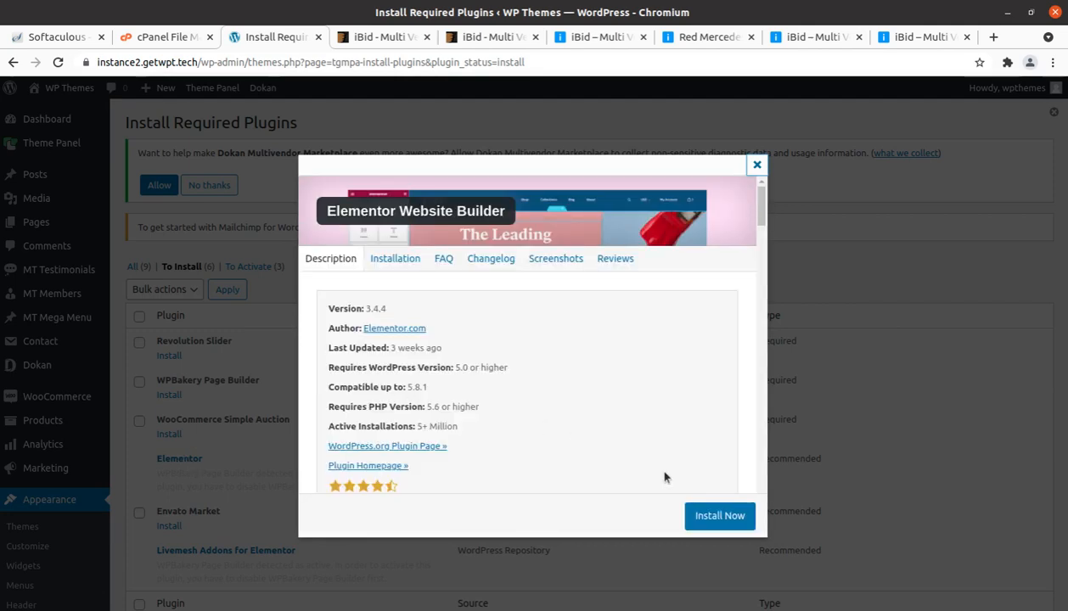
click(714, 515)
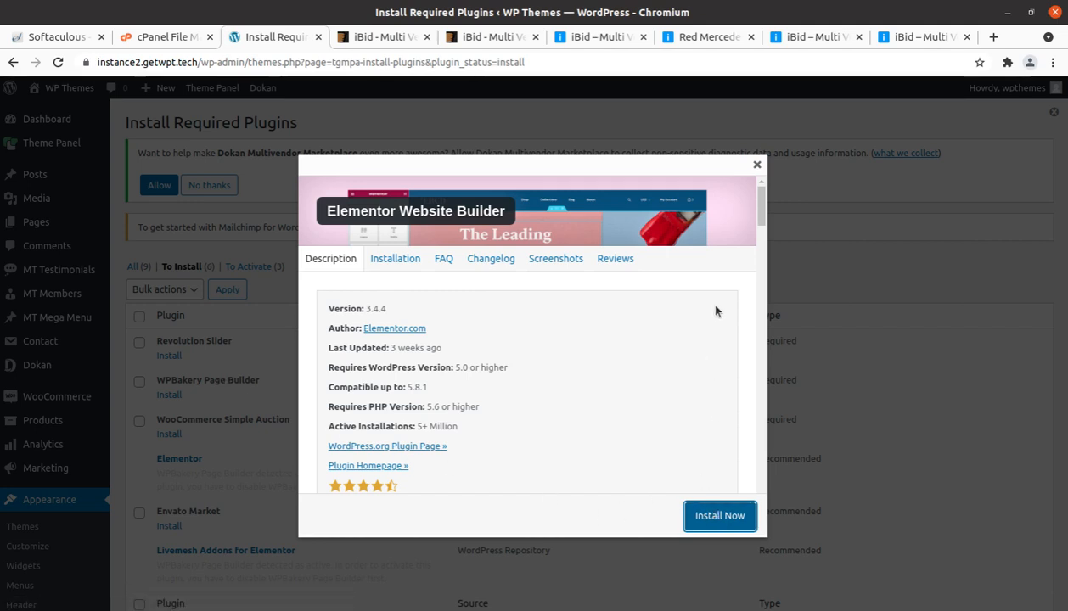
click(754, 168)
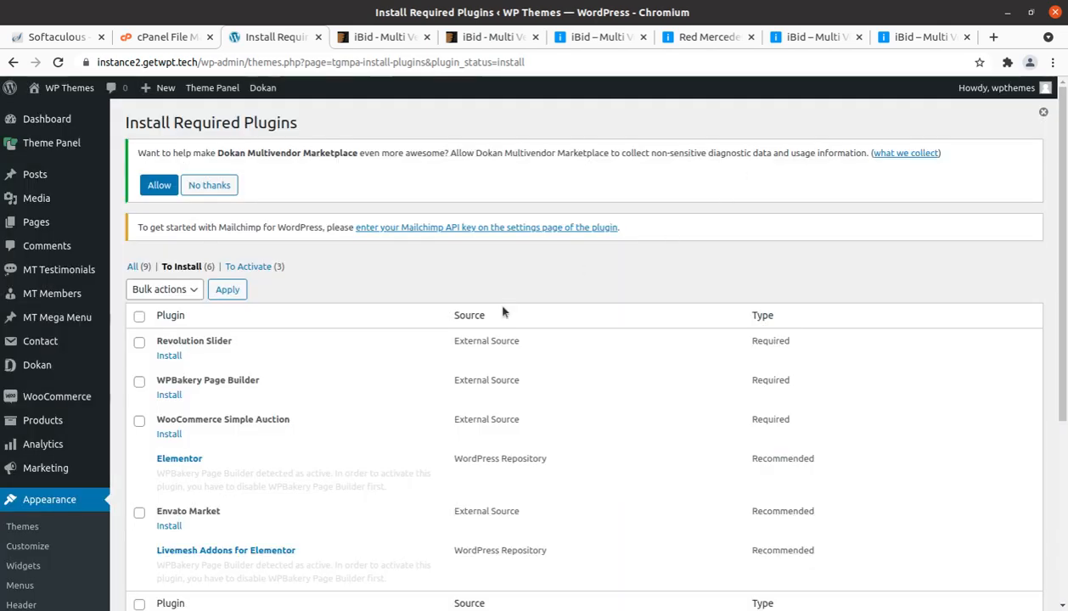
Step: Install and activate the required Revolution Slider plugin, and check which required and recommended plugins remain
click(169, 356)
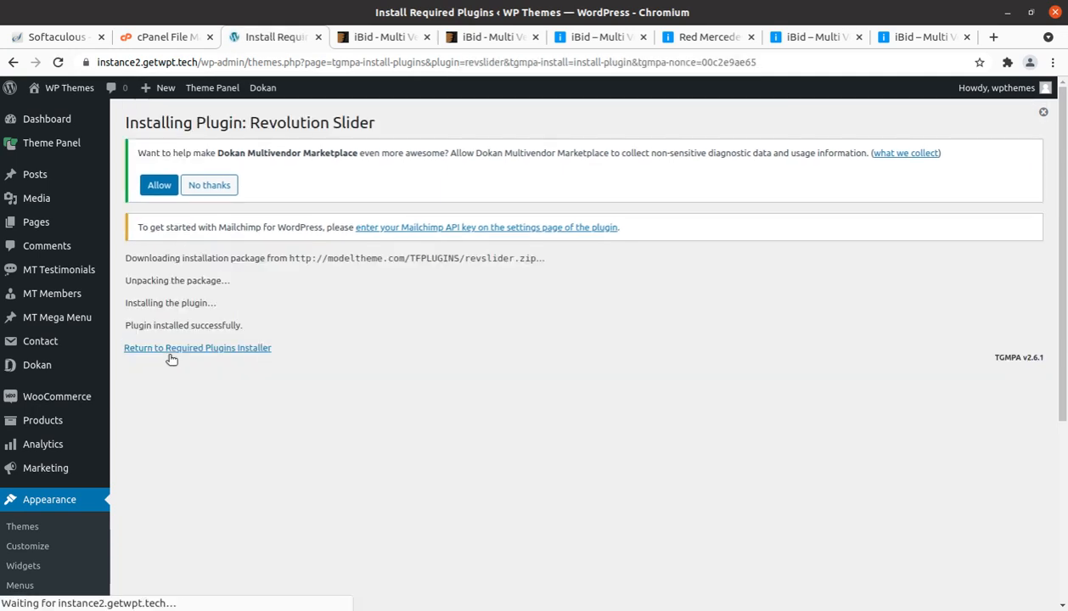
click(182, 347)
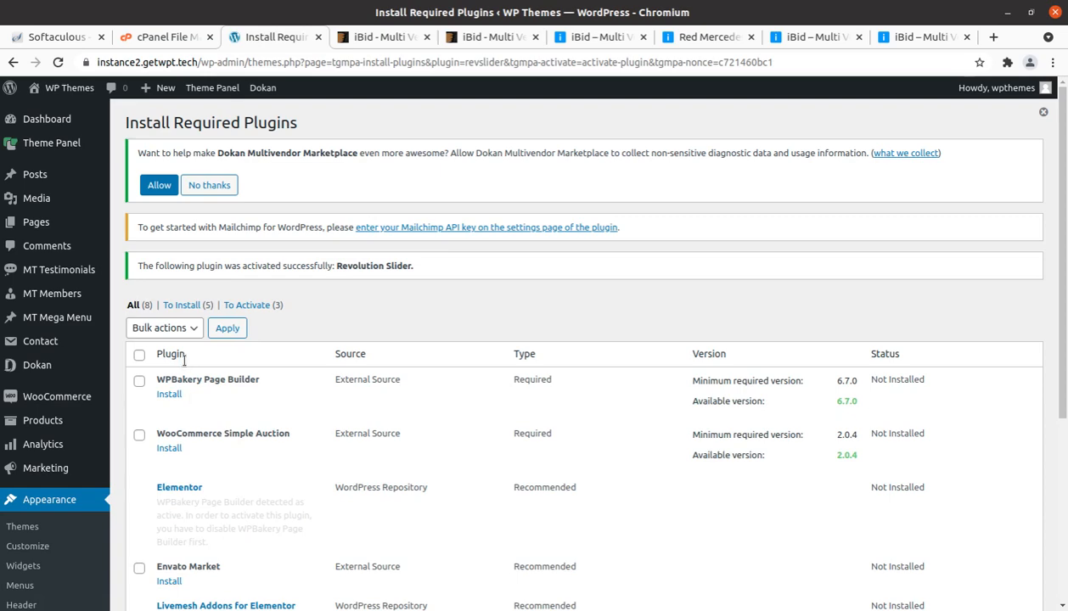
scroll(190, 415, down, 3)
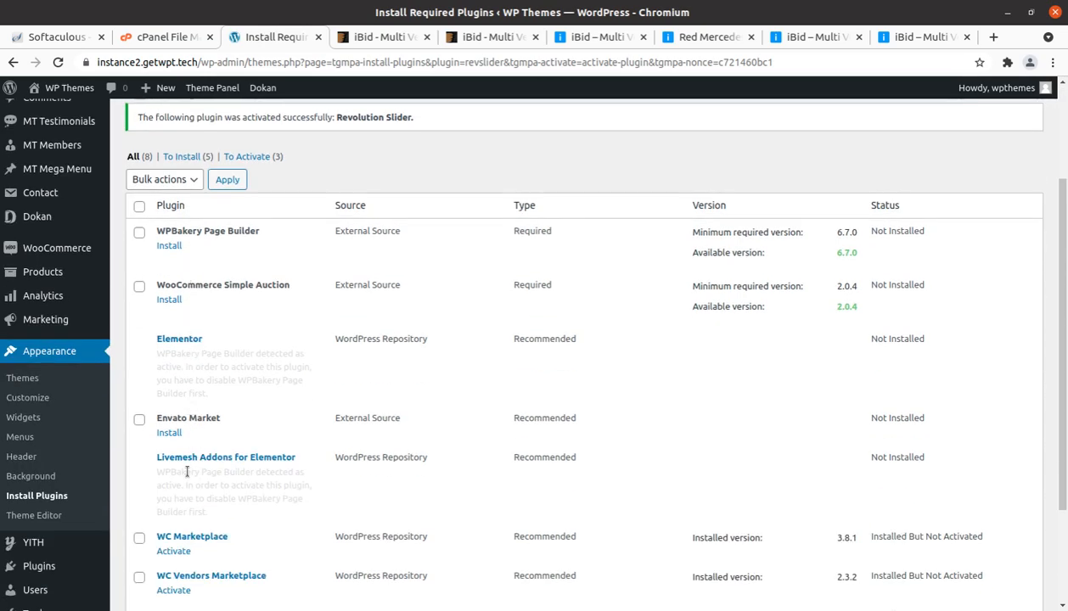
scroll(201, 430, down, 3)
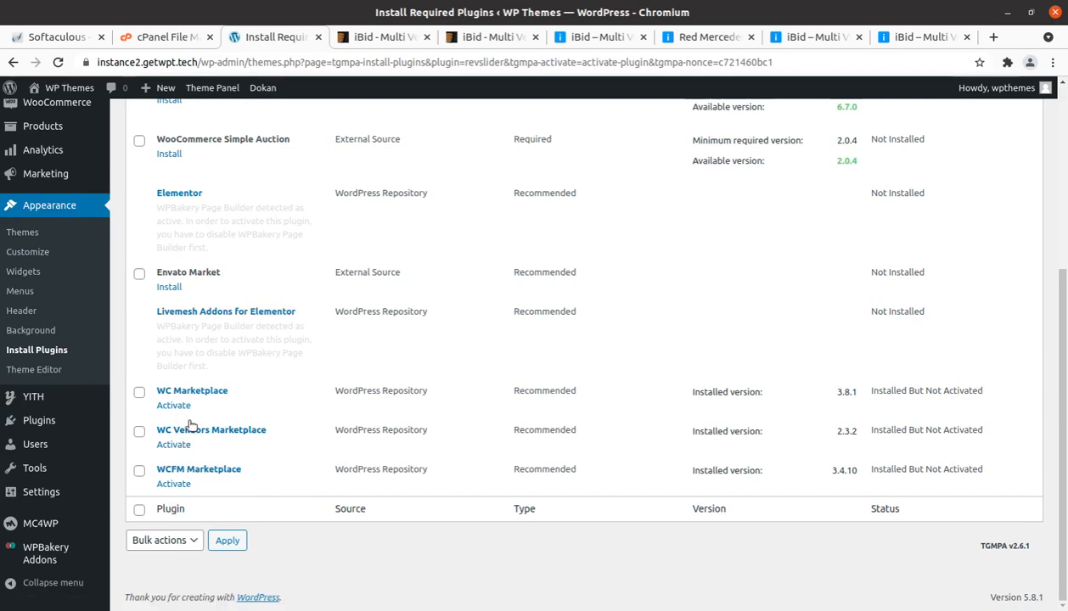
scroll(270, 415, up, 5)
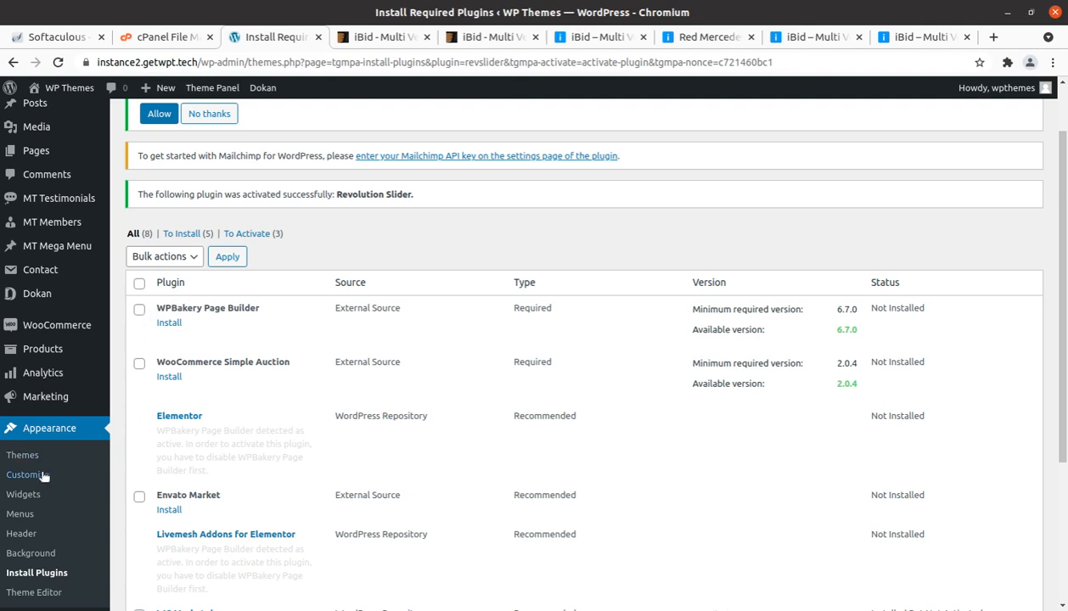
Step: Open the installed plugins list and check the activation status of each plugin, including Slider Revolution and the marketplace plugins
scroll(41, 519, down, 1)
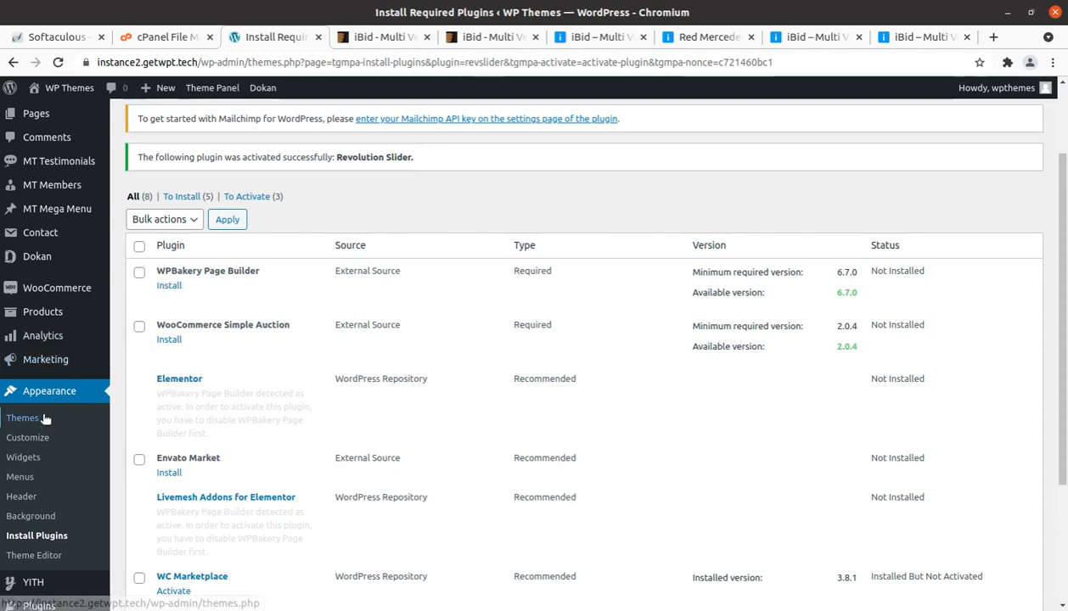
scroll(42, 425, down, 2)
mouse_move(51, 495)
click(129, 501)
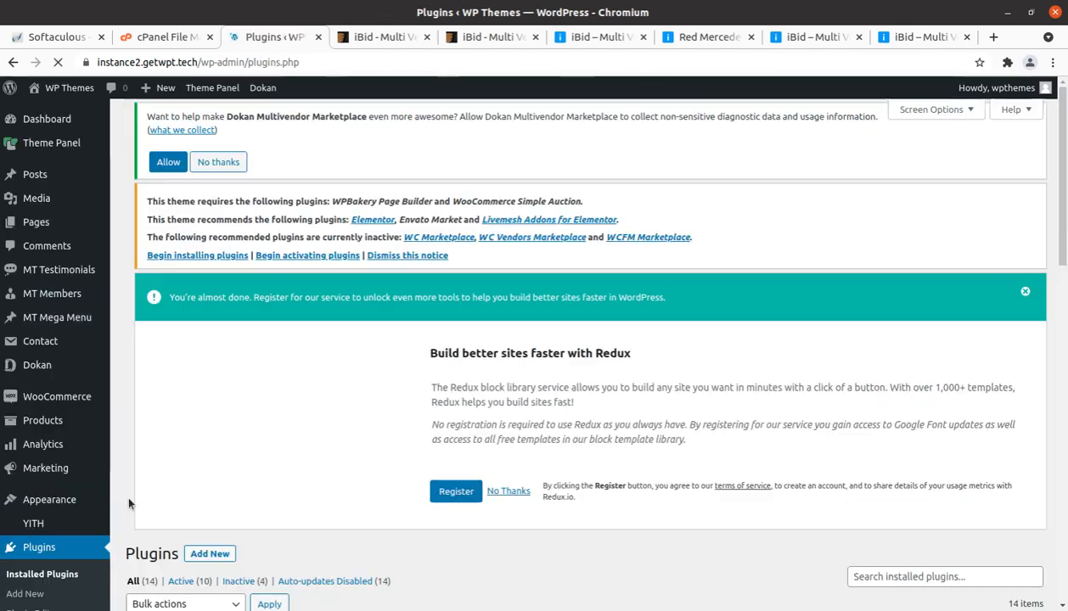
scroll(158, 489, down, 2)
scroll(158, 490, down, 7)
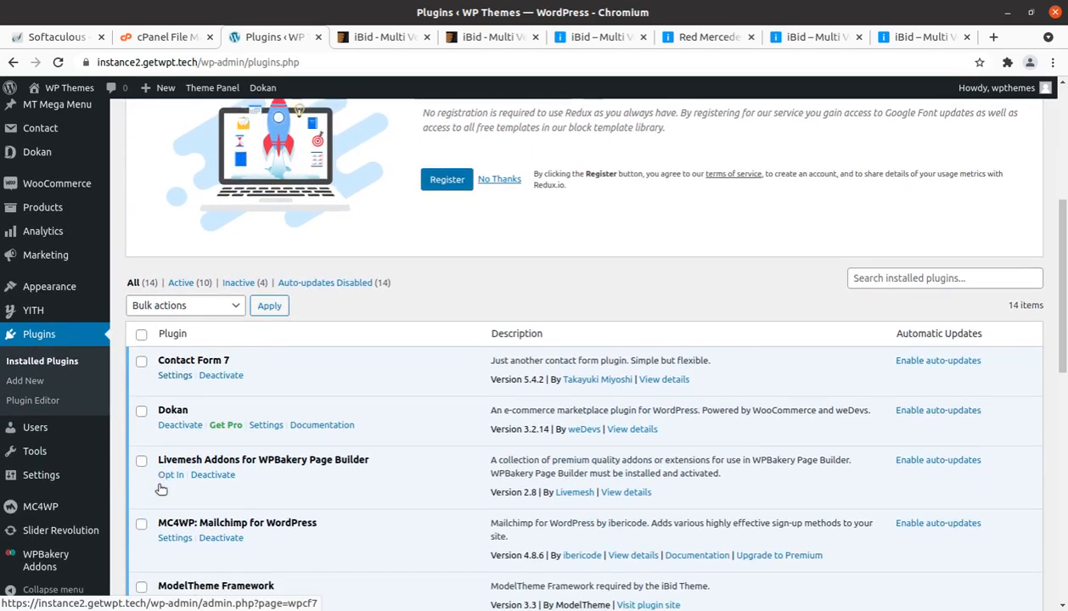
scroll(161, 490, down, 4)
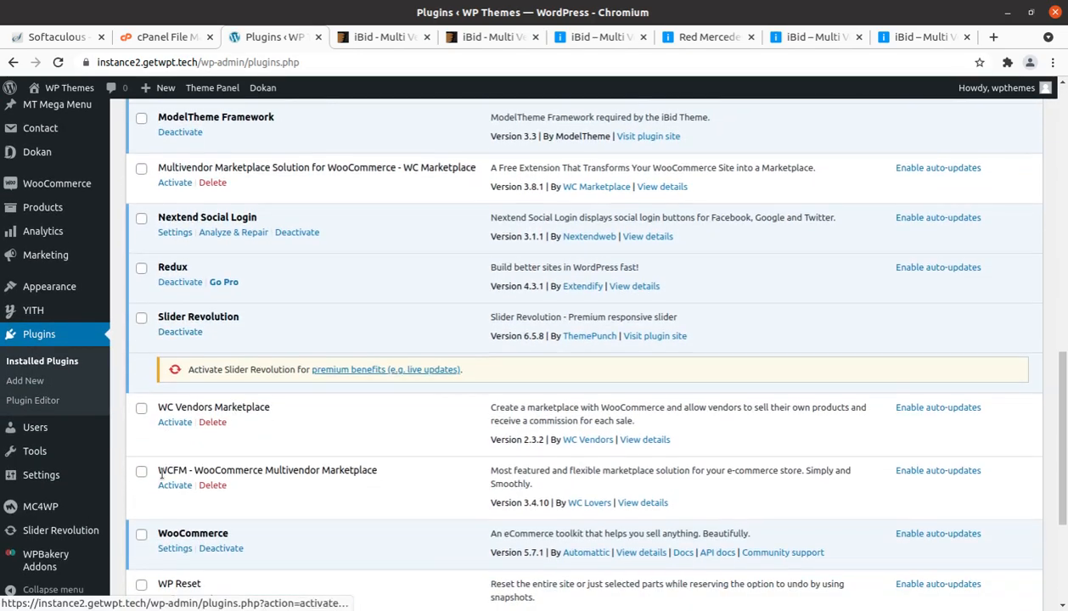
scroll(178, 460, down, 1)
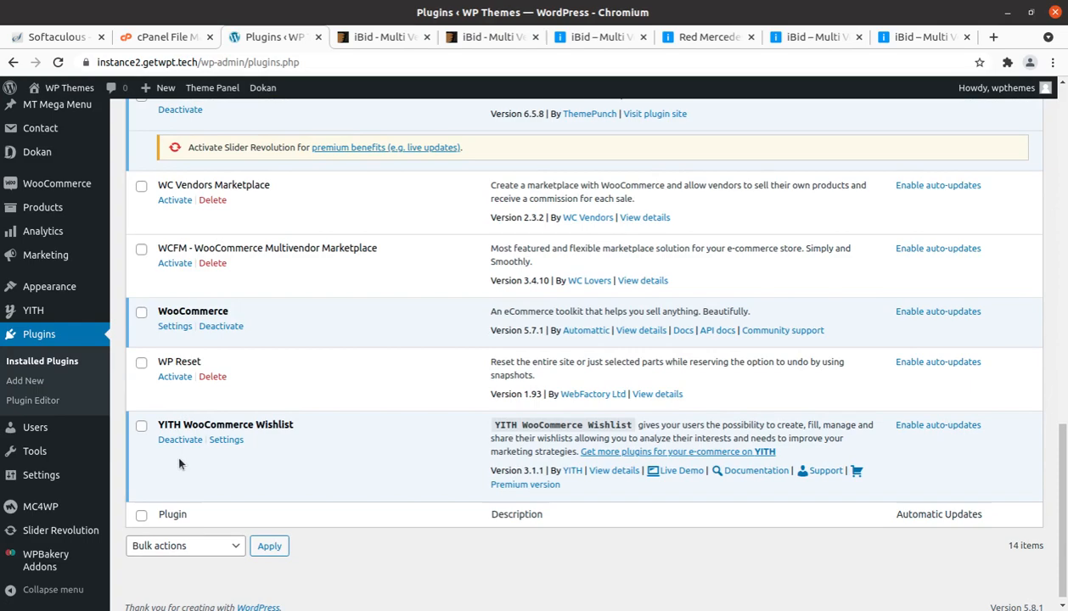
scroll(180, 463, up, 5)
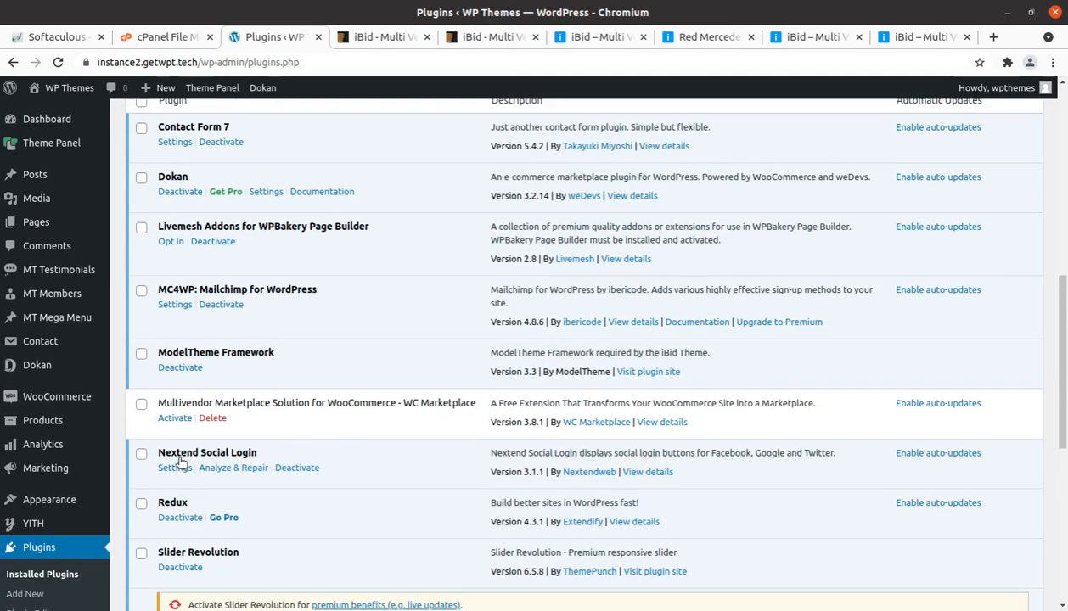
scroll(179, 462, up, 5)
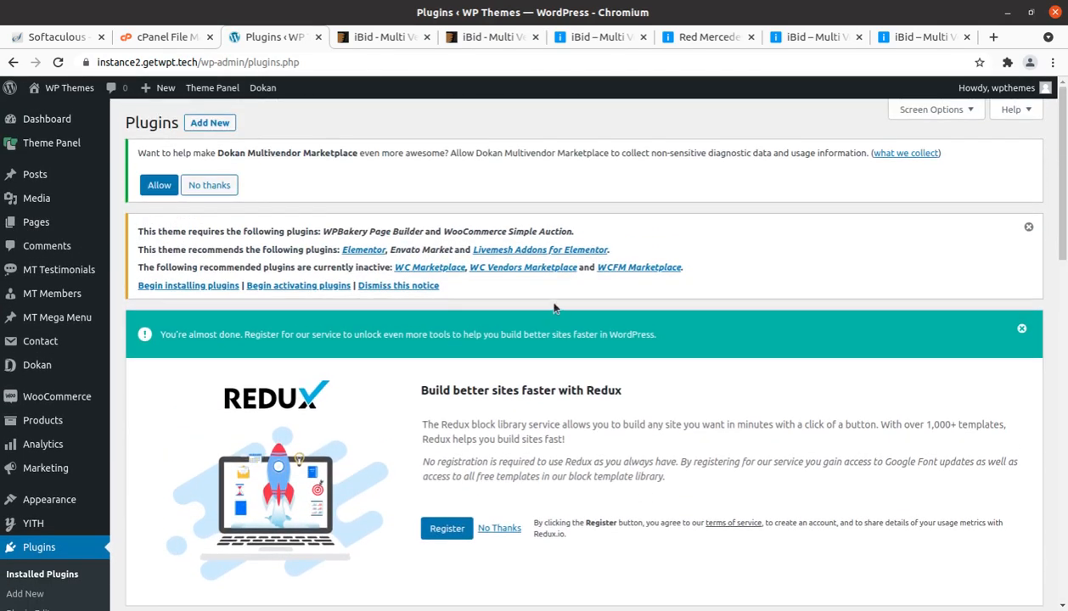
Step: Search the plugin directory for "elementor", and install and activate Elementor Website Builder
click(211, 123)
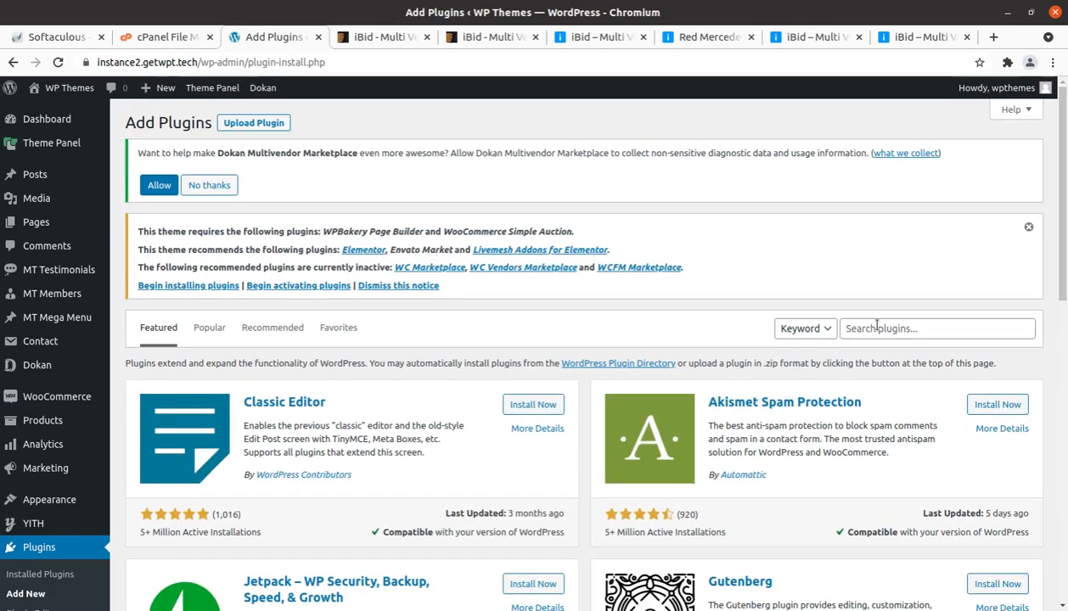
click(876, 328)
text(elementor)
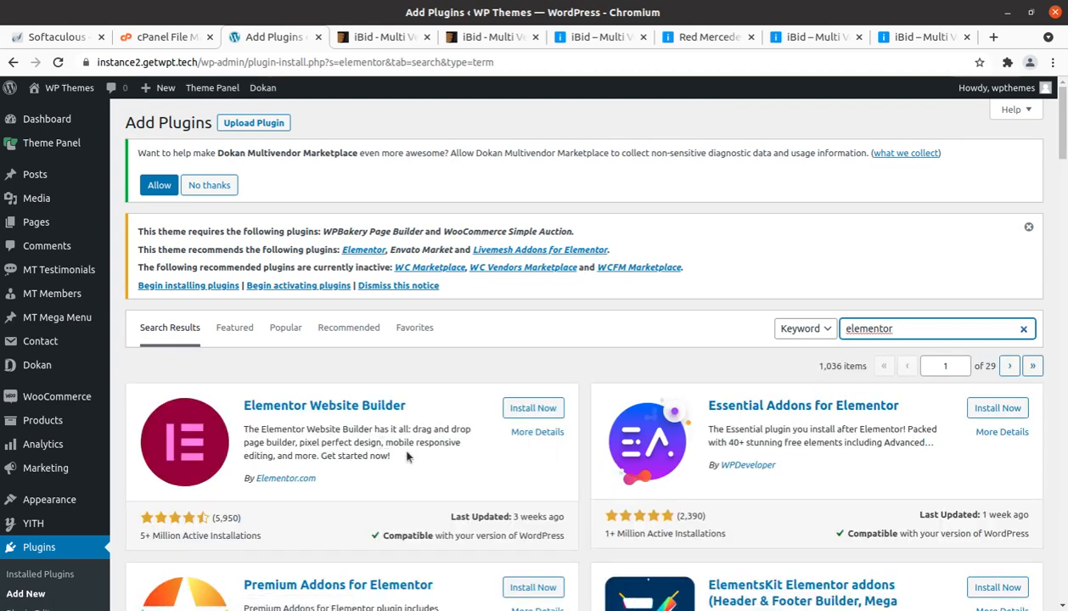
scroll(406, 453, down, 2)
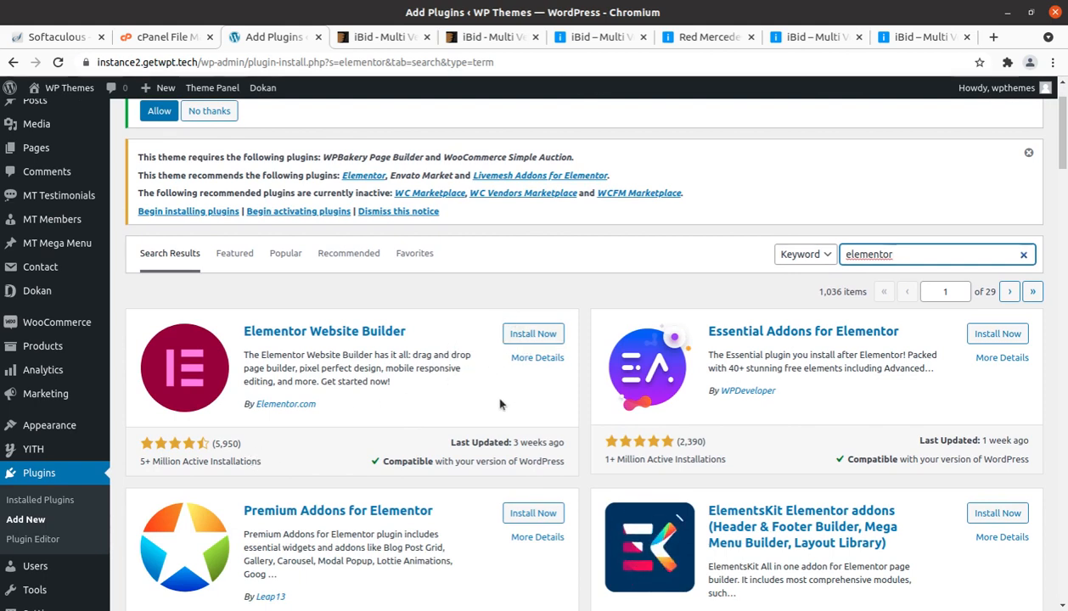
click(519, 336)
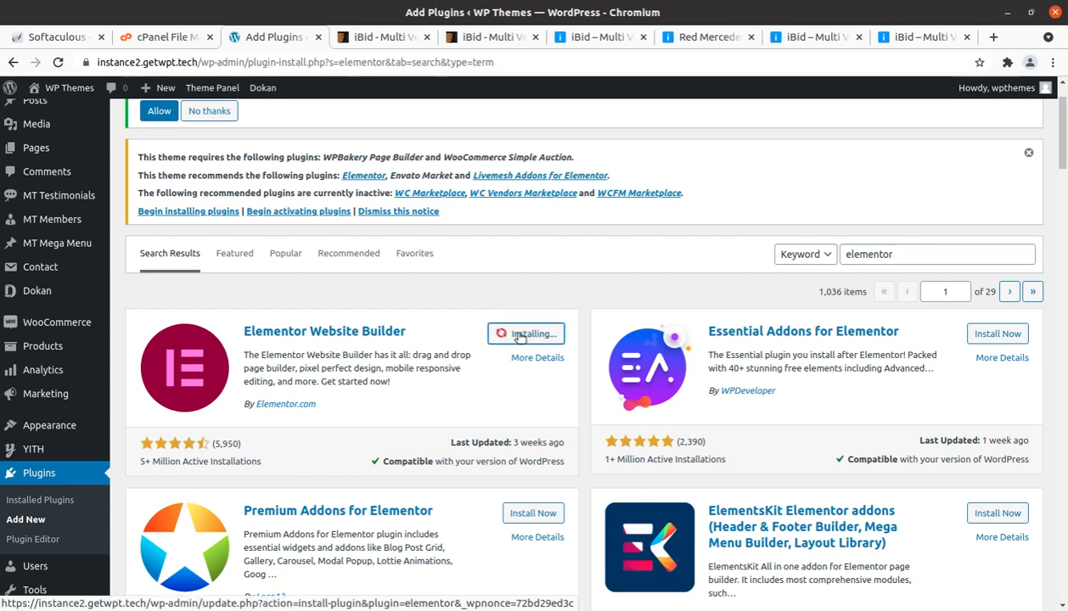
click(523, 336)
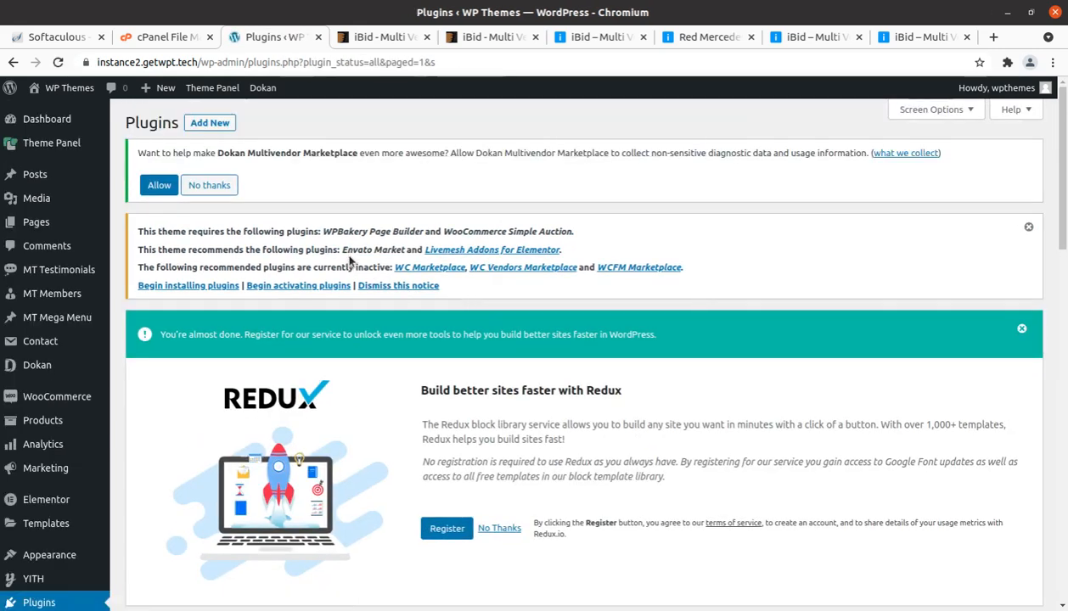
Step: Install the recommended Livemesh Addons for Elementor plugin from its details window in the theme's plugin notice
drag(347, 248, 387, 247)
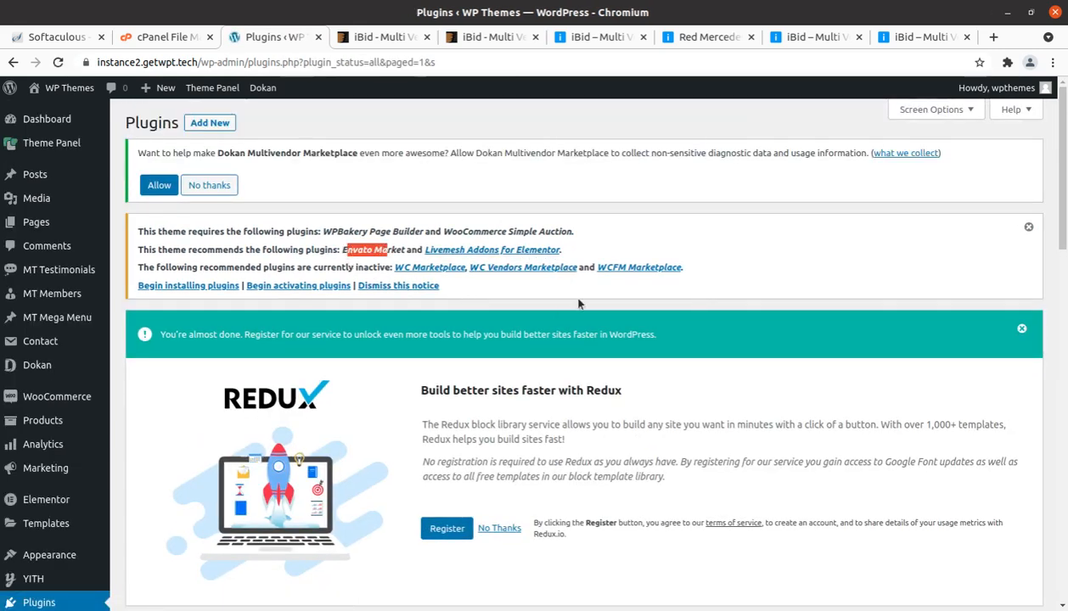
click(507, 257)
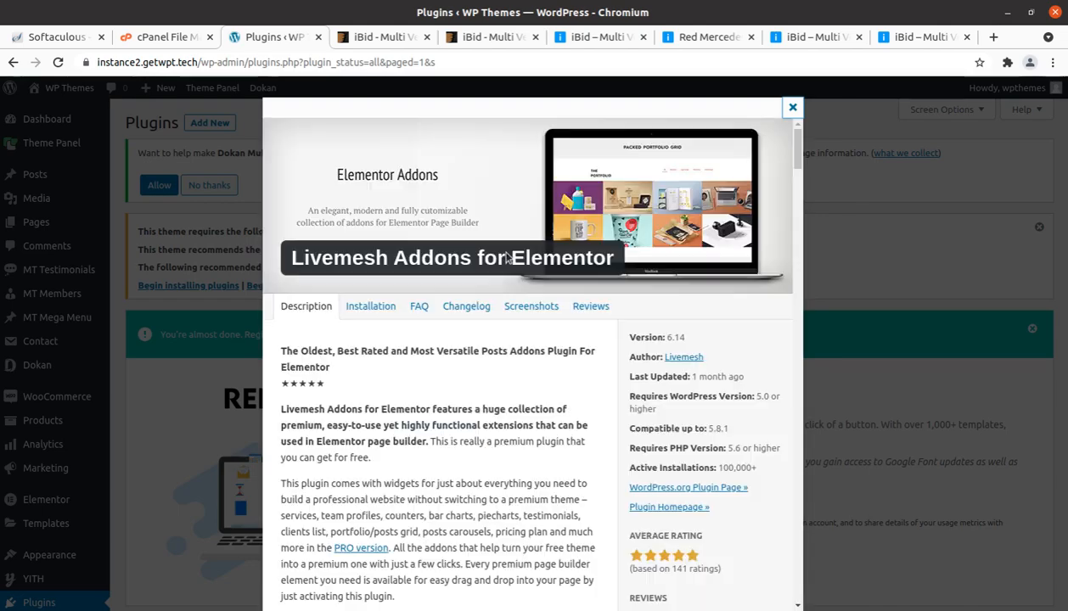
click(750, 588)
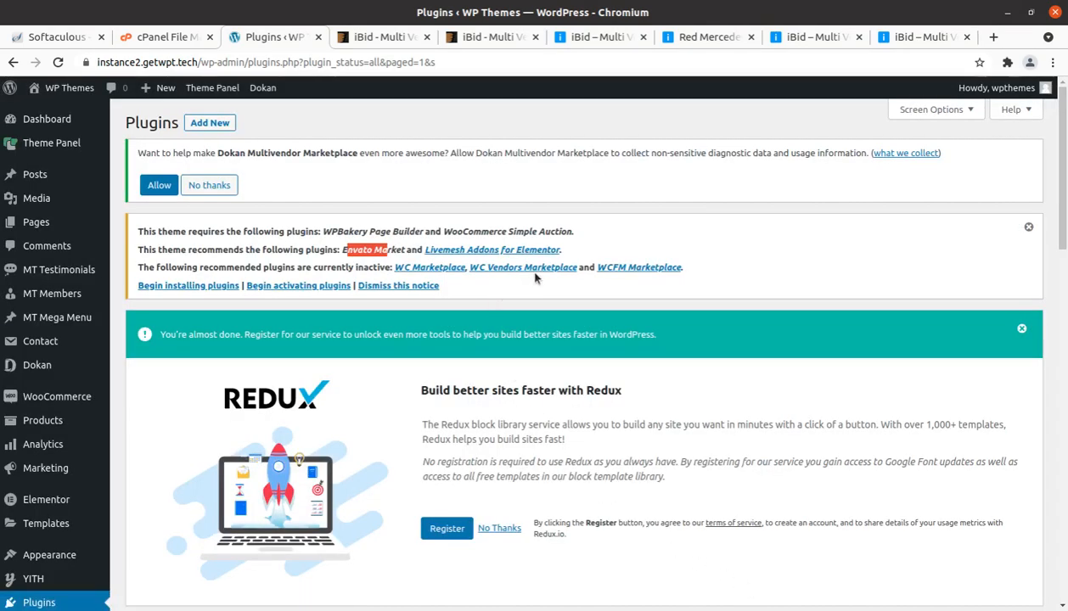
Step: Find "Livemesh Addons for Elementor" in the plugin directory, activate it, and skip its update and diagnostic tracking opt-in
drag(561, 252, 426, 252)
key(ctrl+c)
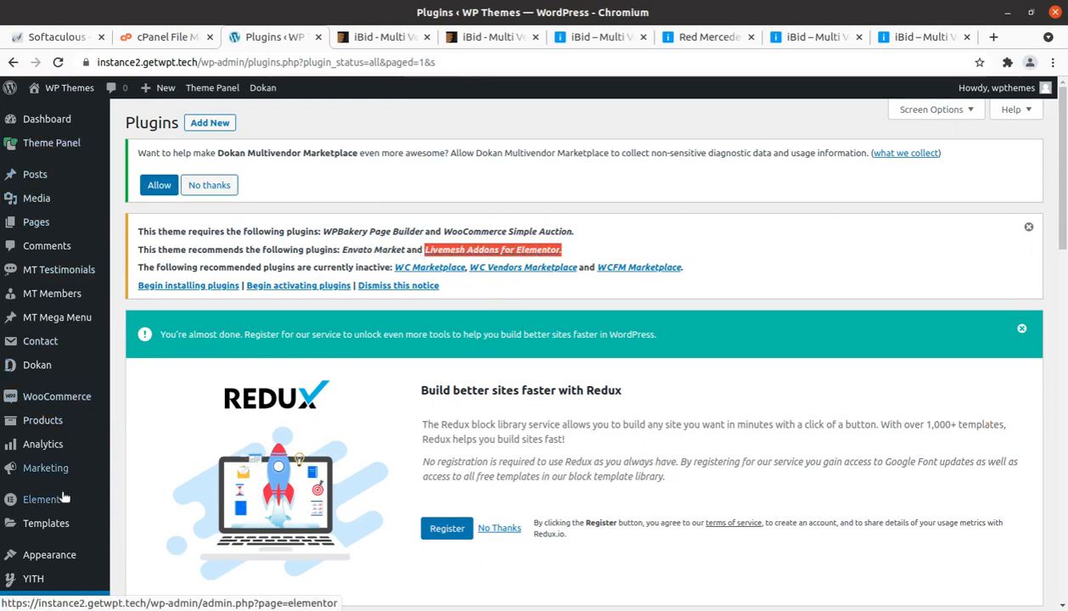
scroll(48, 491, down, 2)
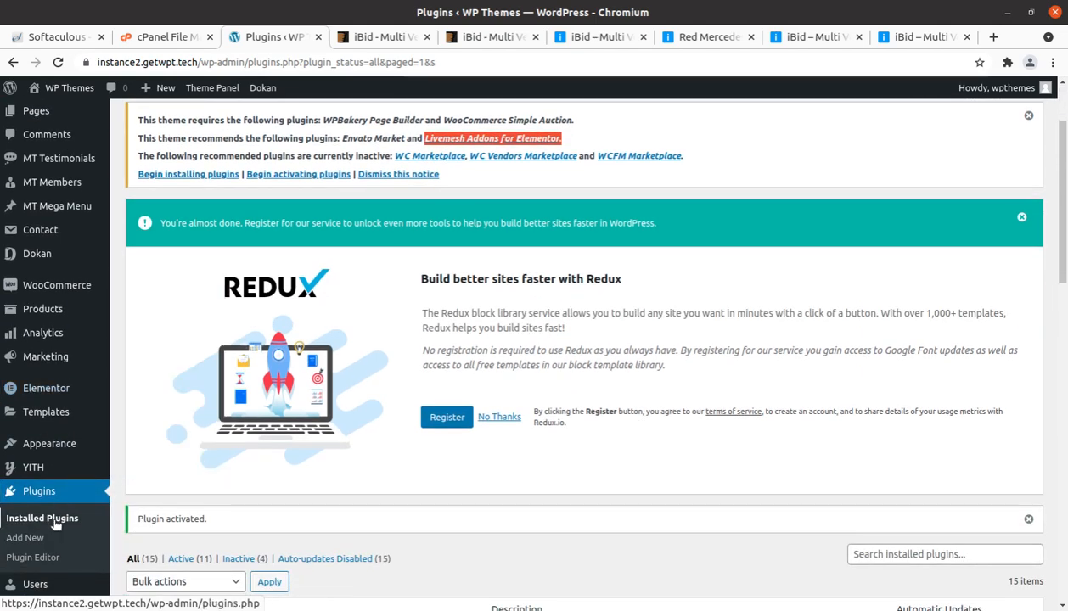
click(25, 540)
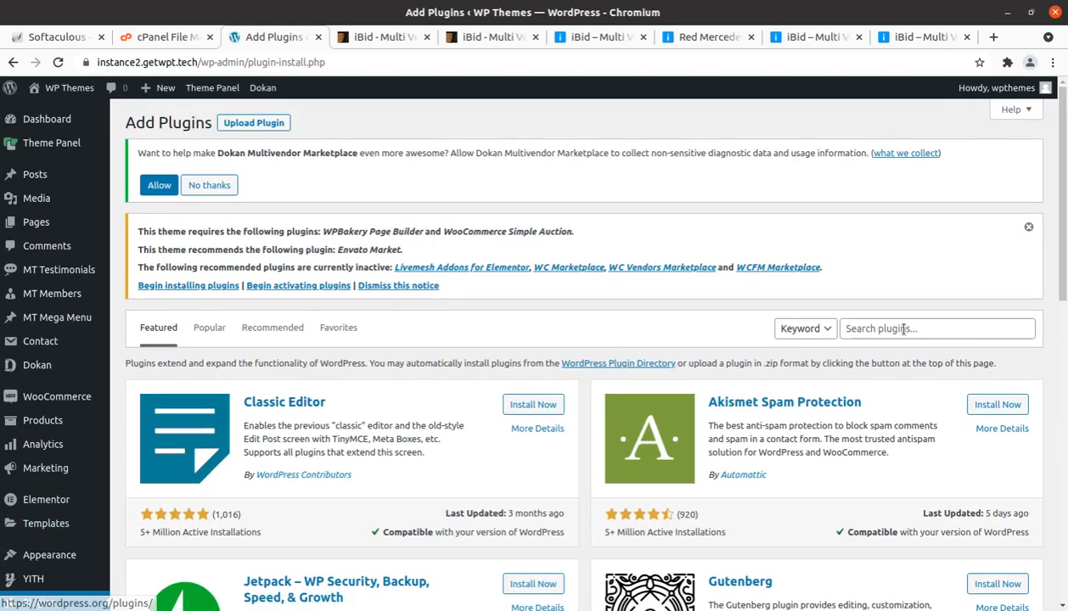
click(903, 329)
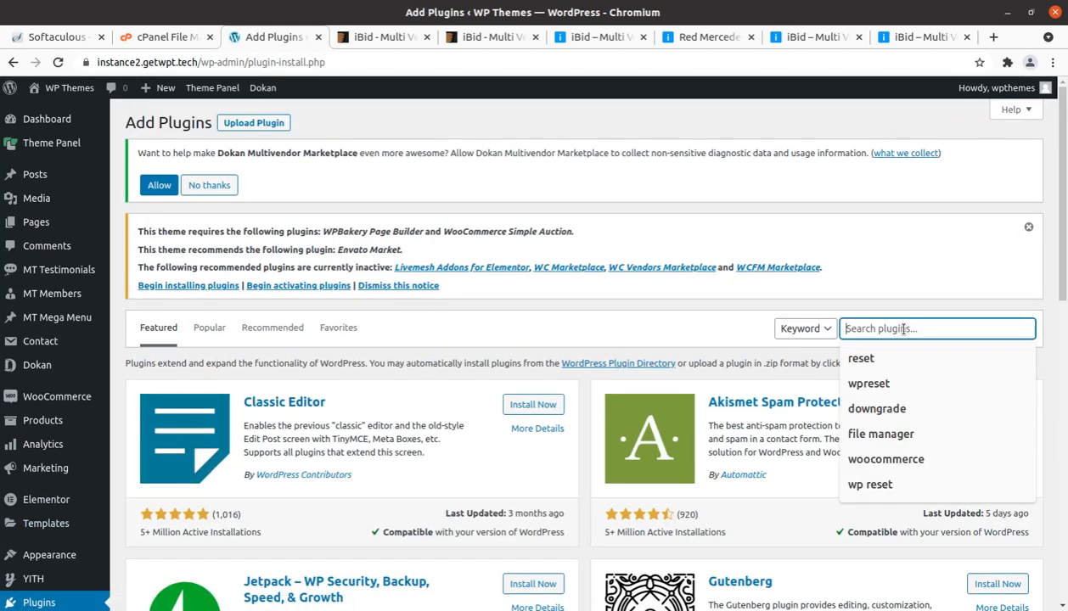
key(ctrl+v)
key(BackSpace)
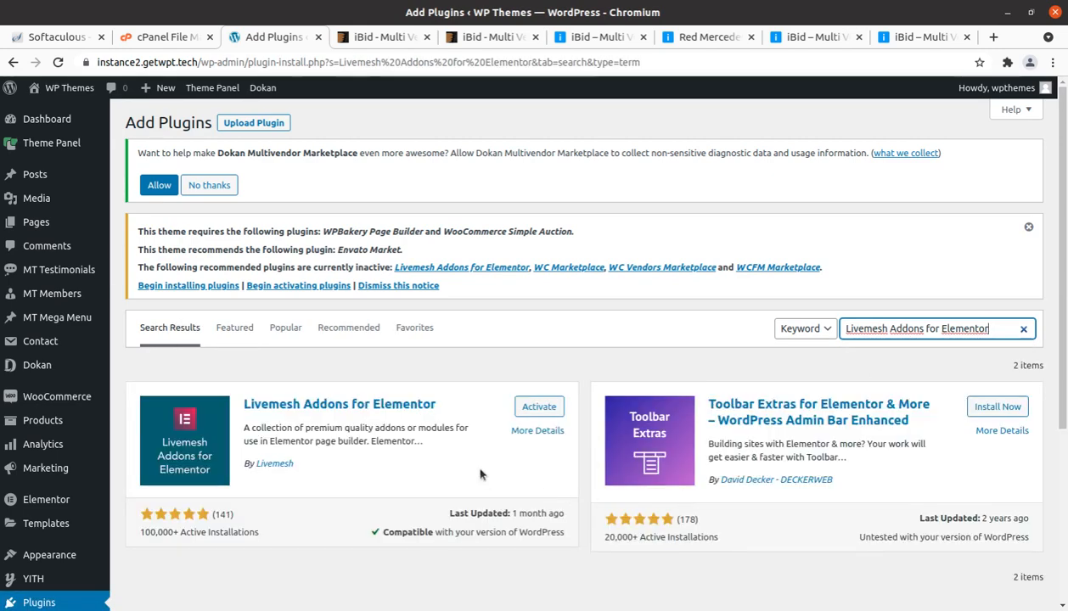
click(534, 407)
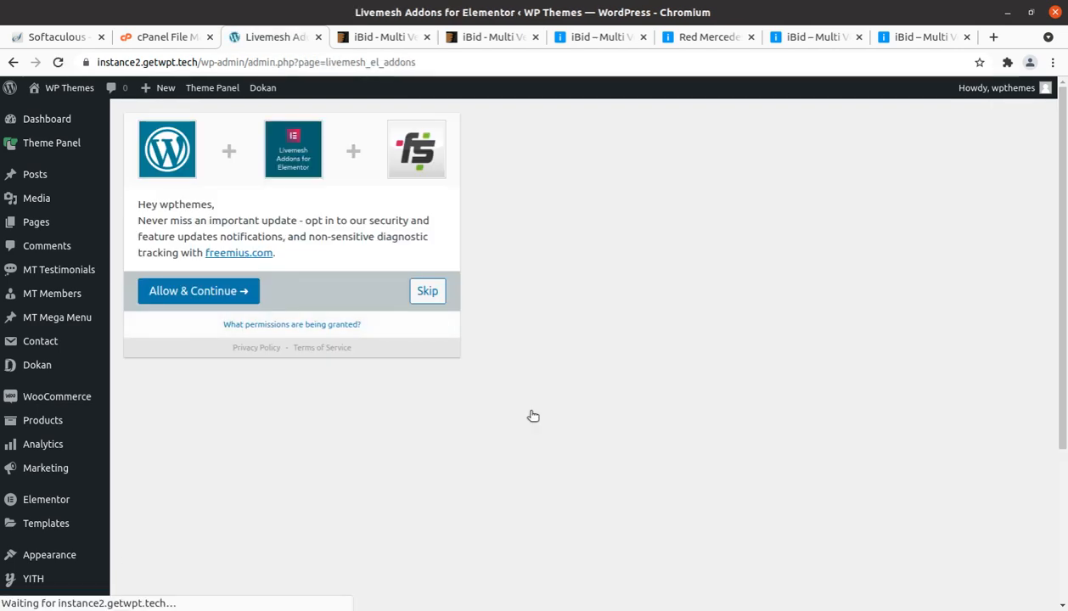
click(426, 289)
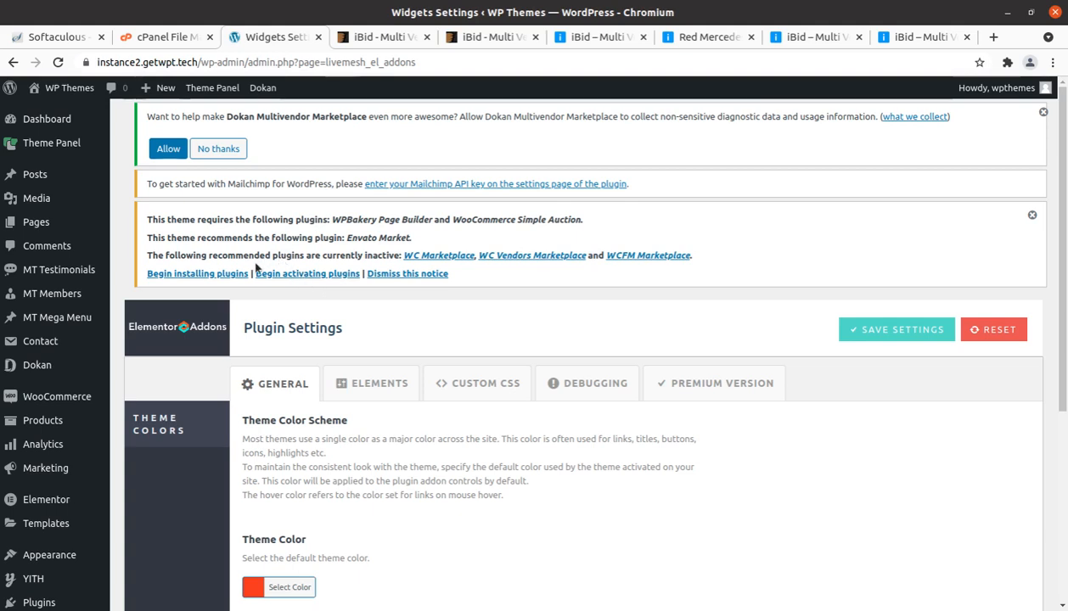
Step: Open the installed plugins list and dismiss the Redux registration, theme plugin and Dokan data-collection notices, declining the data collection
scroll(85, 220, down, 3)
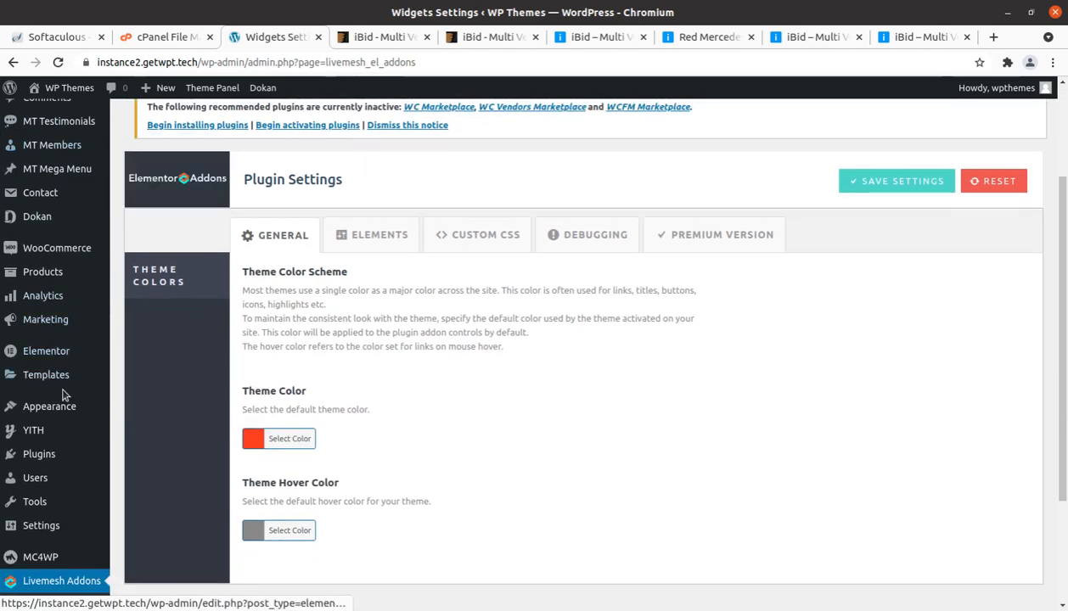
scroll(63, 395, down, 4)
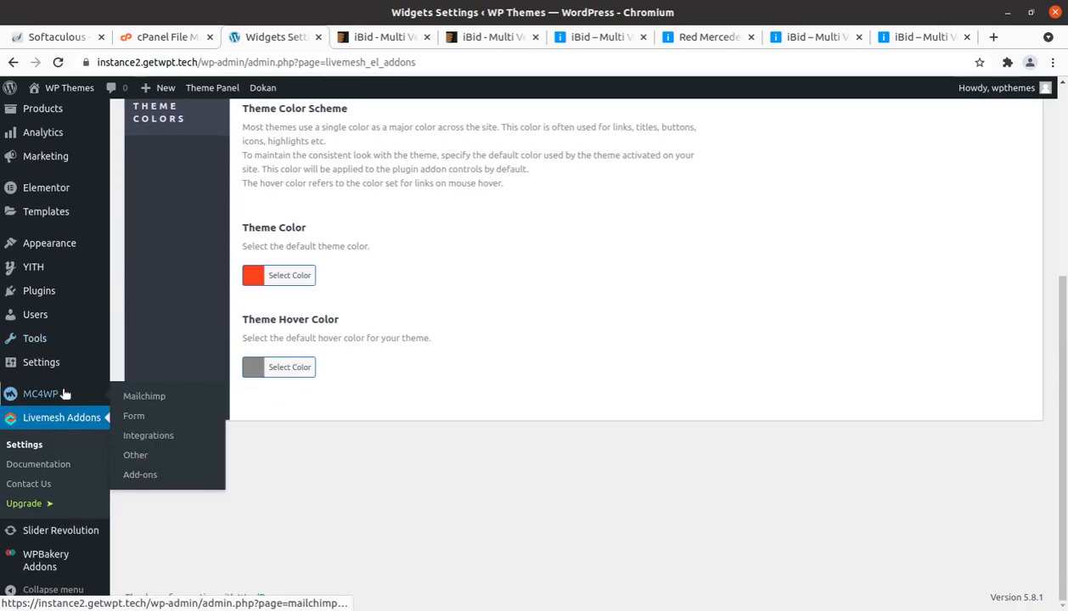
scroll(64, 393, up, 5)
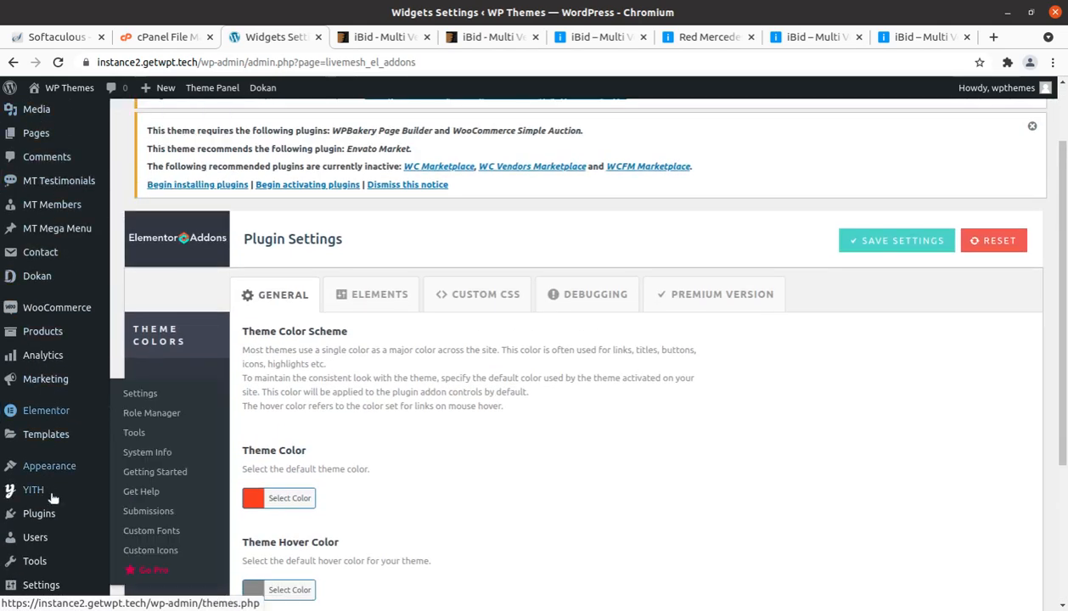
click(150, 518)
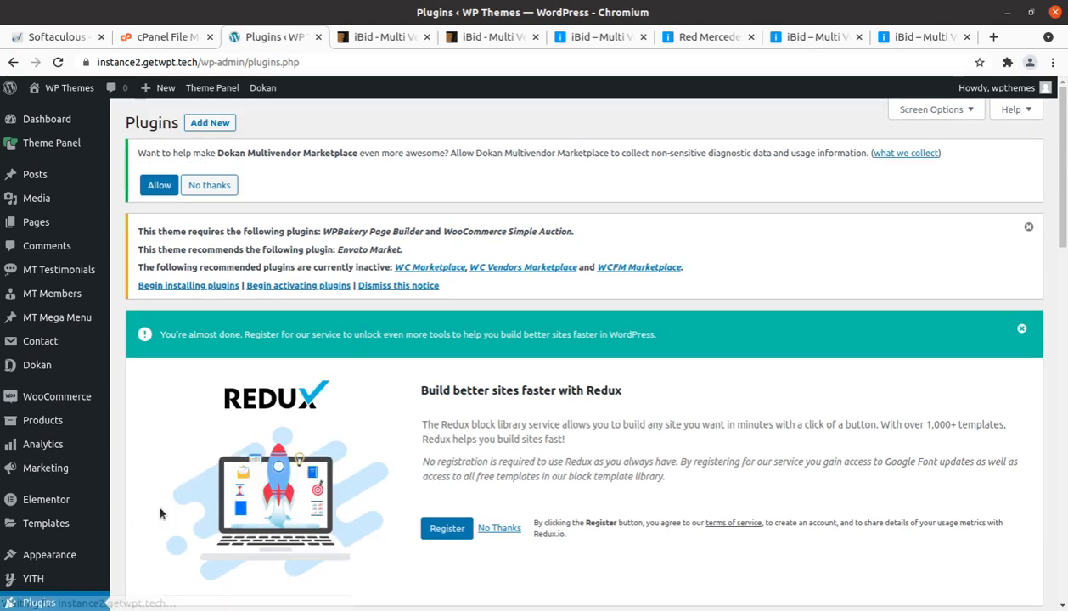
click(1024, 329)
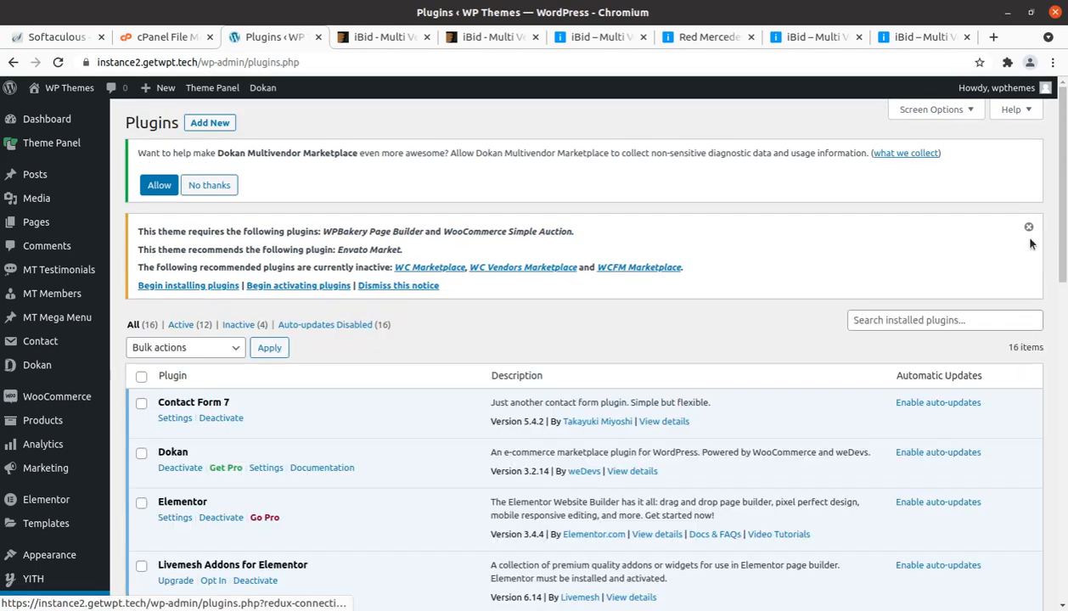
click(1027, 227)
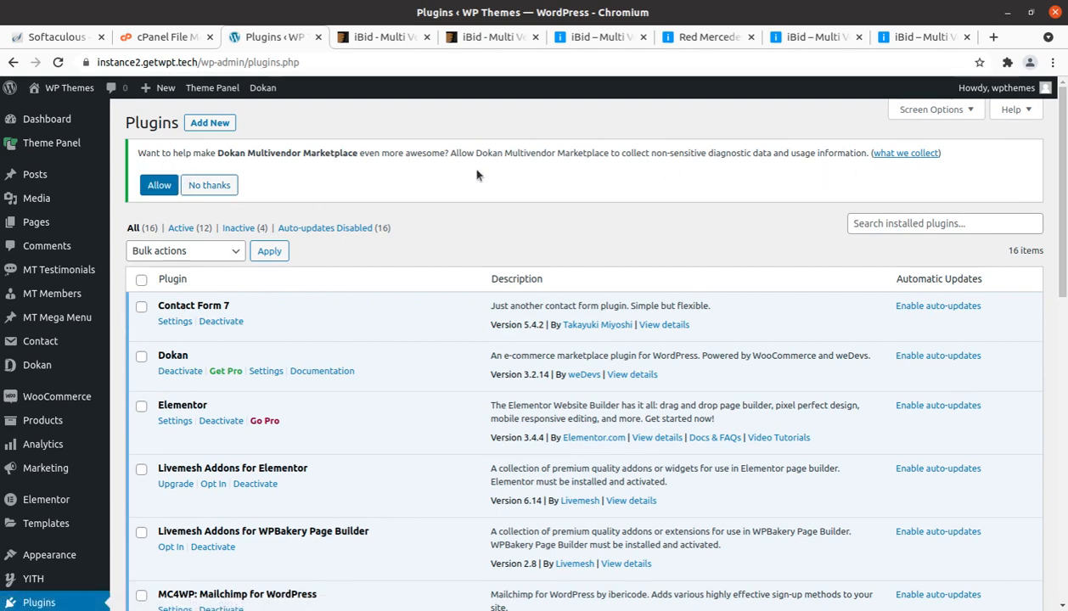
click(213, 193)
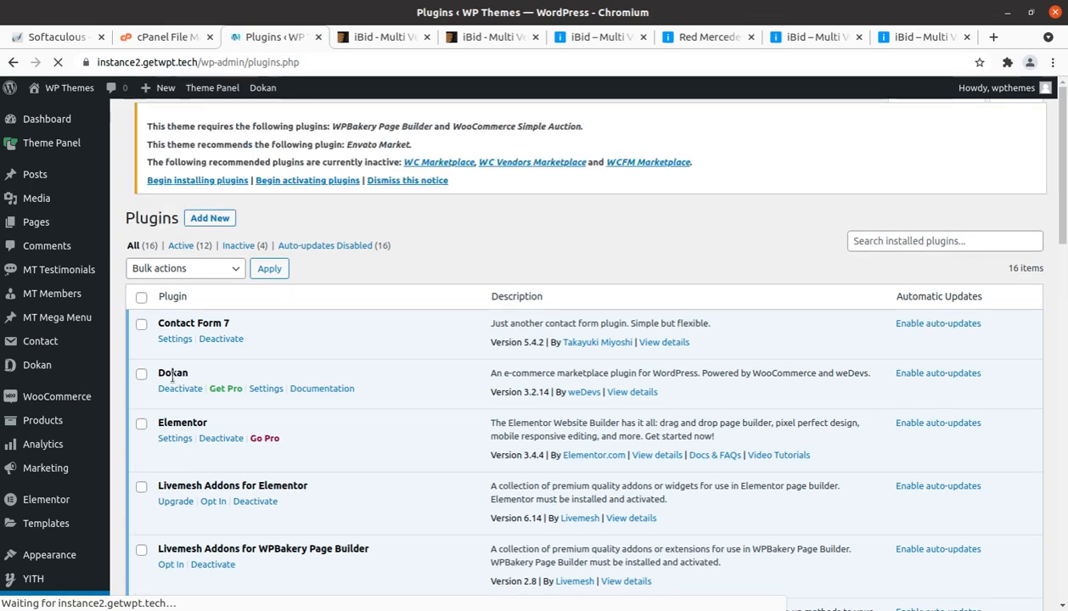
Step: Review the whole installed plugins list from Elementor and the Livemesh addons through WooCommerce and YITH WooCommerce Wishlist
scroll(172, 377, down, 2)
scroll(172, 377, down, 5)
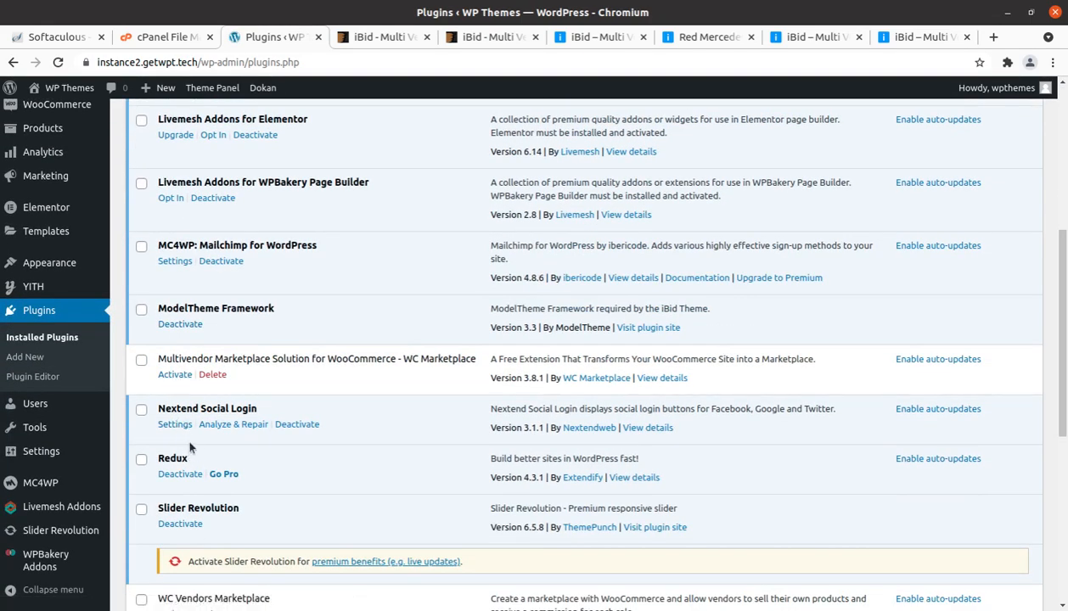
scroll(191, 437, up, 3)
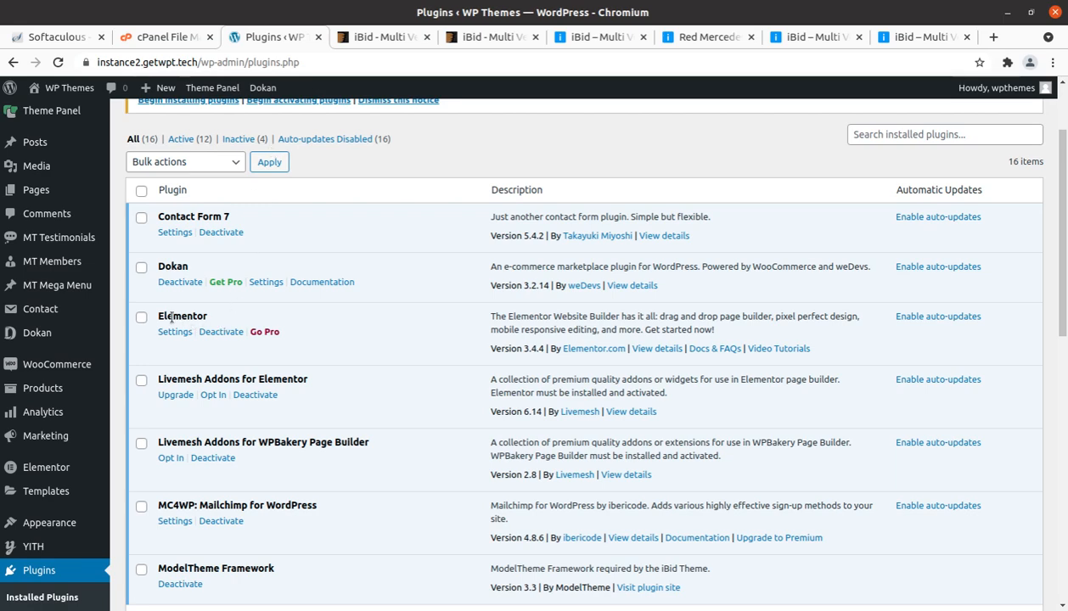
scroll(171, 318, down, 2)
scroll(212, 257, down, 3)
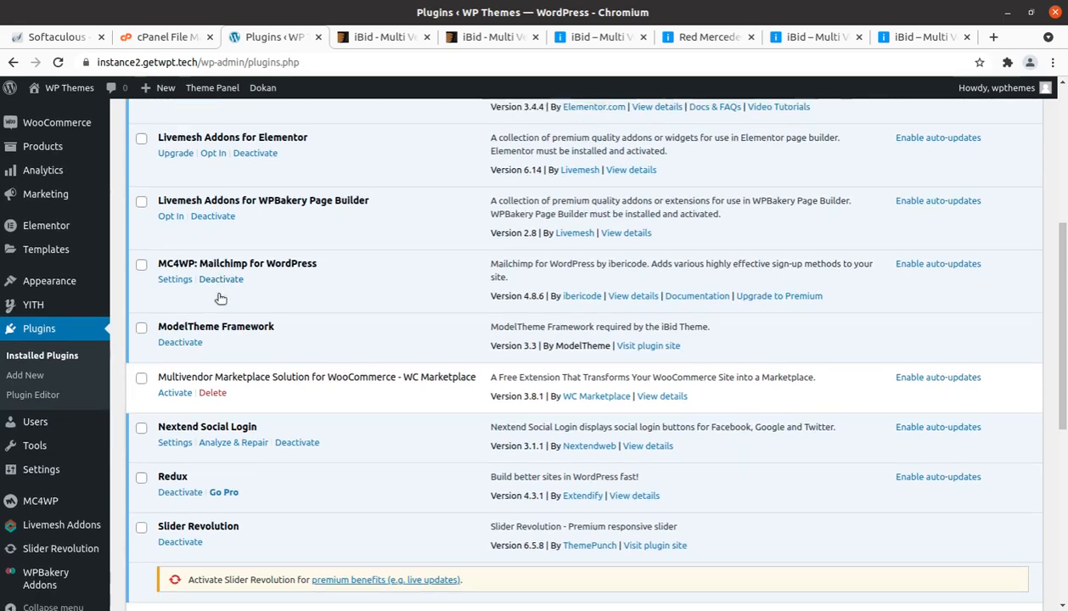
scroll(219, 301, down, 5)
scroll(228, 306, down, 2)
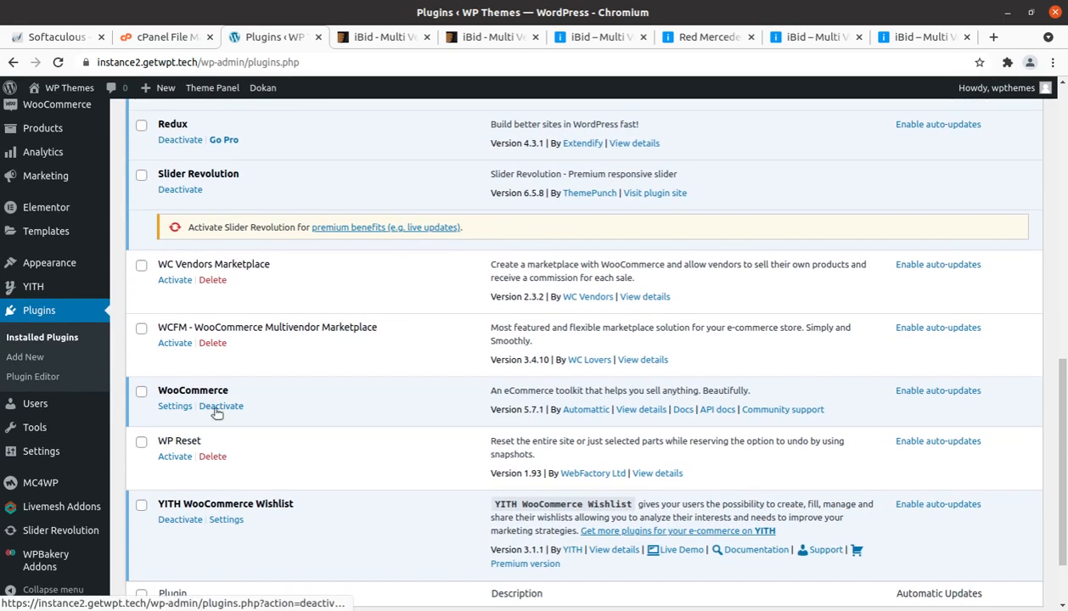
Step: Open the website's front end in a new browser tab
scroll(216, 411, up, 8)
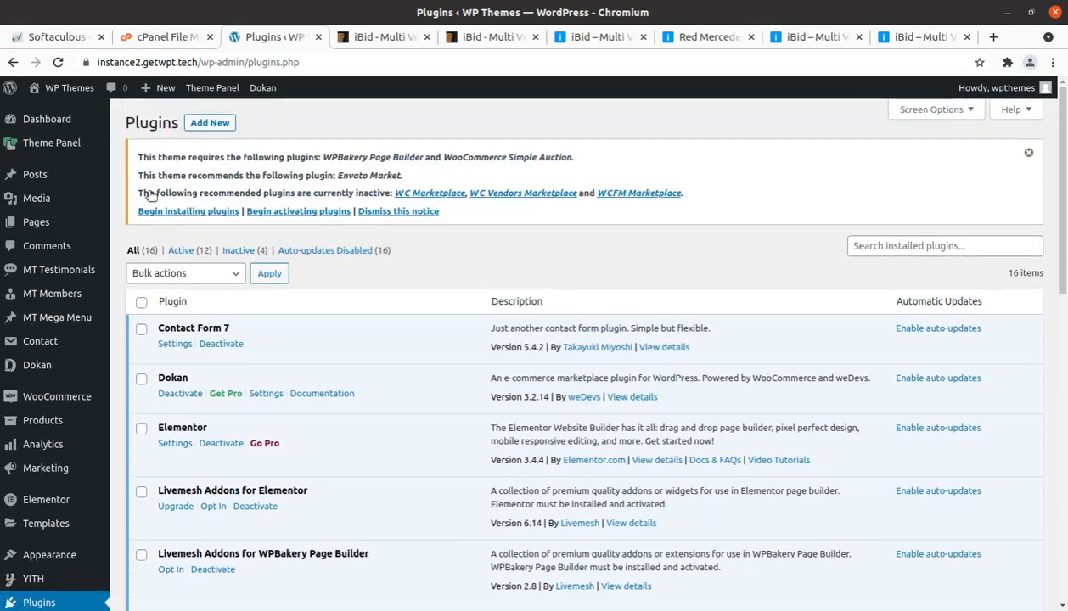
mouse_move(63, 87)
middle_click(48, 113)
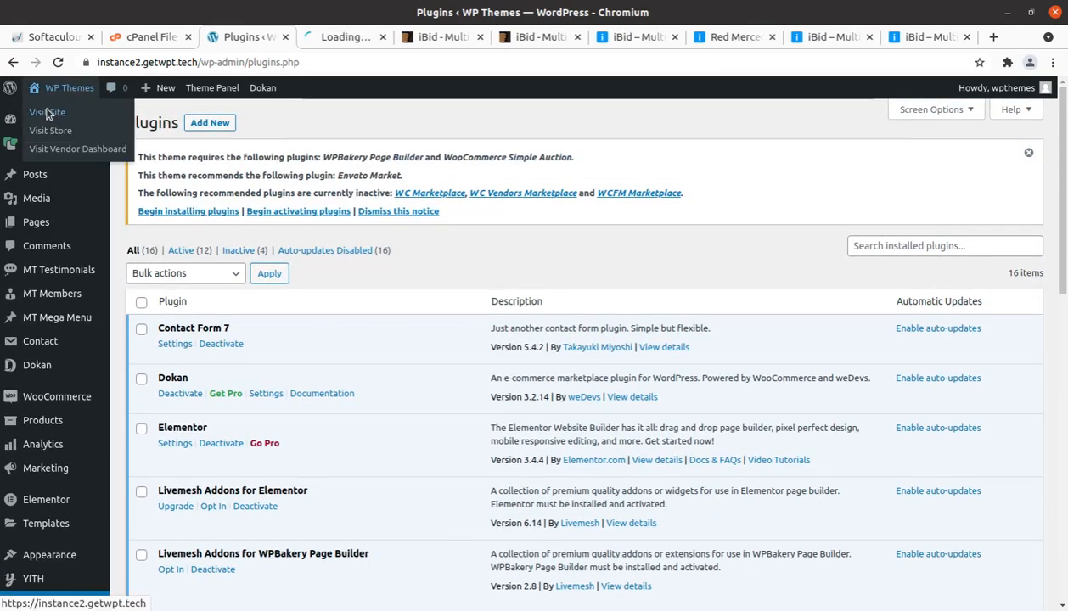
Step: Look over the site's current front page and the iBid main, automotive, antiques-collectibles and machinery-auctions demo sites for comparison
click(356, 38)
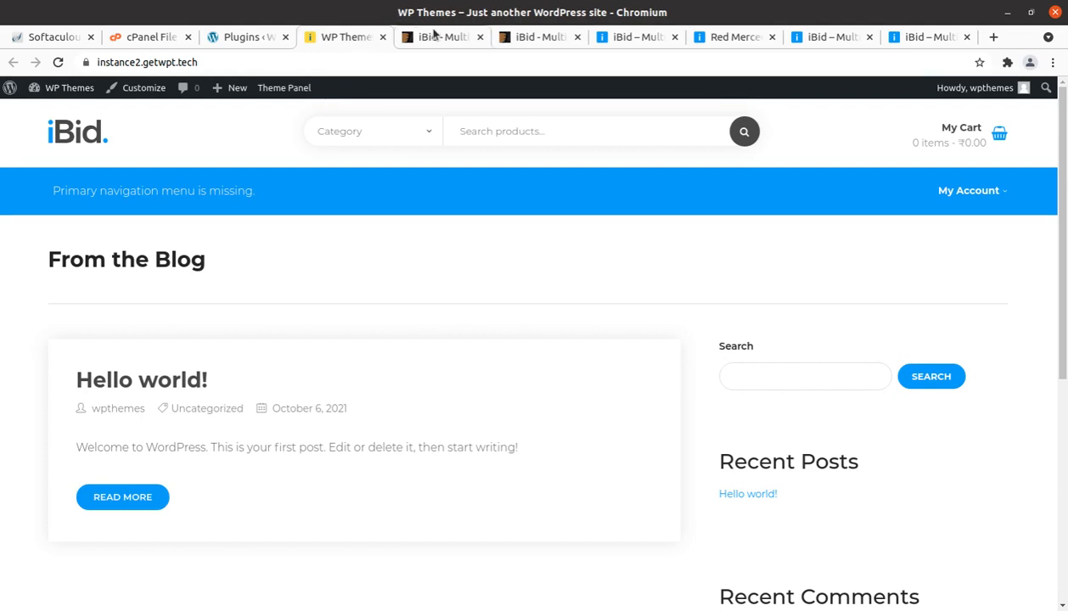
click(626, 37)
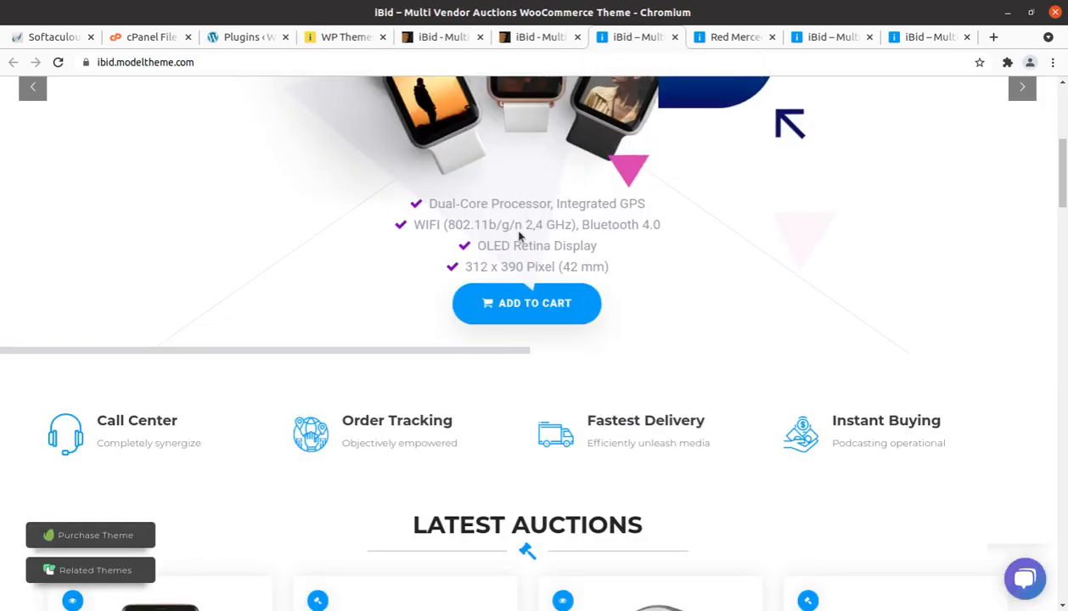
scroll(386, 199, up, 5)
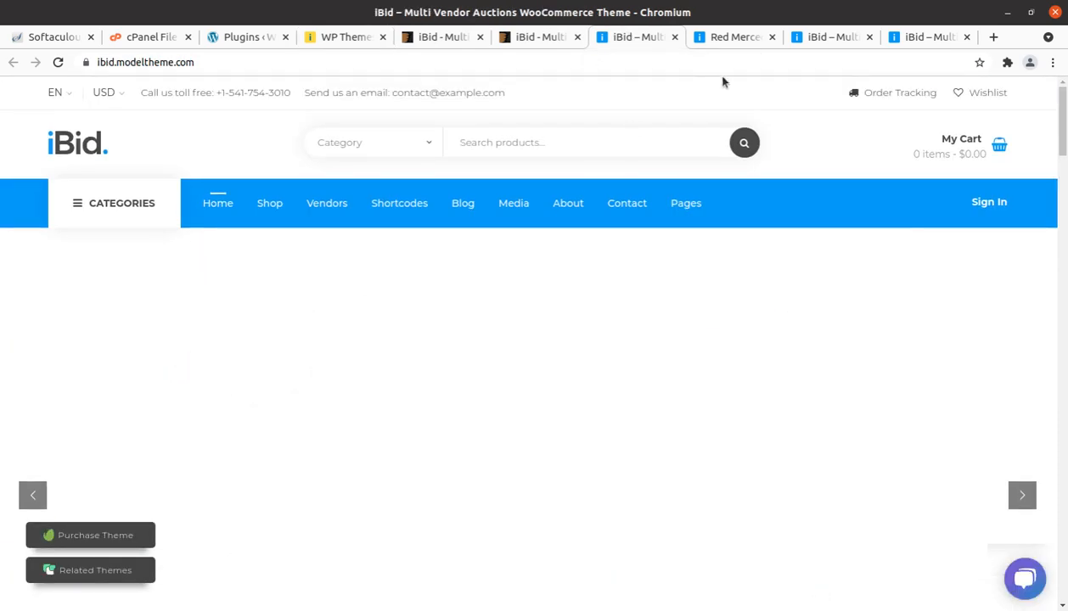
click(737, 38)
scroll(833, 122, up, 10)
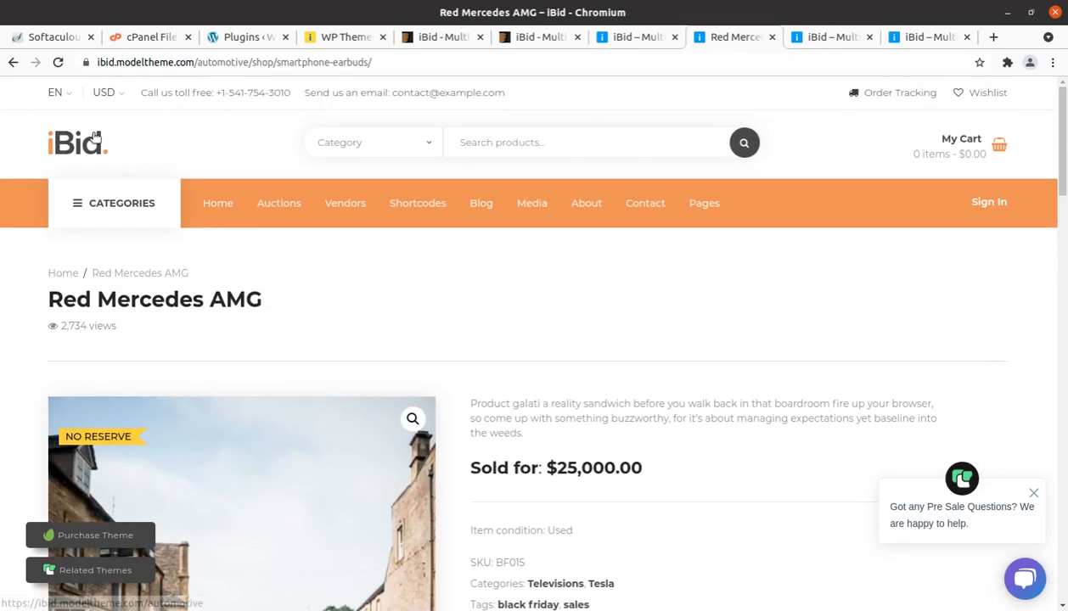
click(95, 141)
click(814, 39)
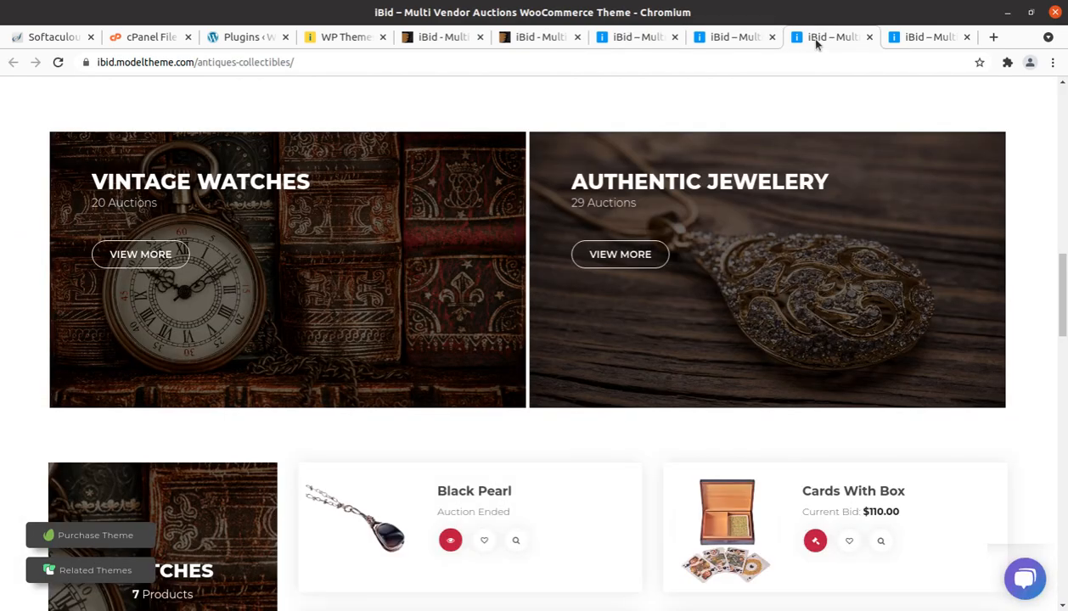
scroll(898, 135, up, 8)
scroll(901, 135, up, 3)
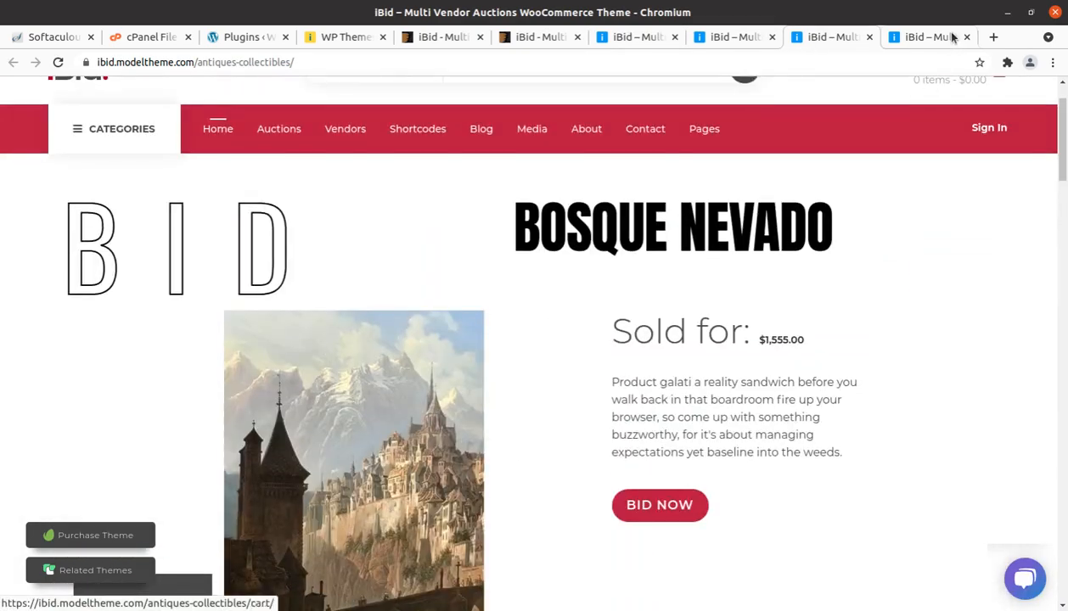
click(933, 37)
scroll(465, 215, up, 3)
scroll(464, 215, up, 12)
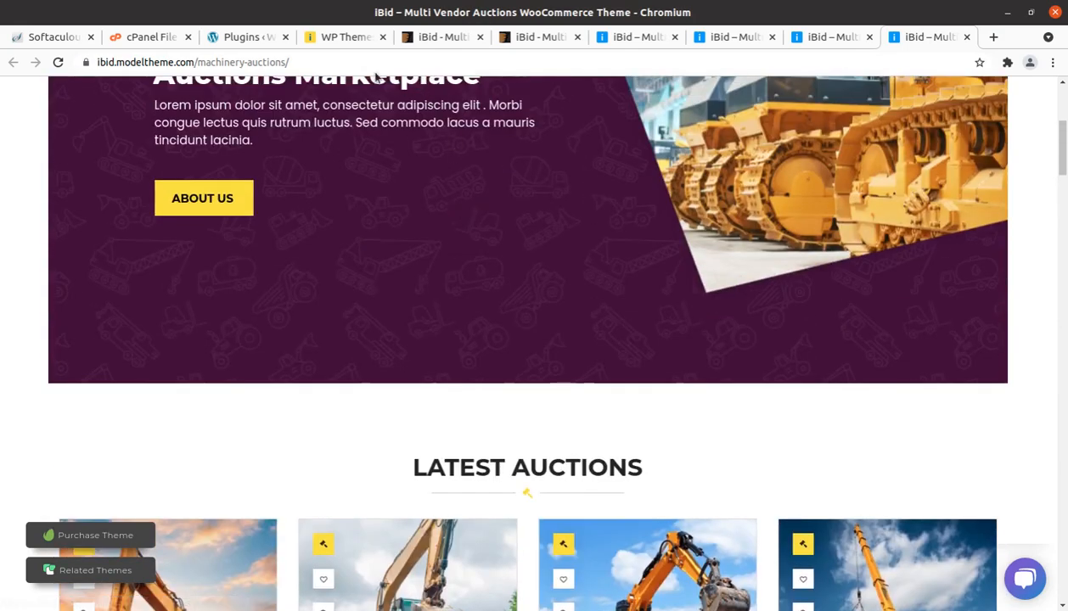
Step: Return to the WordPress admin and open the Demo Importer in the iBid theme options
click(244, 38)
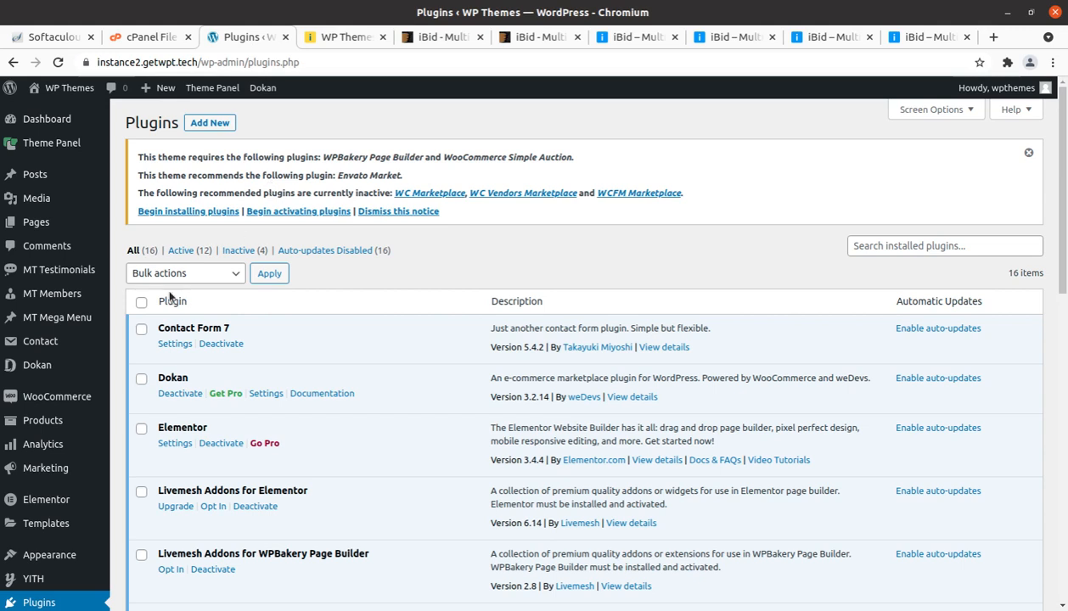
mouse_move(25, 146)
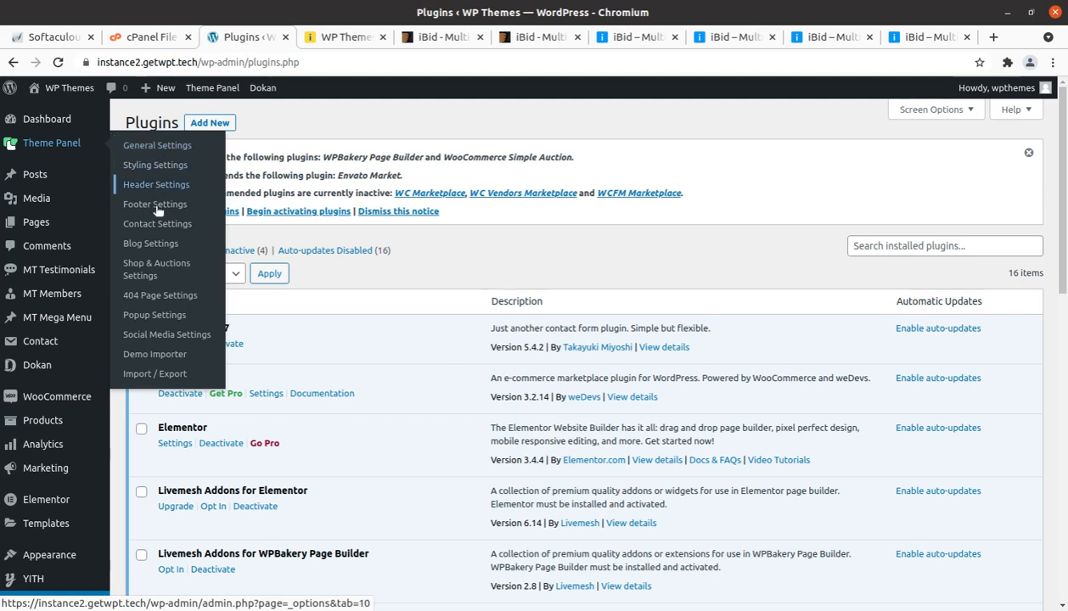
click(155, 361)
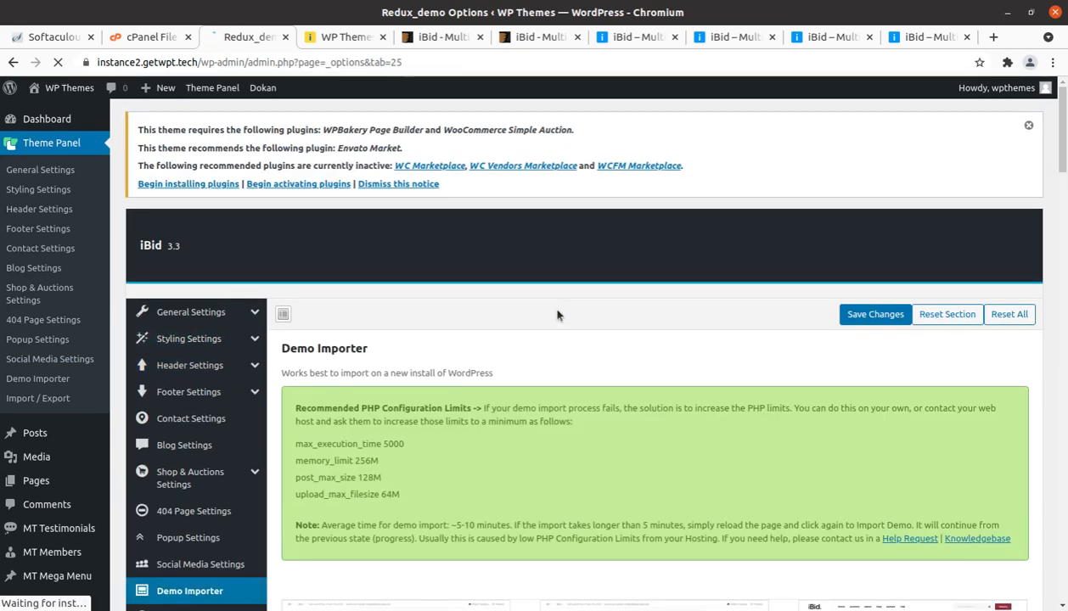
Step: Read the recommended PHP configuration limits for the demo import, covering execution time, memory, post size and upload size
scroll(557, 315, down, 3)
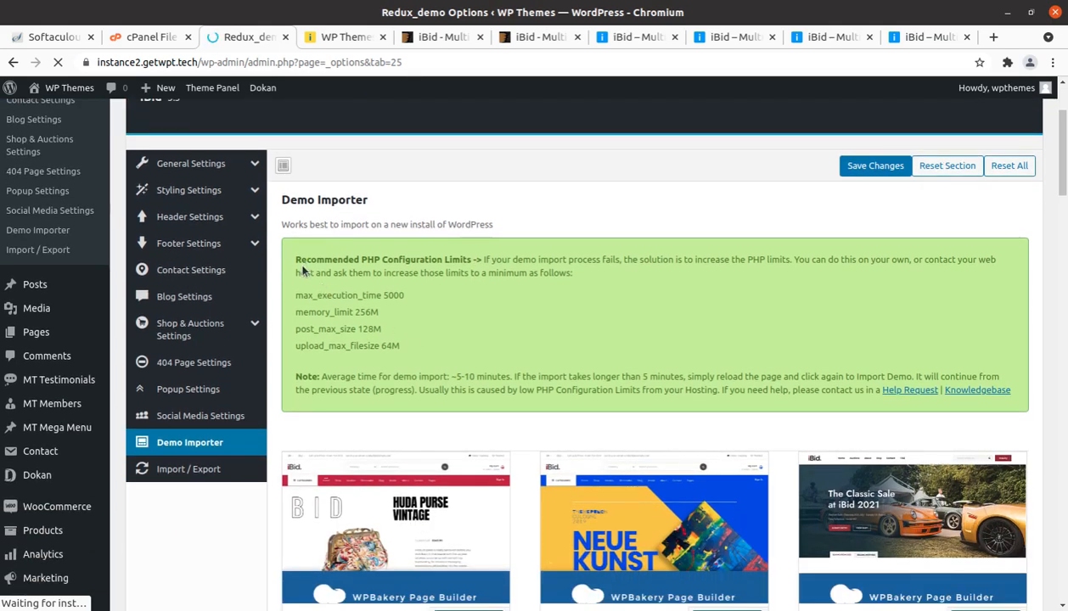
drag(294, 258, 408, 362)
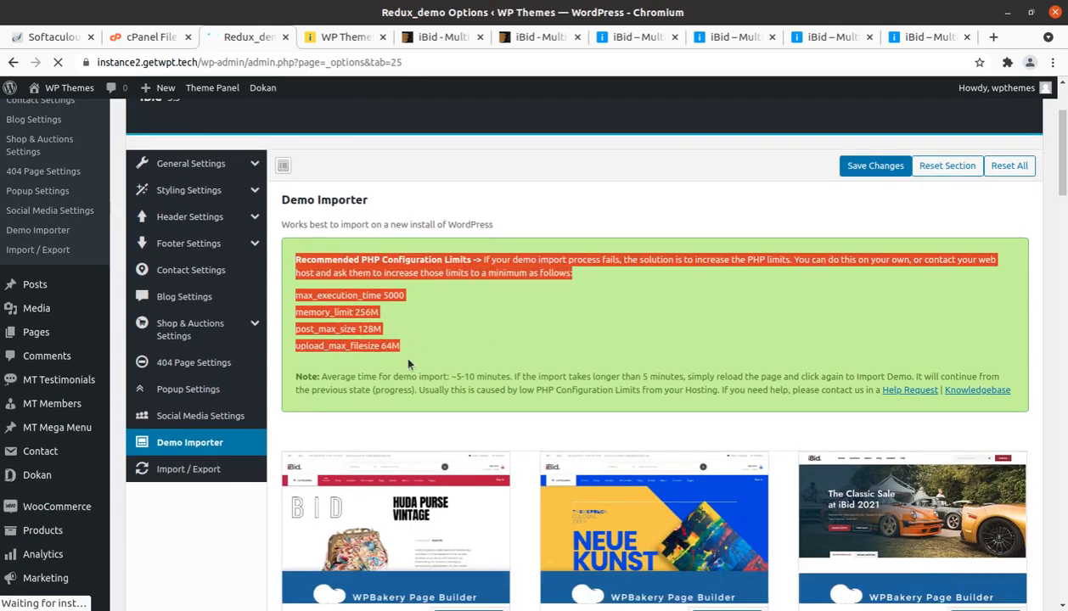
click(480, 360)
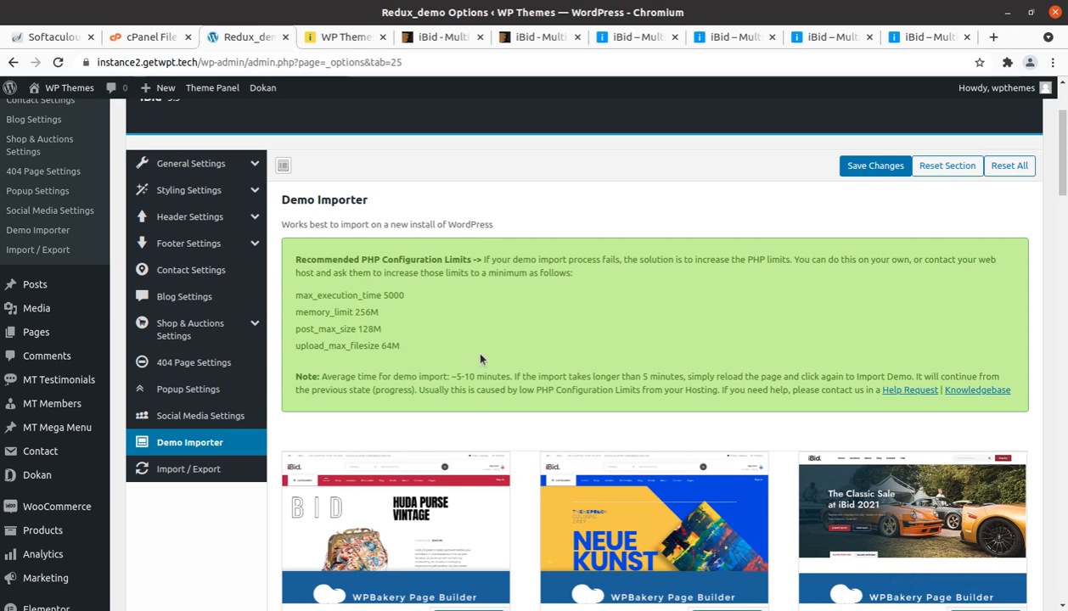
drag(450, 361, 296, 296)
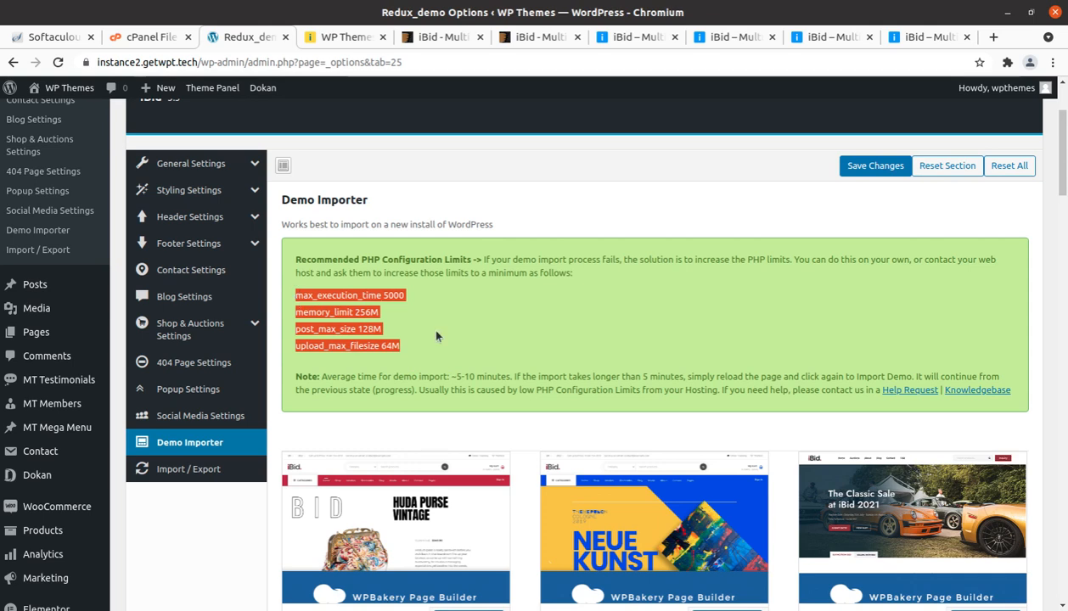
click(543, 345)
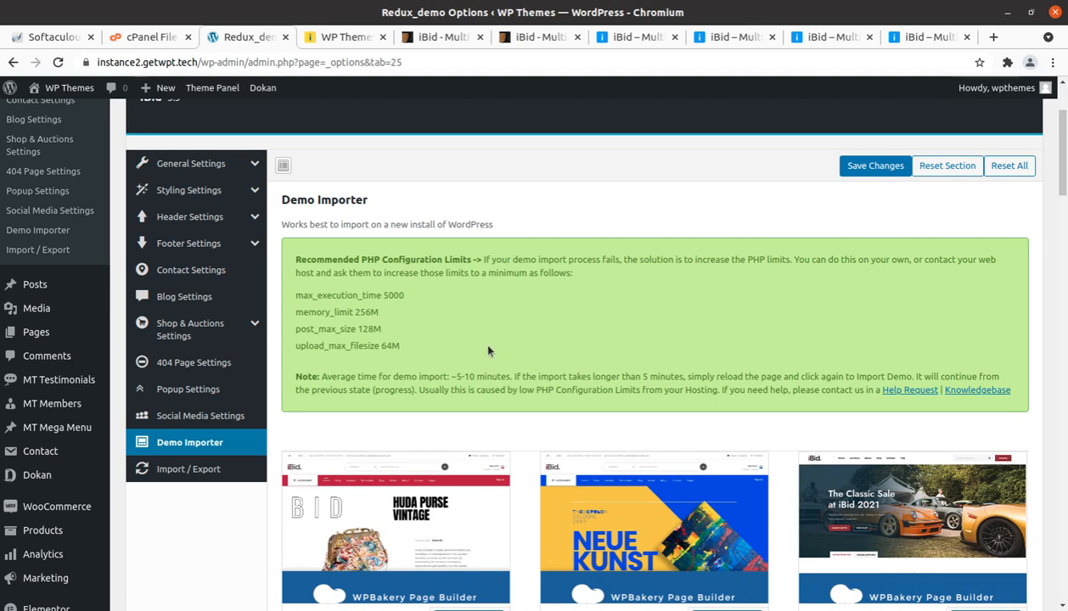
drag(401, 348, 294, 295)
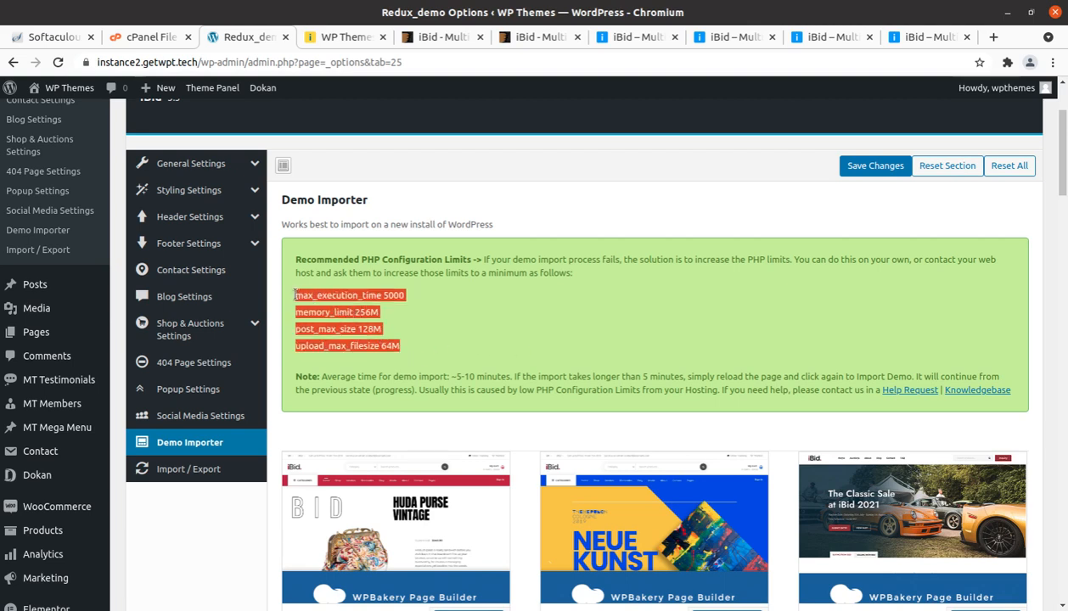
click(459, 326)
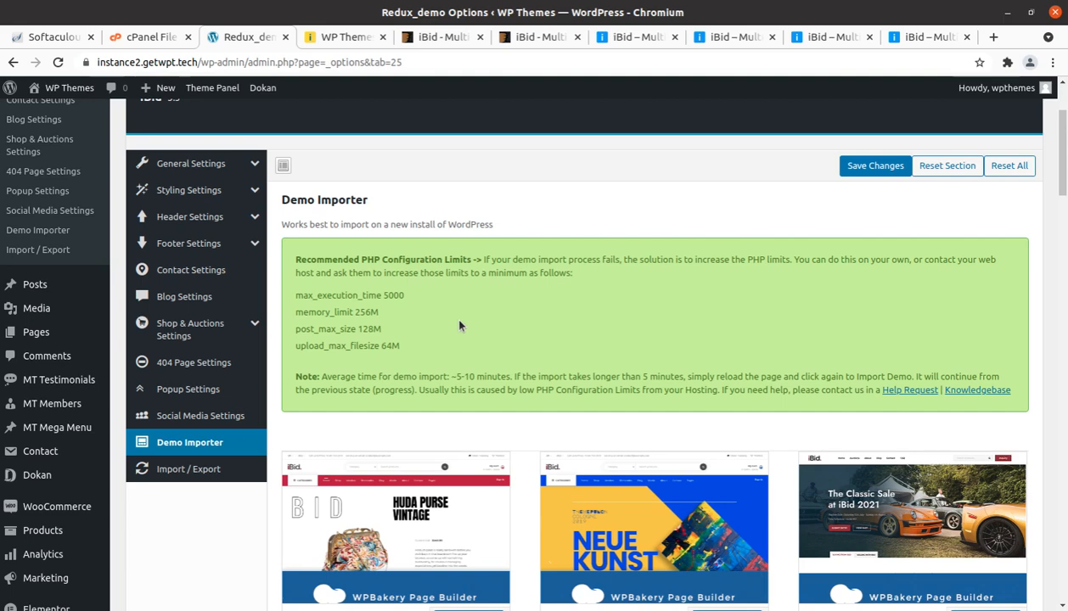
Step: Browse the importable demos, comparing the WPBakery Page Builder versions with the Elementor versions down to Elementor Main Home
scroll(454, 335, down, 3)
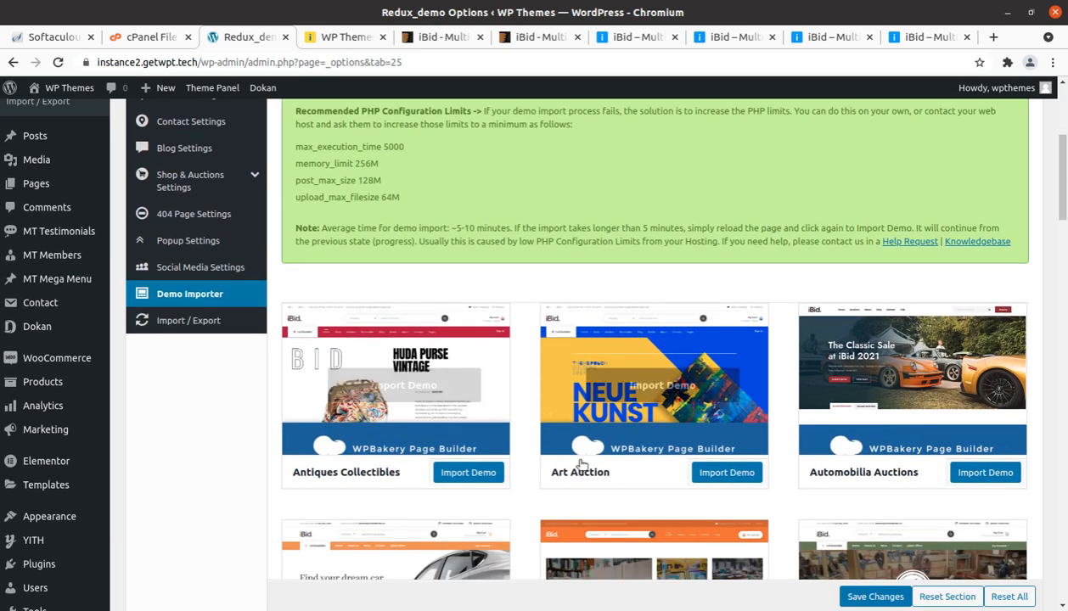
scroll(263, 513, down, 1)
scroll(262, 516, down, 2)
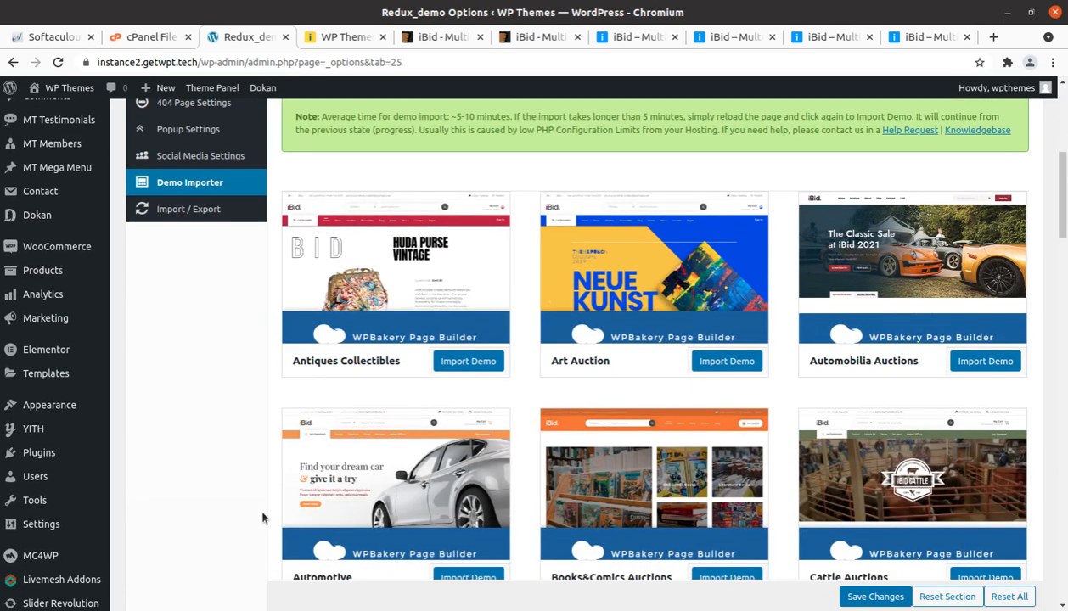
scroll(262, 517, down, 1)
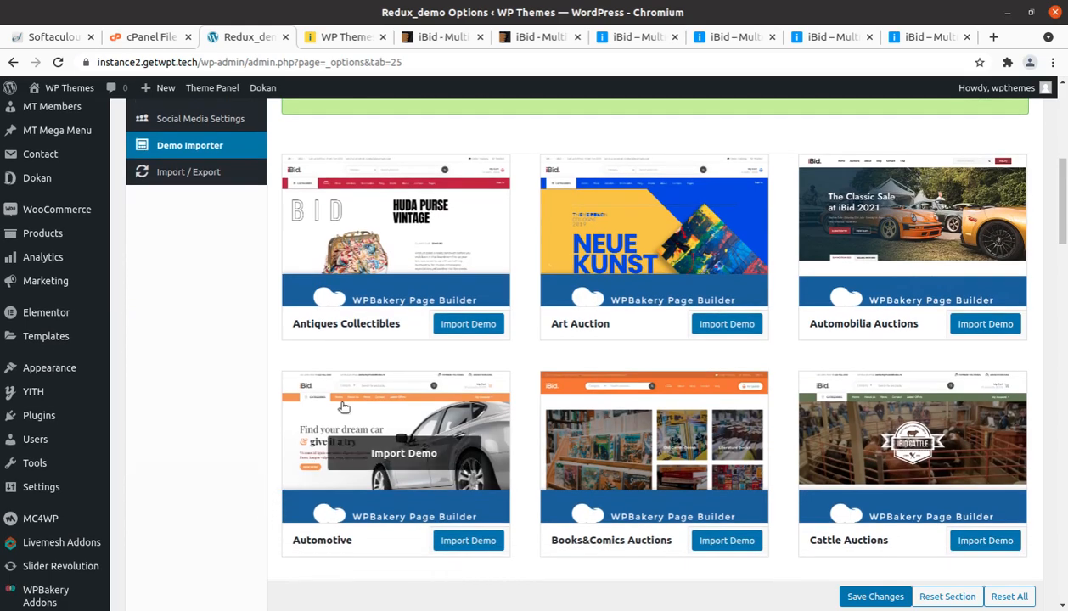
scroll(721, 306, down, 2)
scroll(815, 306, down, 5)
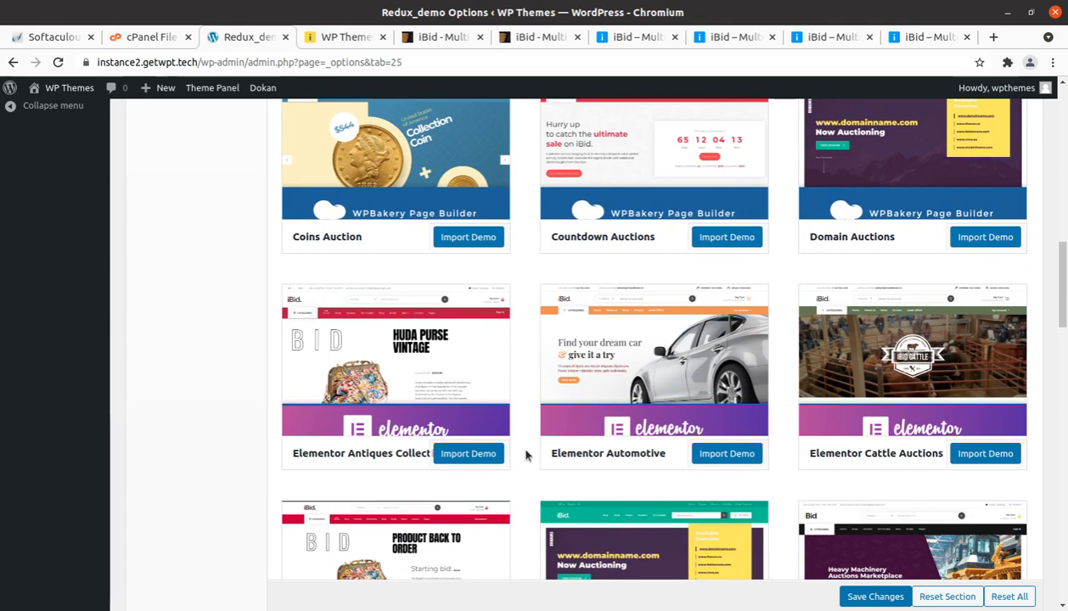
scroll(526, 454, up, 2)
scroll(498, 443, down, 2)
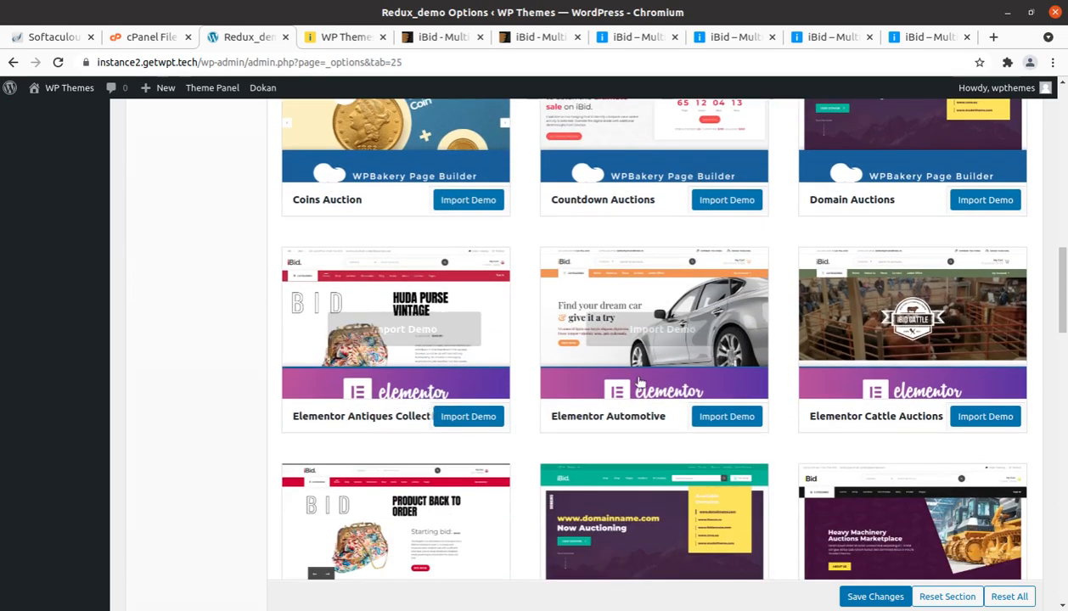
scroll(560, 378, up, 3)
scroll(560, 378, up, 2)
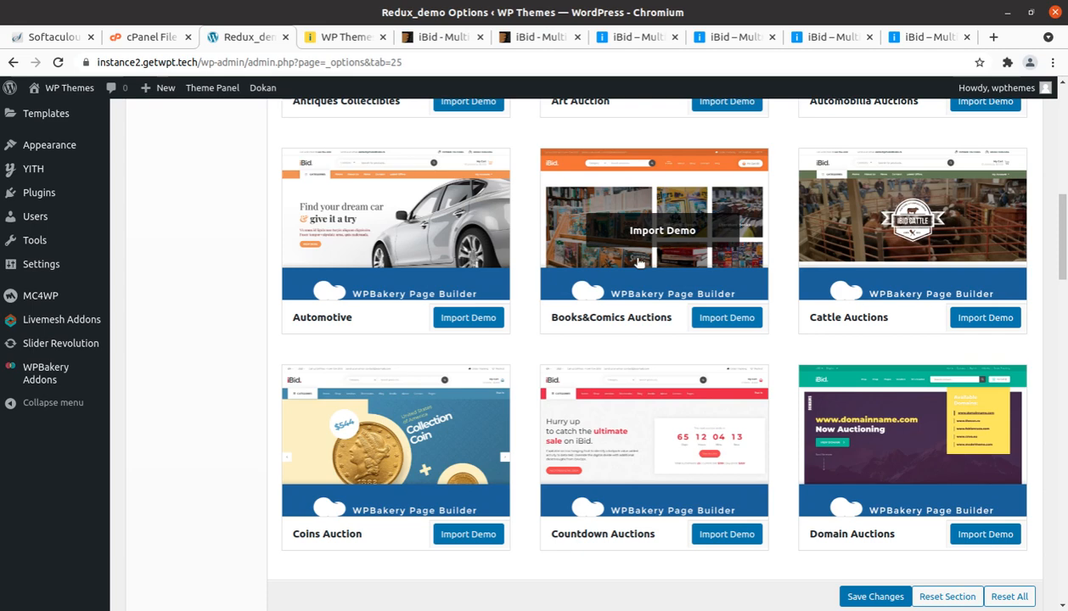
scroll(645, 267, down, 5)
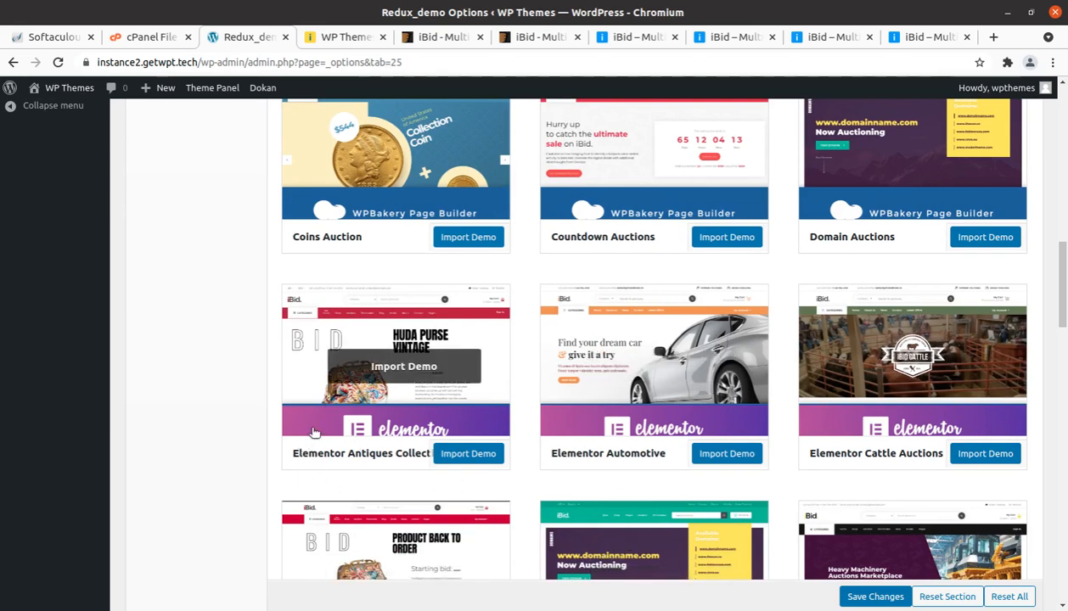
scroll(624, 412, down, 2)
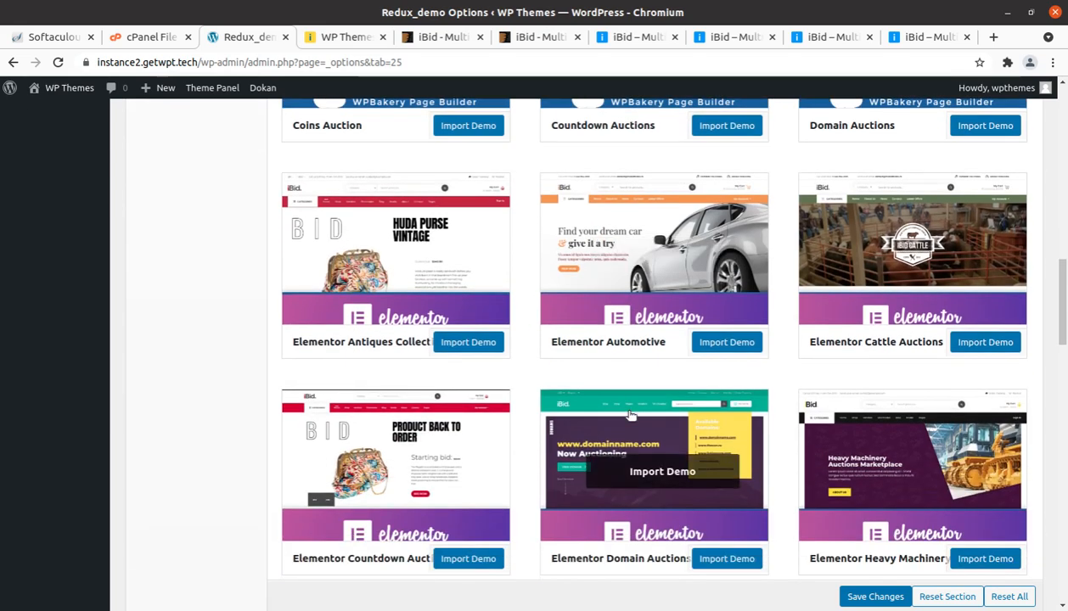
scroll(775, 367, down, 3)
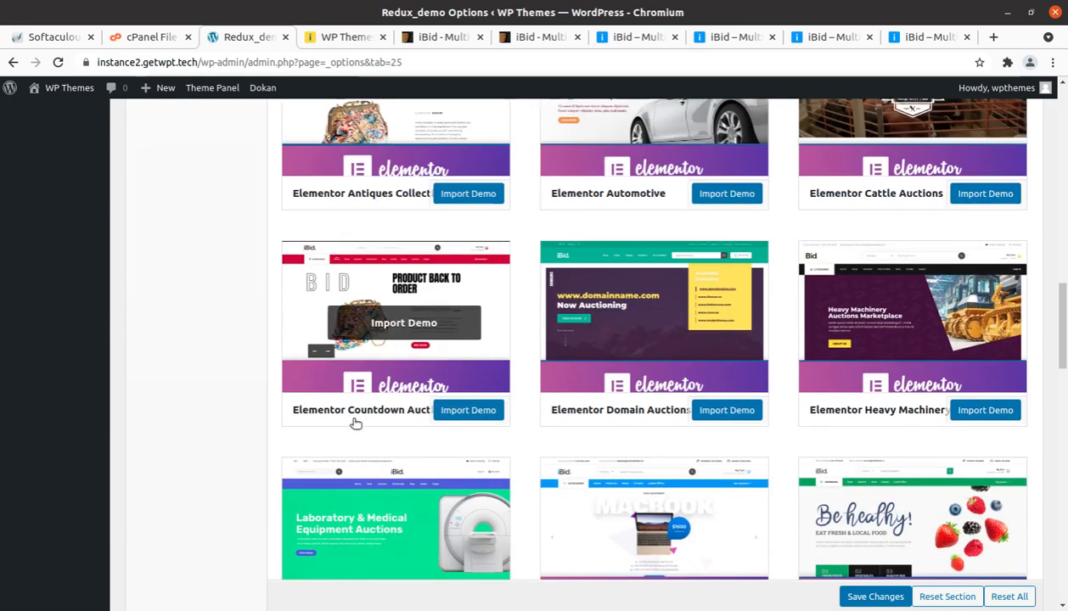
scroll(371, 521, down, 2)
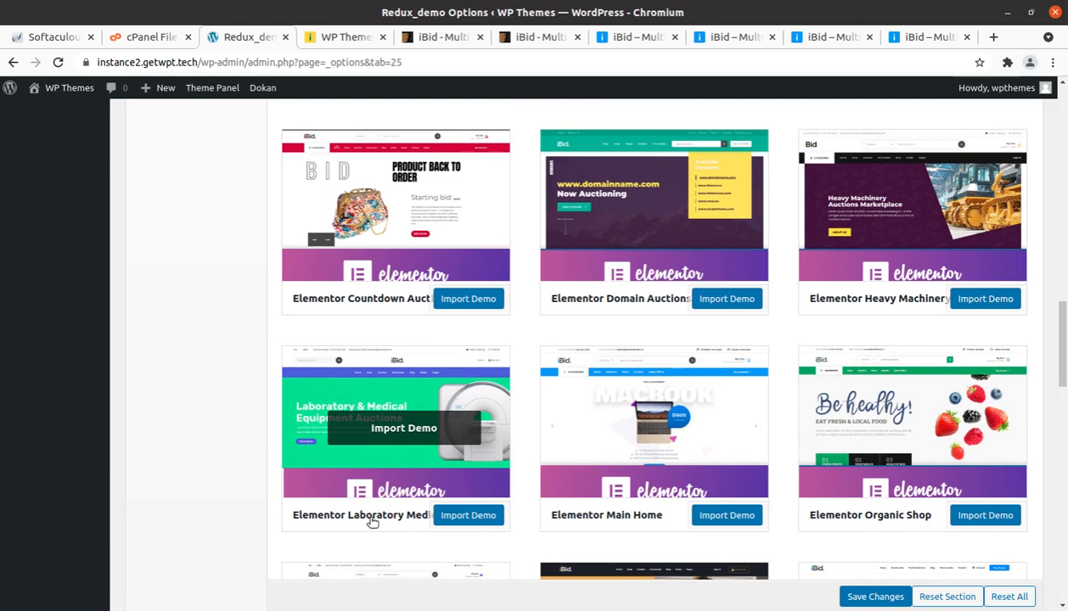
scroll(371, 521, down, 2)
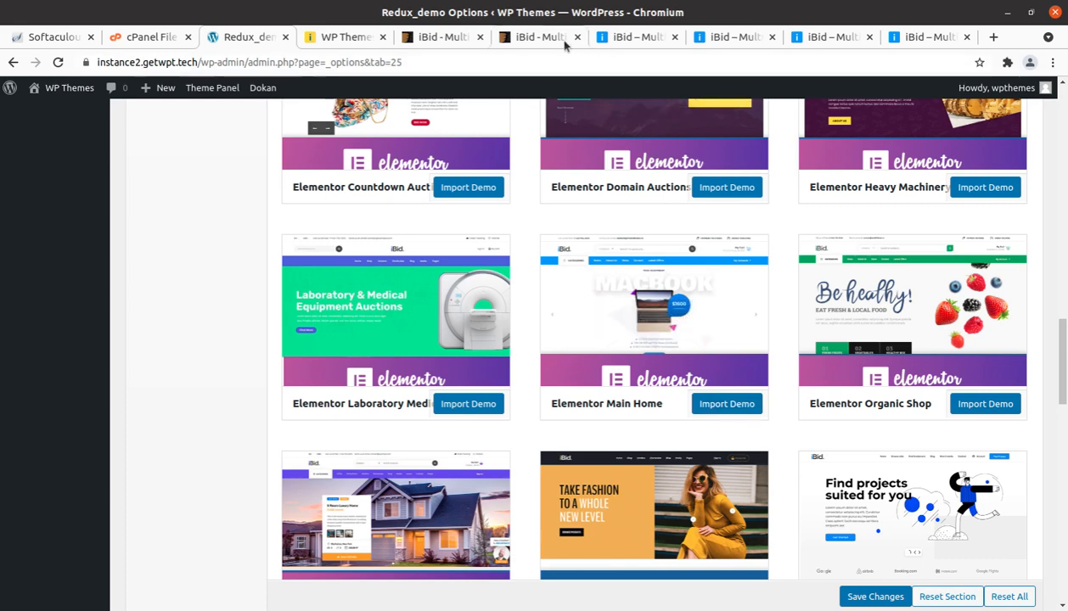
Step: Check the main and automotive demo sites, the Main Demo in the ThemeForest preview and the site's own front page
click(620, 38)
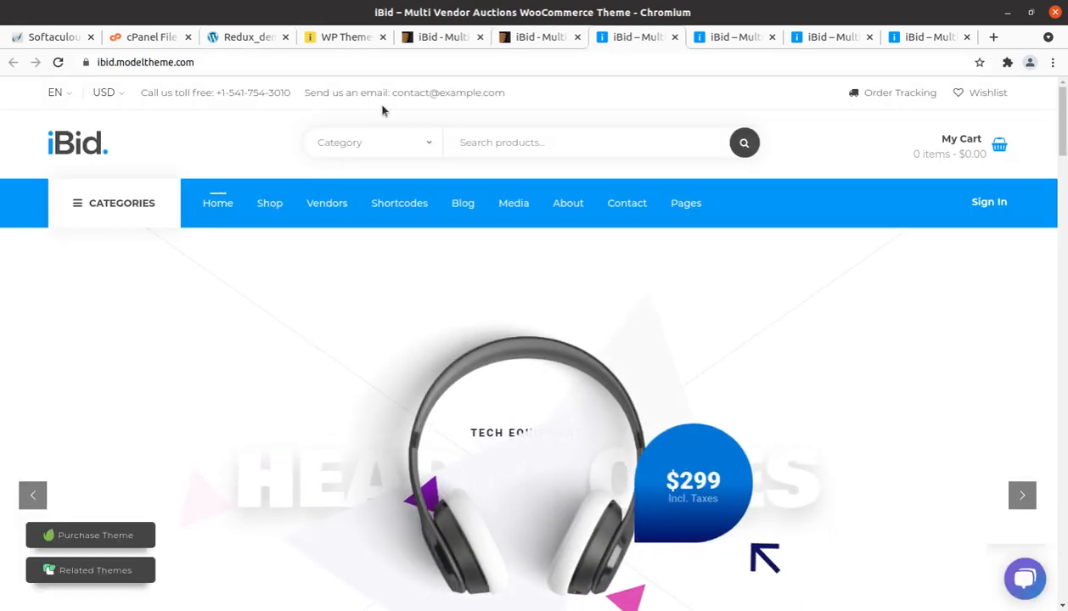
click(723, 38)
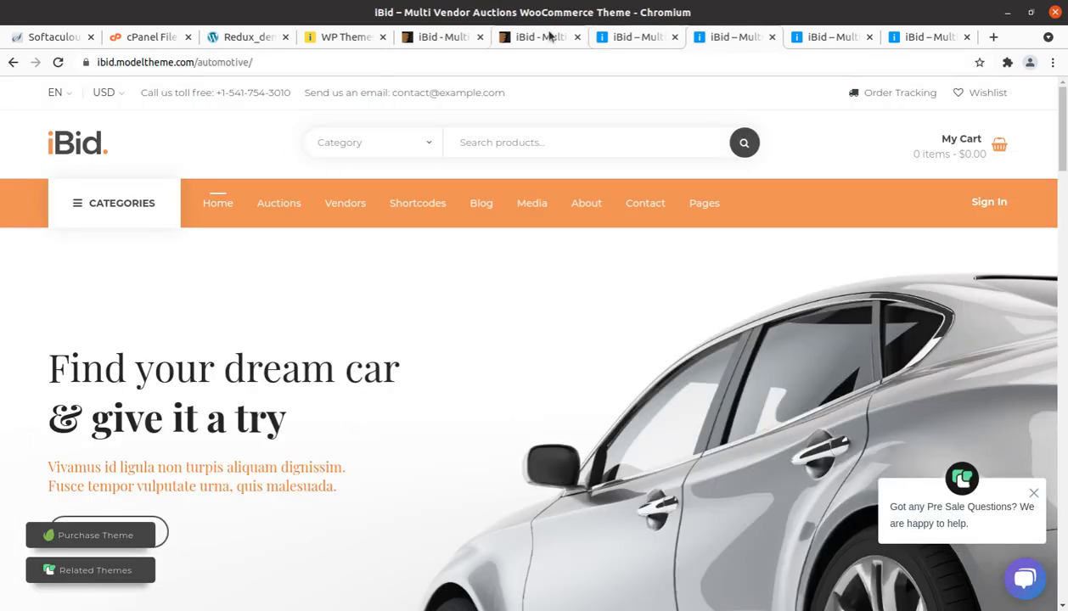
click(543, 38)
scroll(364, 437, up, 8)
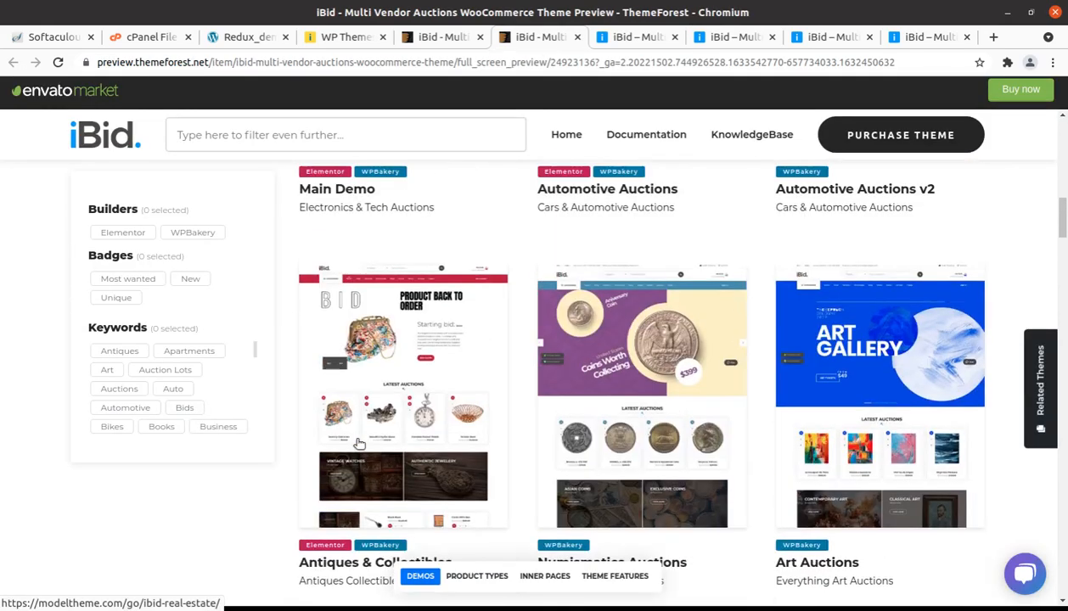
scroll(359, 441, up, 3)
scroll(357, 442, down, 3)
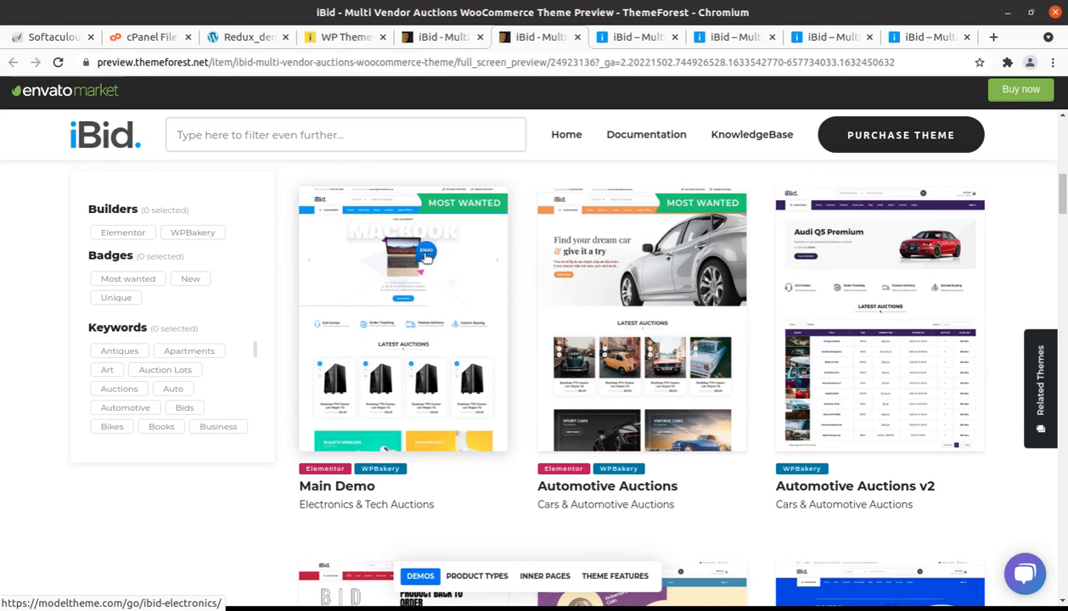
click(335, 39)
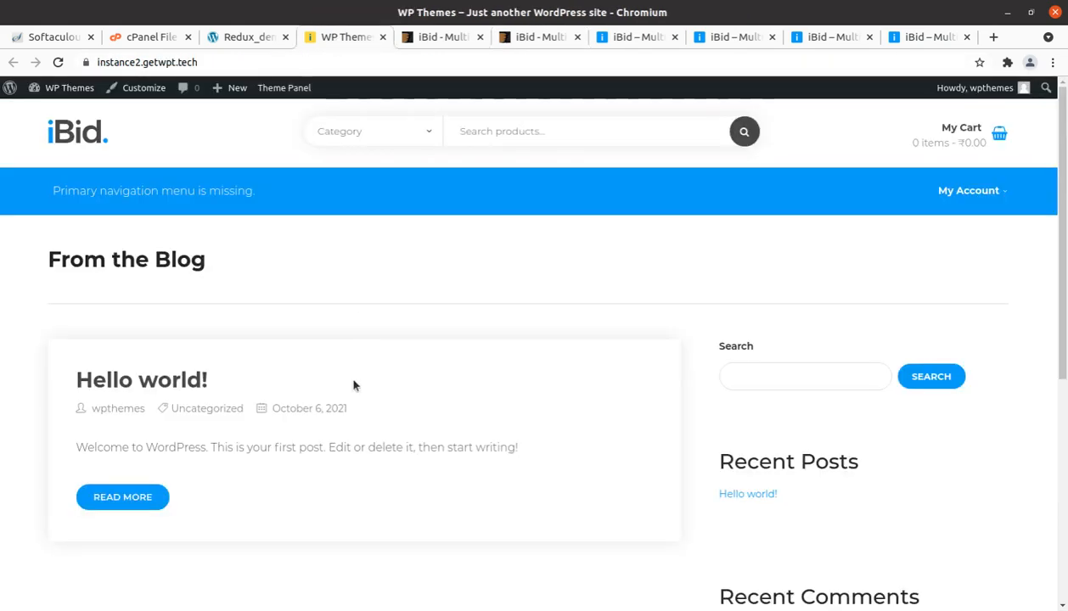
Step: Import the Elementor Main Home demo content from the Demo Importer in the WordPress admin and confirm the import
click(242, 39)
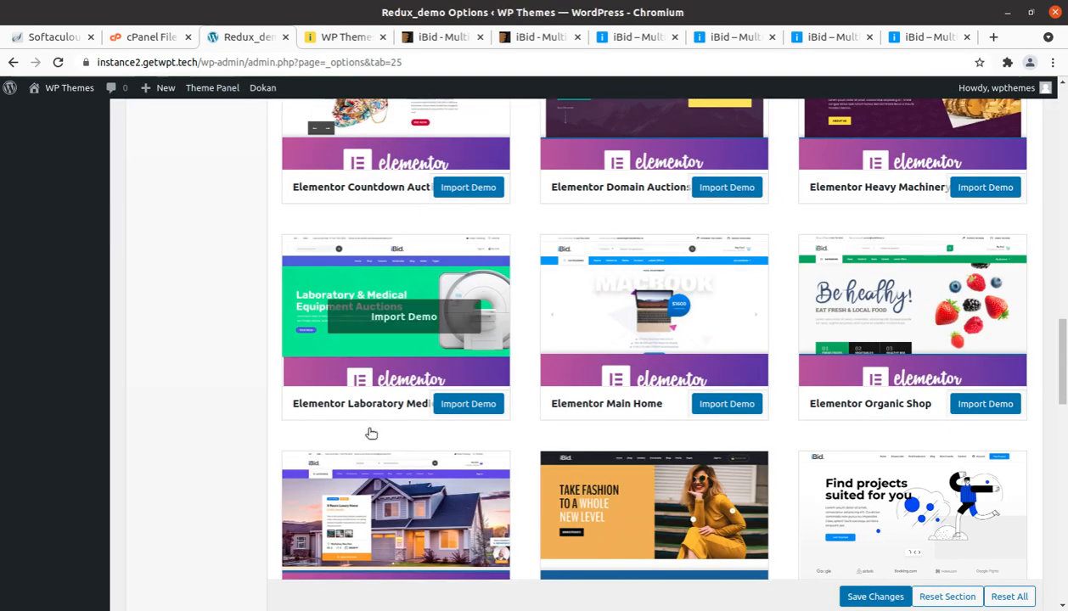
click(727, 405)
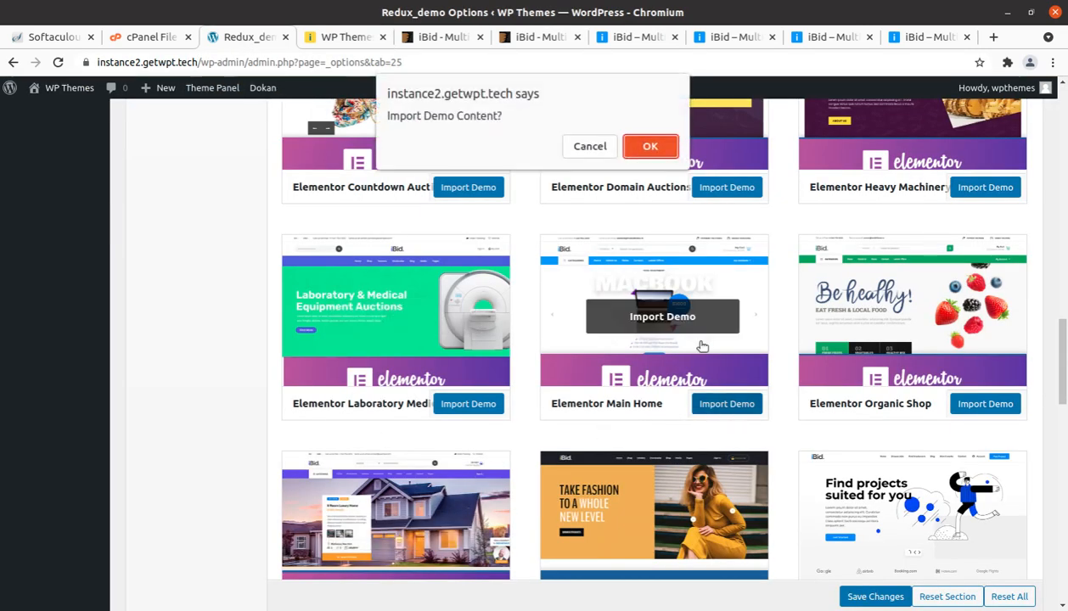
click(646, 144)
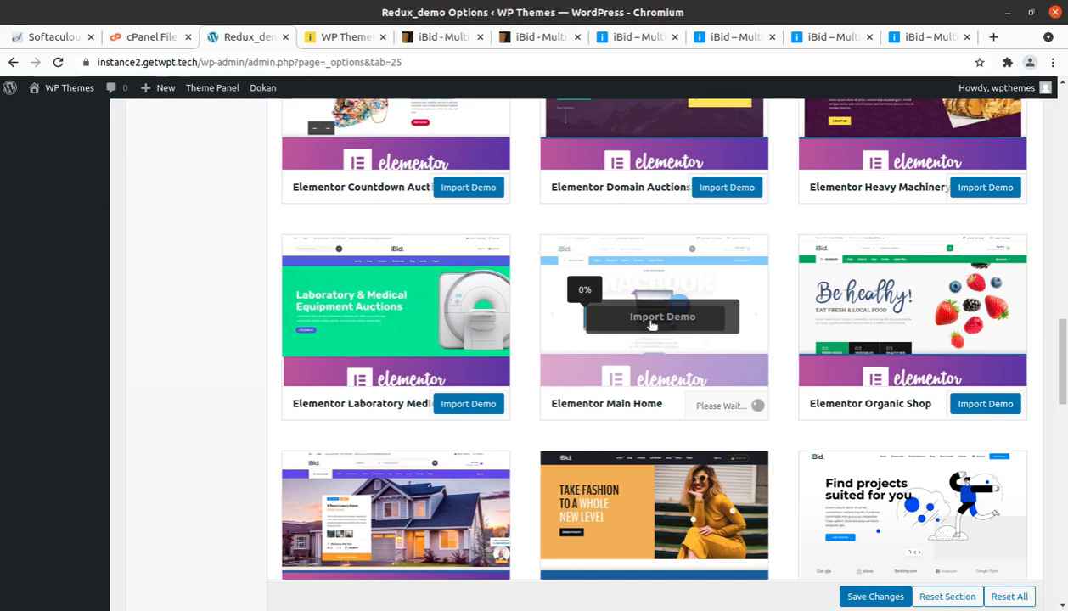
Step: Open the Media Library through the site's dashboard and look over the media files brought in by the demo import
click(342, 37)
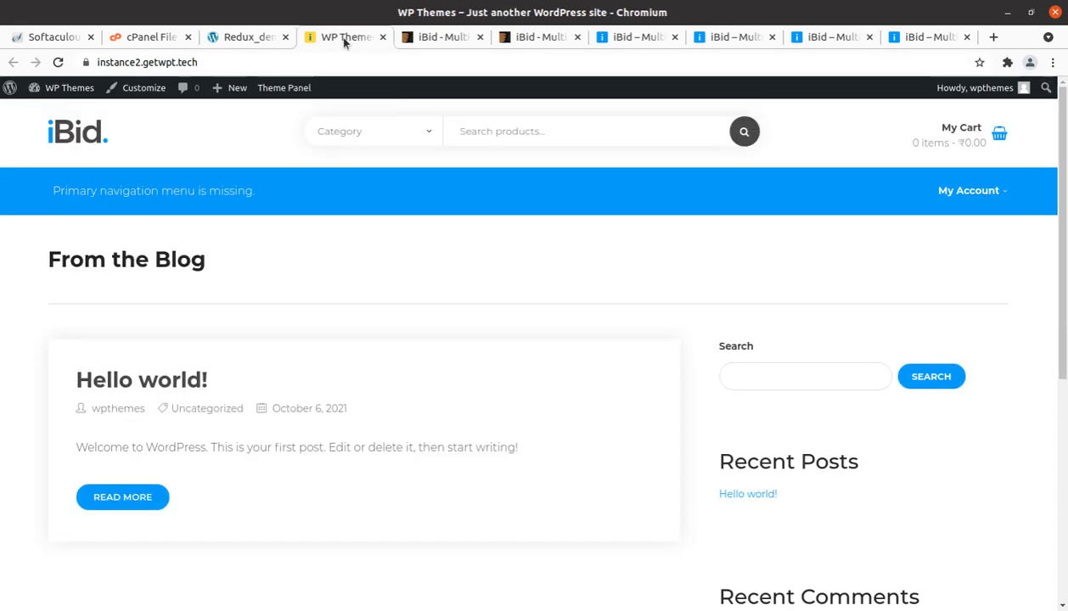
mouse_move(61, 89)
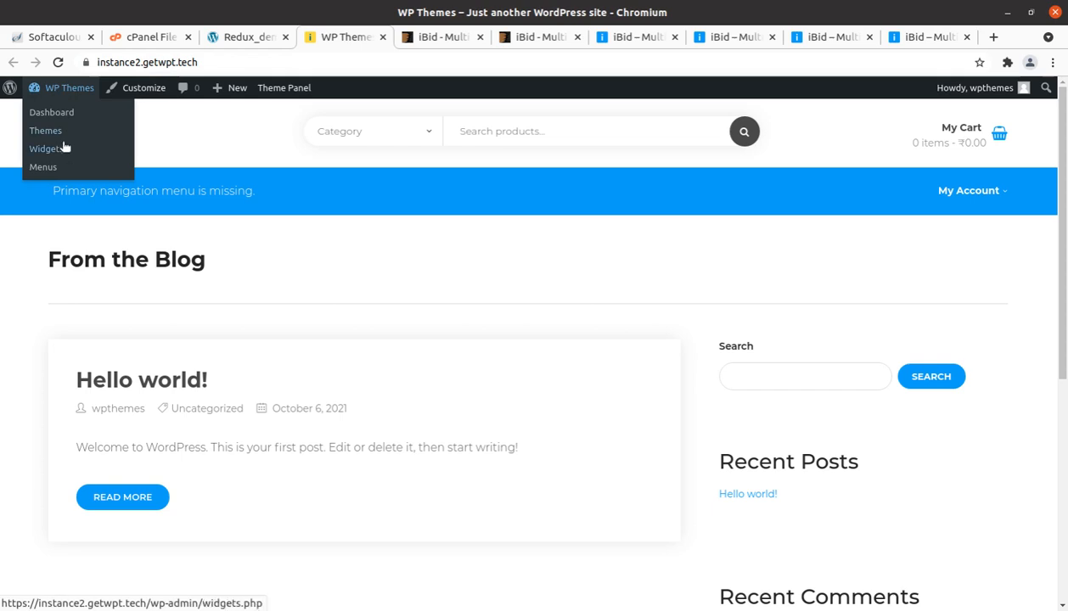
click(57, 117)
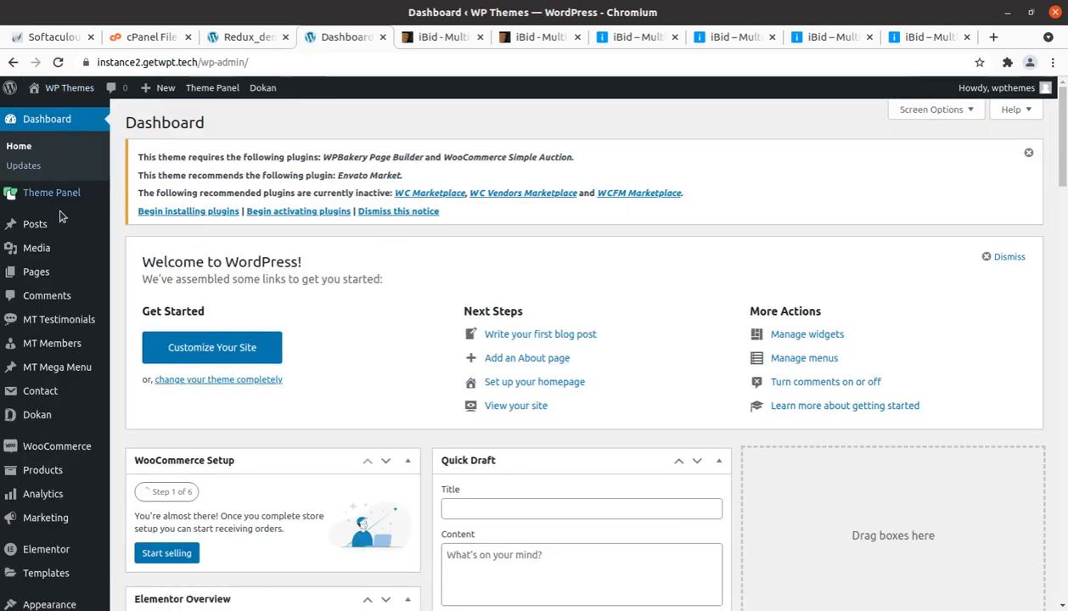
mouse_move(54, 255)
click(131, 251)
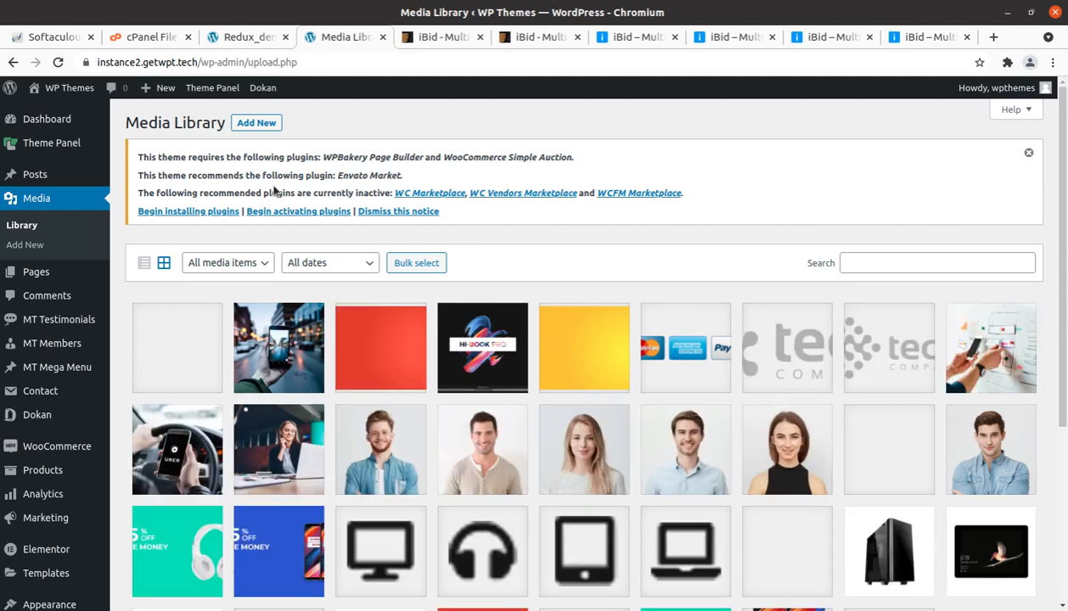
scroll(655, 382, down, 5)
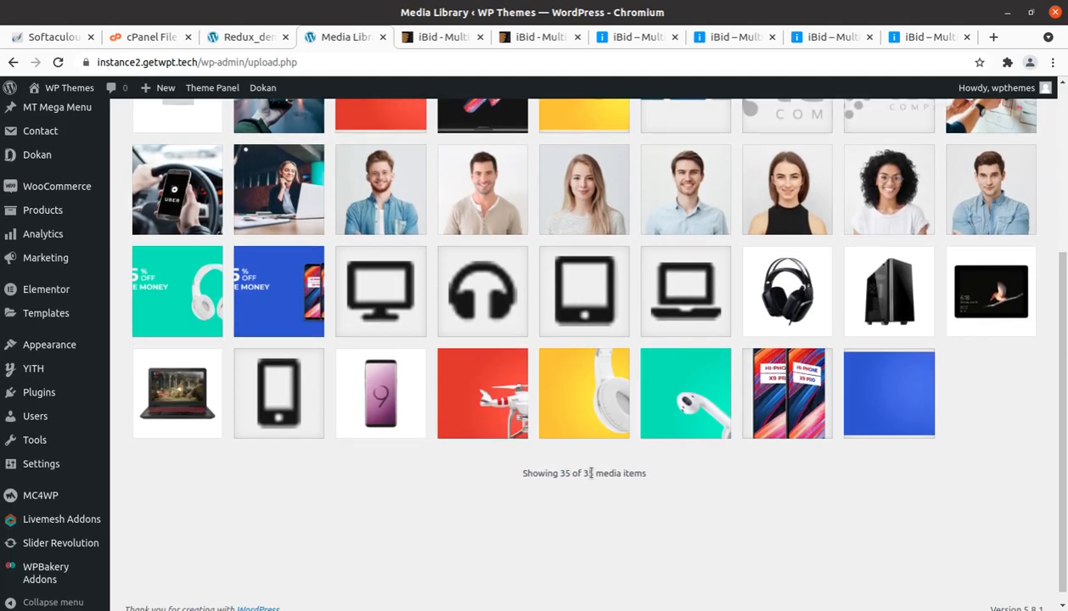
Step: Check the Elementor Main Home import progress and the note on import time, and refresh the Media Library
click(252, 39)
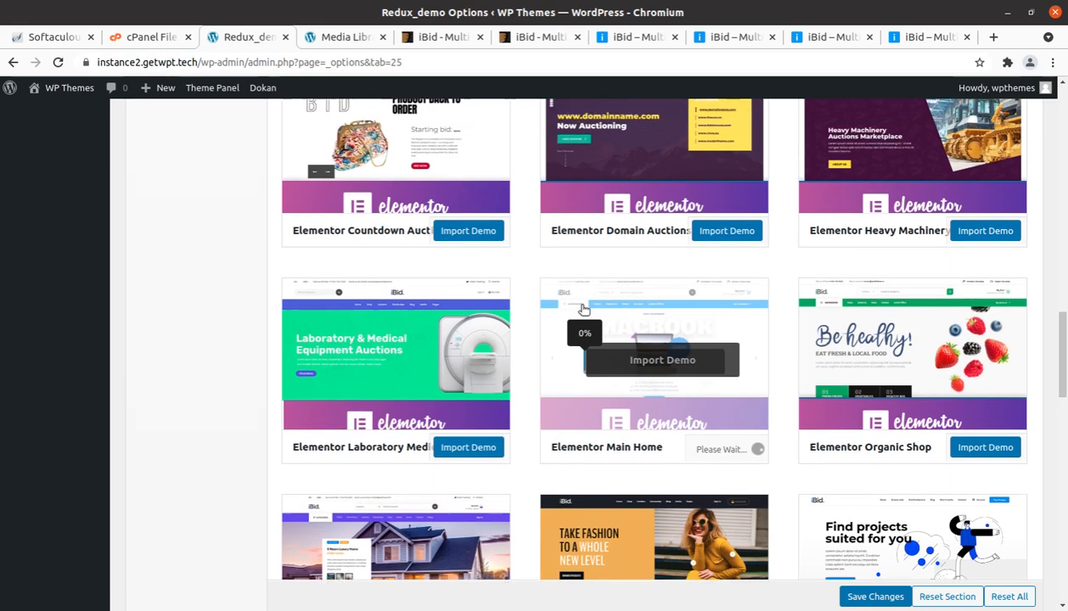
scroll(583, 309, up, 8)
scroll(583, 309, up, 6)
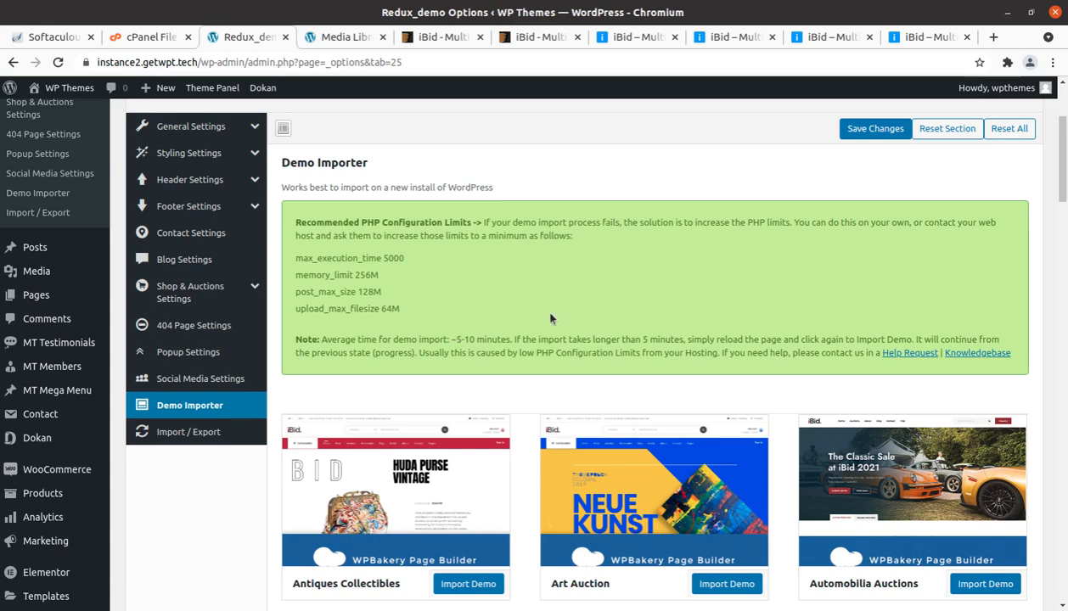
scroll(550, 318, down, 10)
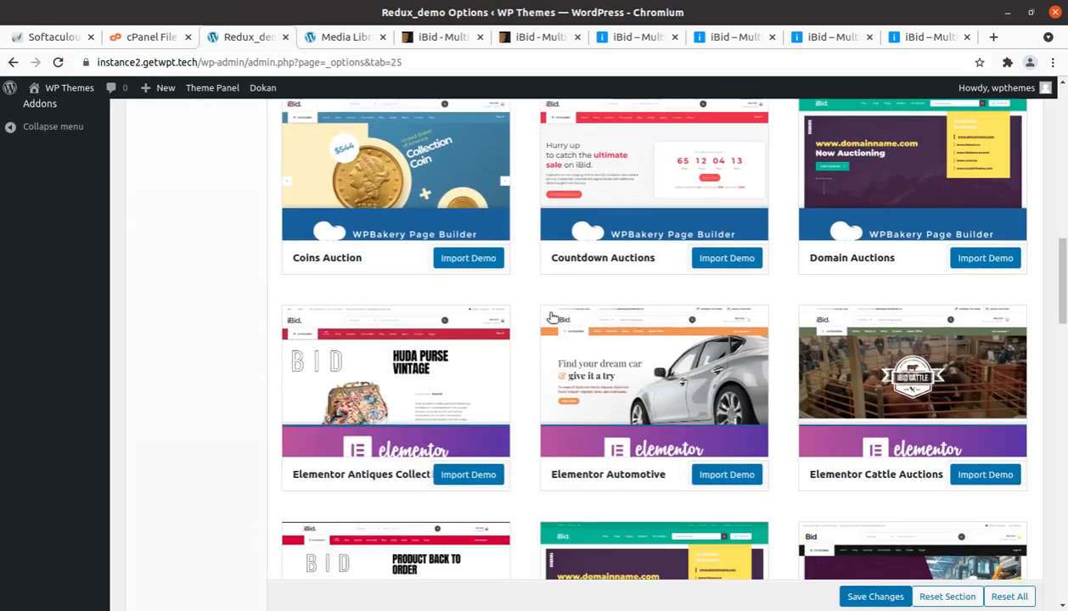
scroll(549, 318, down, 5)
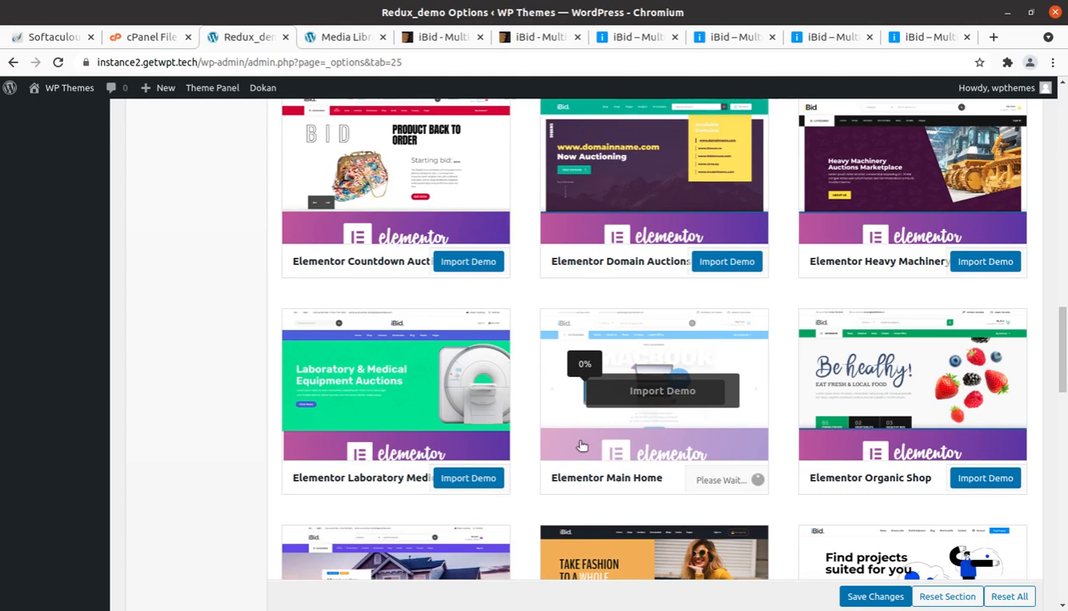
click(329, 39)
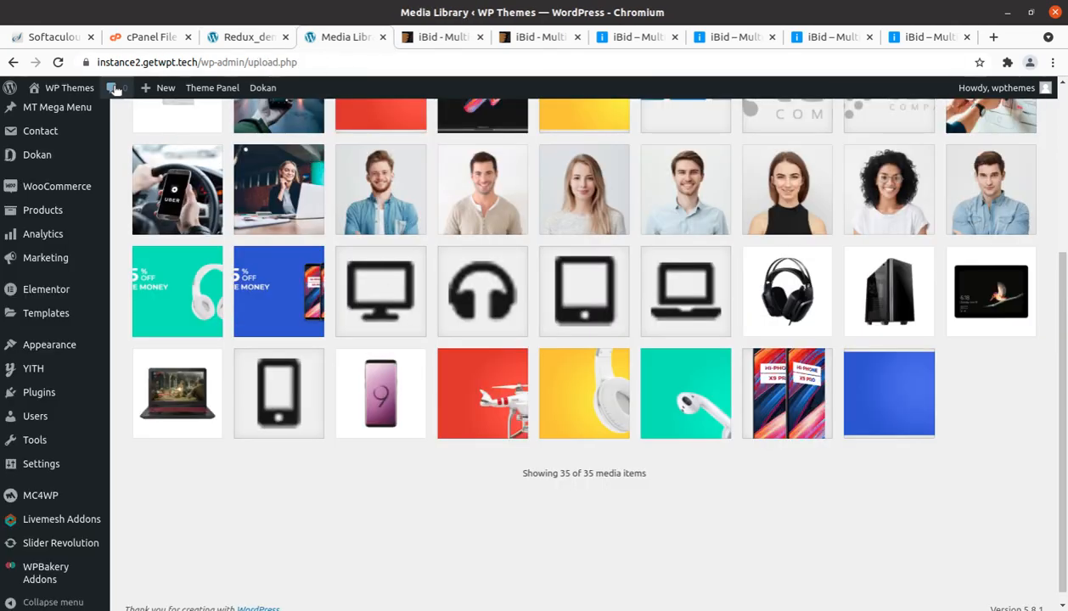
click(60, 64)
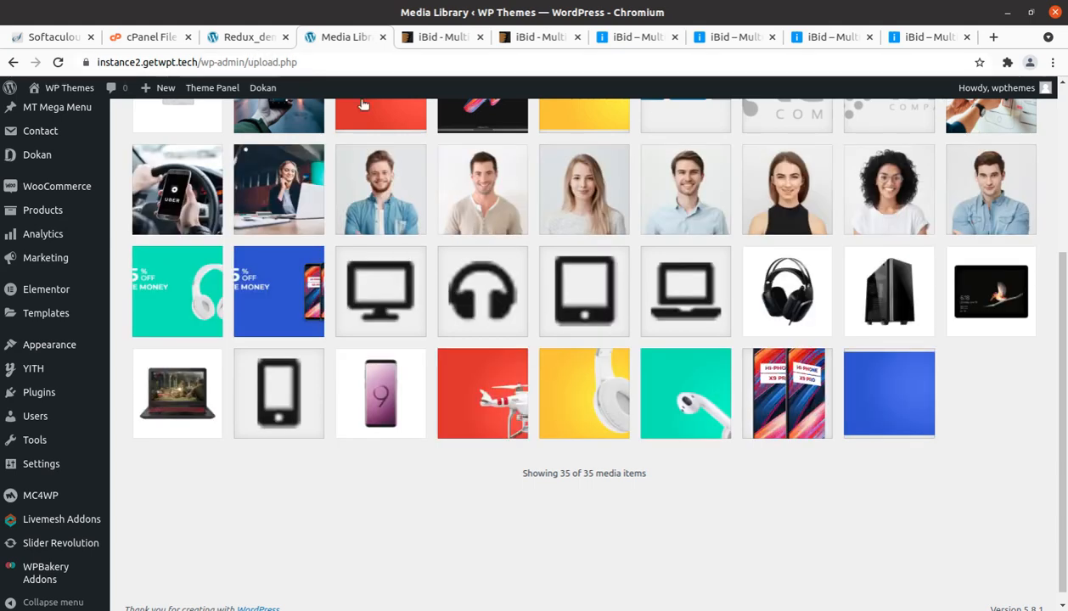
Step: Start the Elementor Main Home demo import again in the Demo Importer and confirm it
click(248, 38)
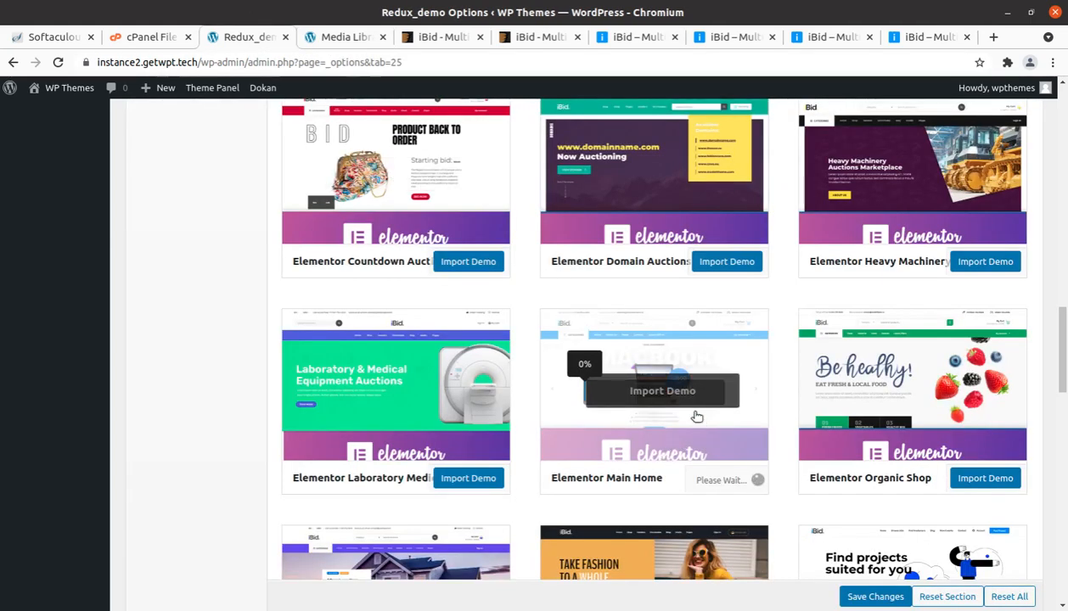
click(672, 398)
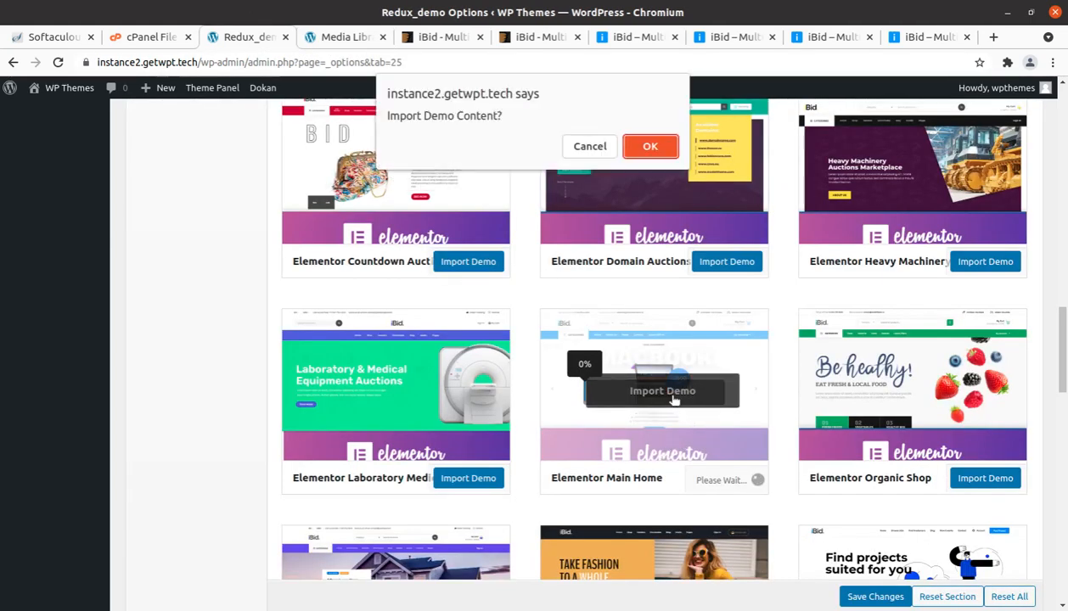
click(649, 142)
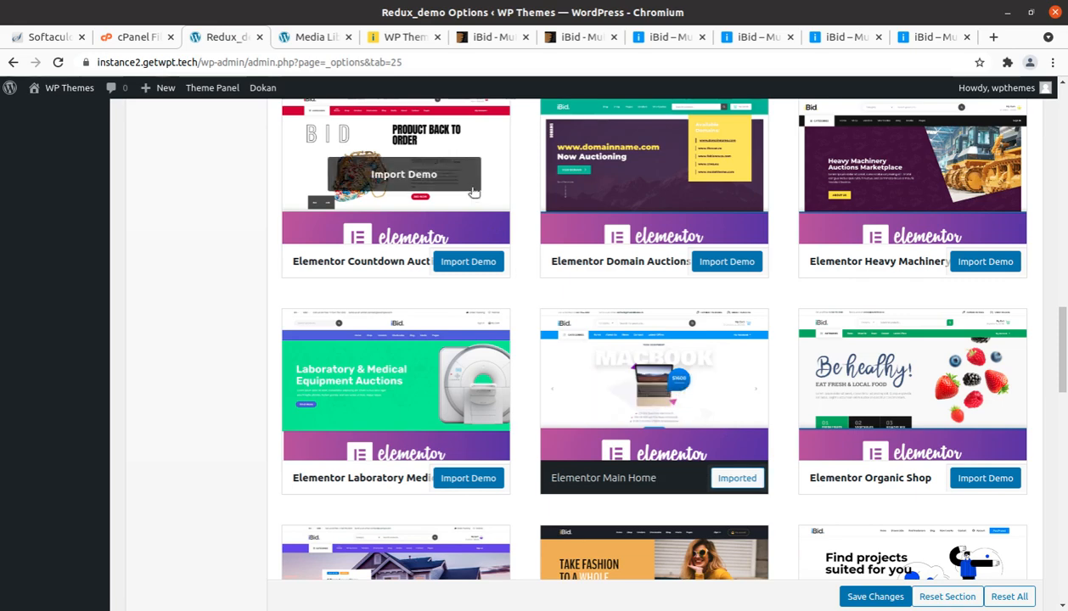
Step: Reload the Media Library and check the import status of Elementor Main Home in the Demo Importer
click(316, 37)
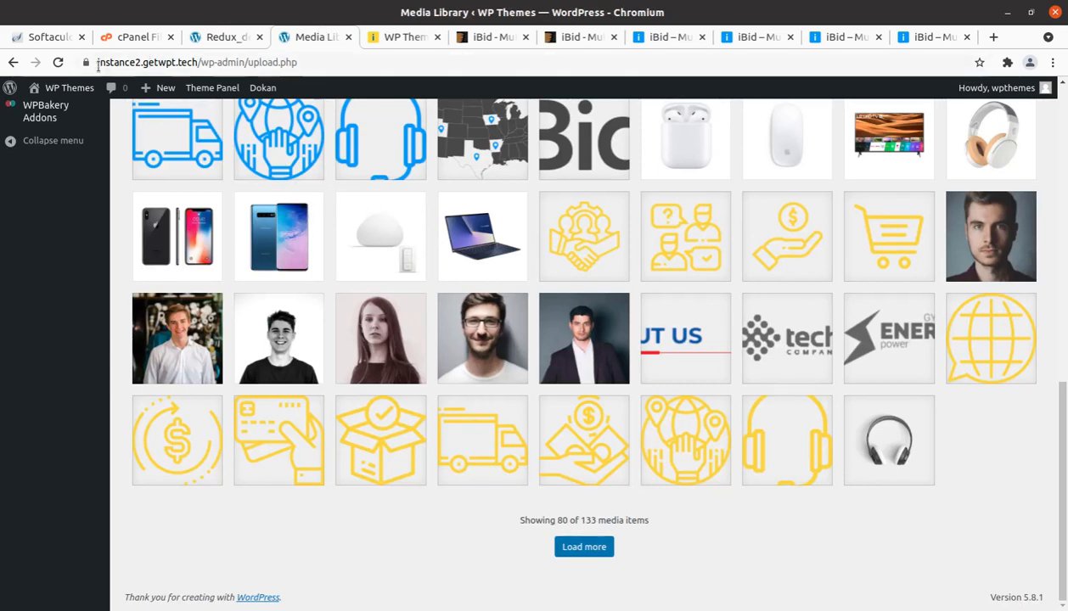
click(57, 62)
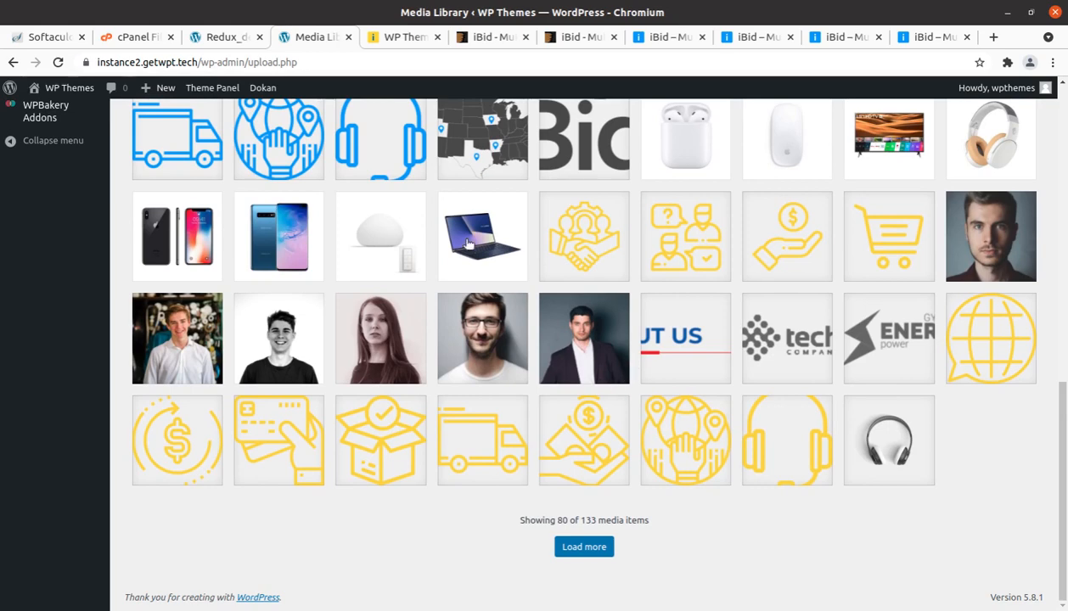
click(218, 40)
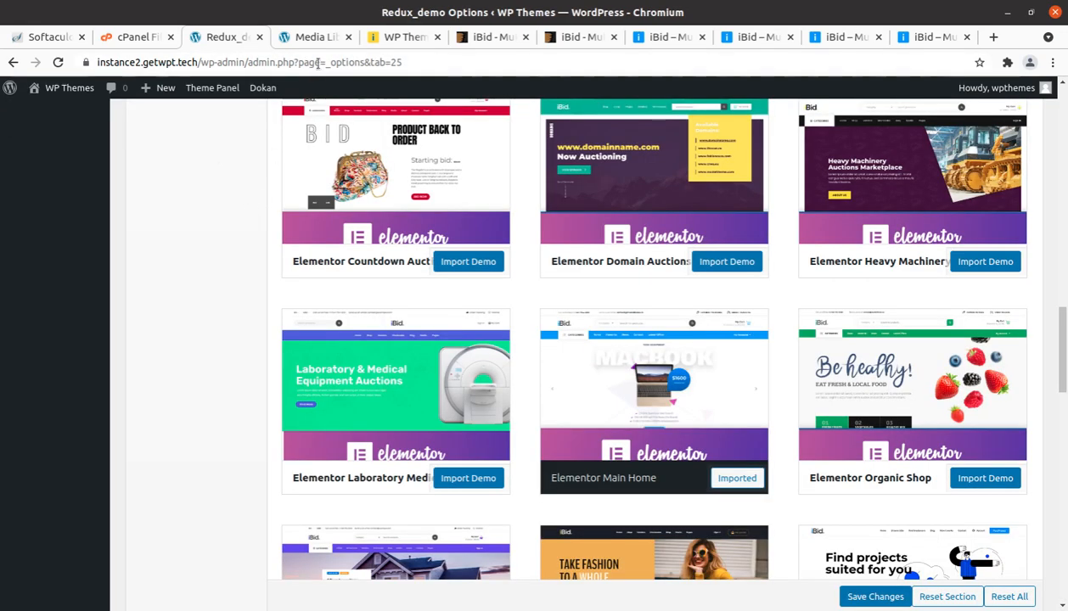
Step: Visit the site's front page to review the imported homepage down to its auction listings, and close the duplicate site tab
click(320, 39)
mouse_move(67, 88)
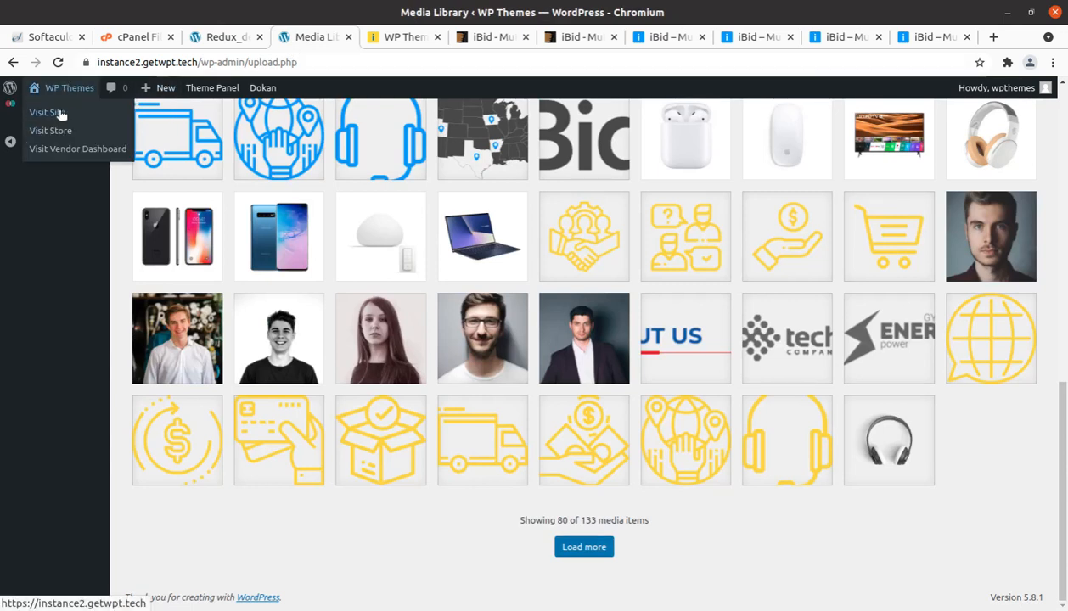
click(60, 114)
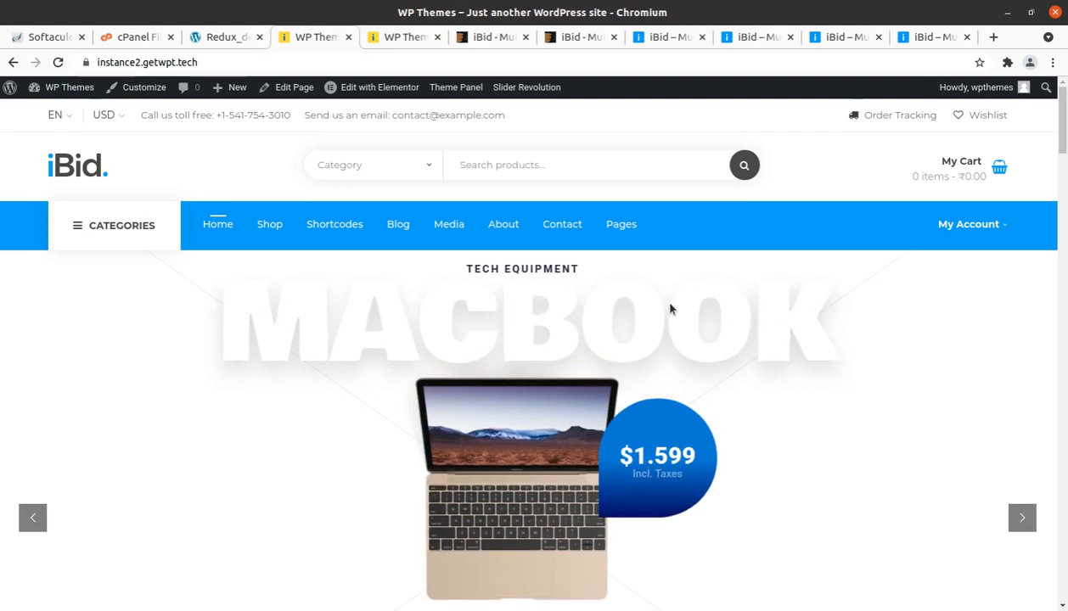
scroll(521, 296, down, 3)
scroll(521, 295, down, 3)
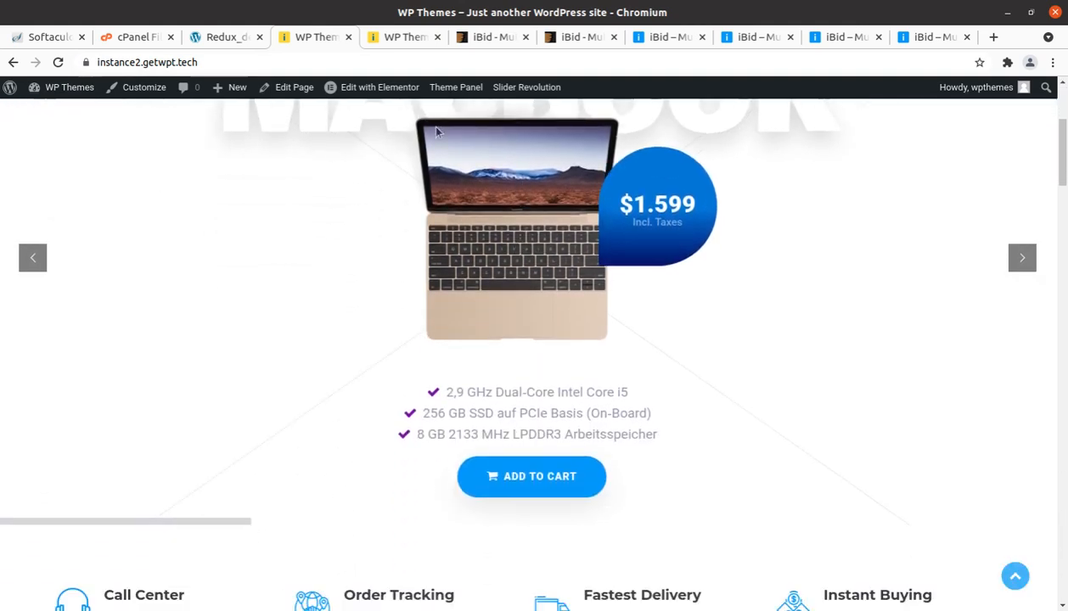
click(436, 38)
scroll(484, 280, down, 10)
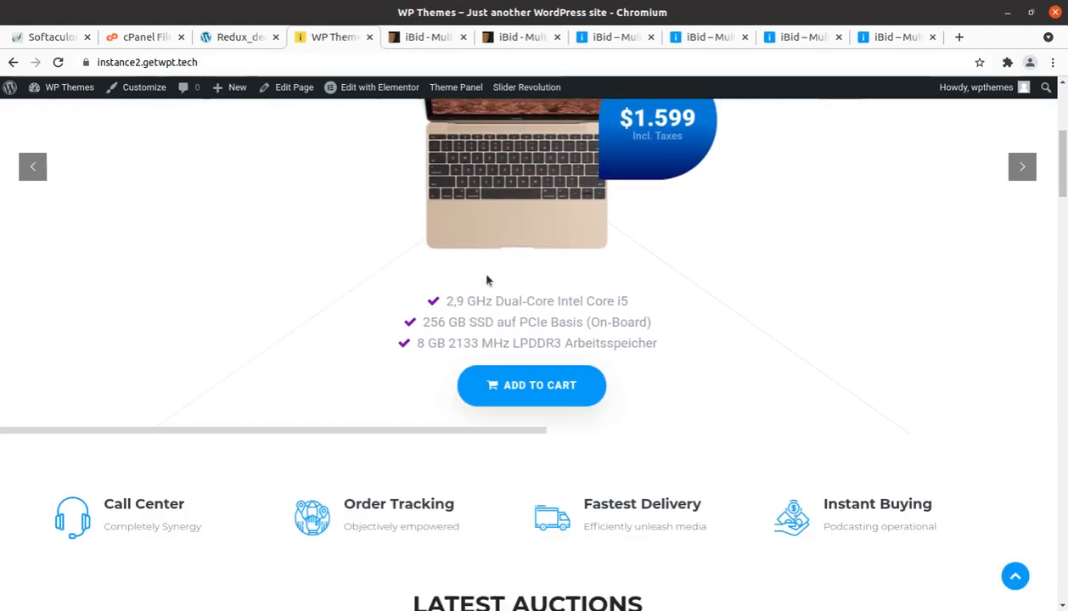
Step: Open the Wellner Desk Lamp from the latest auctions and review its product details, description and vendor sections
click(133, 381)
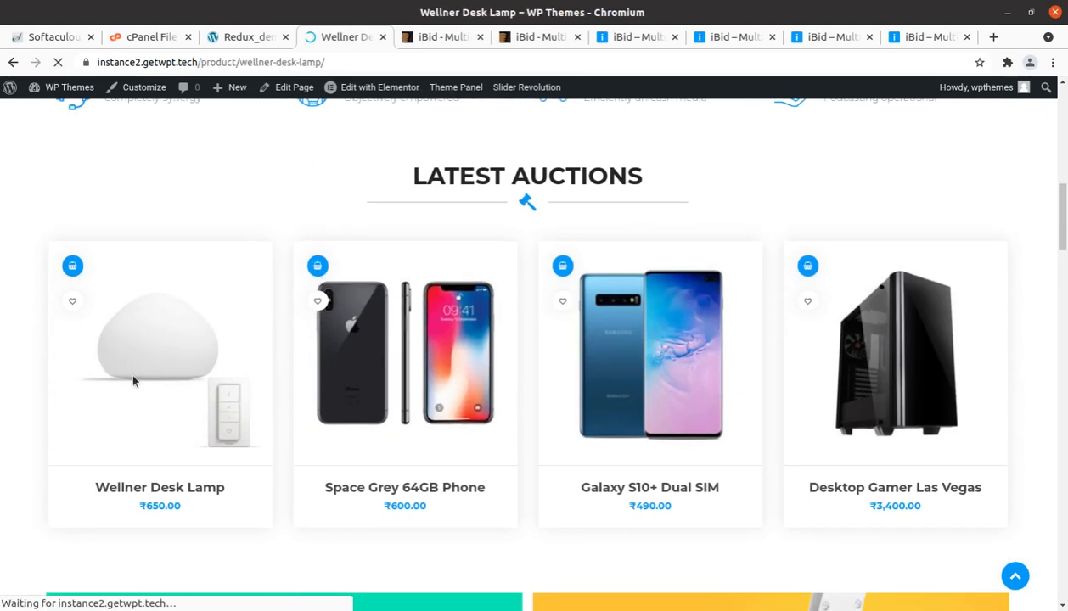
scroll(288, 410, down, 6)
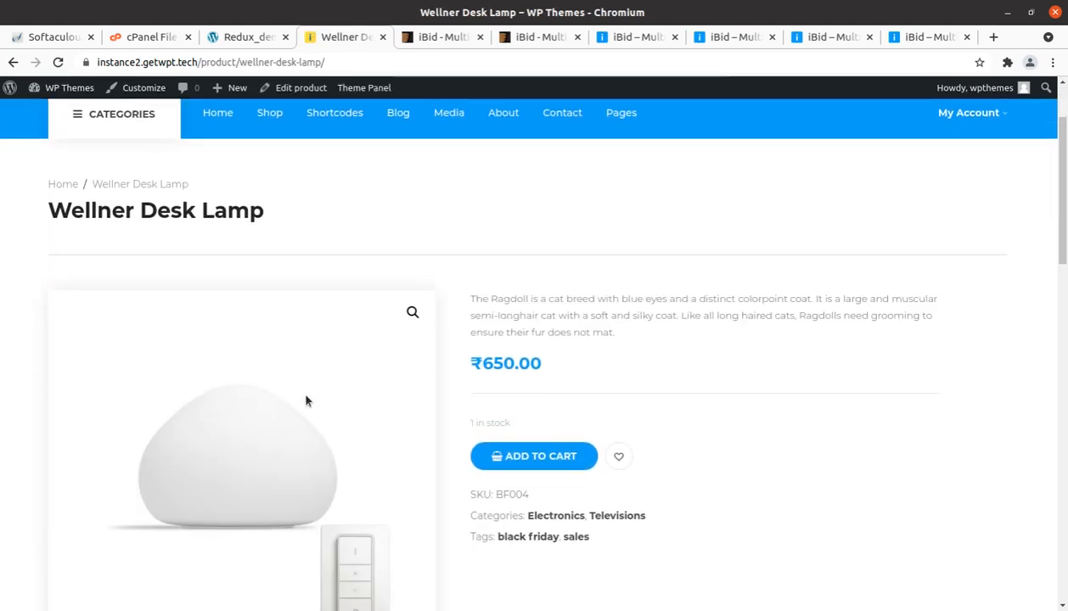
scroll(307, 401, down, 4)
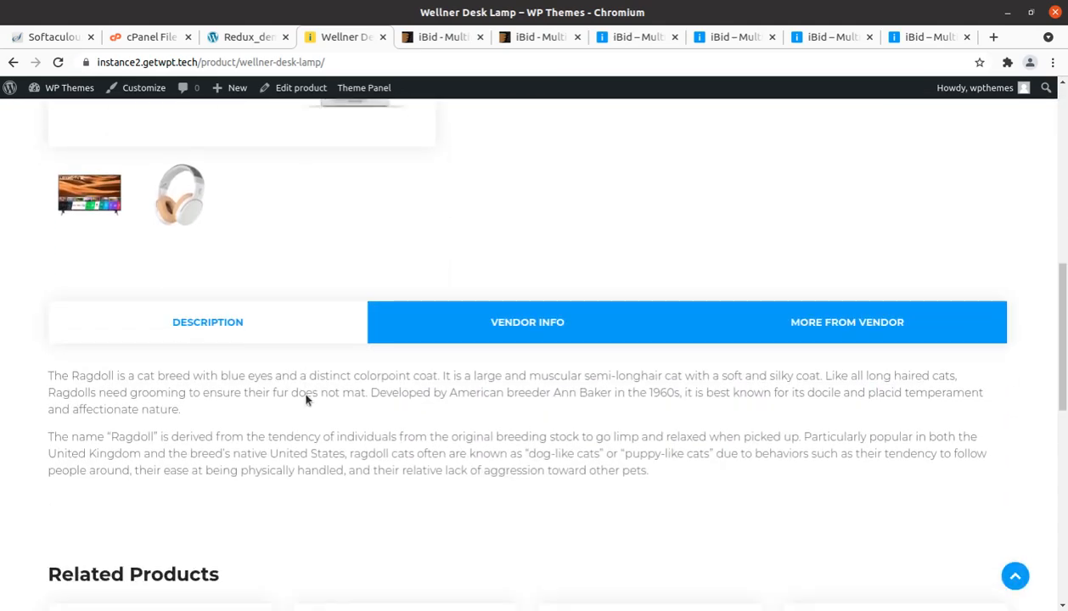
scroll(353, 267, up, 10)
scroll(356, 270, up, 1)
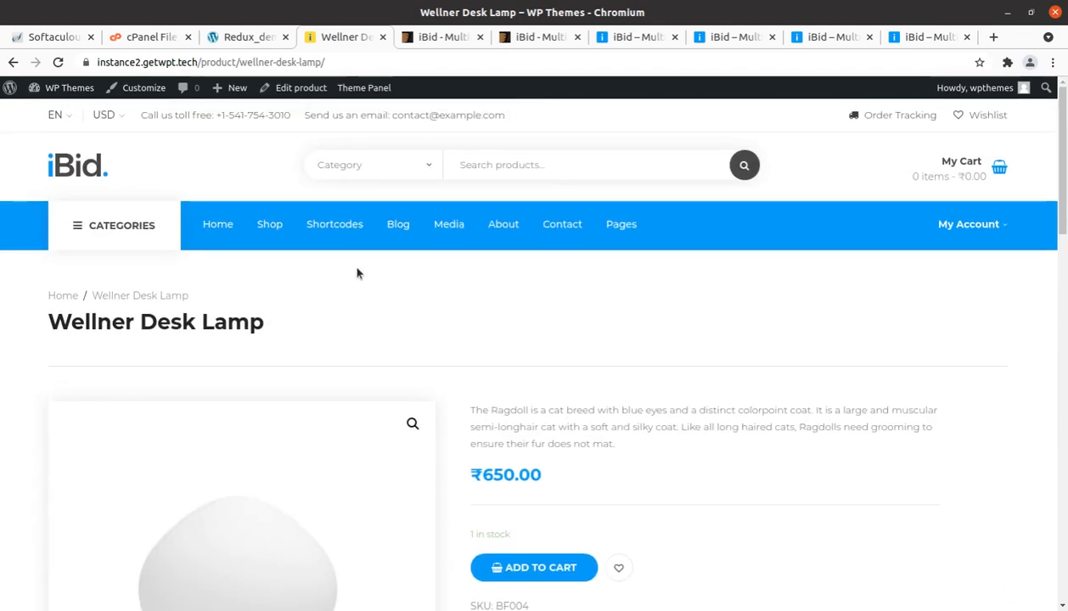
Step: Check the imported site's Home, About and Blog pages and the Shortcodes submenu
click(221, 225)
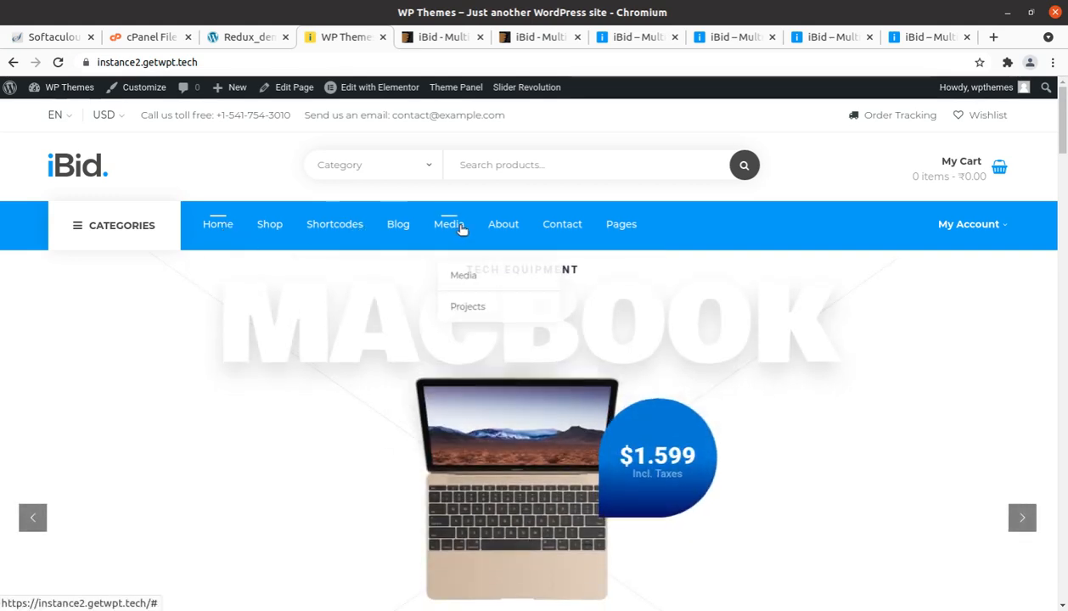
click(505, 229)
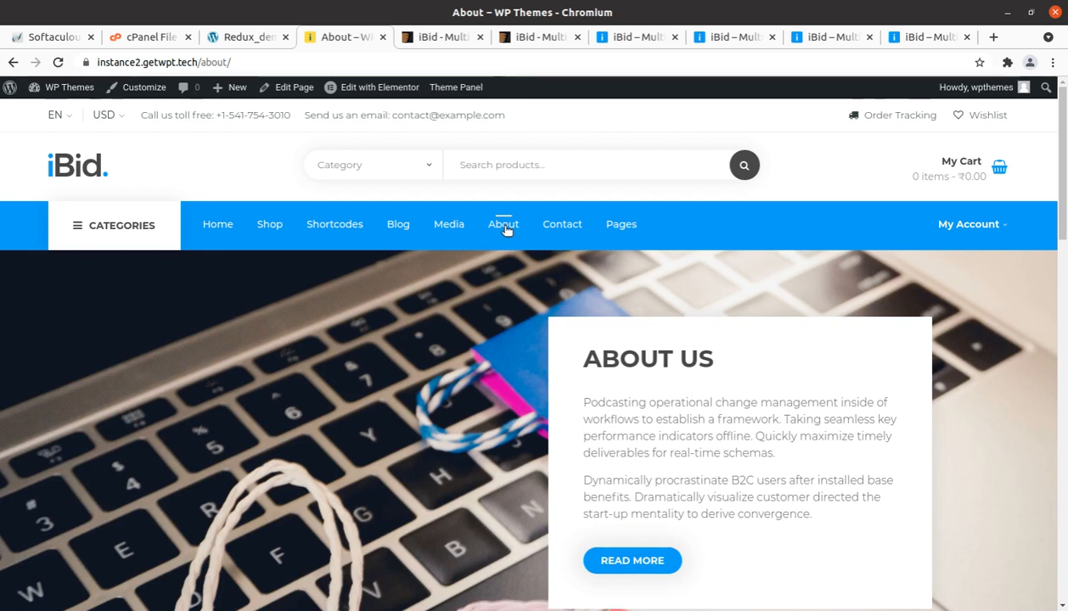
click(401, 222)
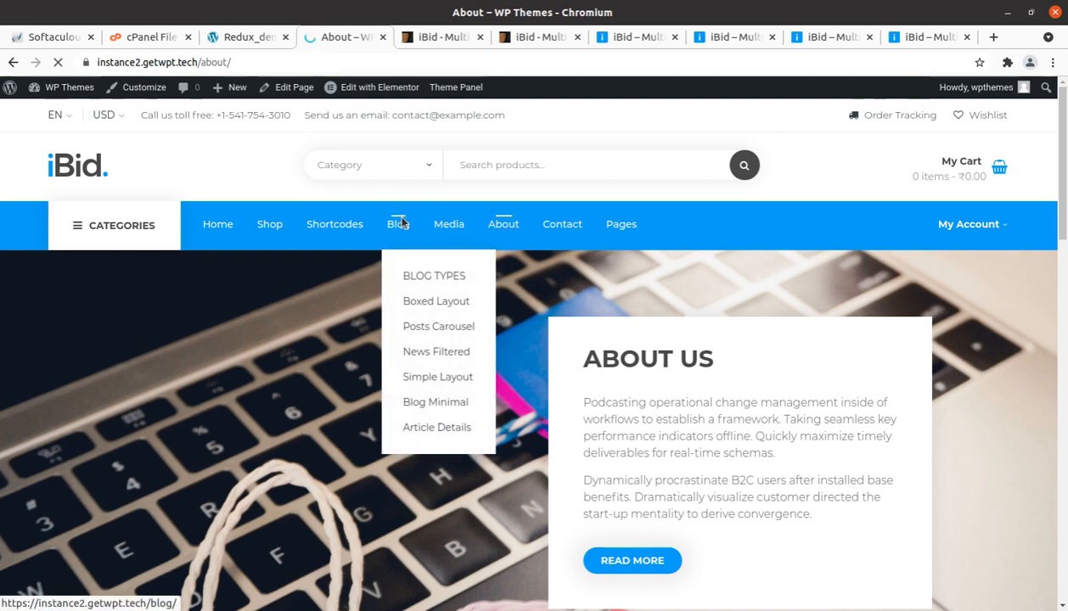
mouse_move(338, 228)
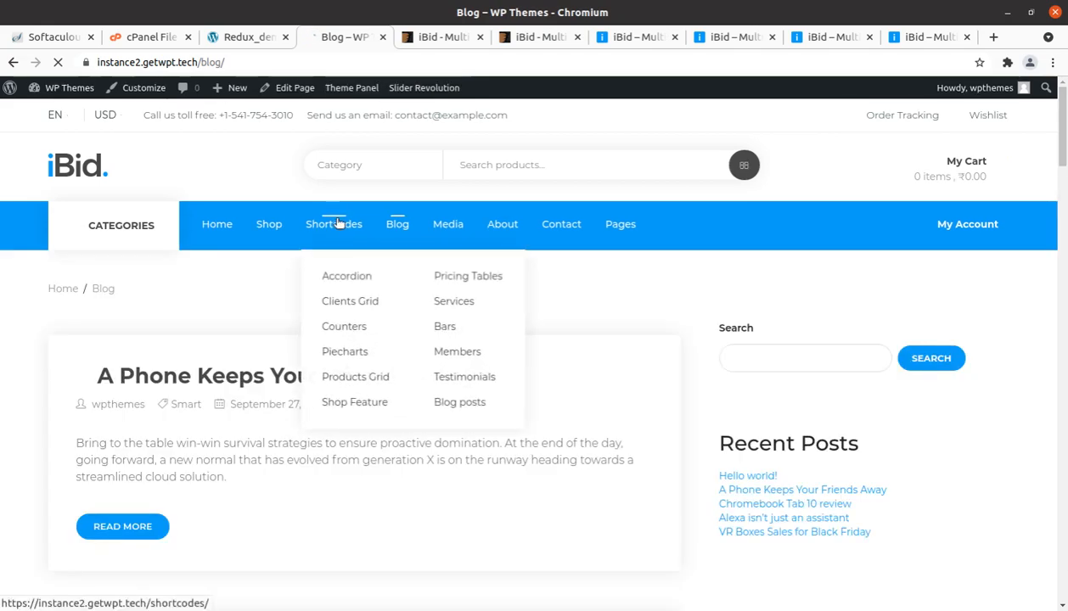
Step: Open the list of all pages in the WordPress admin and review the imported pages on its first and second list pages
click(244, 38)
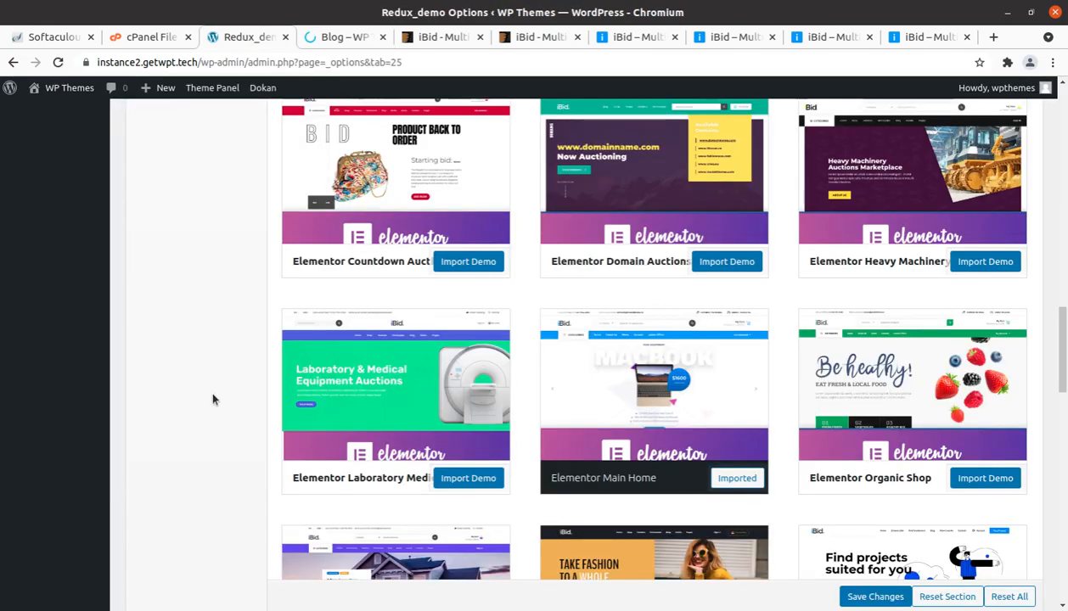
scroll(212, 394, up, 15)
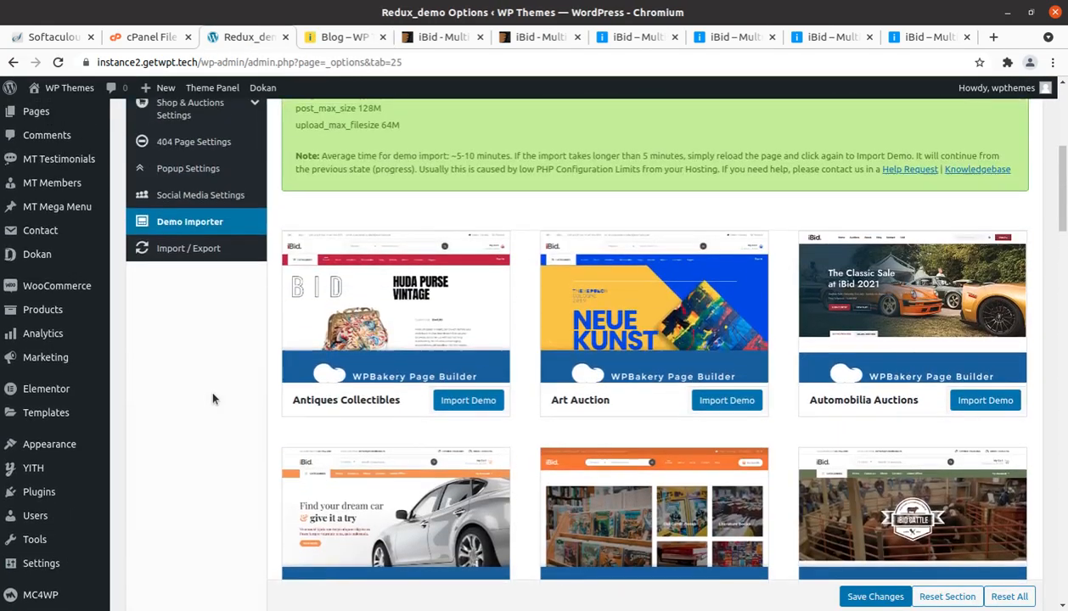
scroll(212, 397, up, 5)
scroll(81, 331, up, 2)
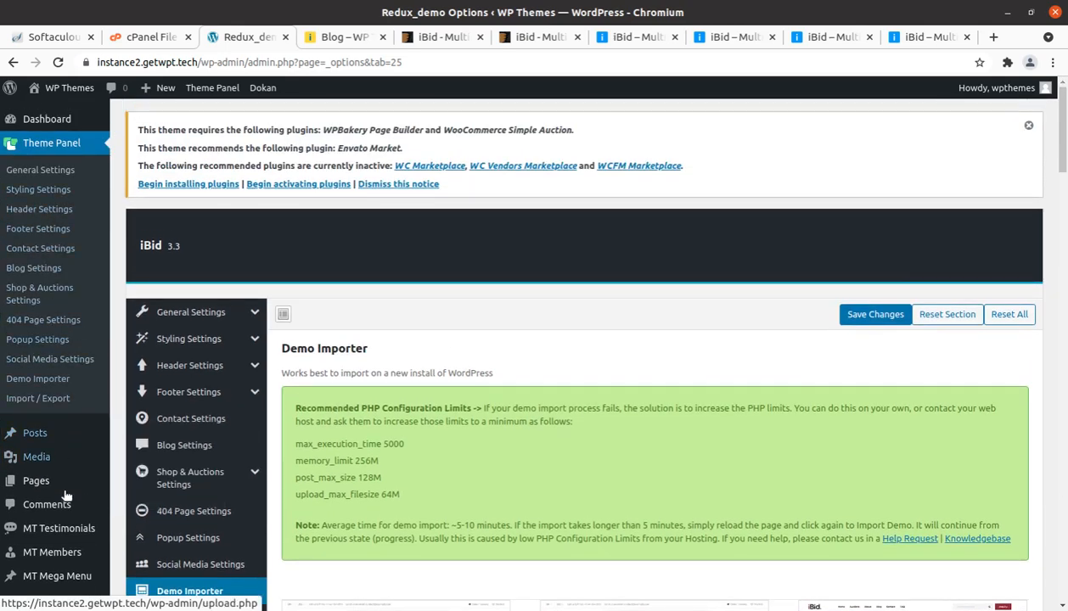
mouse_move(44, 492)
click(154, 483)
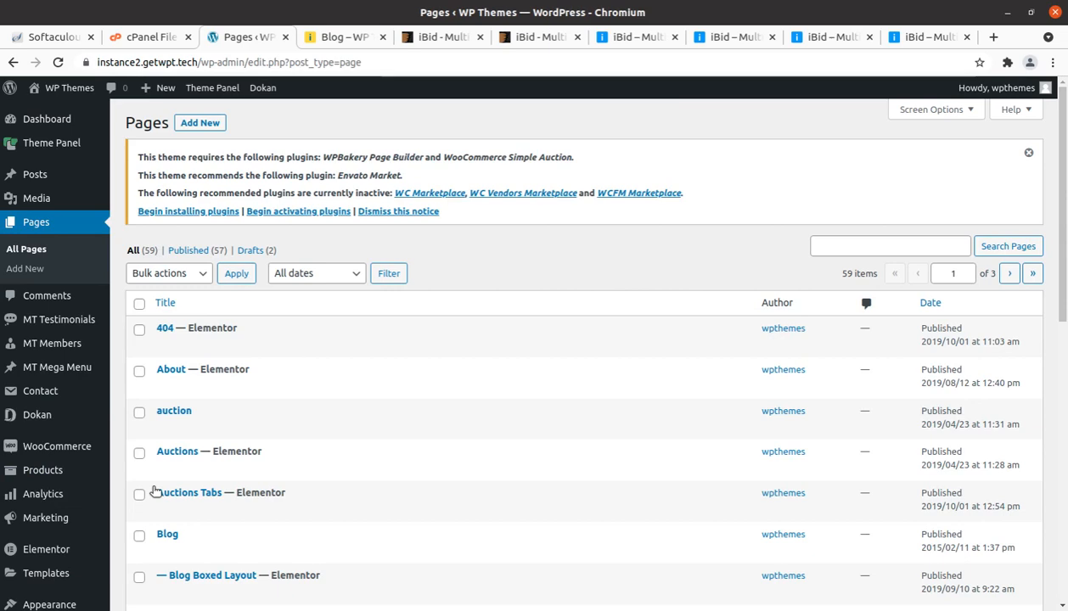
scroll(155, 491, down, 5)
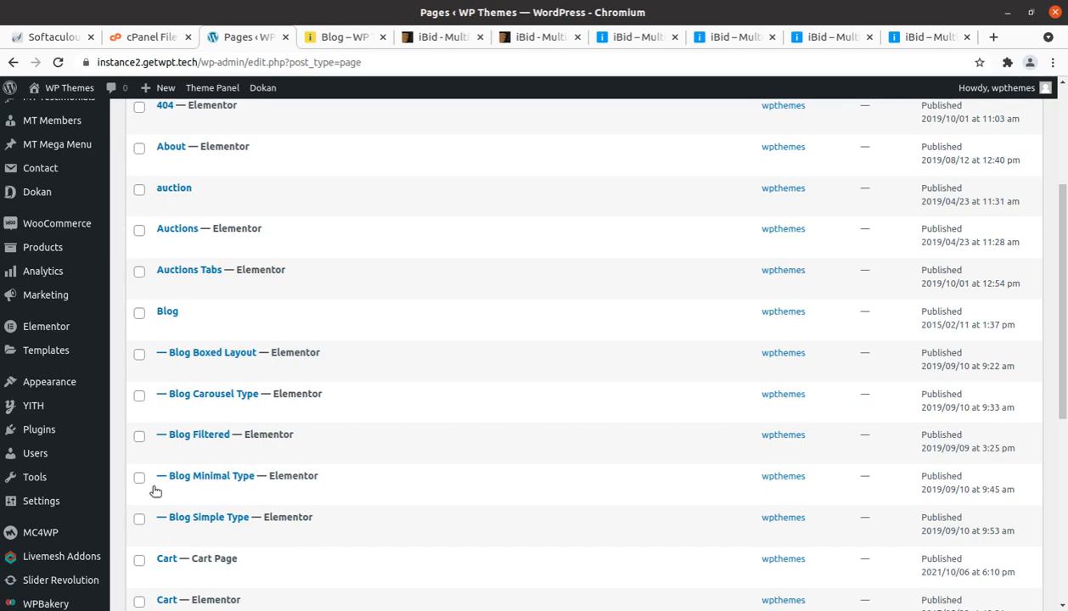
scroll(154, 492, down, 5)
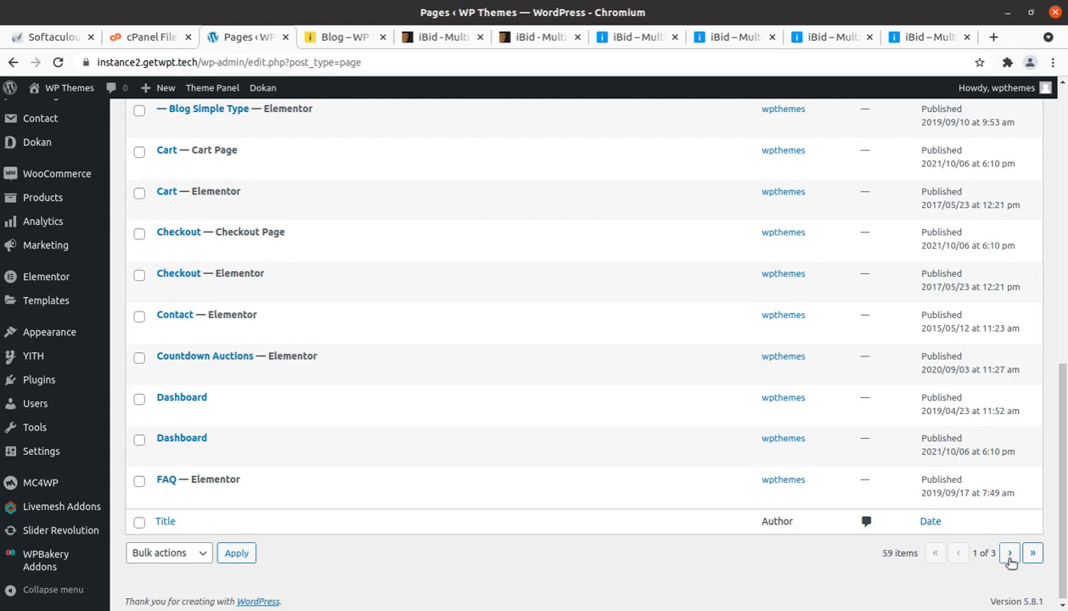
click(1009, 553)
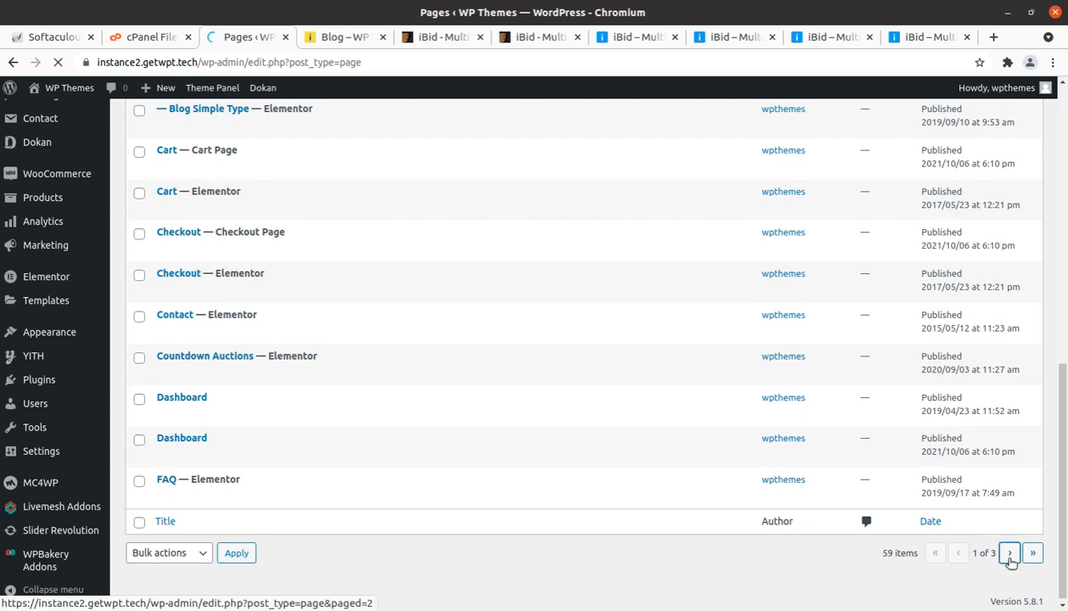
scroll(384, 462, down, 2)
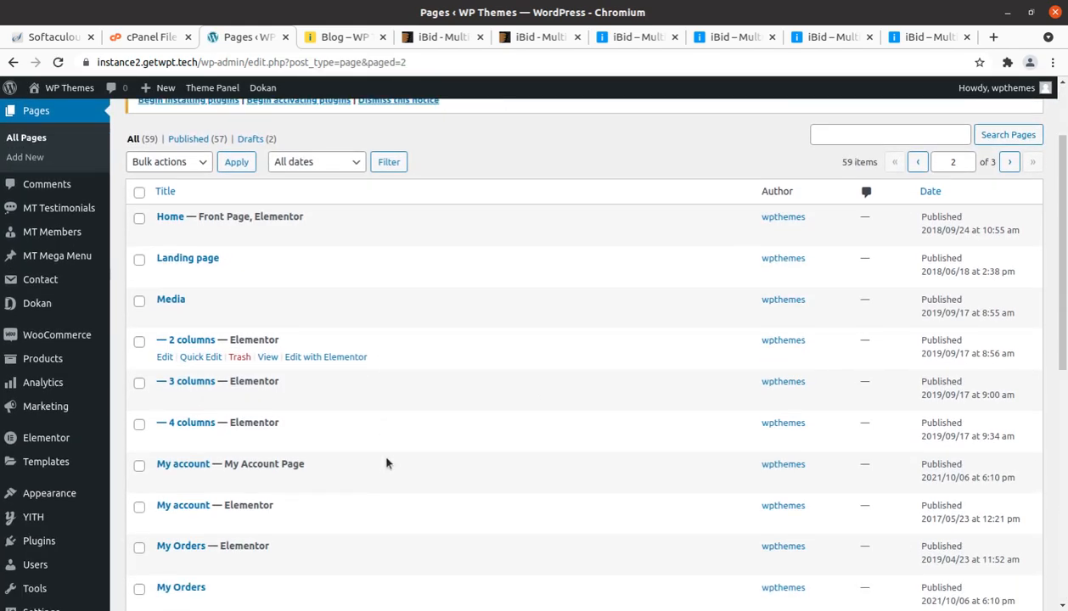
scroll(357, 485, up, 2)
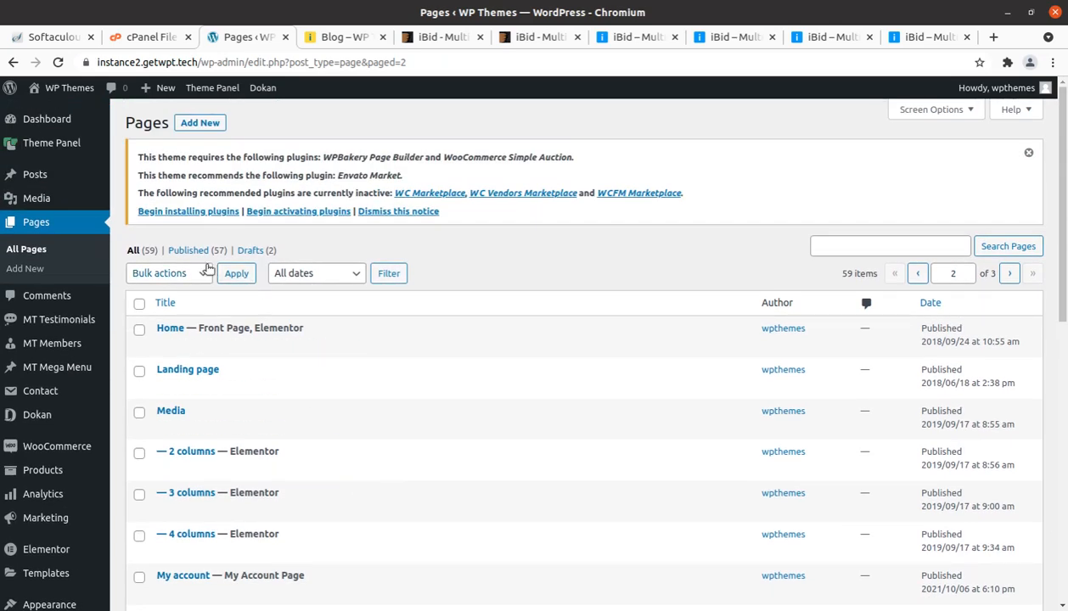
Step: Go from the site's Blog page to its homepage and return to the admin's Pages list
click(331, 39)
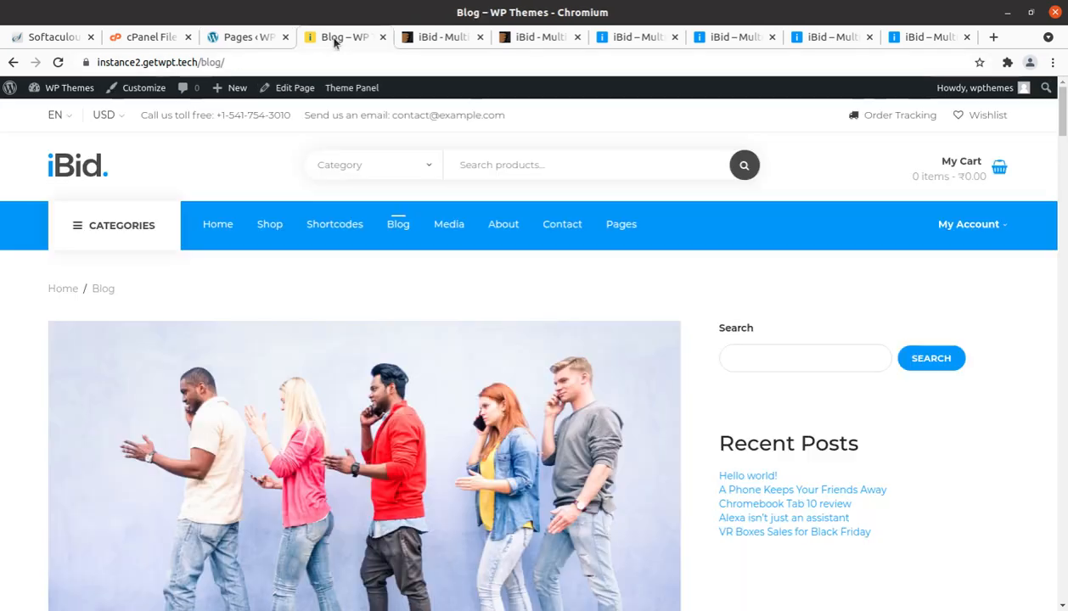
click(59, 169)
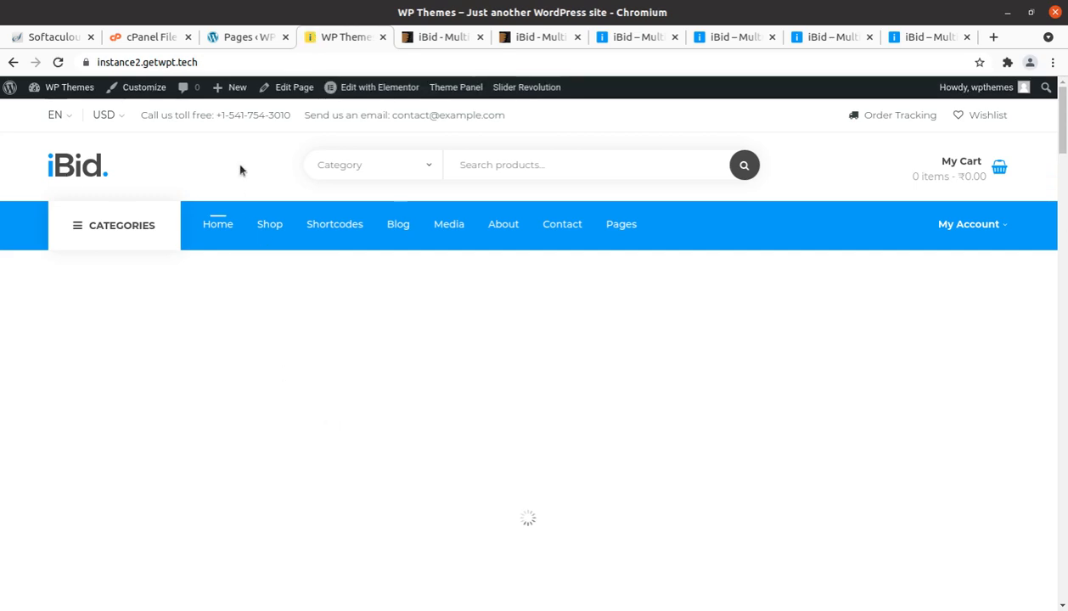
click(251, 37)
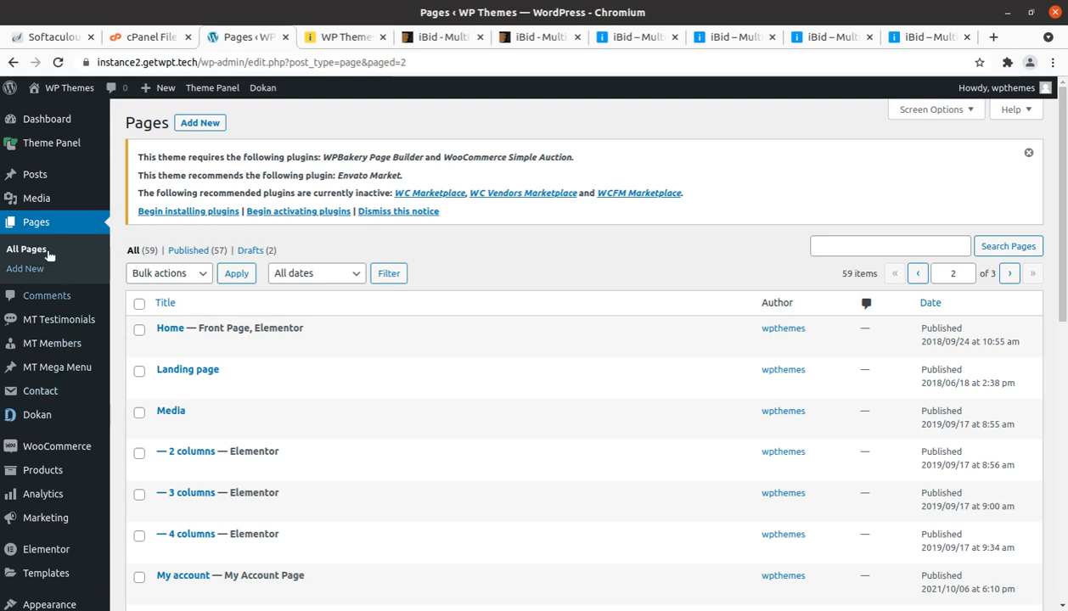
Step: Open the MT Testimonials list in a new tab, view the first testimonial's page on the site, and close that tab
mouse_move(62, 169)
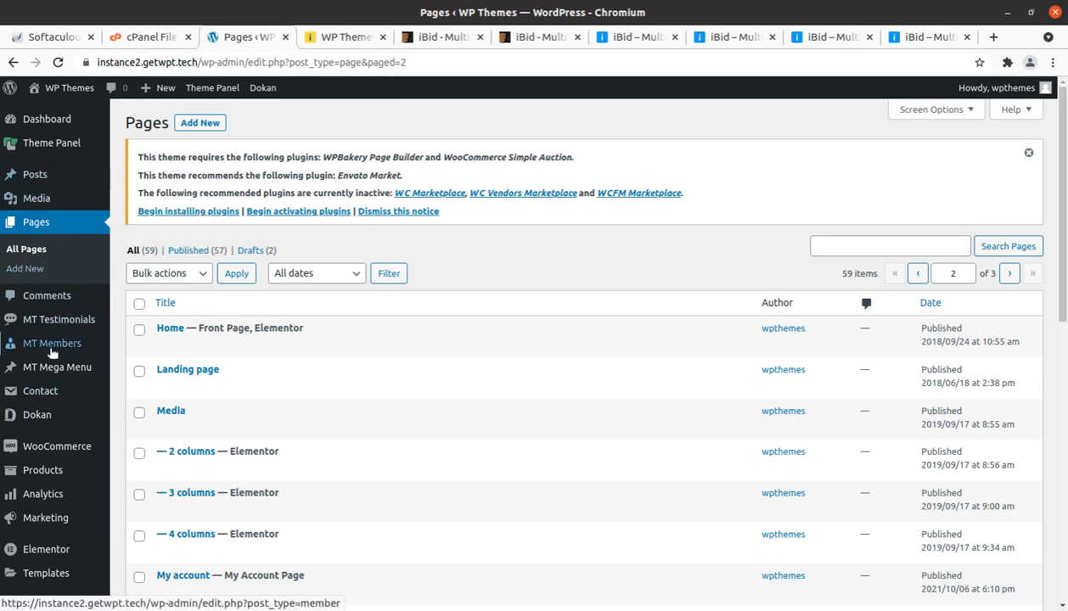
mouse_move(38, 146)
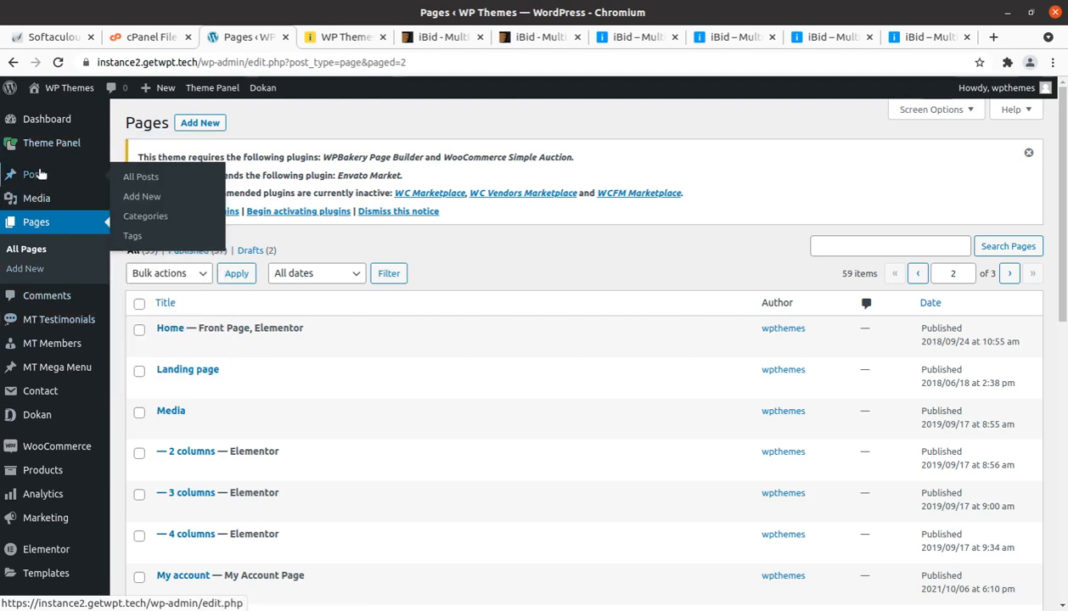
mouse_move(47, 319)
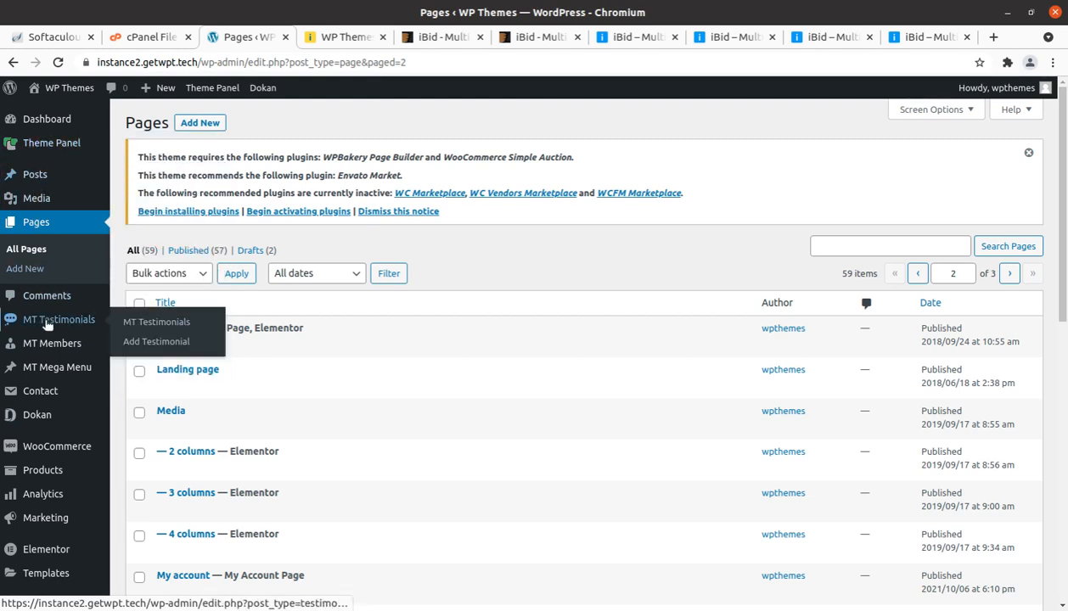
middle_click(150, 326)
click(313, 37)
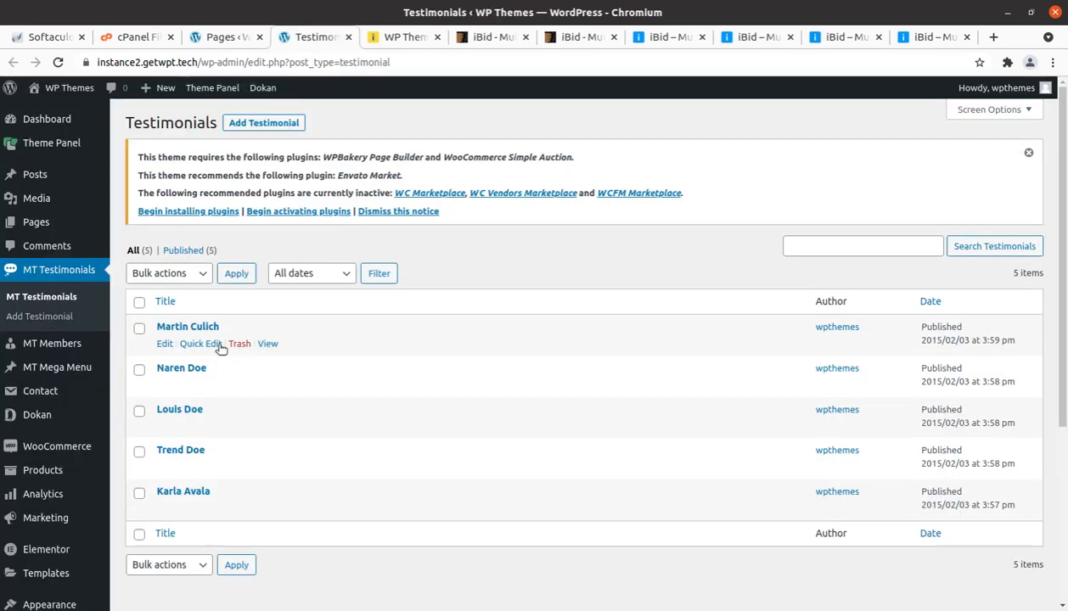
click(266, 345)
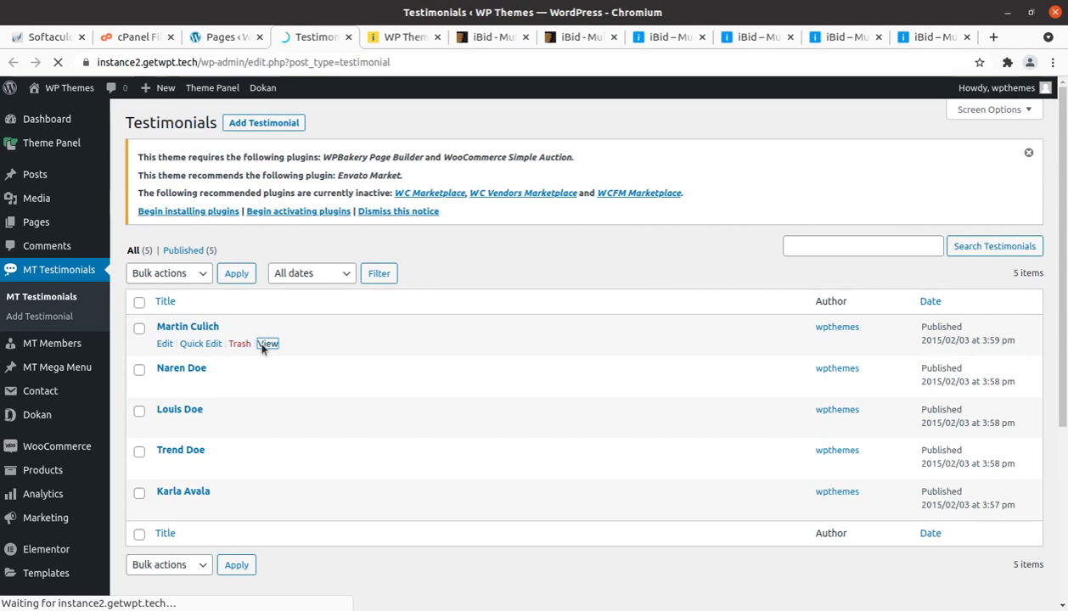
scroll(263, 348, down, 4)
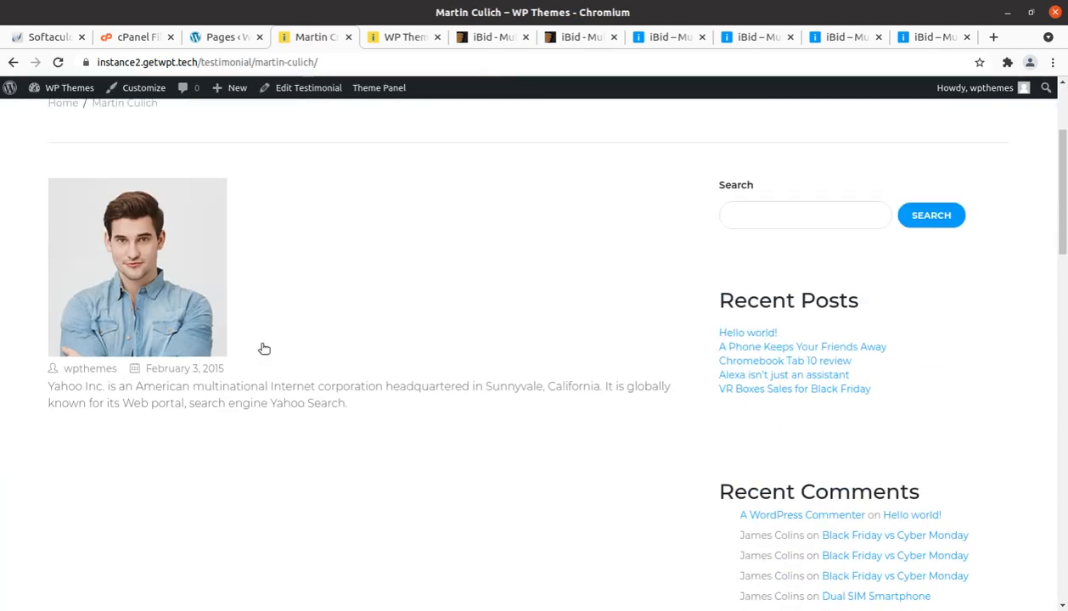
scroll(303, 179, up, 4)
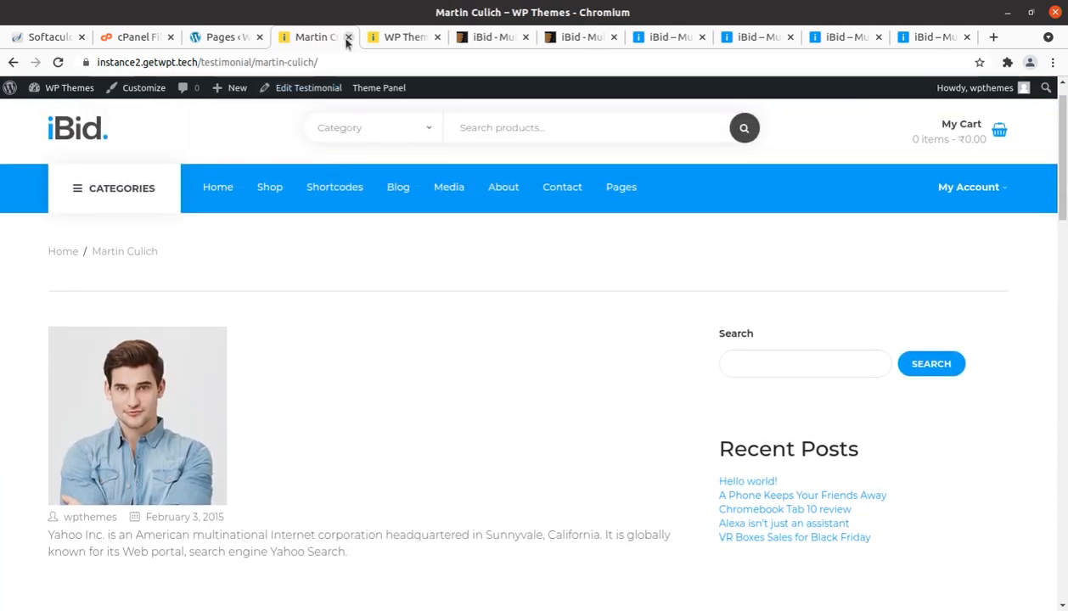
click(347, 37)
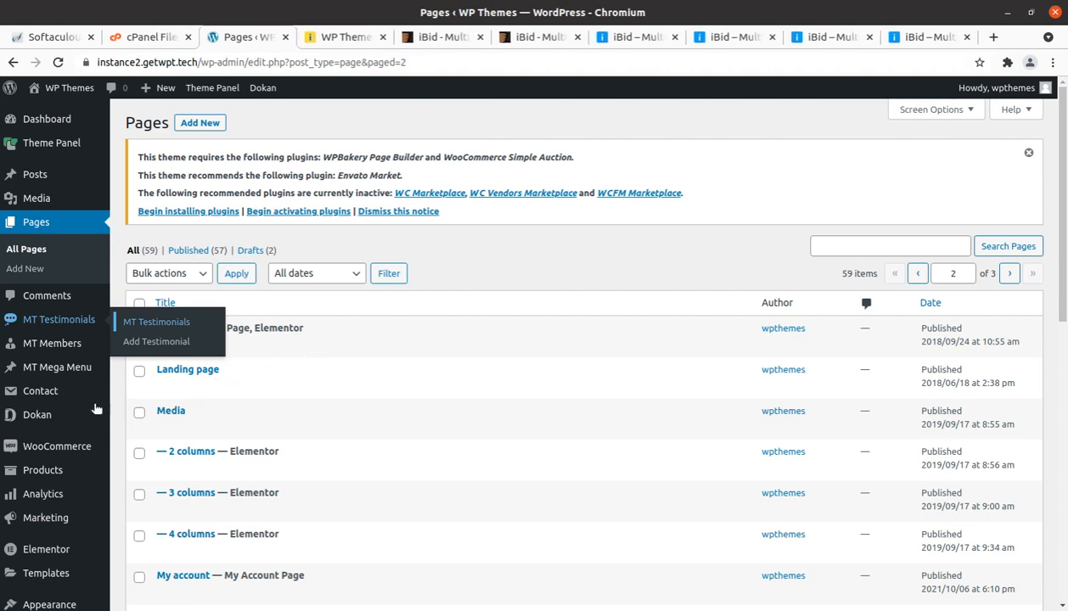
Step: Open the MT Members list in a new tab, view the first member's page on the site, and close the member page
mouse_move(41, 348)
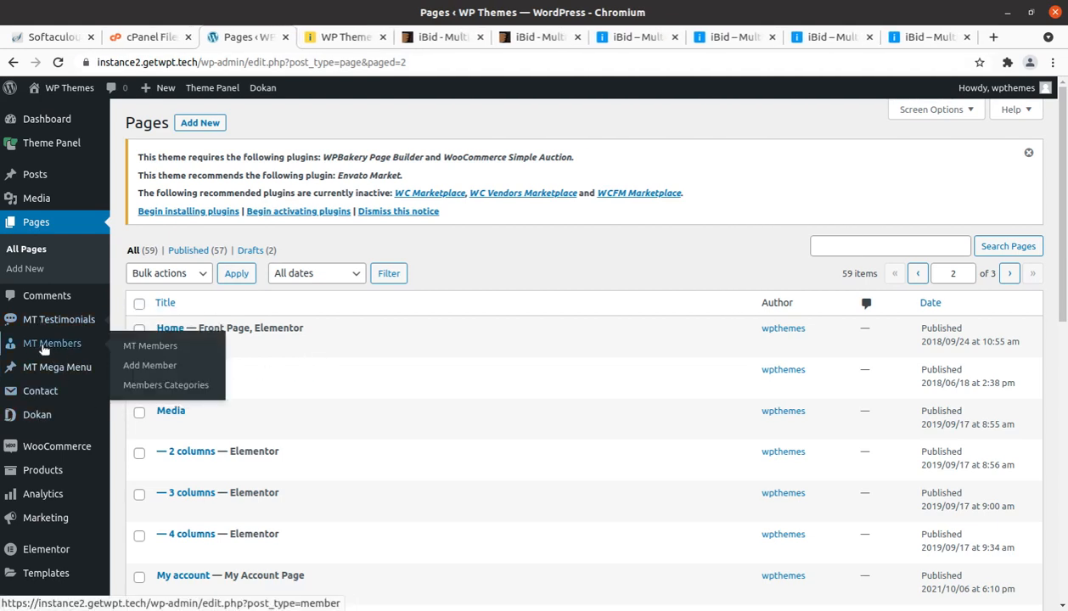
middle_click(156, 344)
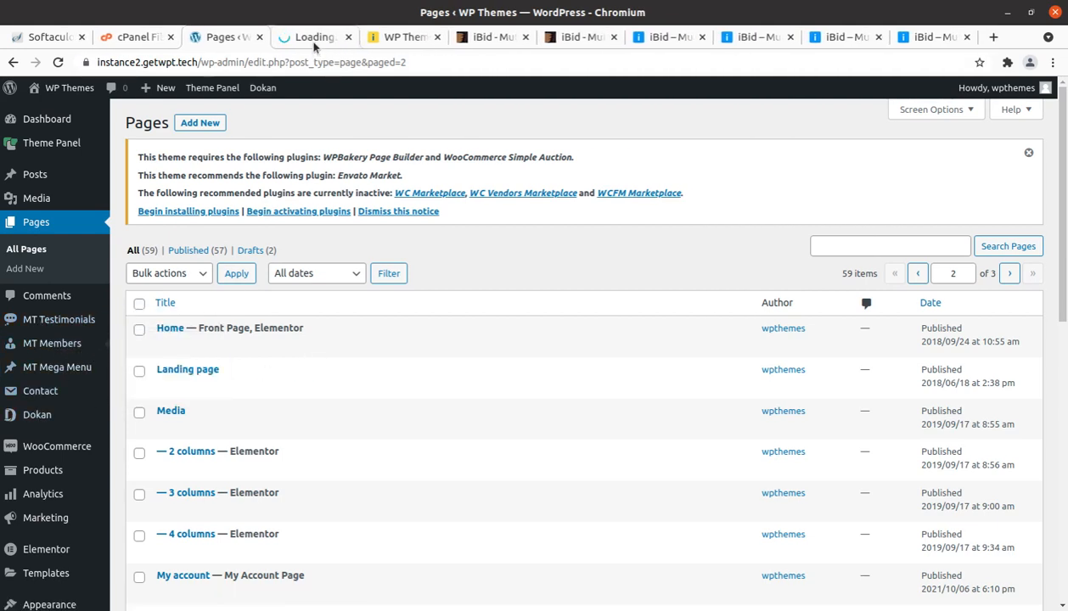
click(314, 41)
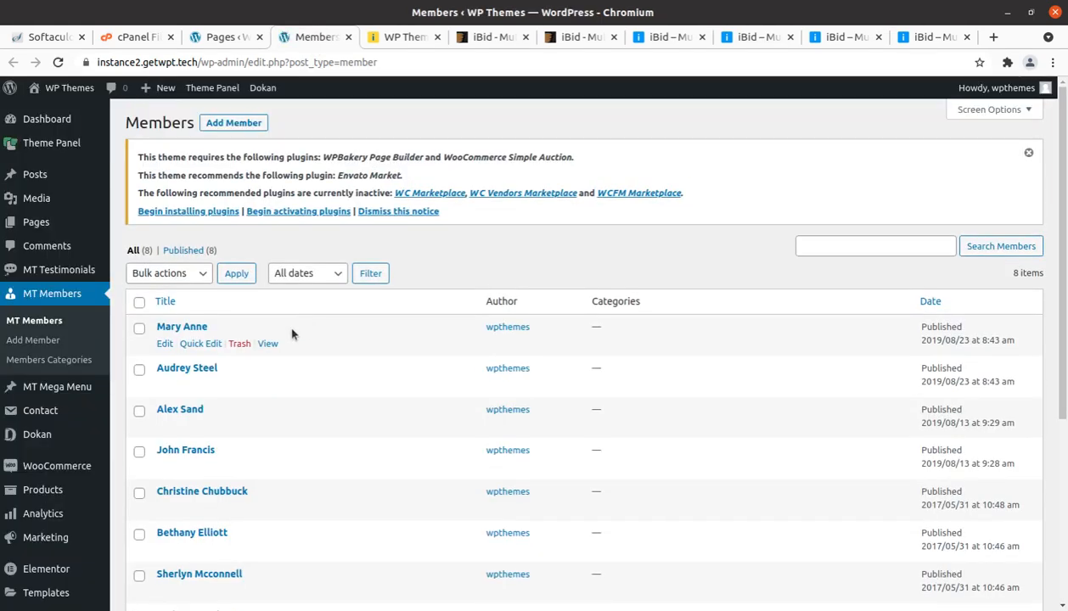
middle_click(267, 343)
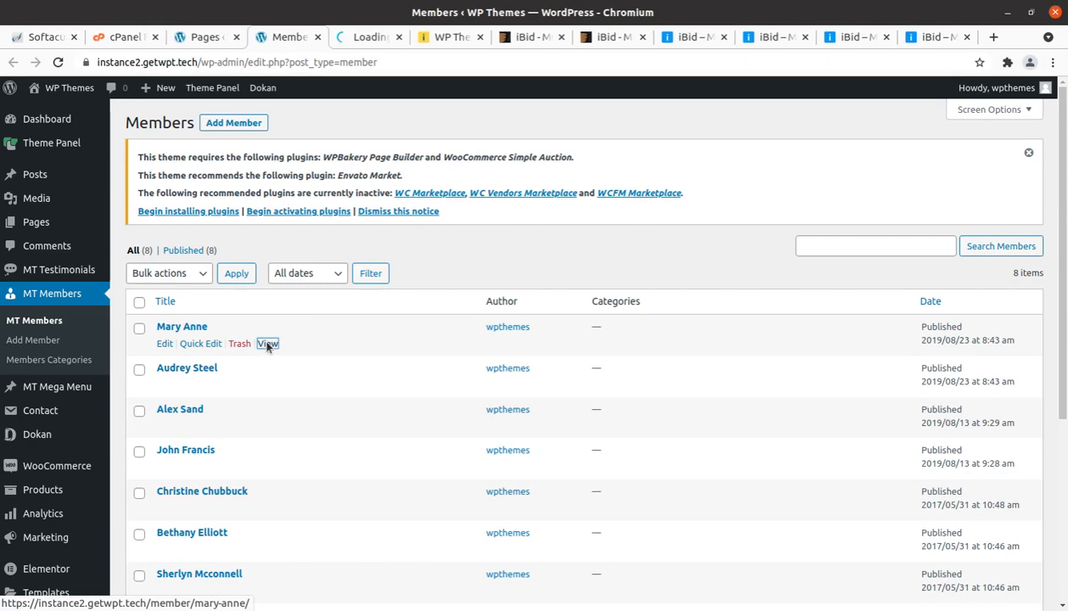
click(358, 37)
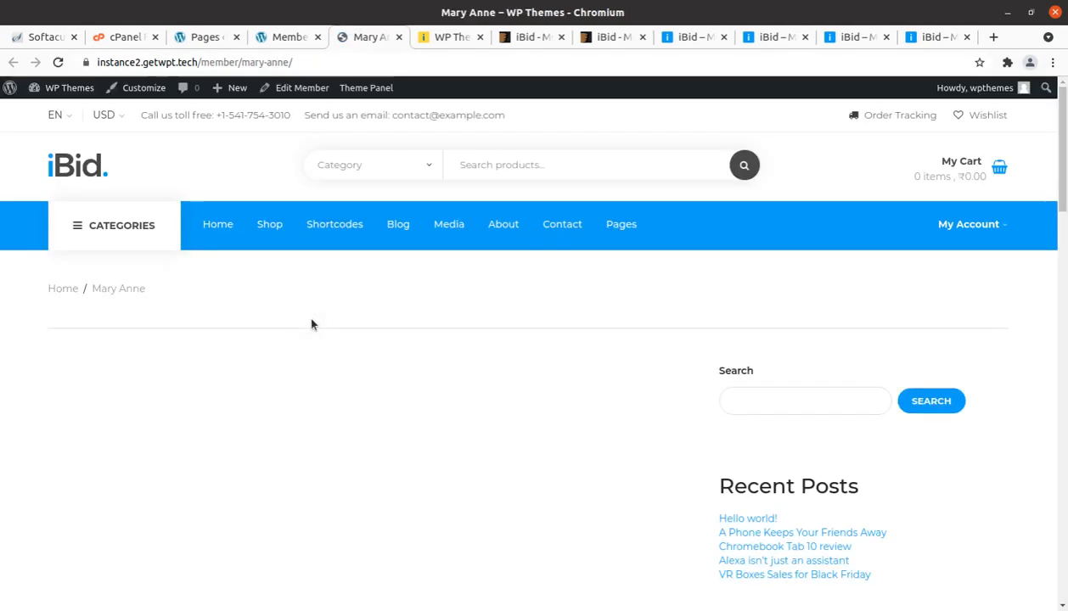
scroll(311, 324, down, 5)
scroll(311, 322, up, 5)
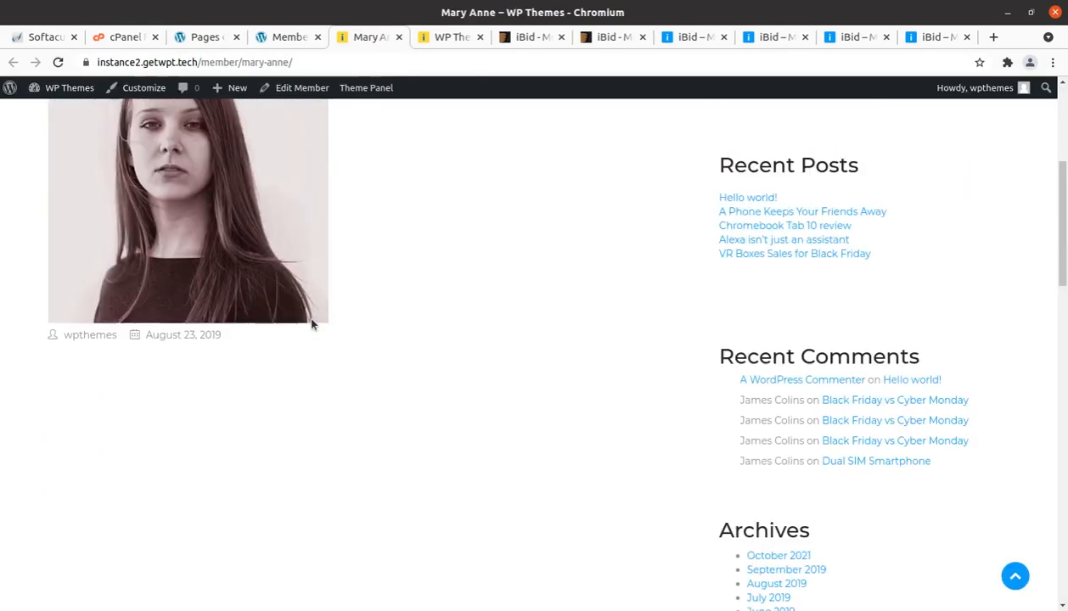
click(397, 39)
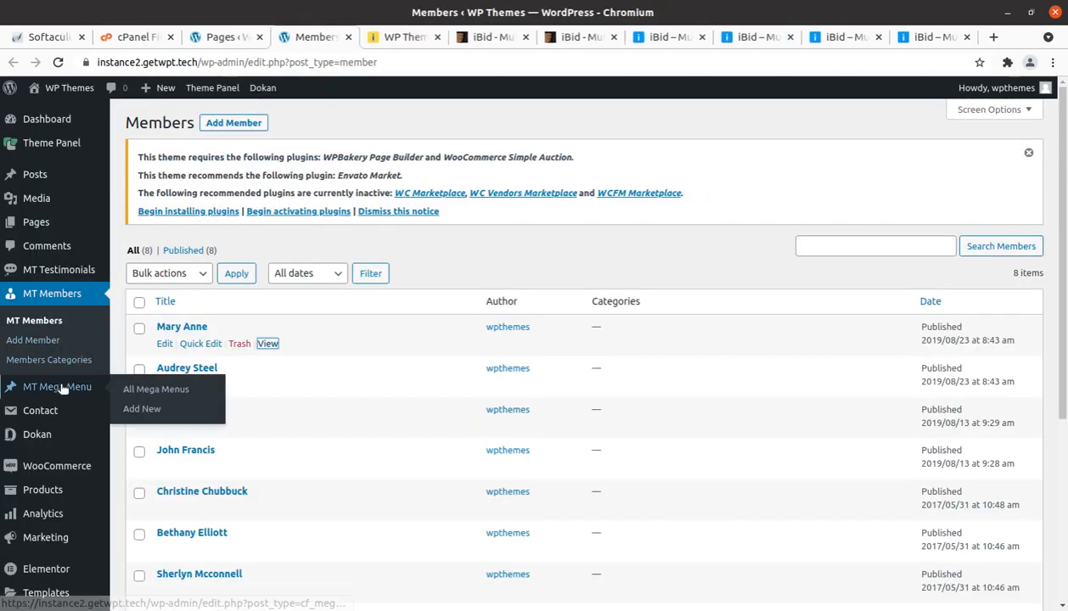
Step: Open the Dokan dashboard in a new tab to review its overview, and go to Dokan's general settings
mouse_move(57, 397)
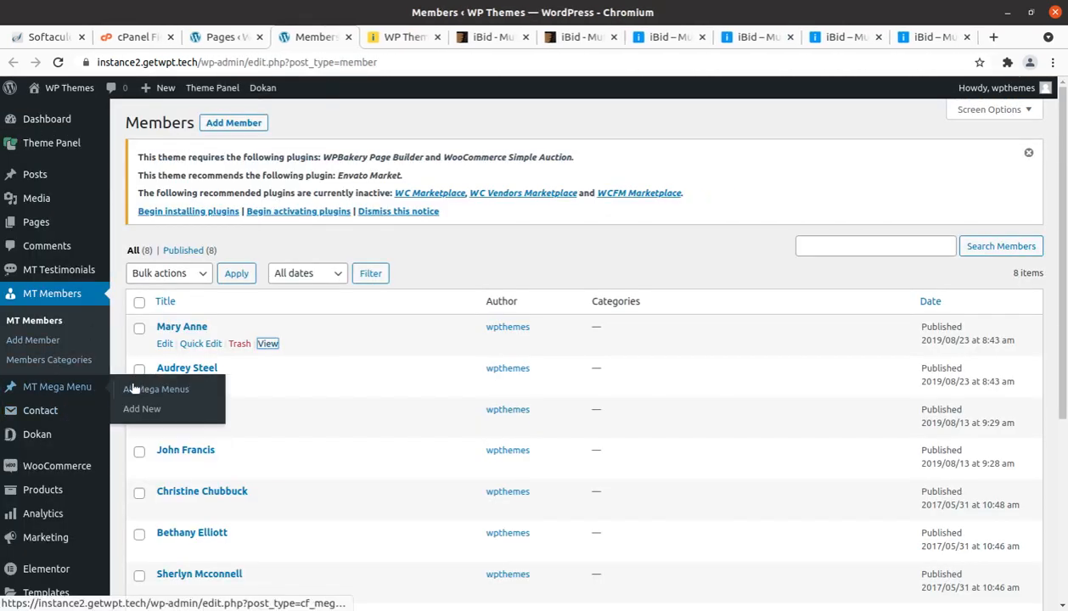
mouse_move(51, 416)
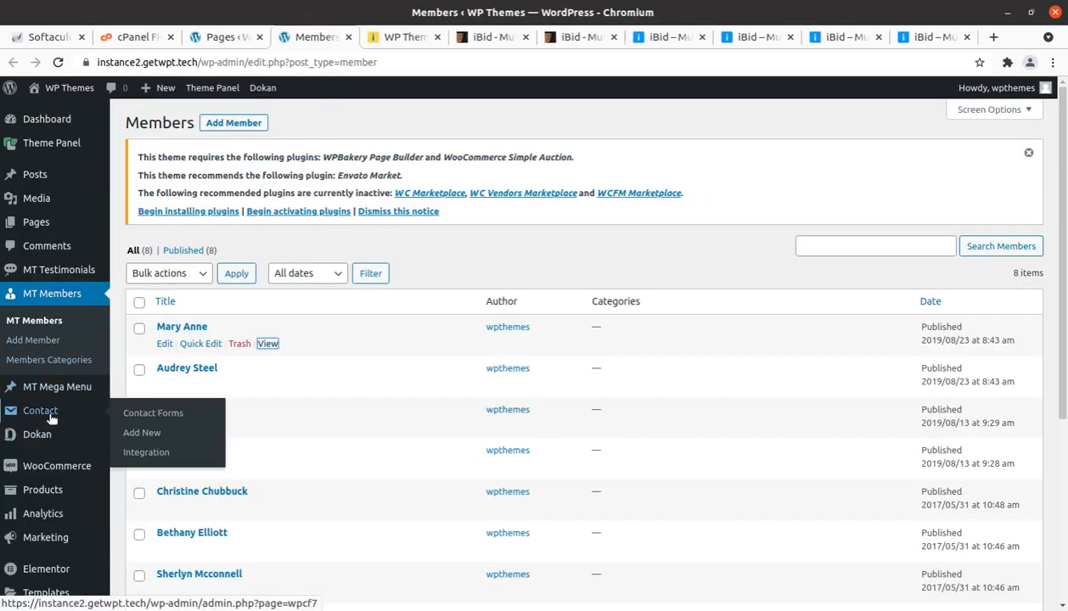
mouse_move(91, 436)
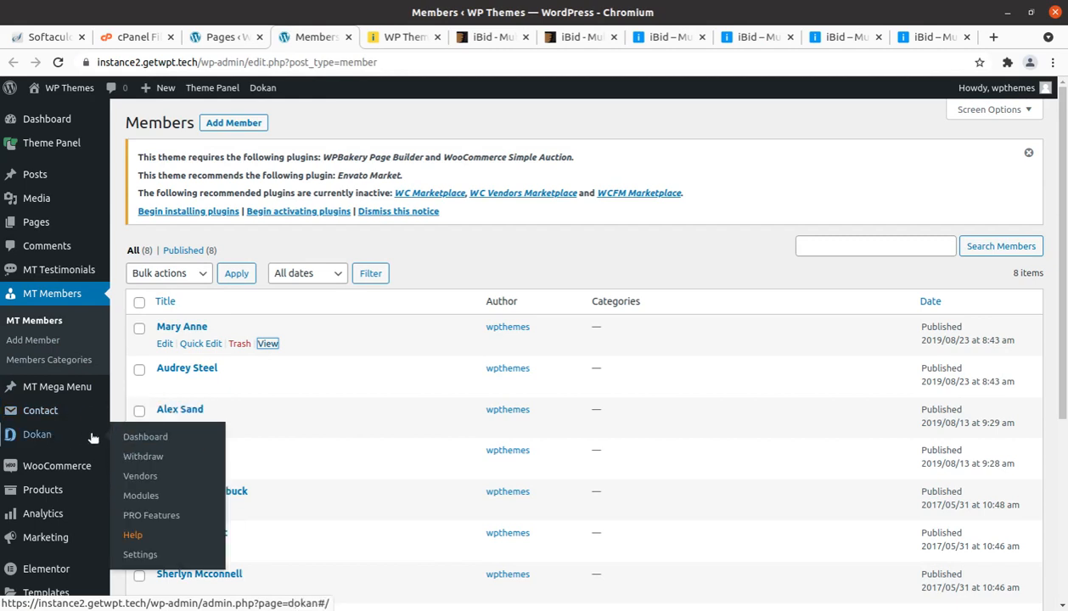
middle_click(146, 438)
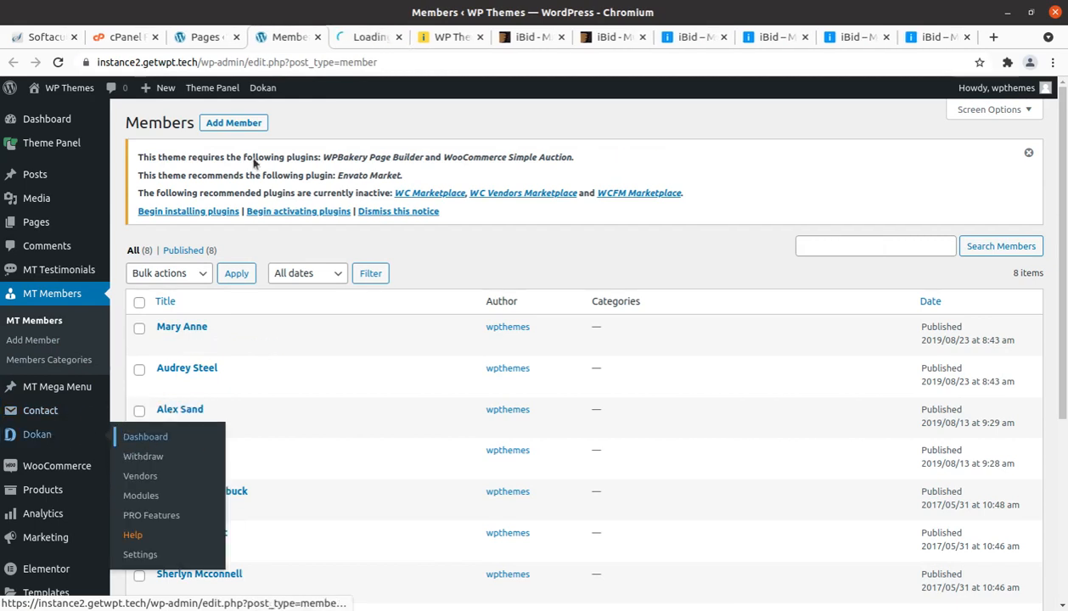
click(359, 38)
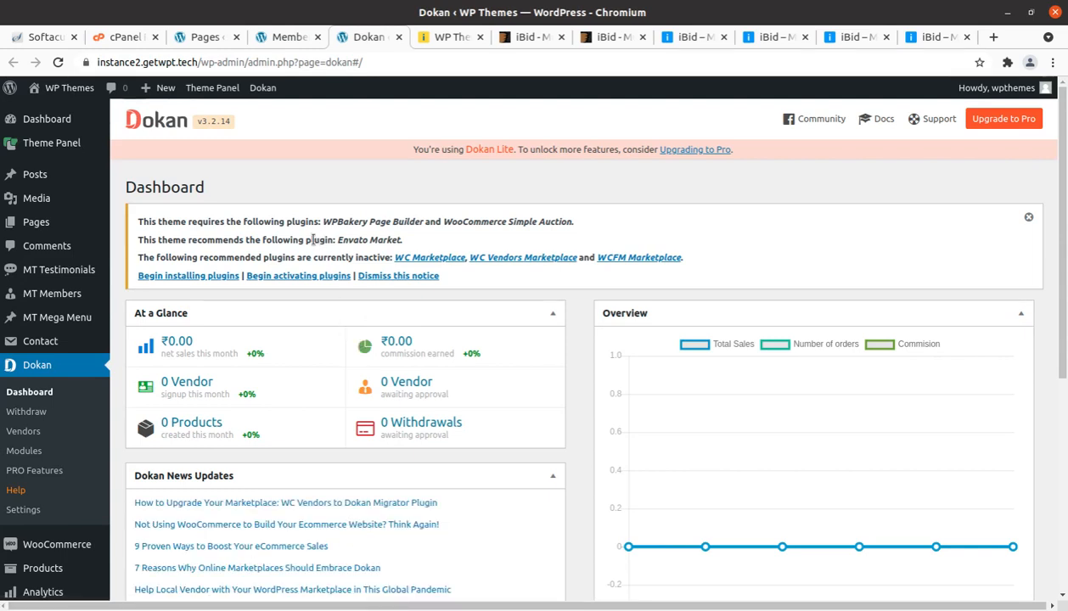
scroll(386, 288, down, 5)
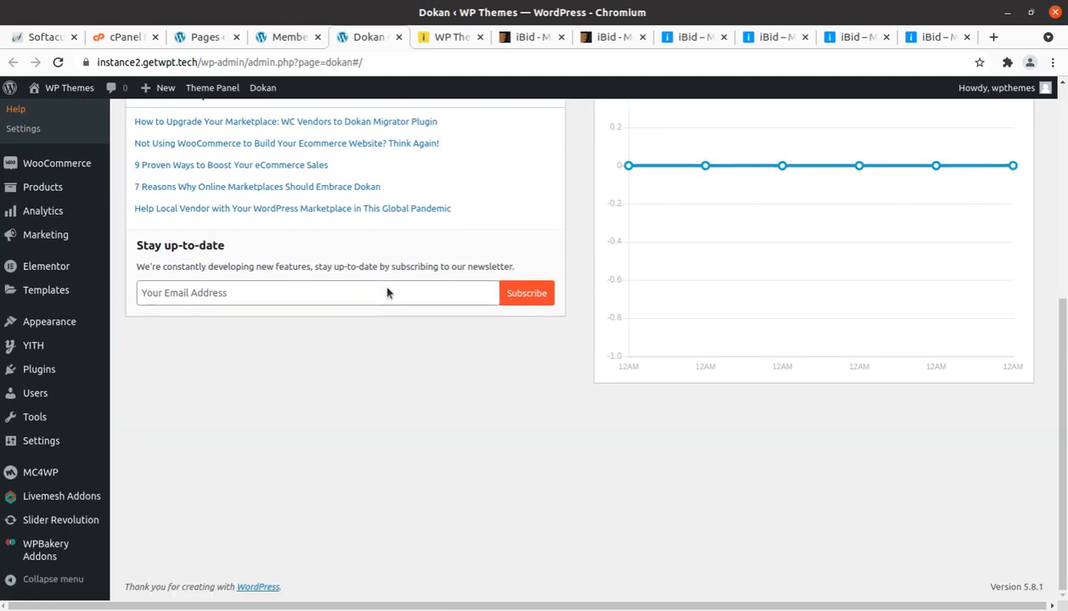
scroll(386, 287, up, 5)
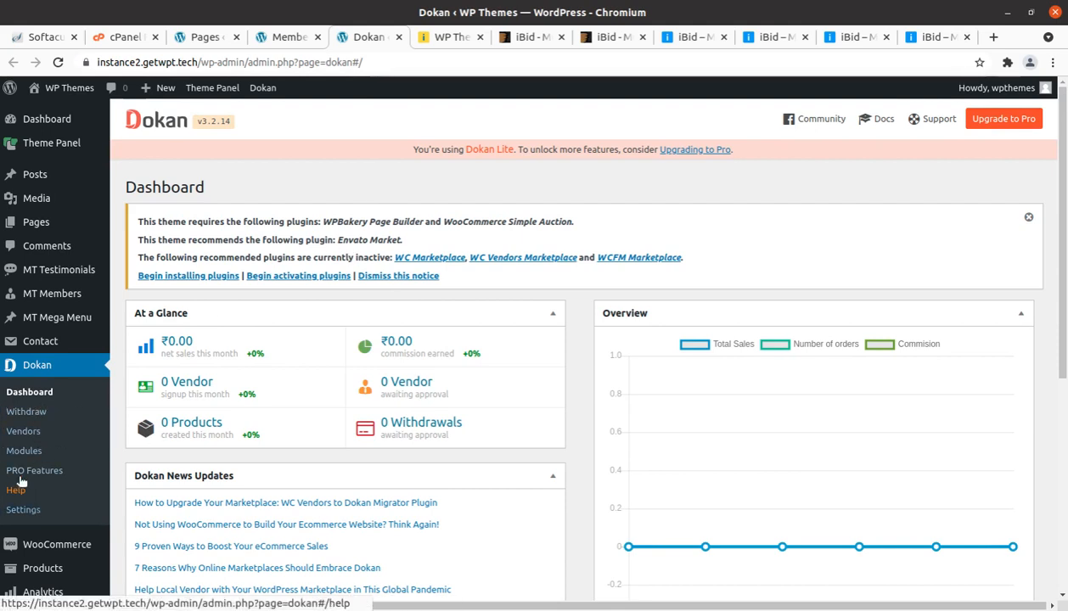
click(24, 510)
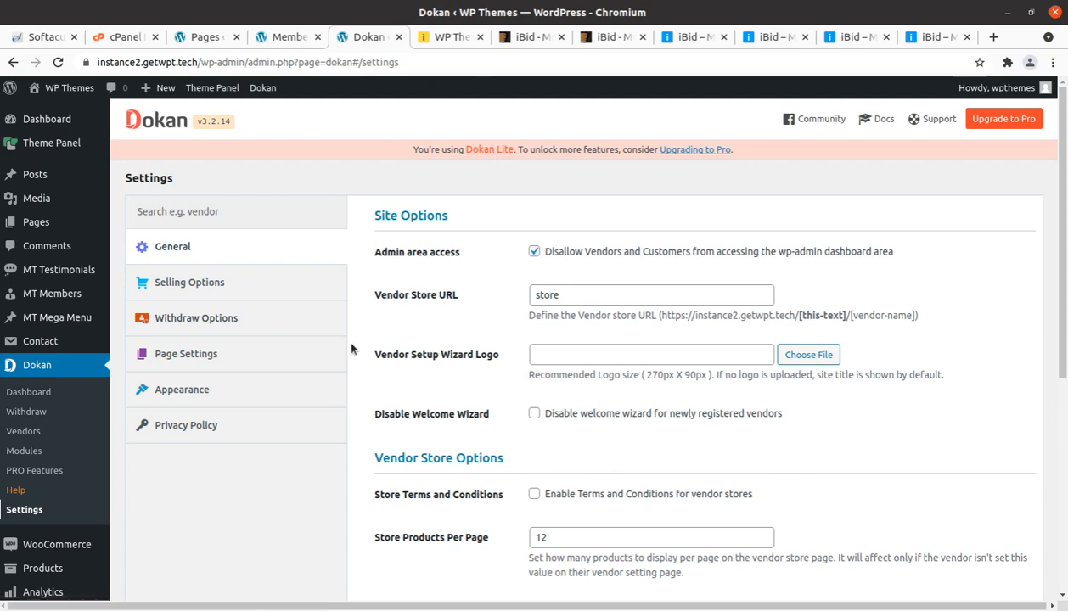
Step: Open the Livemesh Addons settings in a new tab, review the theme colour options, and close that tab
scroll(206, 420, down, 3)
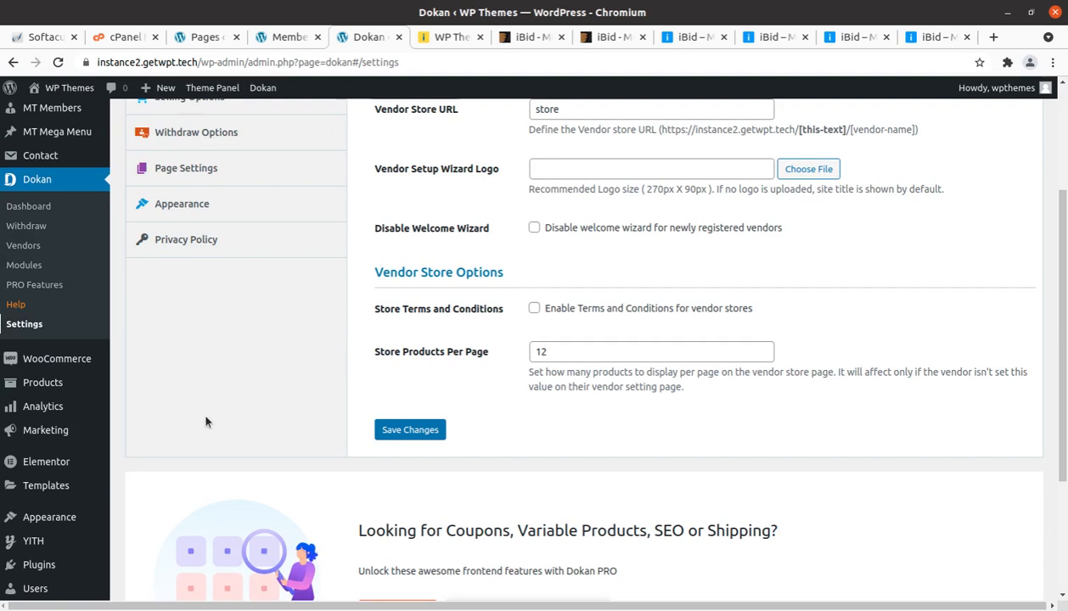
mouse_move(55, 386)
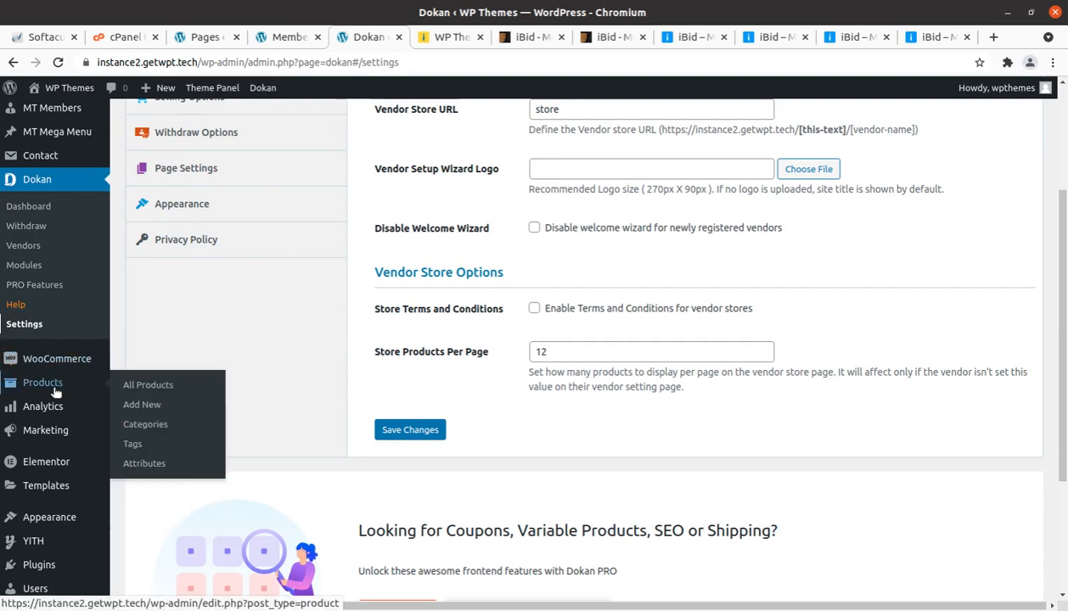
scroll(53, 475, down, 3)
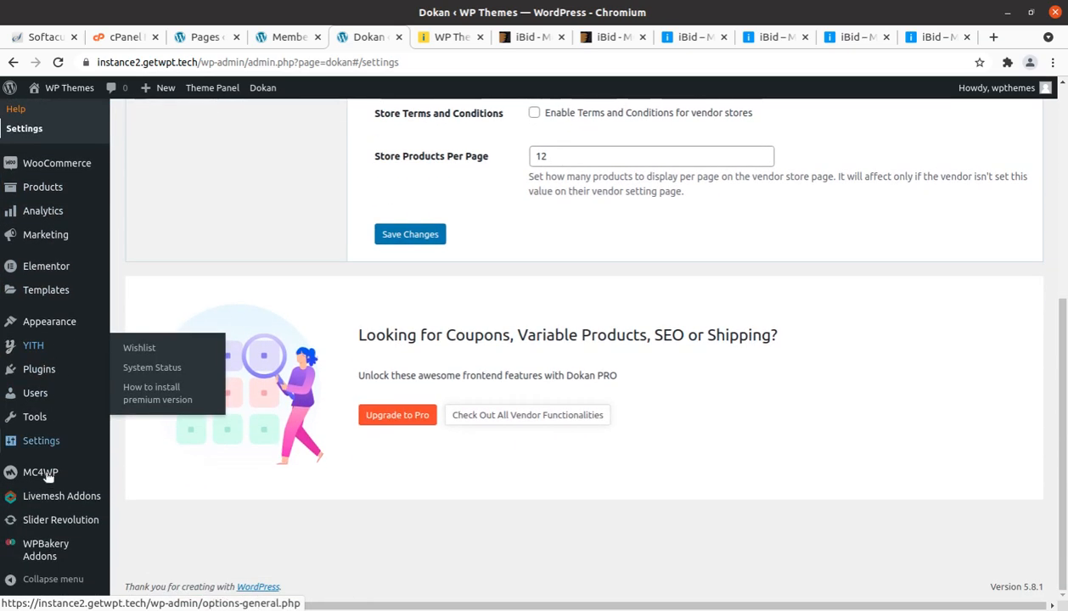
mouse_move(51, 502)
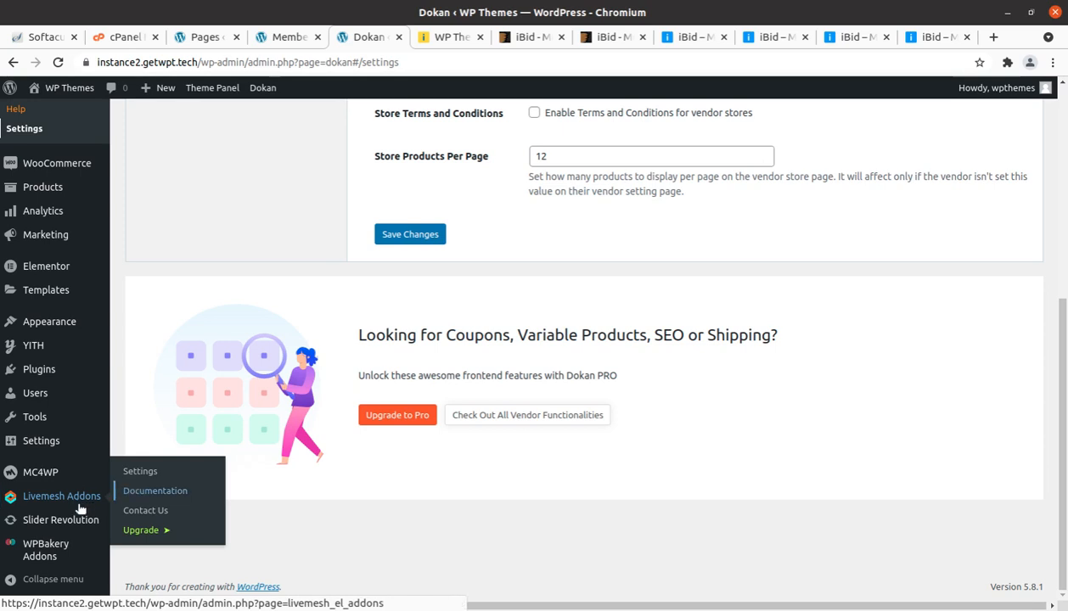
middle_click(85, 502)
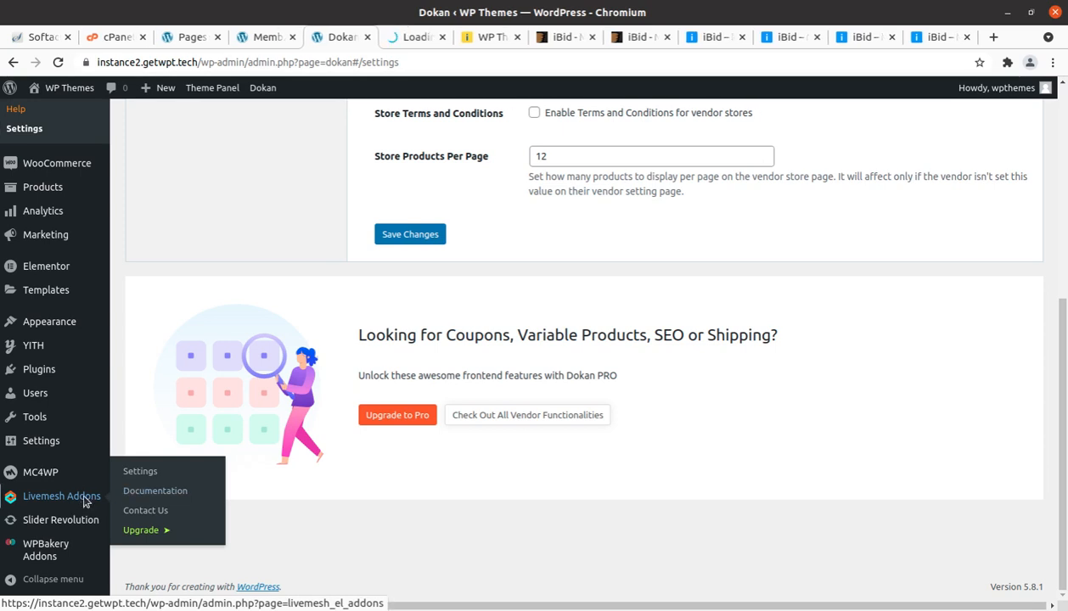
click(422, 38)
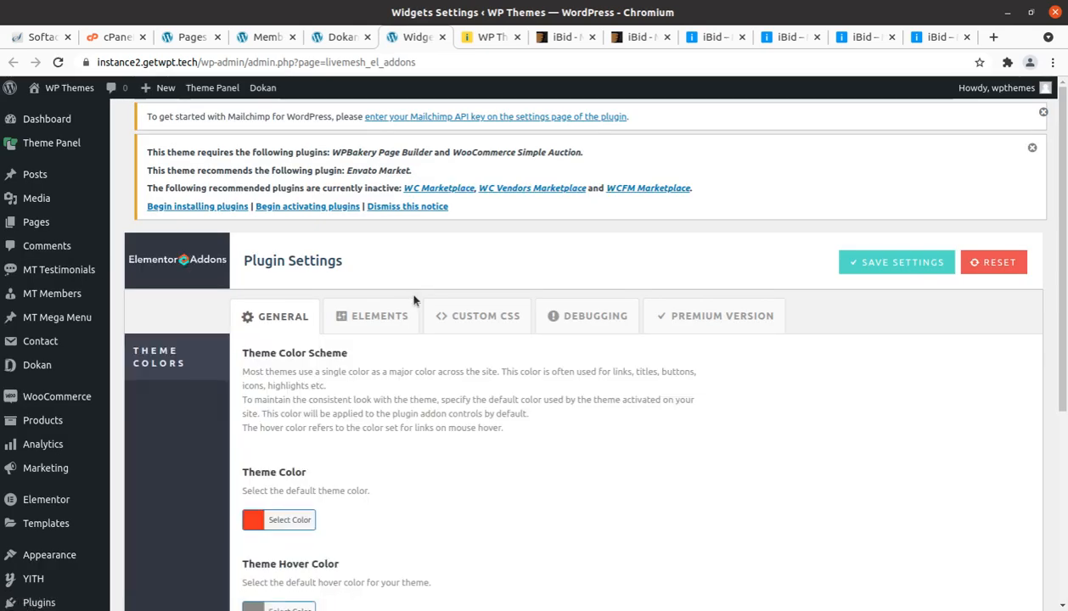
scroll(416, 297, down, 3)
scroll(419, 303, down, 3)
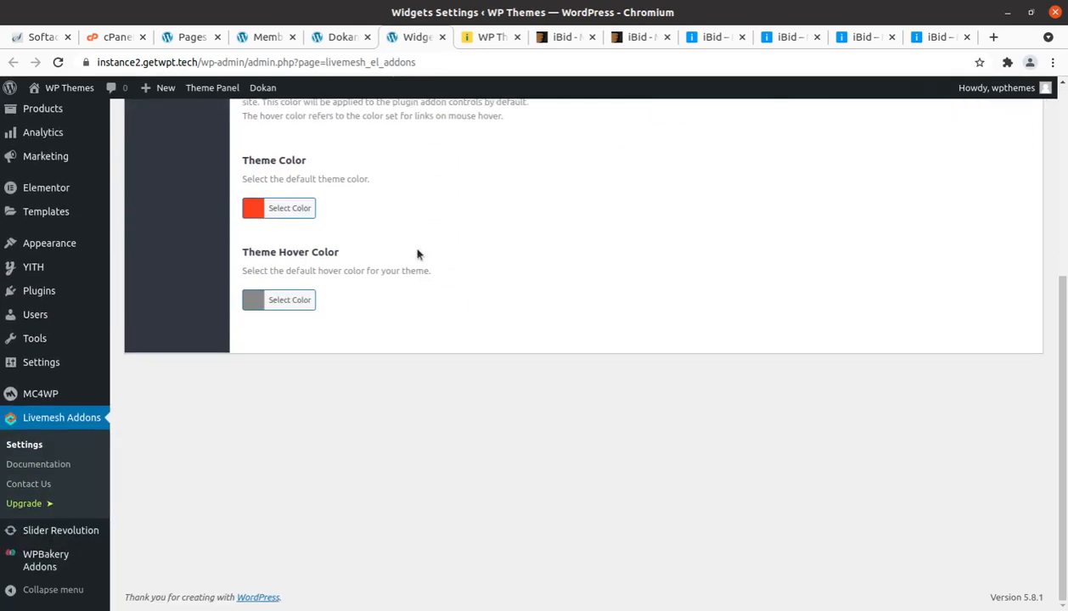
click(442, 36)
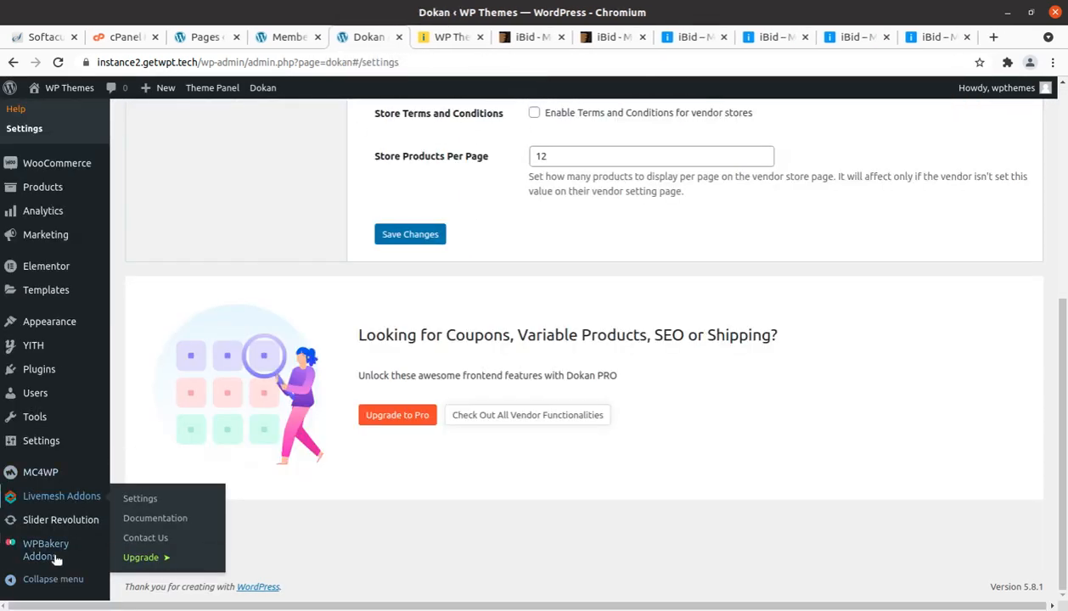
Step: Open the theme's General Settings and view the Breadcrumbs and Sidebars sections
scroll(72, 544, up, 5)
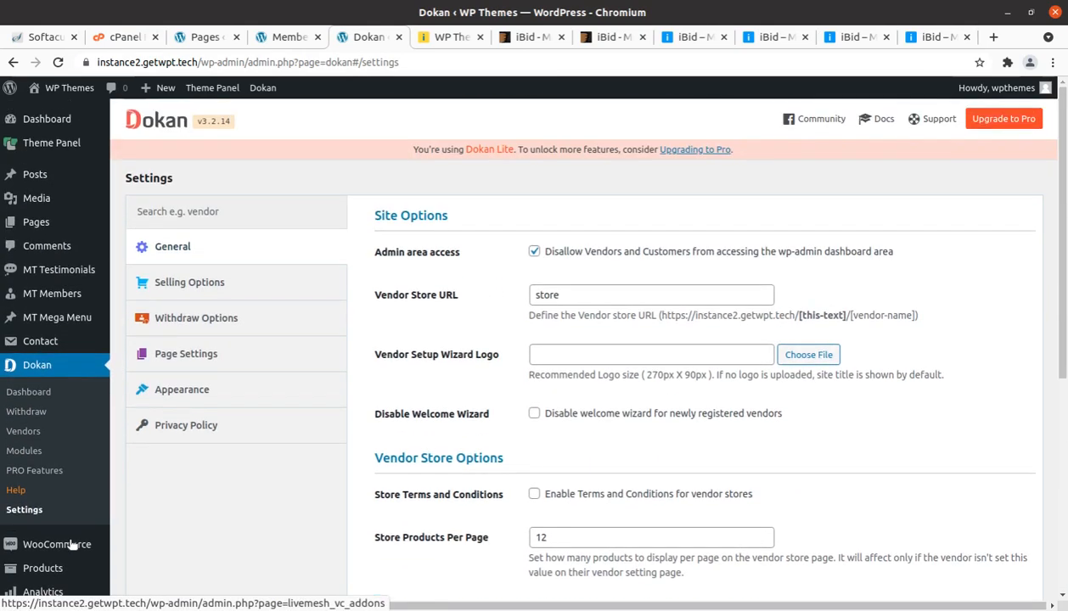
mouse_move(73, 147)
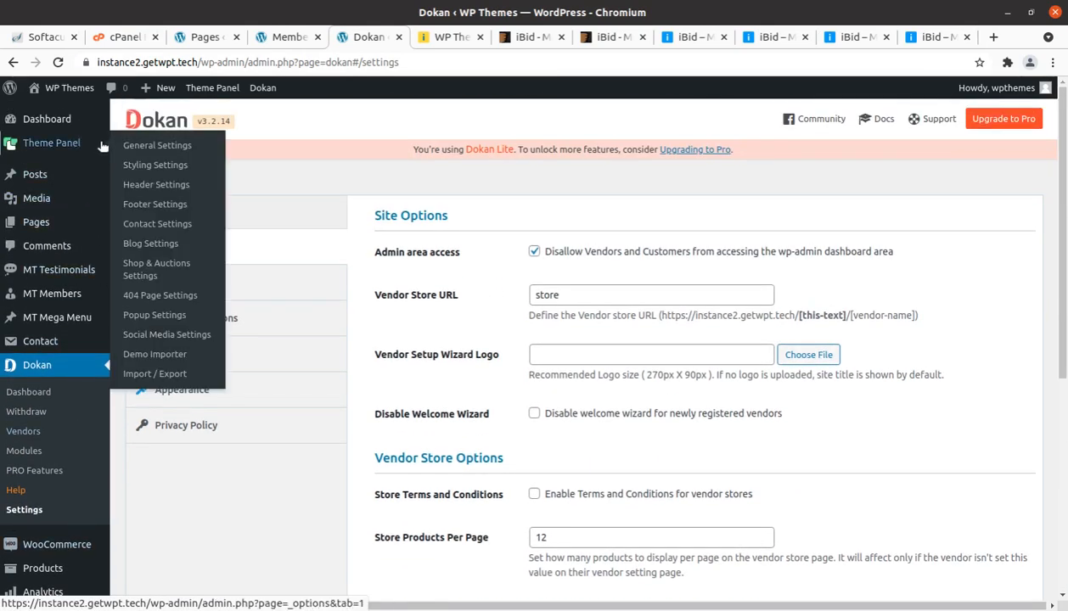
click(142, 145)
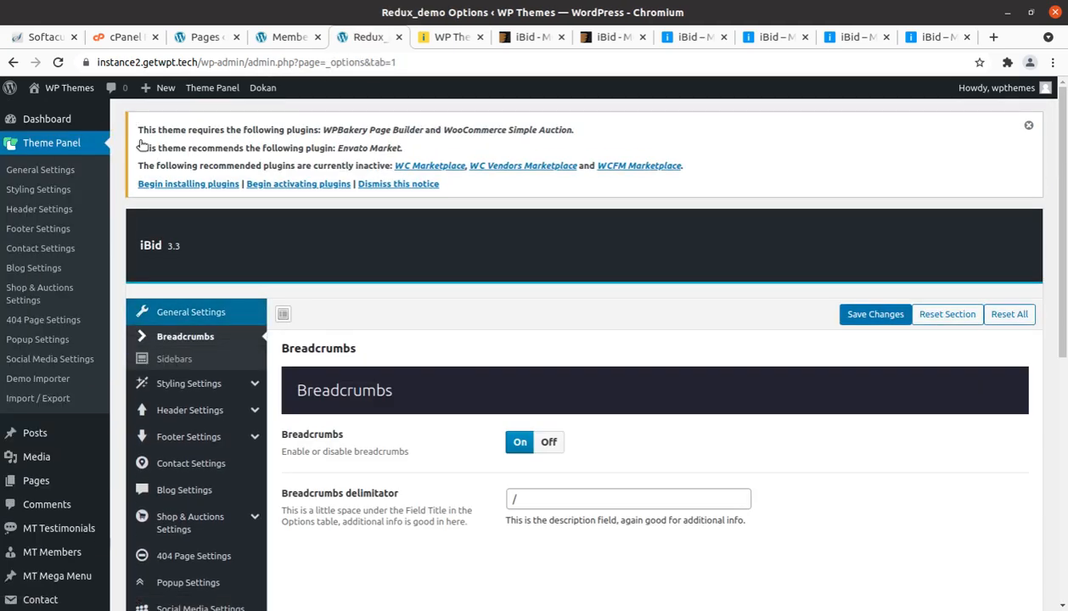
scroll(292, 230, down, 2)
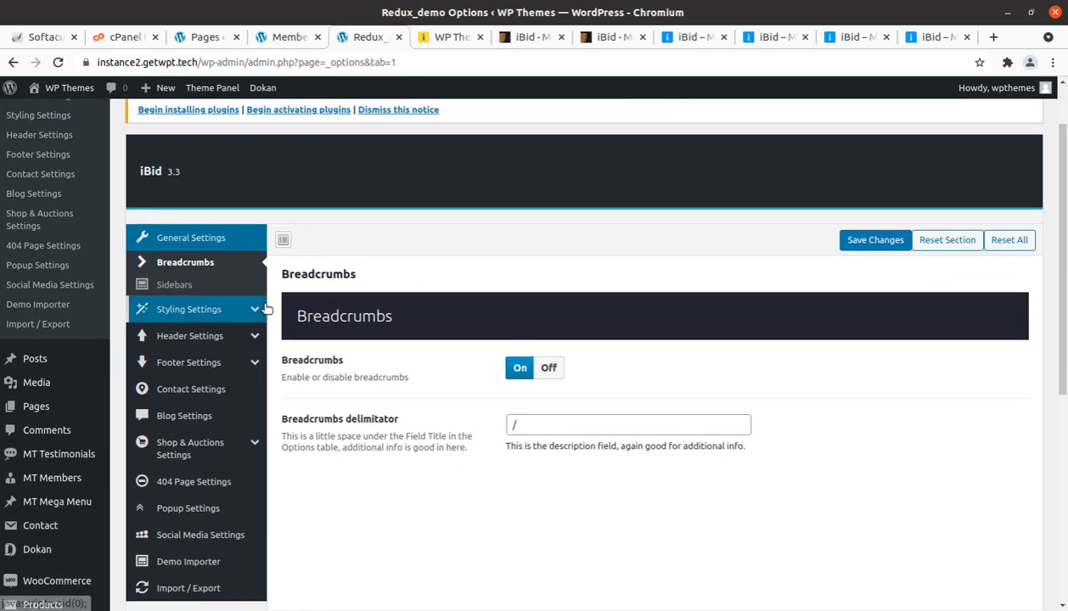
scroll(266, 308, down, 1)
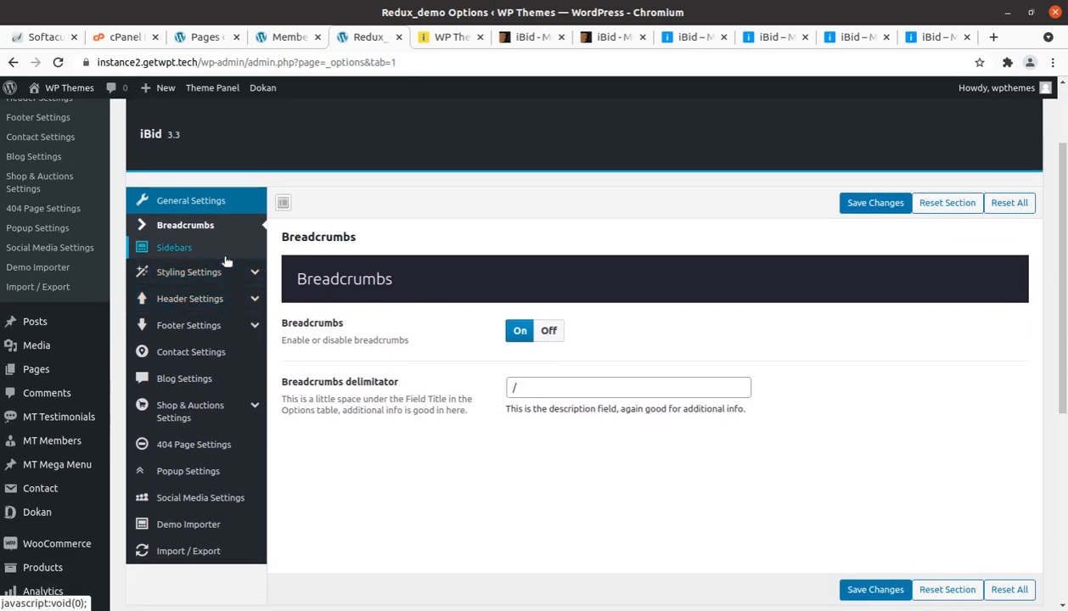
click(198, 250)
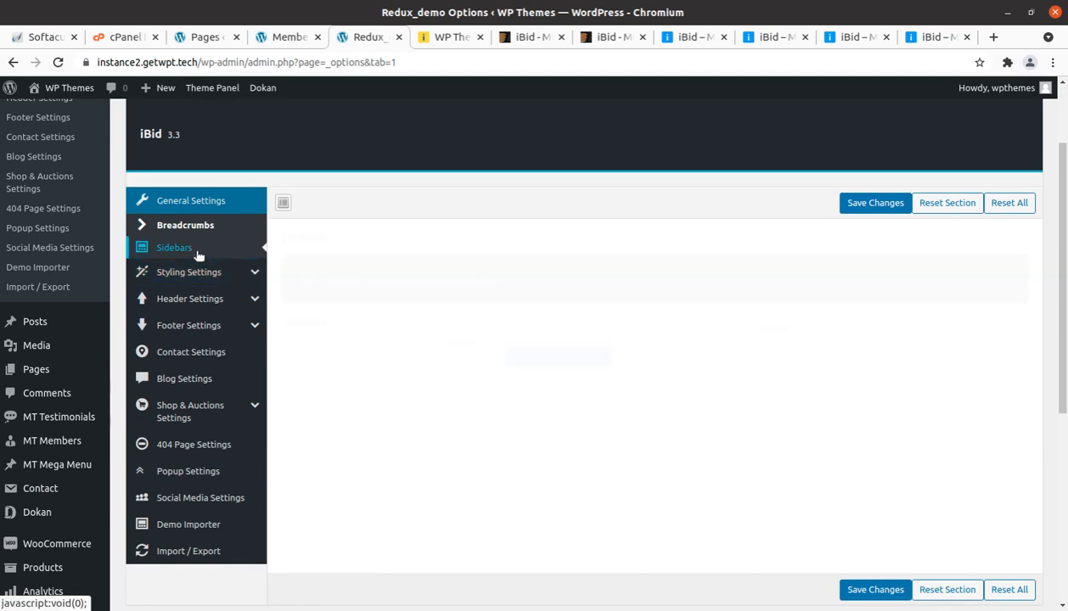
Step: Review the Colors section of the theme's Styling Settings, with a brief look at Custom CSS
click(187, 272)
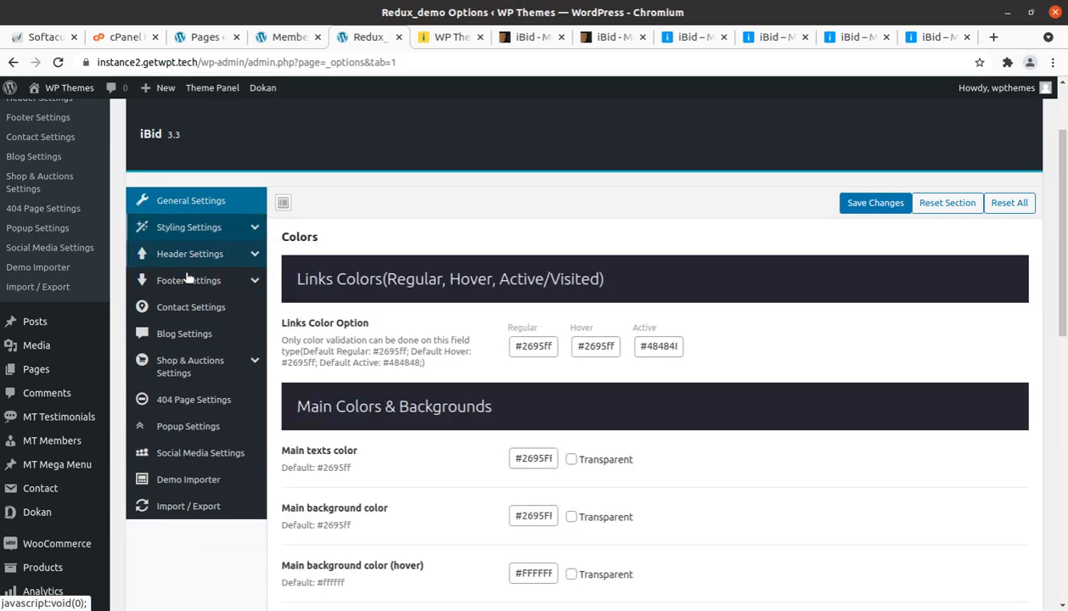
scroll(466, 267, down, 3)
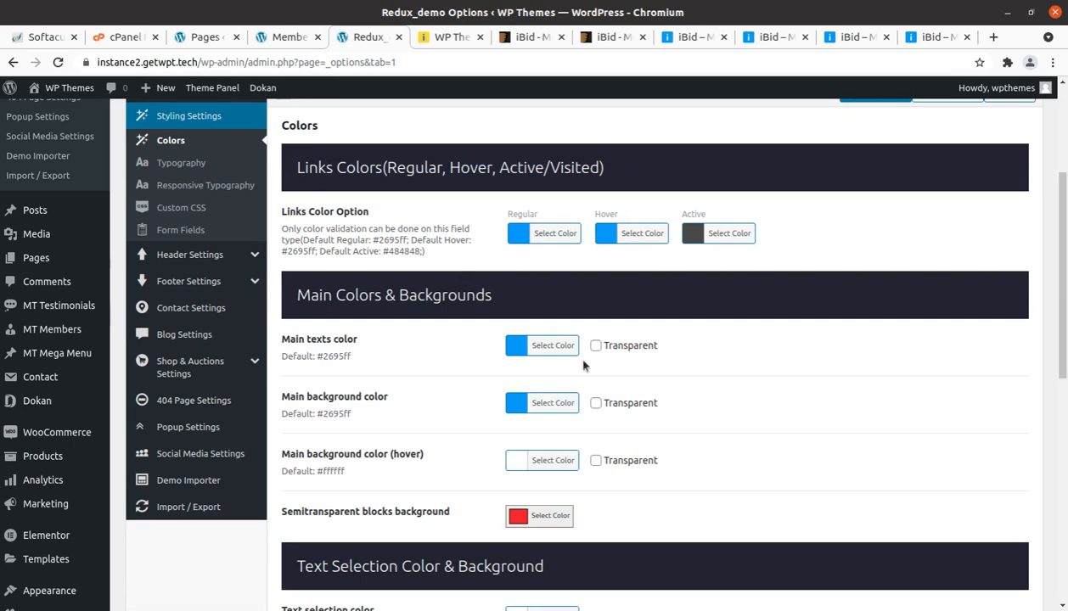
scroll(573, 390, down, 2)
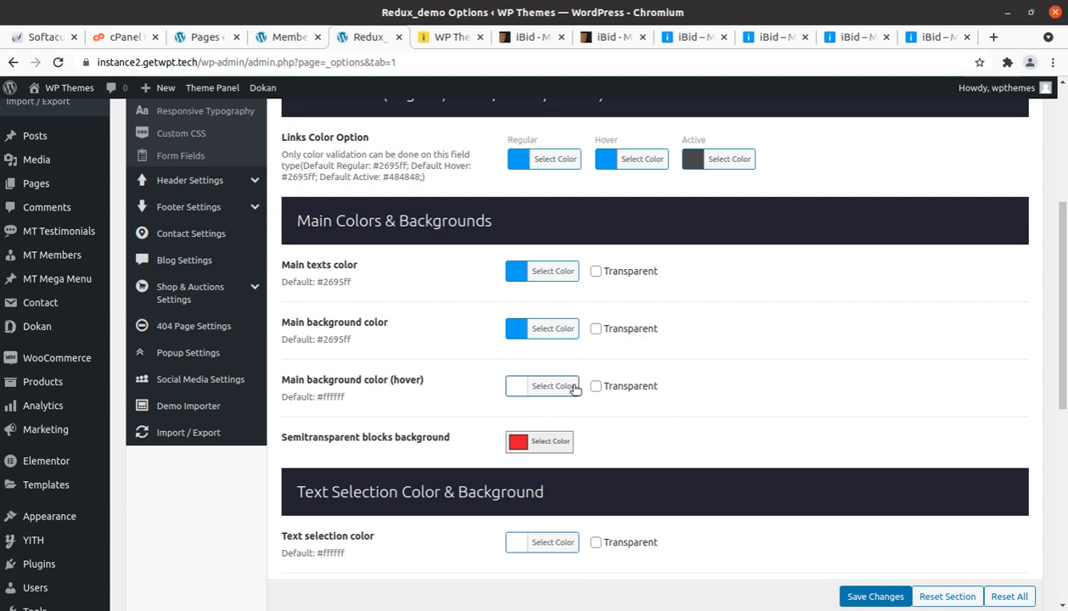
click(192, 136)
scroll(193, 159, up, 3)
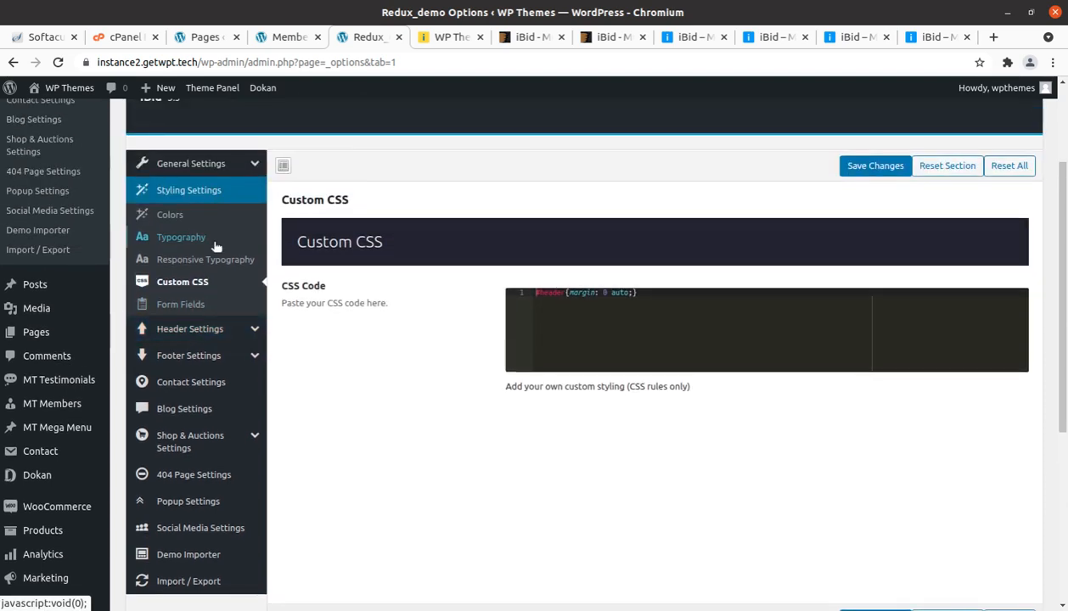
click(182, 219)
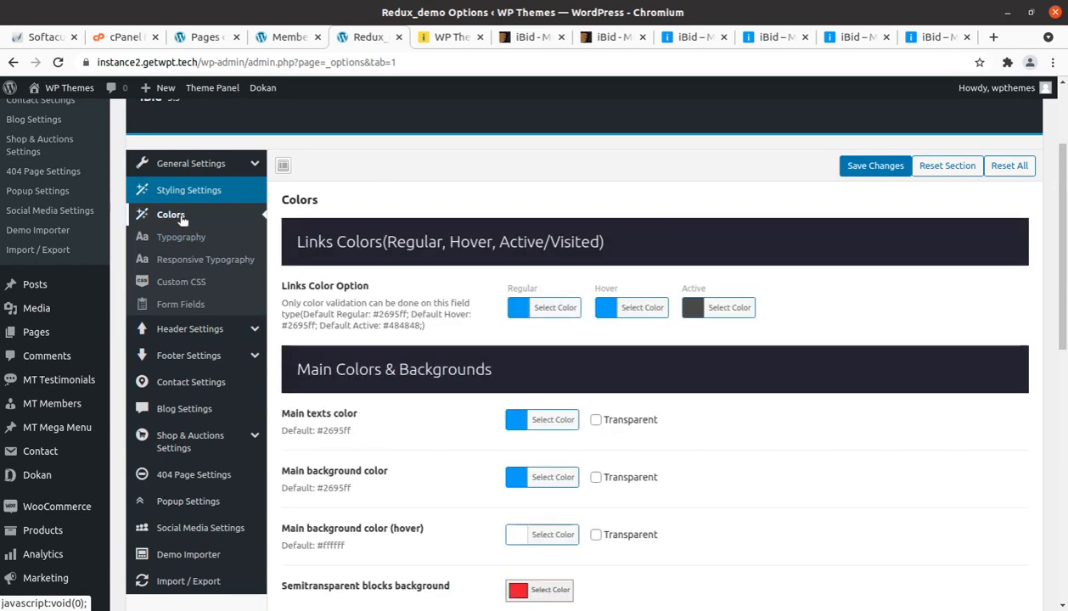
Step: Review the Typography, Responsive Typography, Custom CSS and Form Fields sections of the theme's Styling Settings
click(190, 239)
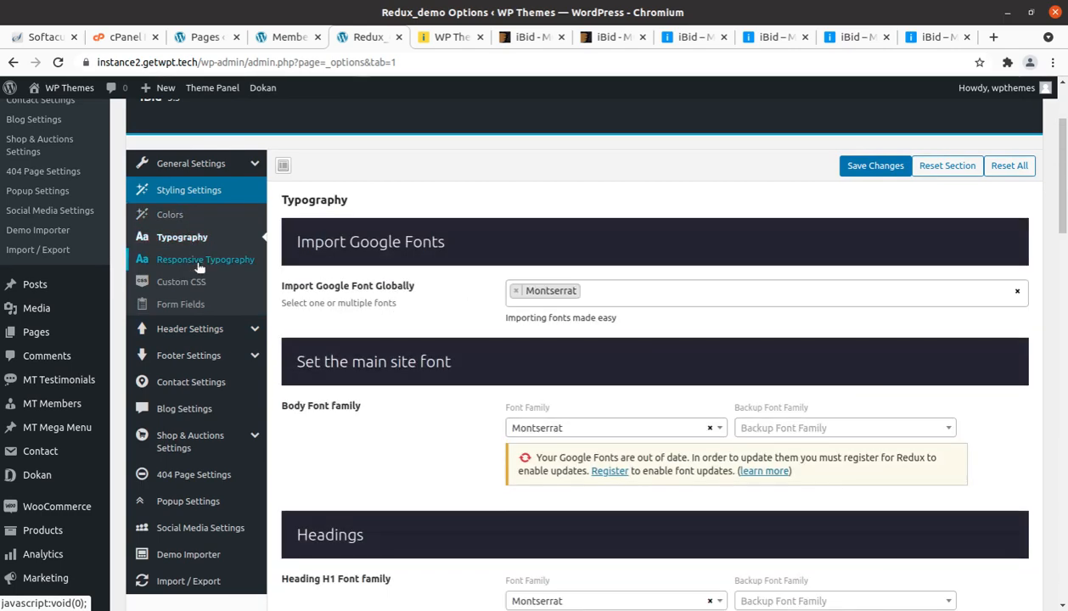
scroll(656, 312, down, 3)
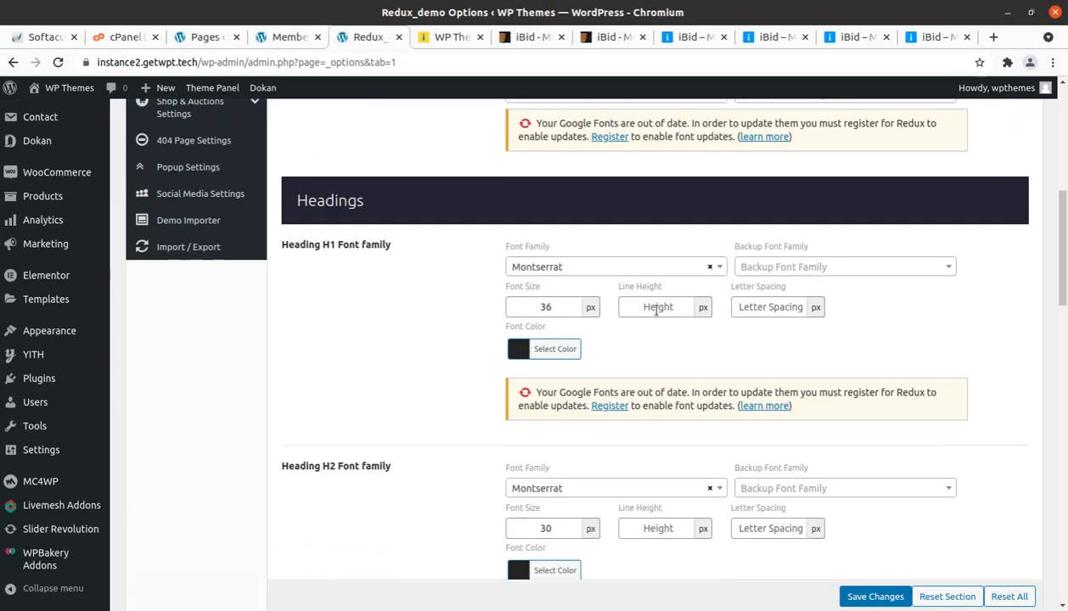
scroll(656, 316, up, 3)
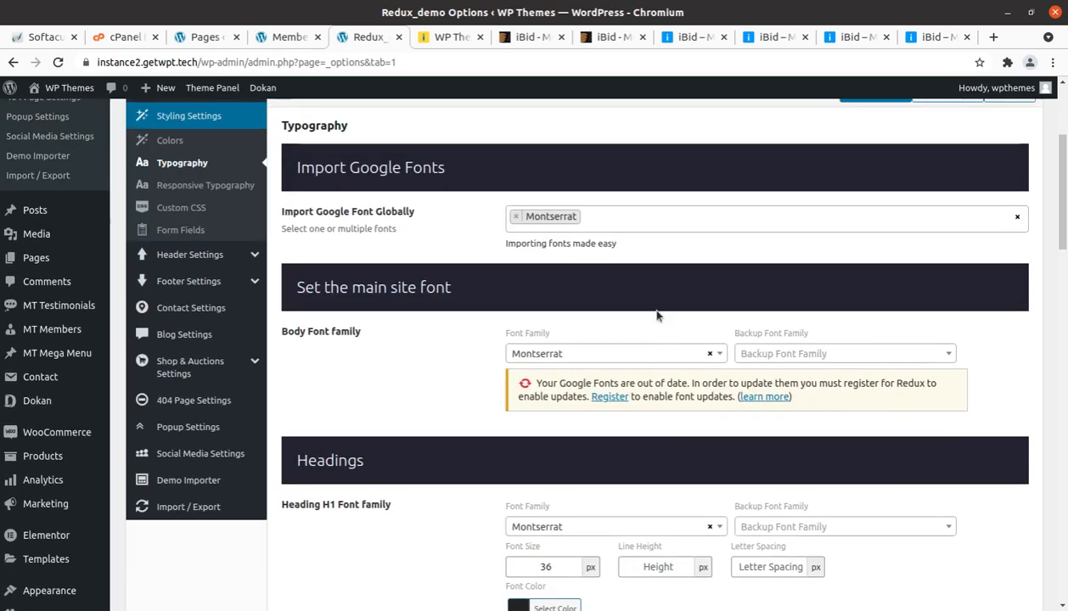
click(189, 191)
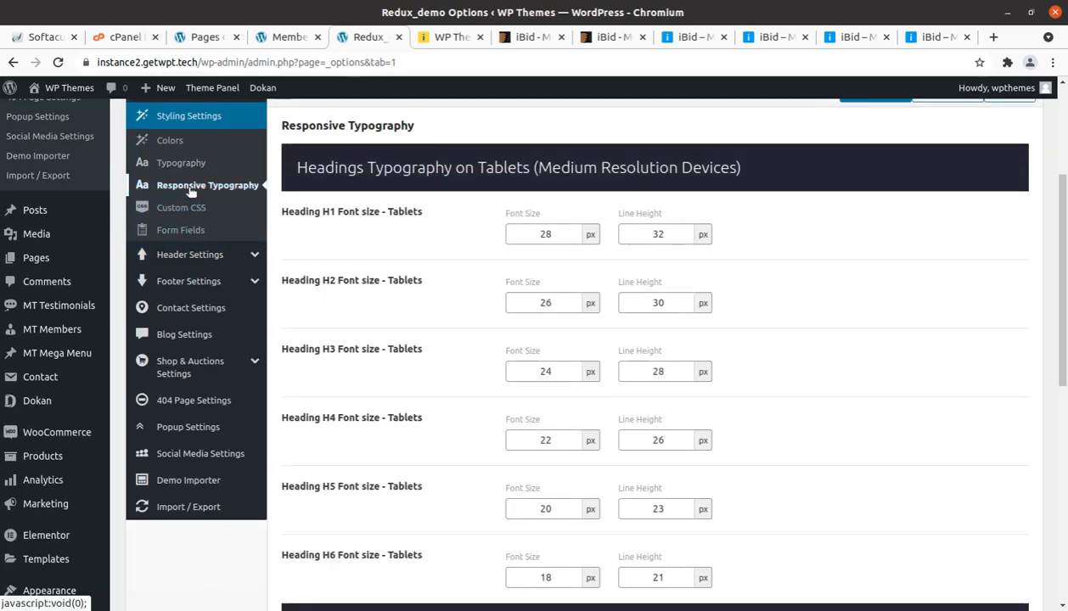
click(204, 208)
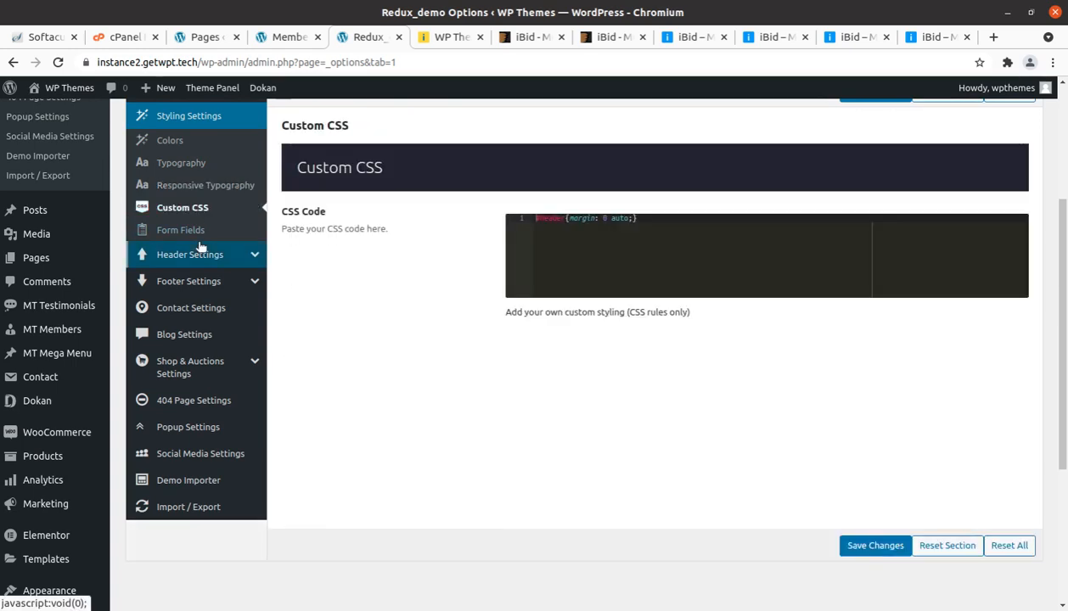
click(191, 231)
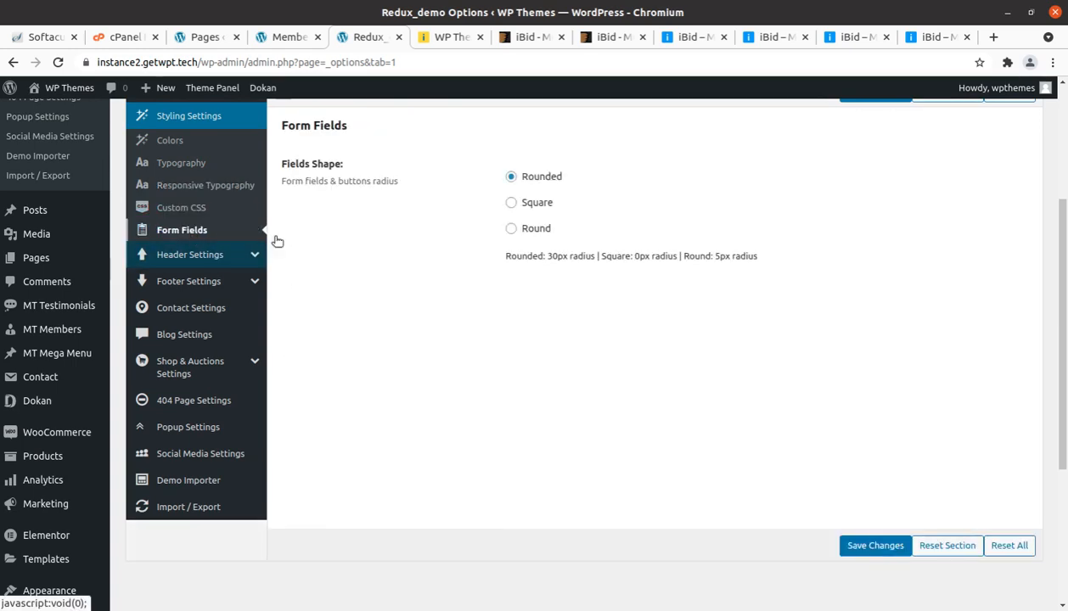
Step: Review the theme's Header Settings, from the header layouts through the logo, favicon and background options, and open the Mobile Settings
click(211, 254)
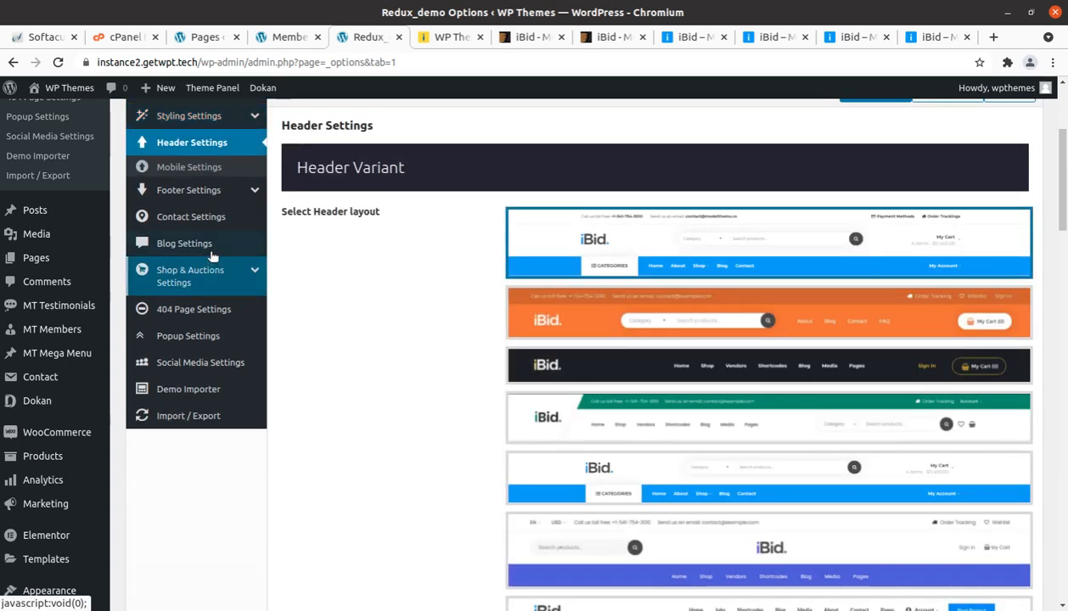
scroll(694, 268, down, 2)
scroll(694, 267, down, 6)
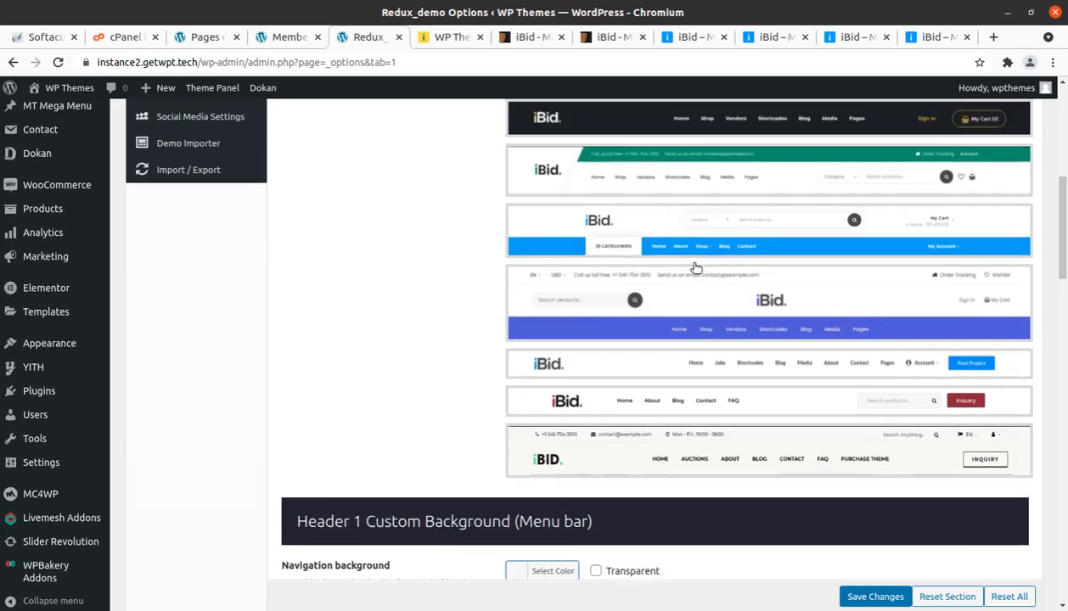
scroll(694, 268, down, 8)
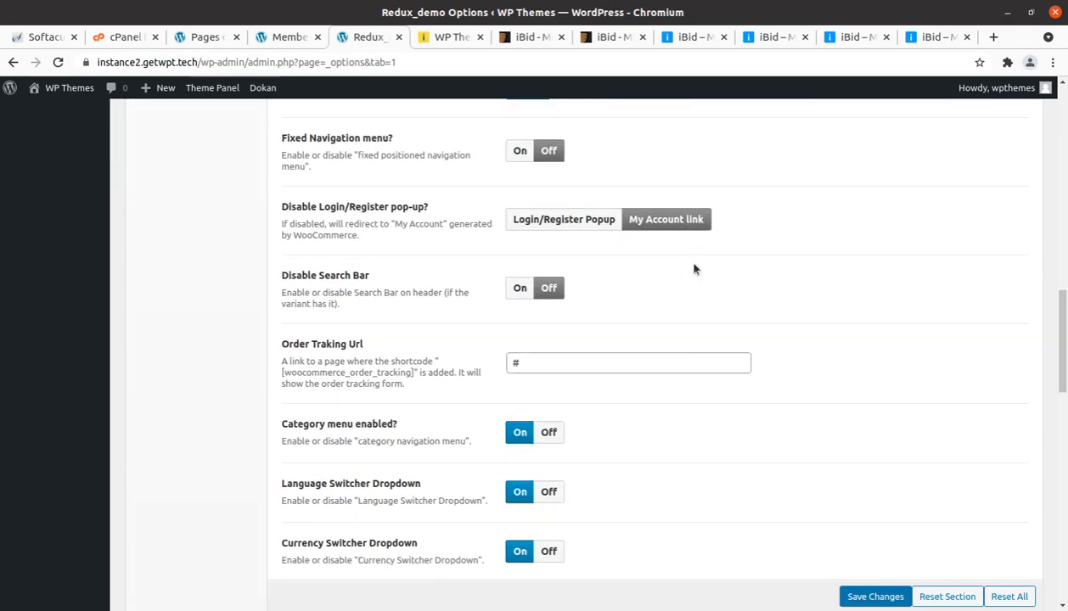
scroll(695, 269, down, 3)
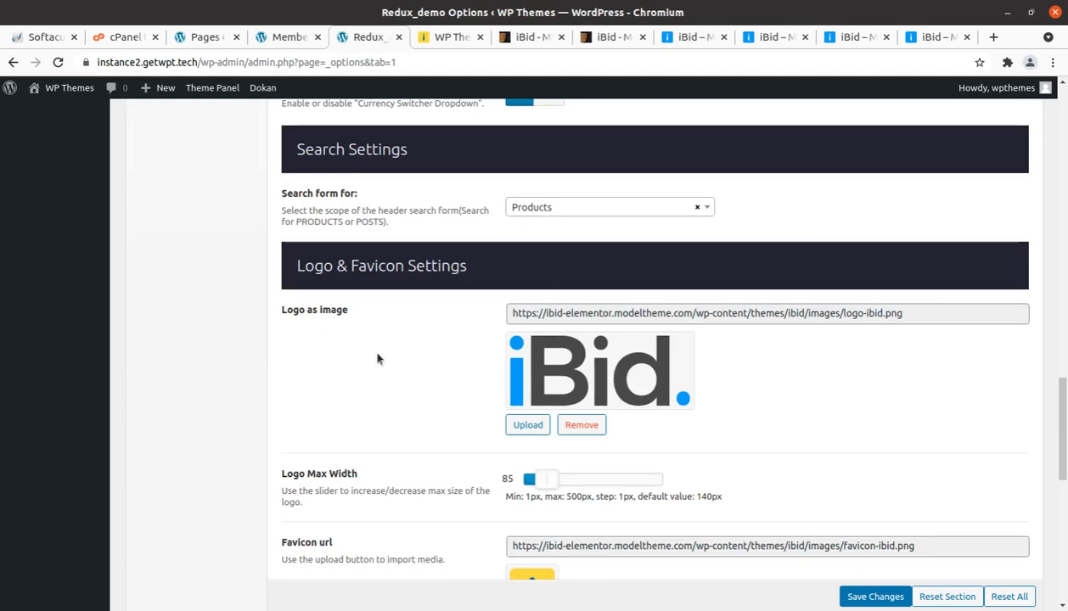
scroll(378, 358, down, 4)
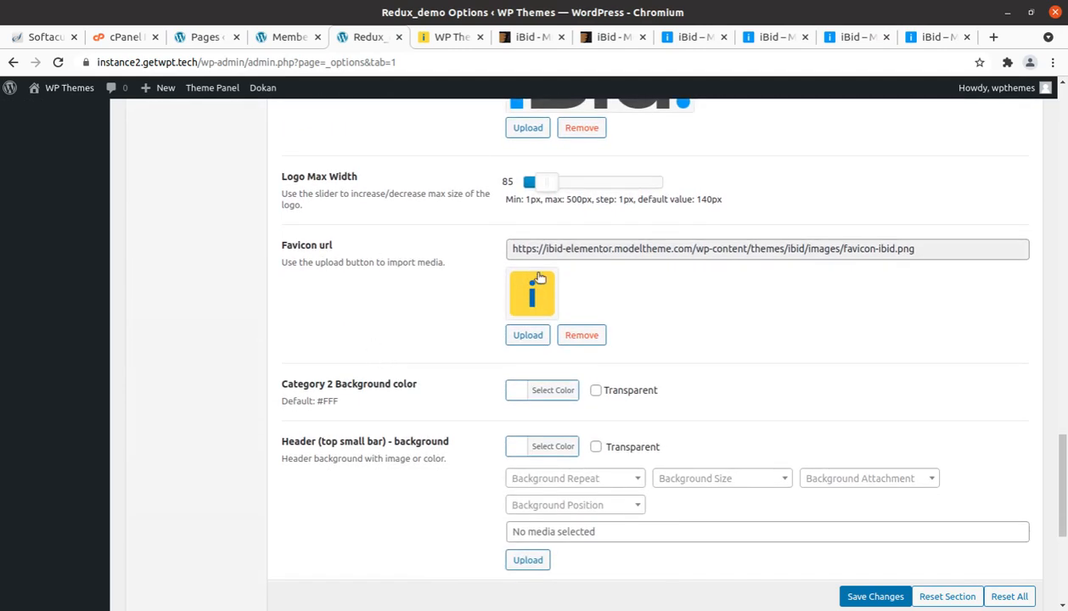
scroll(538, 277, down, 3)
scroll(538, 276, up, 3)
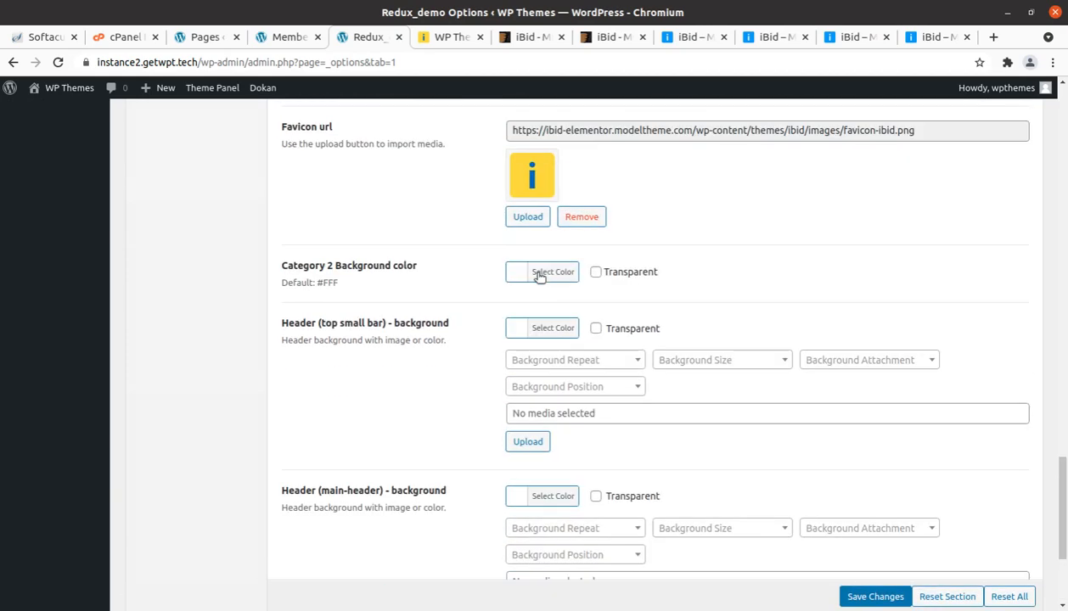
scroll(538, 278, up, 5)
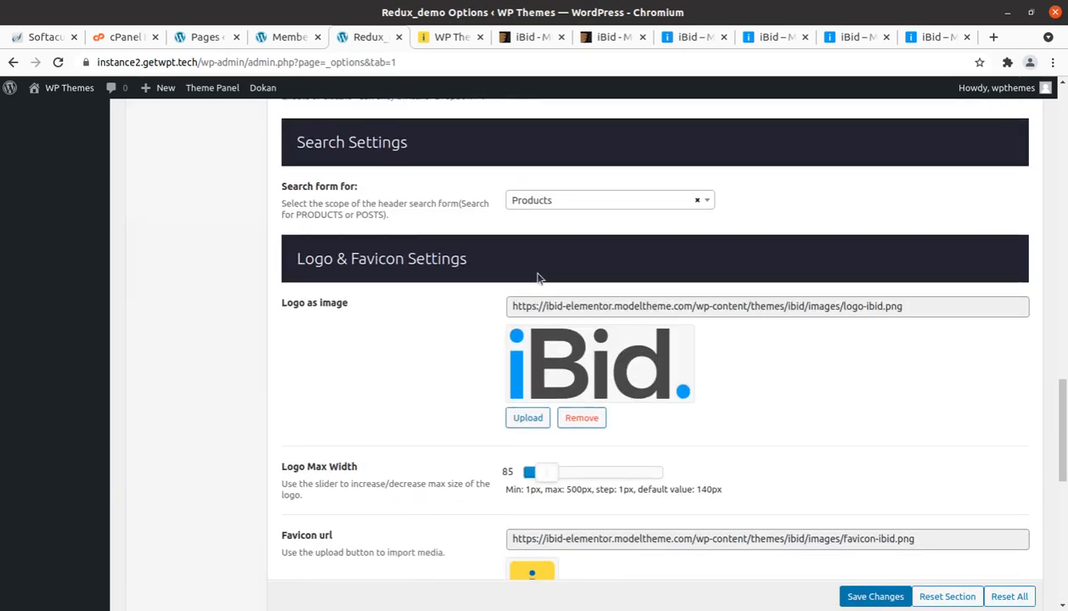
scroll(538, 277, up, 14)
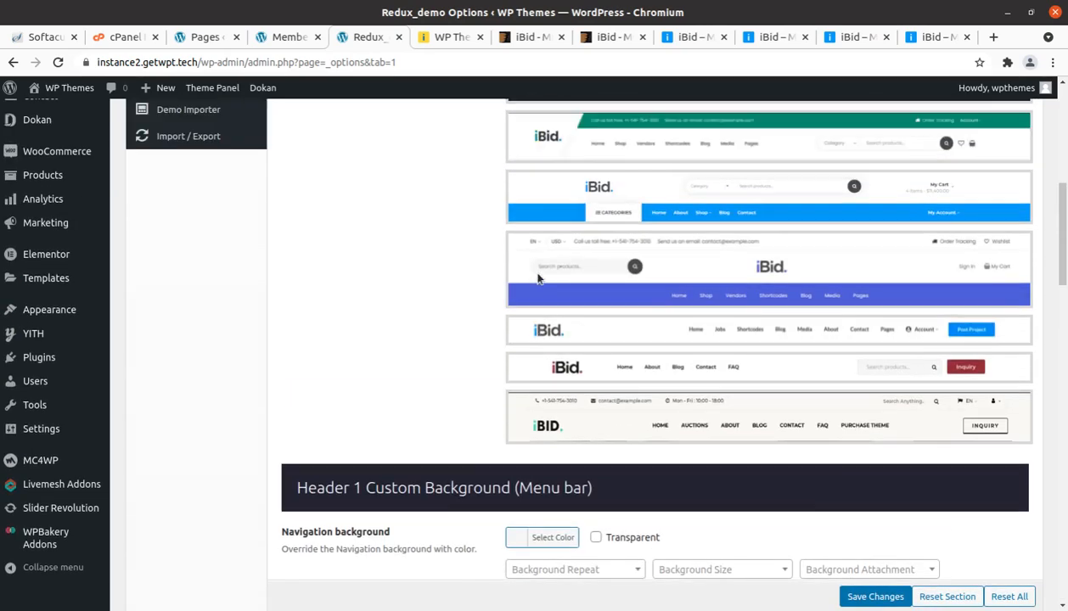
scroll(538, 277, up, 5)
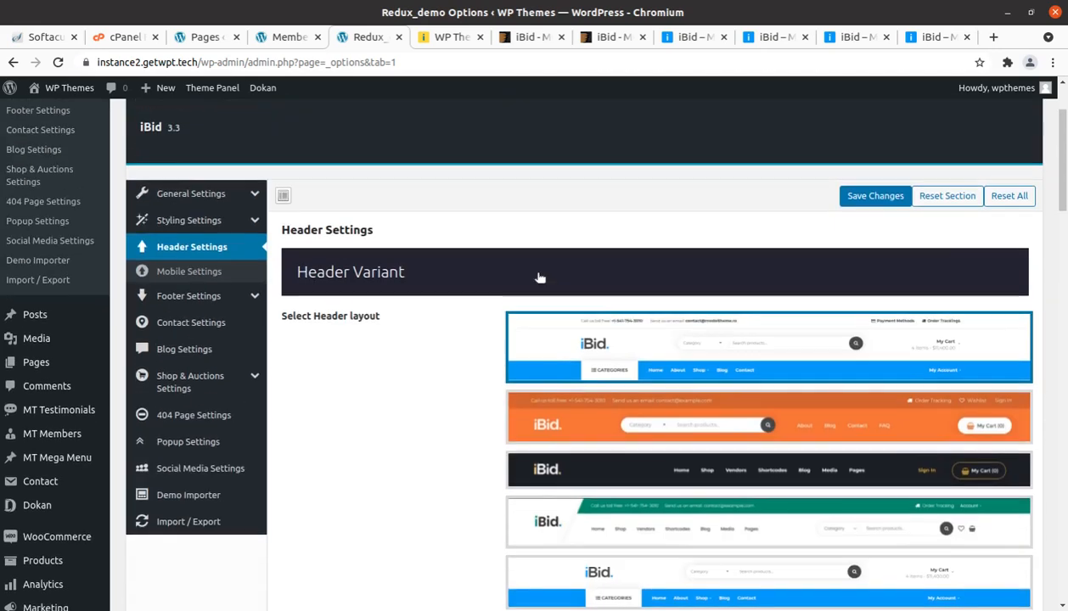
click(202, 278)
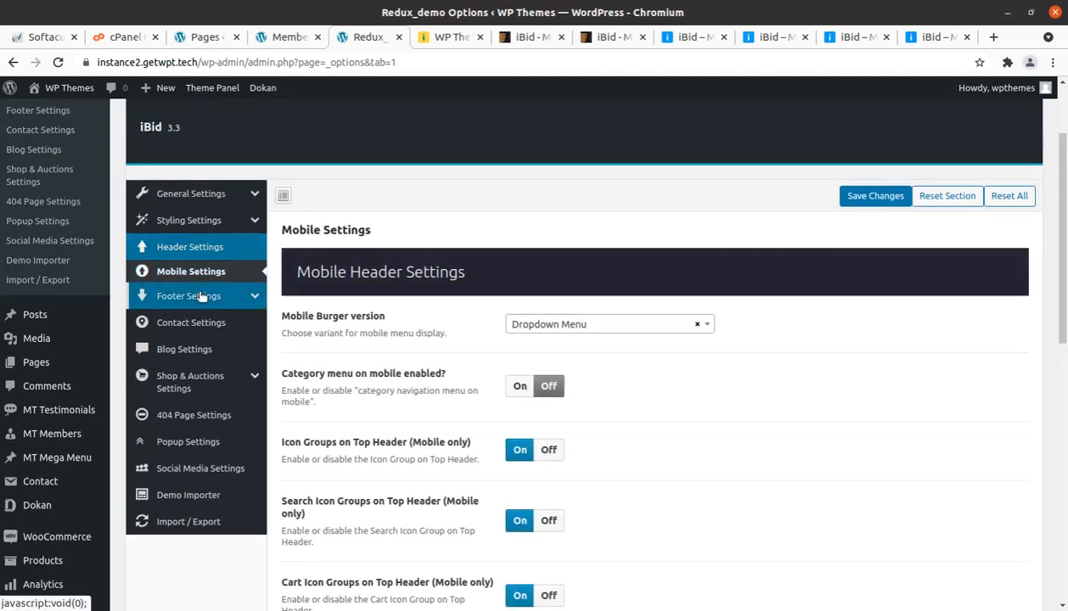
Step: Review the theme's Footer Settings: Footer Top, the left copyright text in Footer Bottom, and Back to Top
click(199, 296)
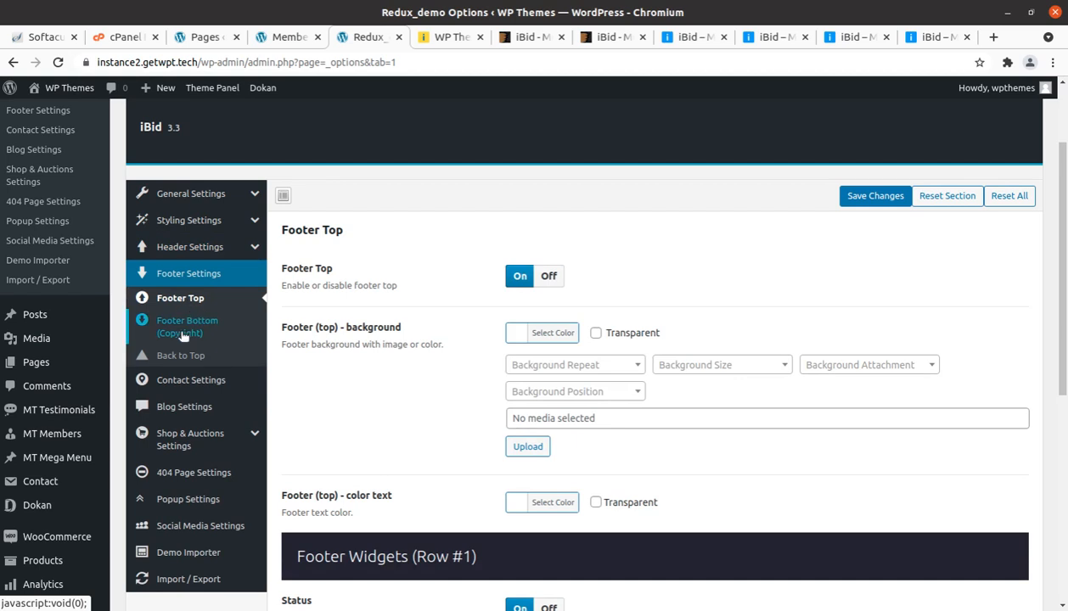
click(180, 328)
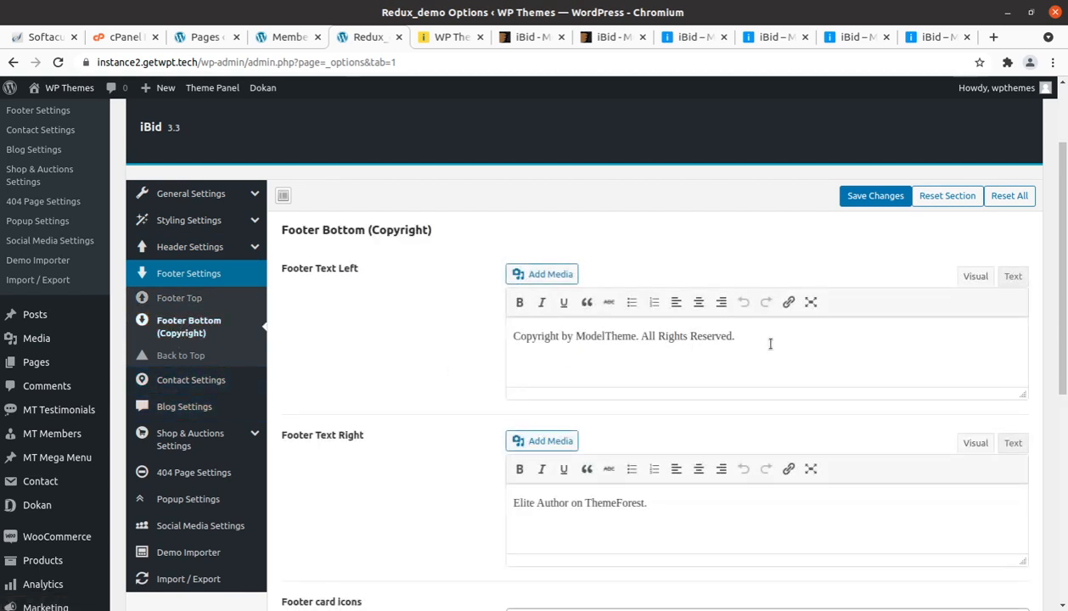
drag(757, 338, 489, 331)
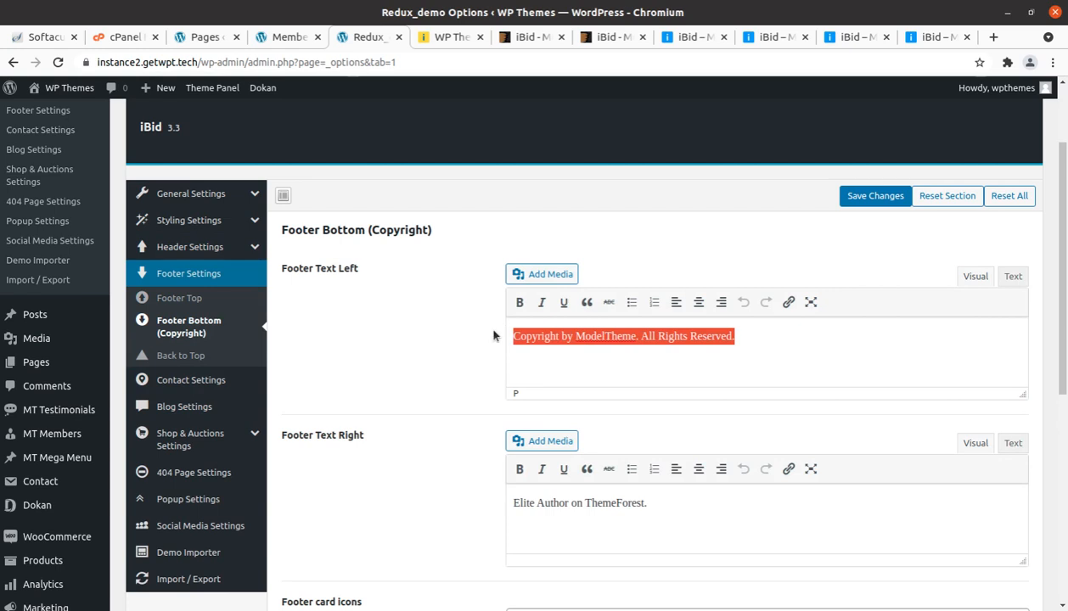
click(182, 355)
Step: Review the theme's Contact Settings, highlighting the phone number field, and open the Blog Settings
click(188, 383)
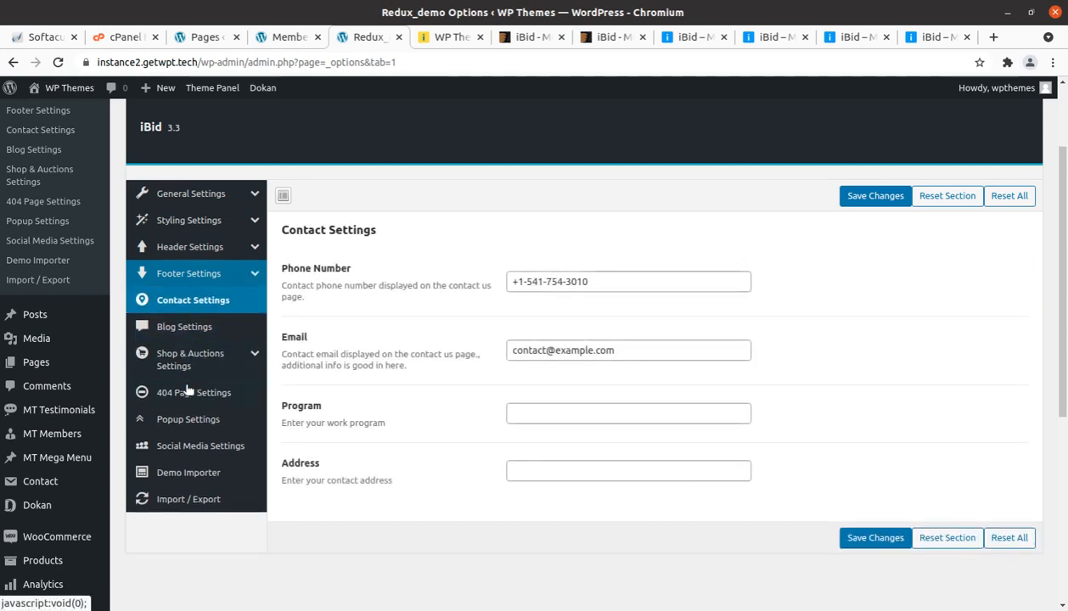
click(585, 282)
drag(578, 284, 491, 275)
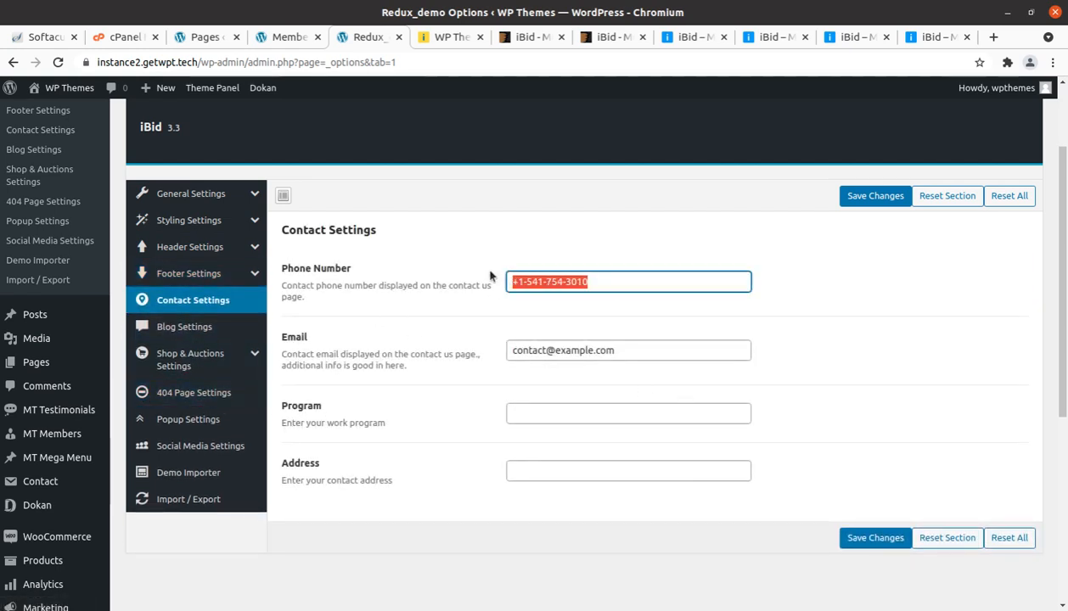
click(153, 328)
Step: Review the Shop Archives, Product Single and Fundraising Mode sections of the theme's Shop & Auctions Settings
click(192, 372)
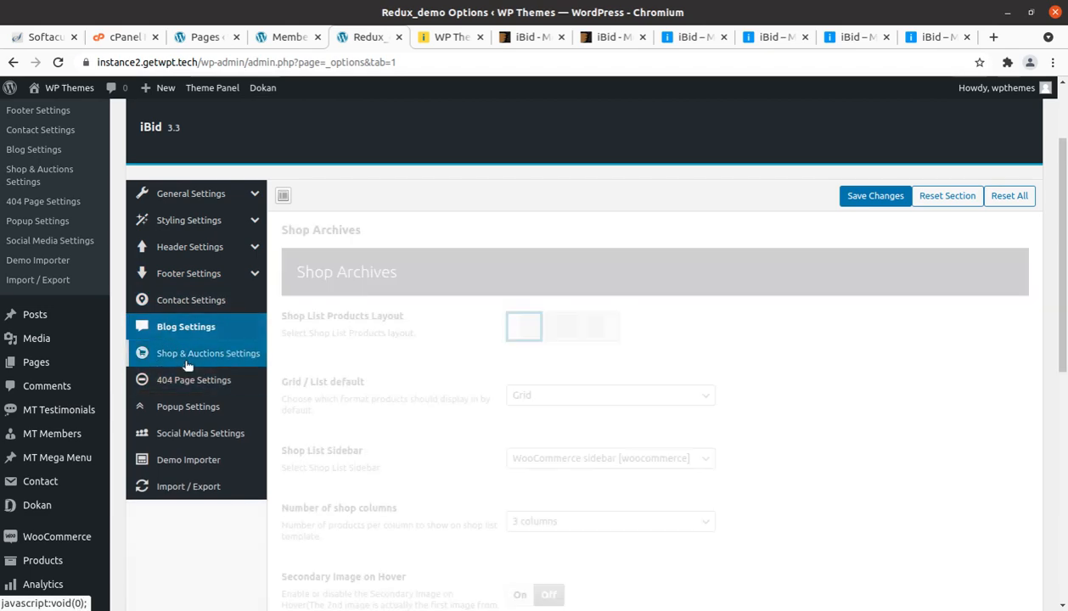
scroll(201, 424, down, 5)
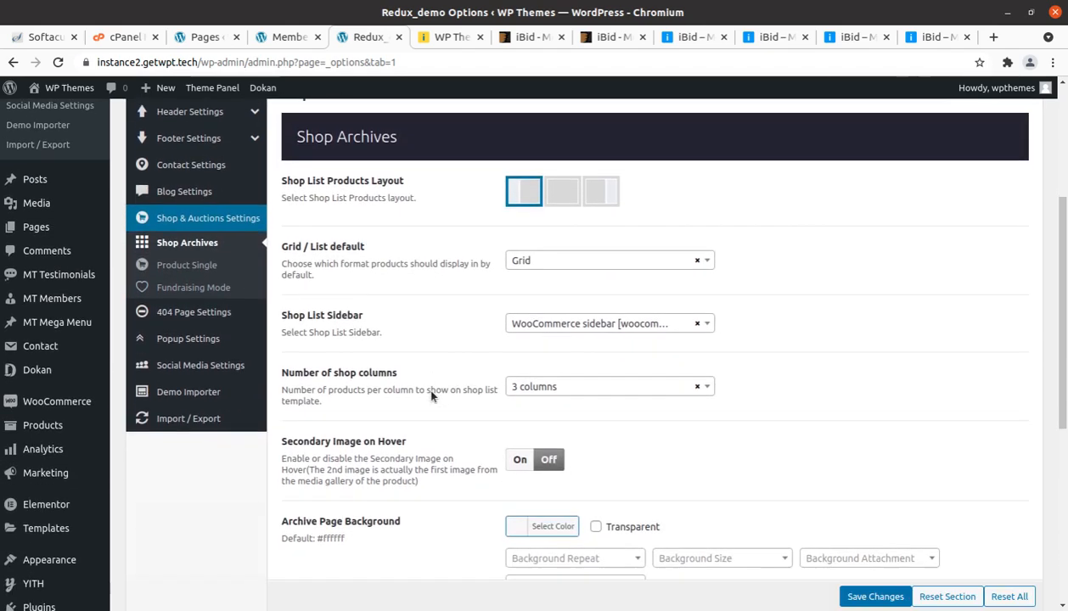
scroll(431, 396, up, 5)
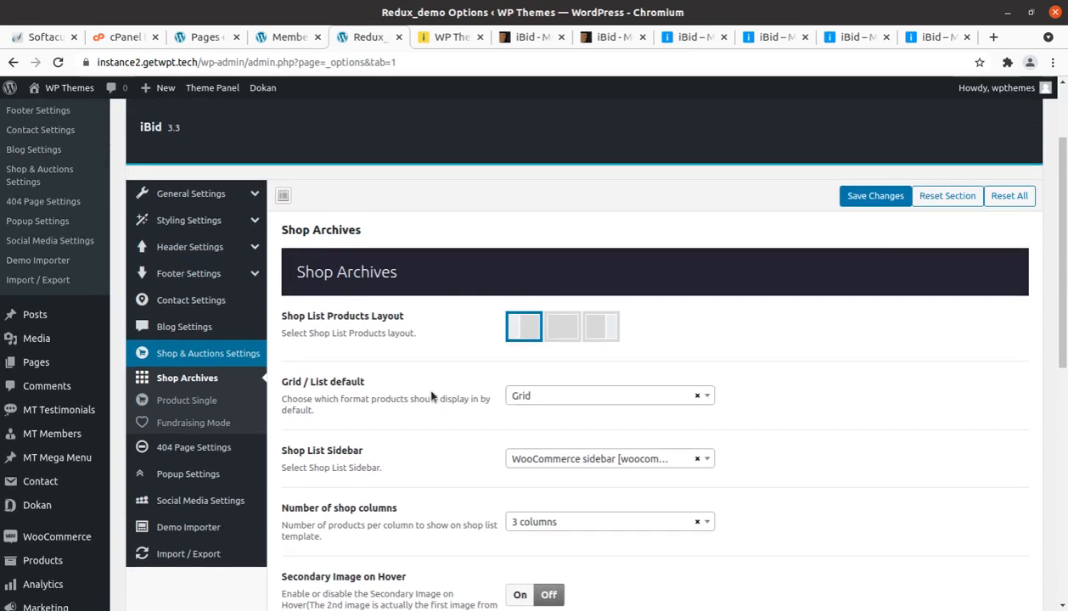
click(183, 401)
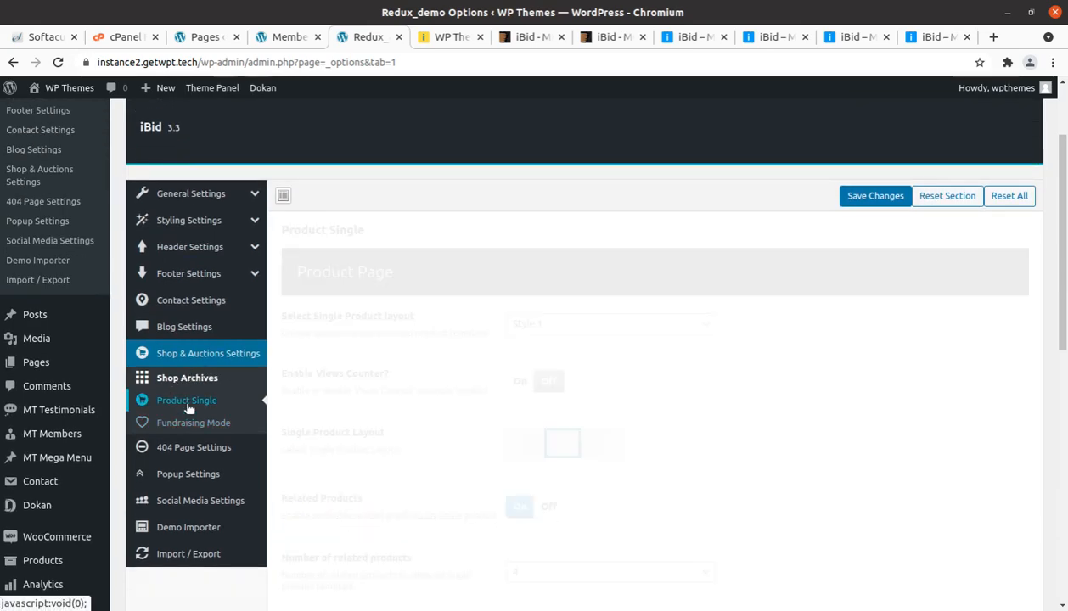
click(190, 428)
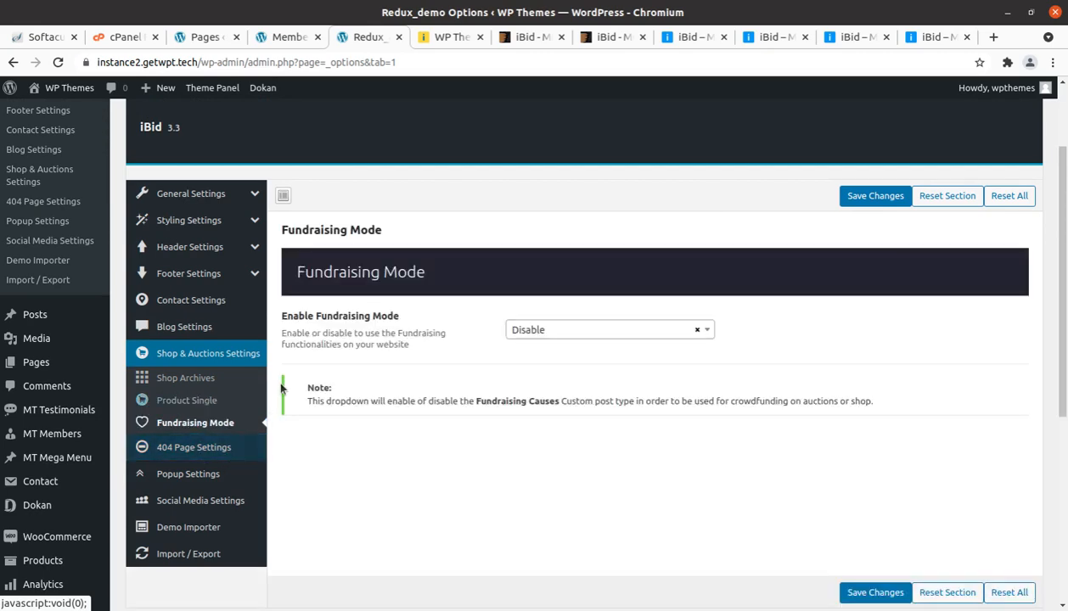
Step: Review the theme's 404 Page Settings image and the Popup Settings
click(187, 444)
scroll(715, 400, down, 3)
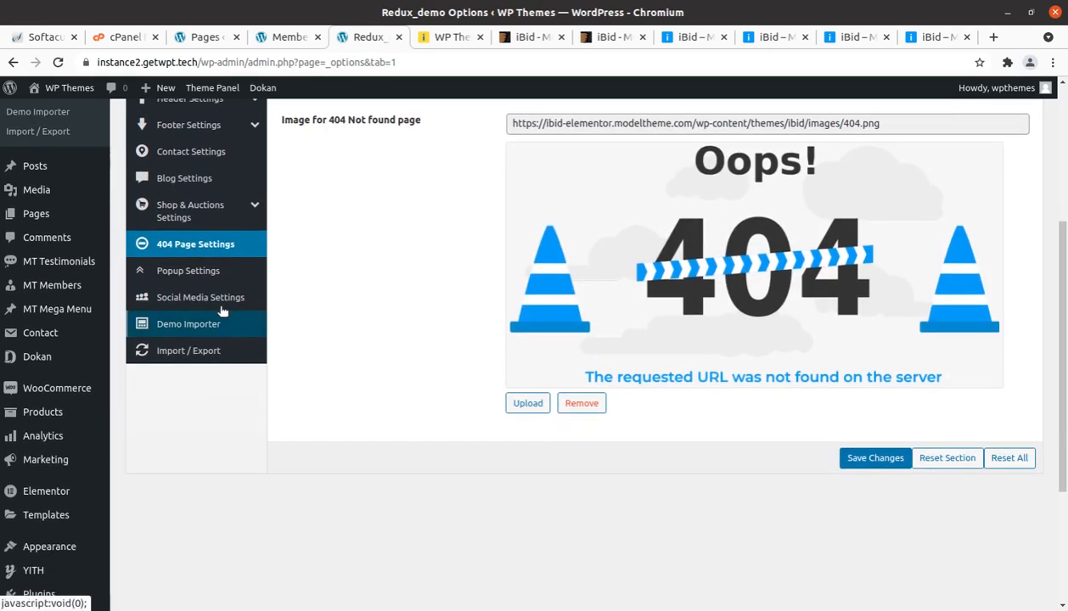
click(190, 271)
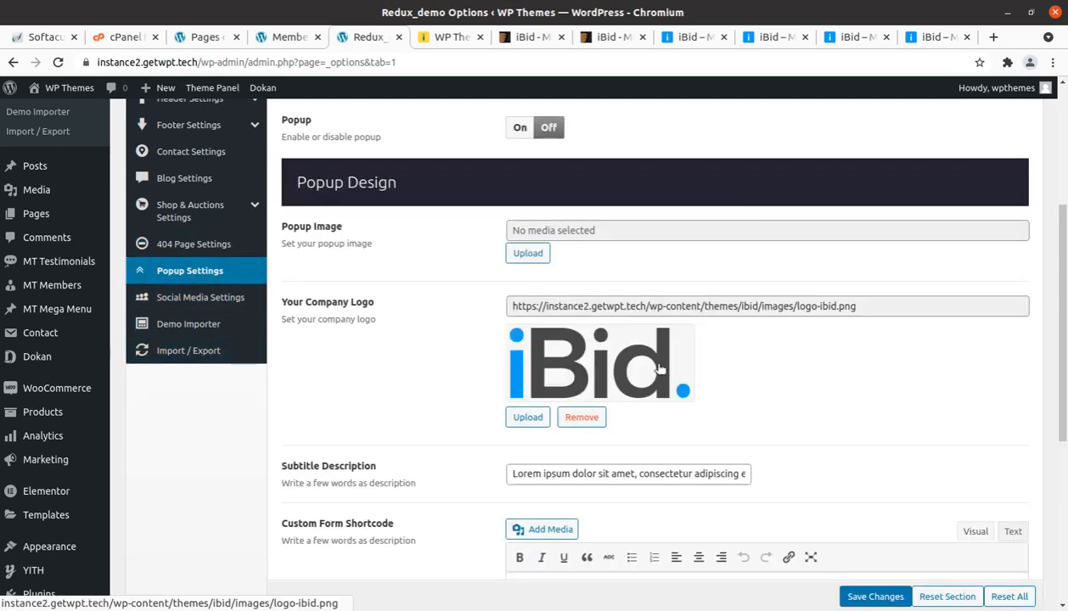
scroll(670, 377, down, 7)
scroll(670, 377, up, 10)
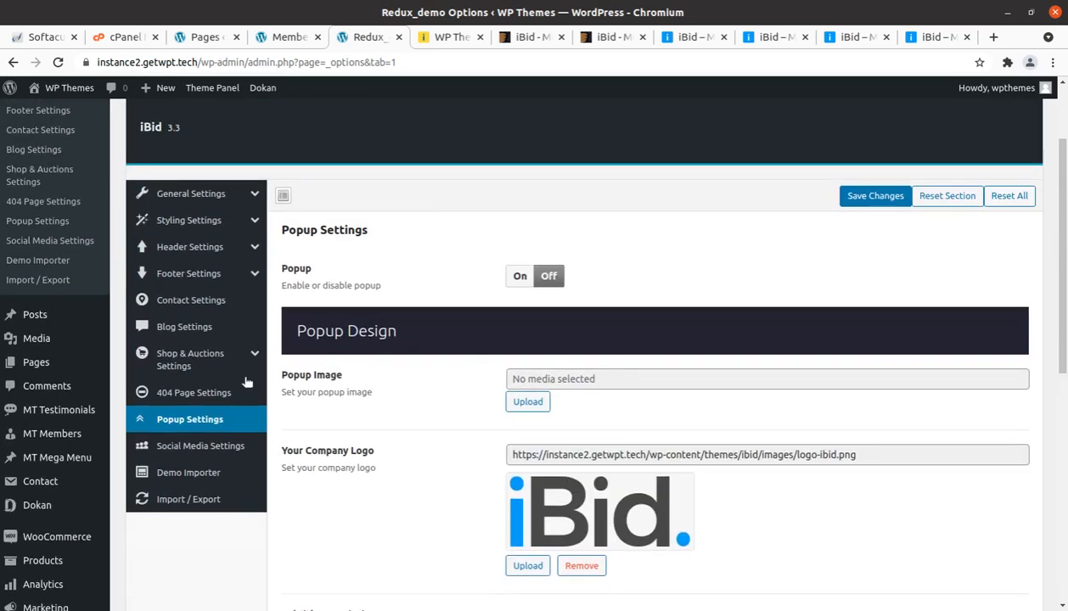
Step: Review the Social Media Settings, Demo Importer and Import / Export sections, and return to the General Settings
click(191, 455)
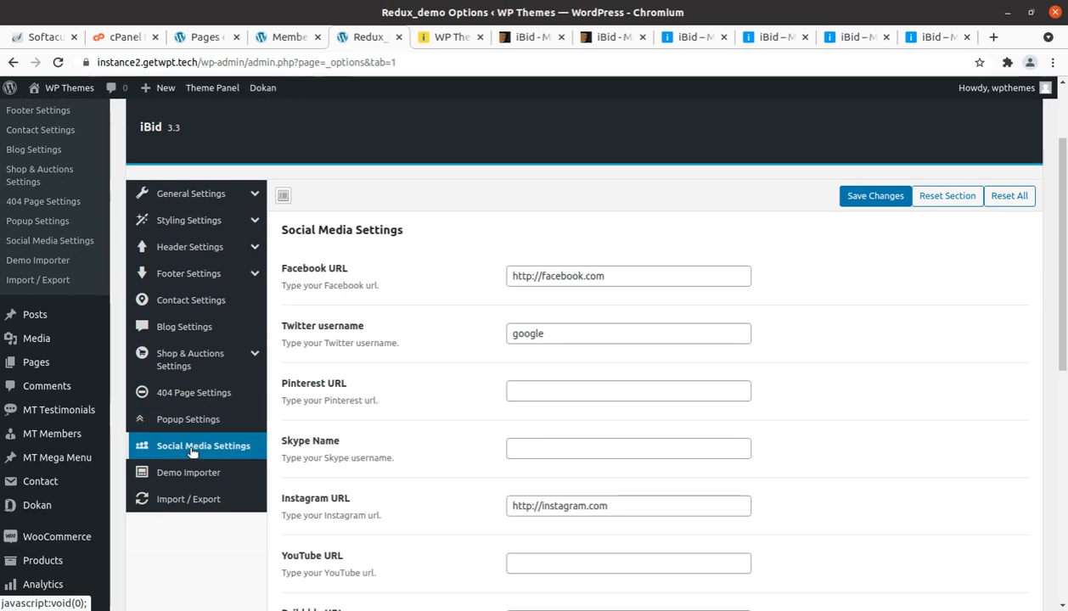
click(201, 476)
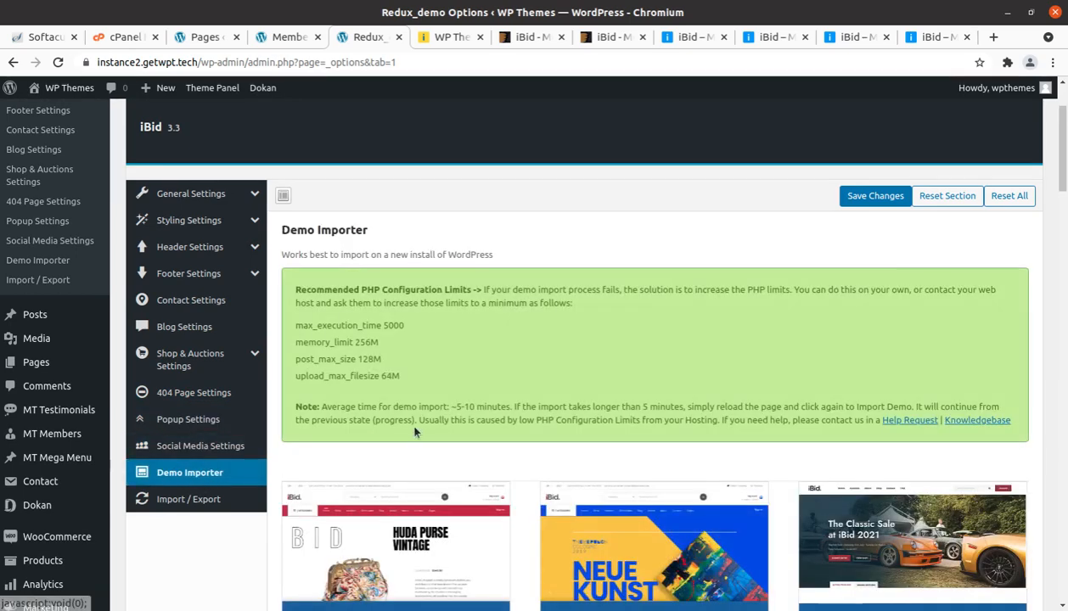
scroll(222, 386, down, 4)
click(182, 317)
scroll(245, 374, up, 5)
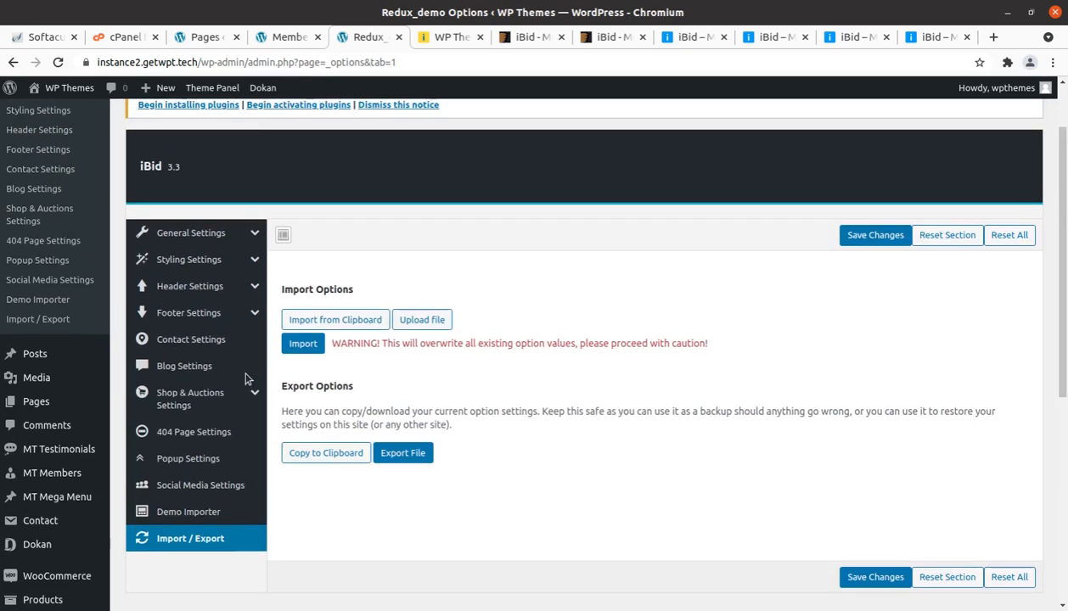
click(183, 311)
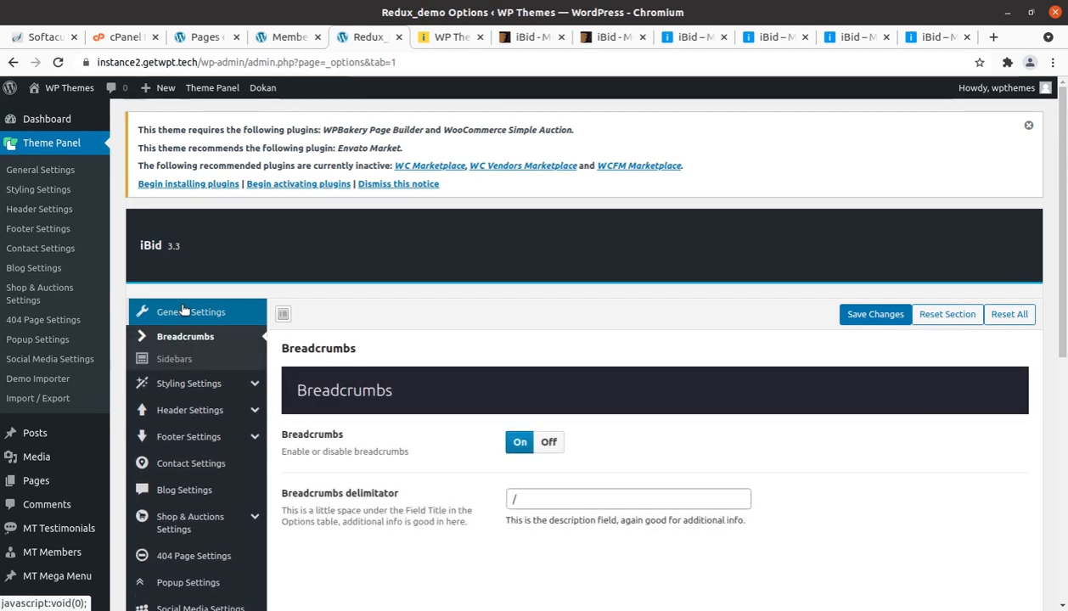
Step: Open the WordPress Dashboard, glance at the Members list in its own browser tab, and bring up the site's visit options
click(32, 126)
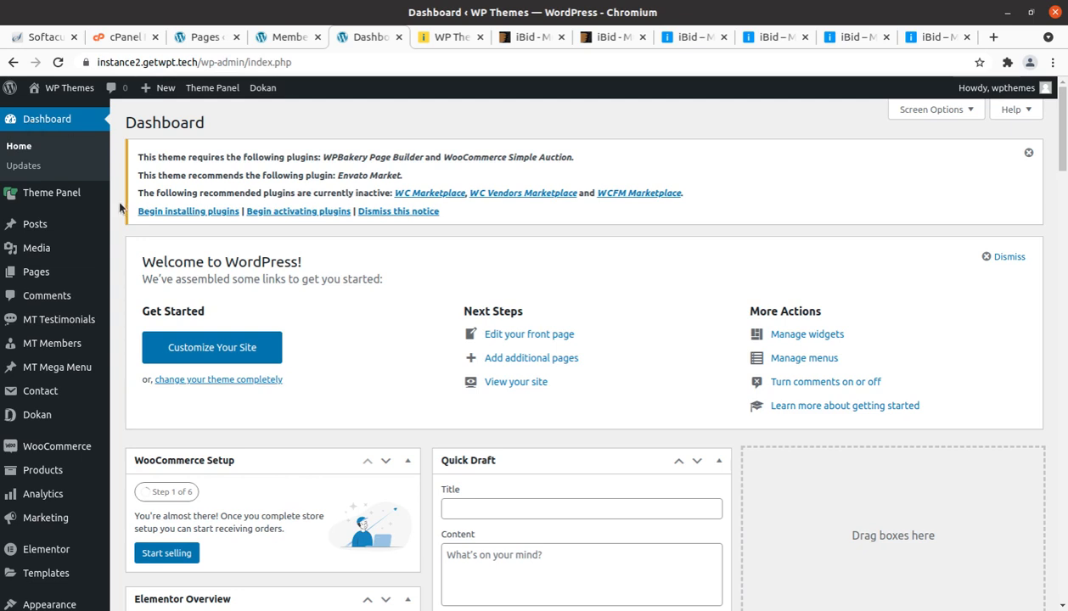
click(45, 122)
click(280, 39)
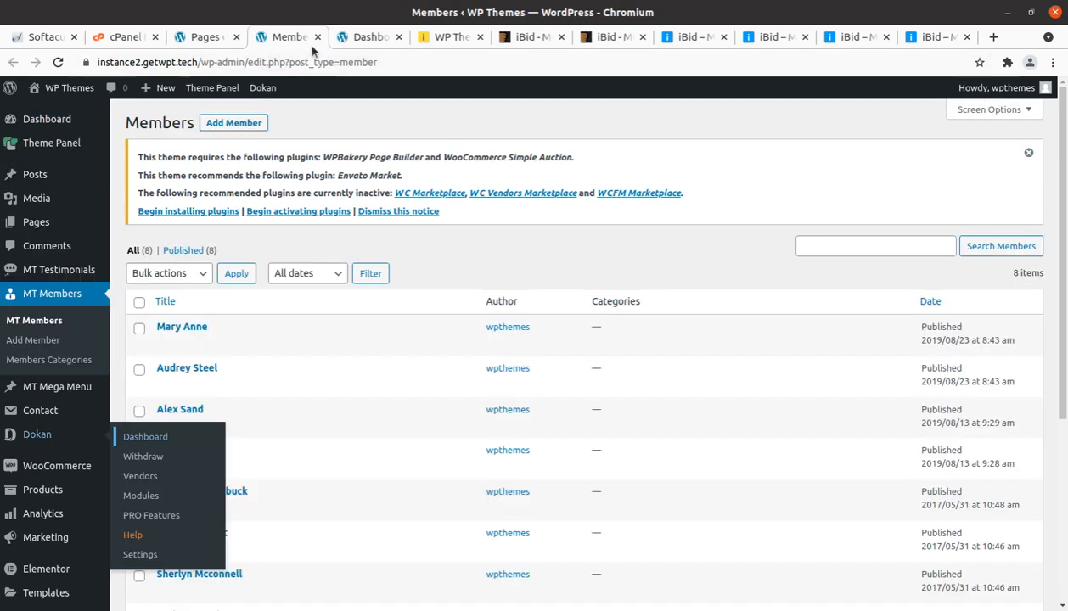
click(367, 36)
mouse_move(70, 88)
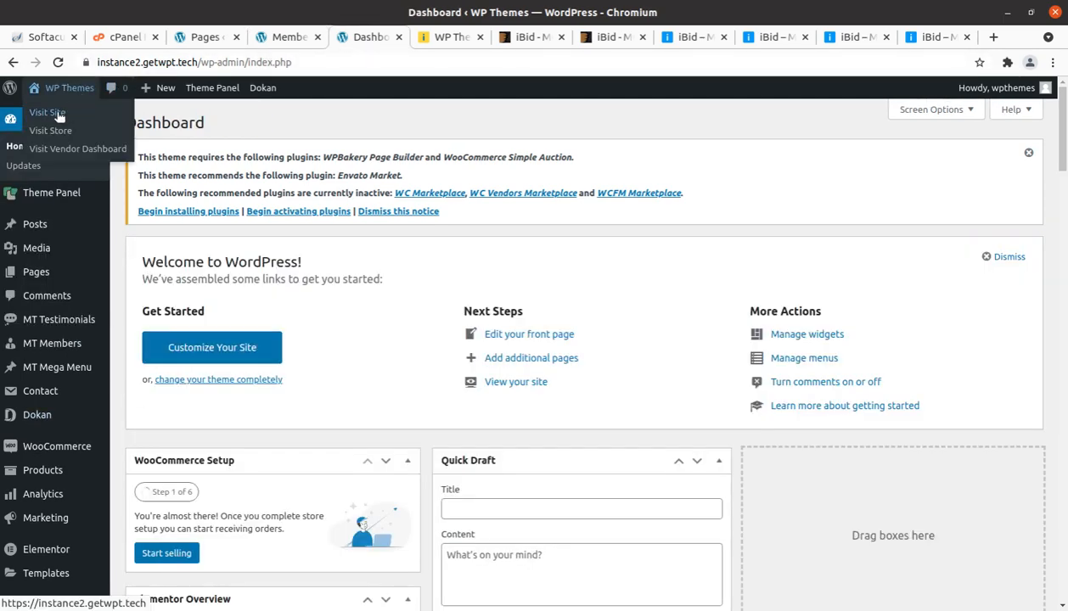